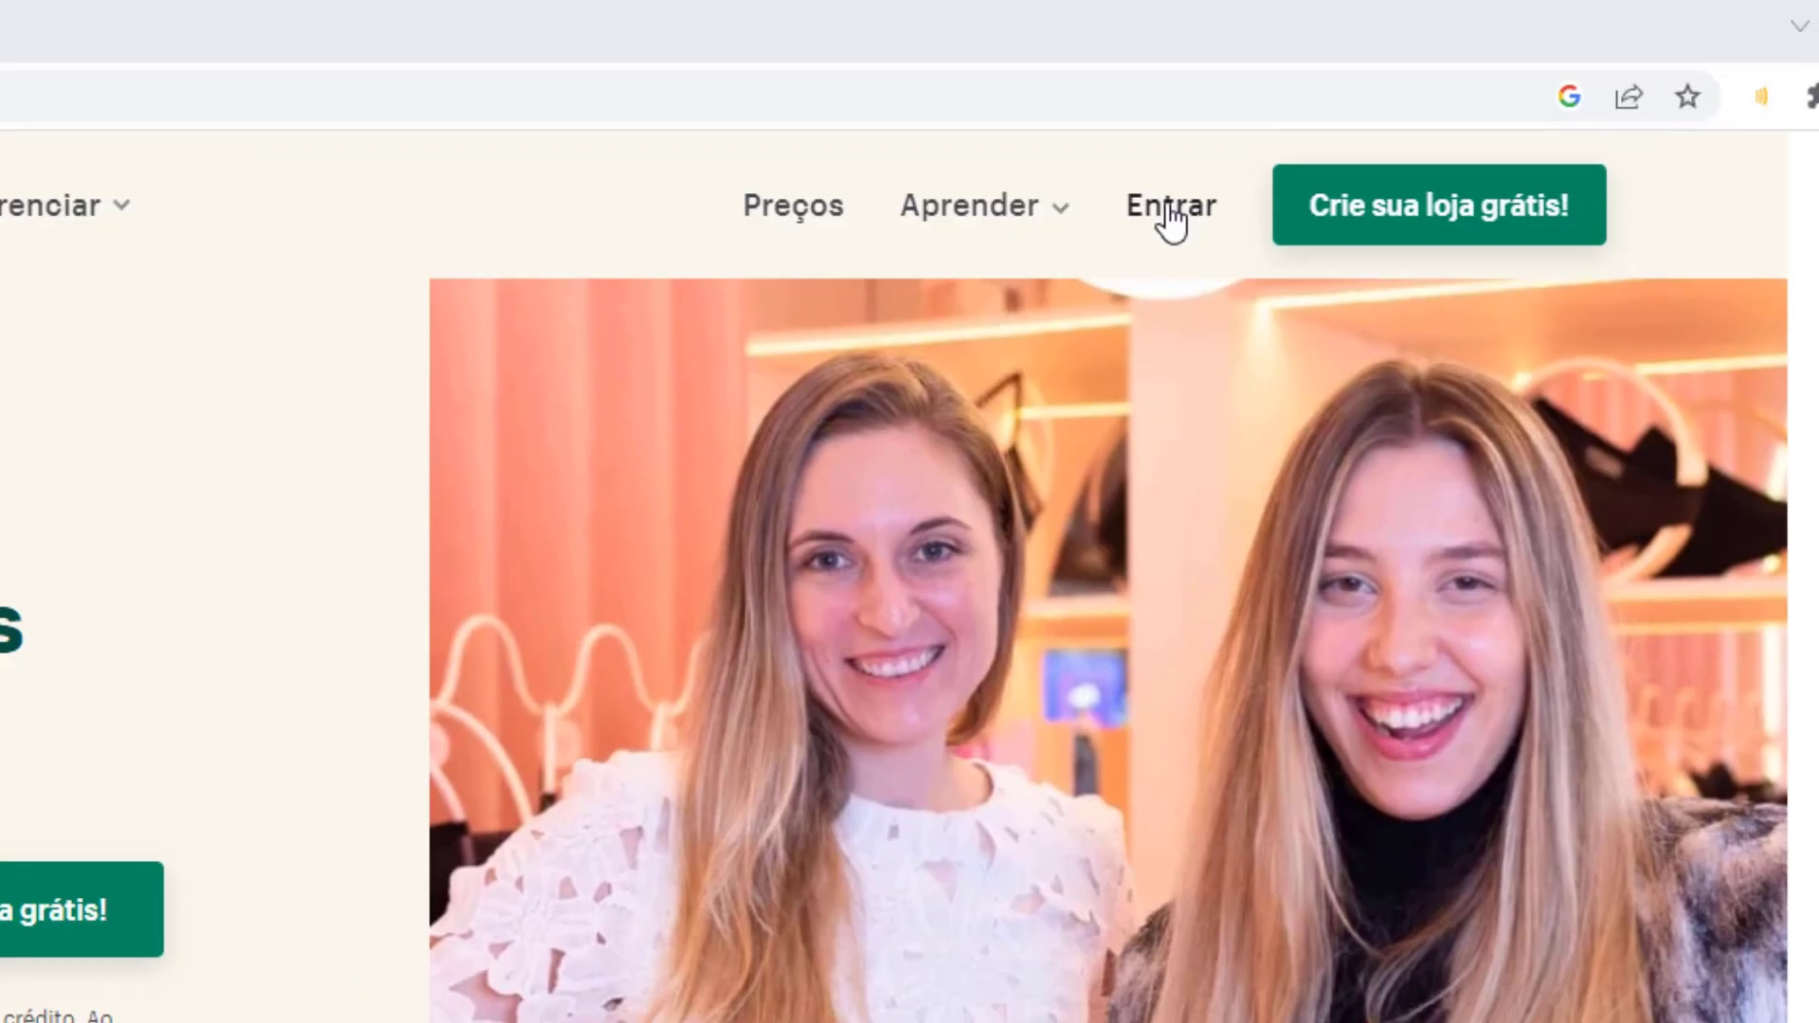
Go to the Shopify login and open the Loja virtual sales channel in the store admin.
click(1151, 223)
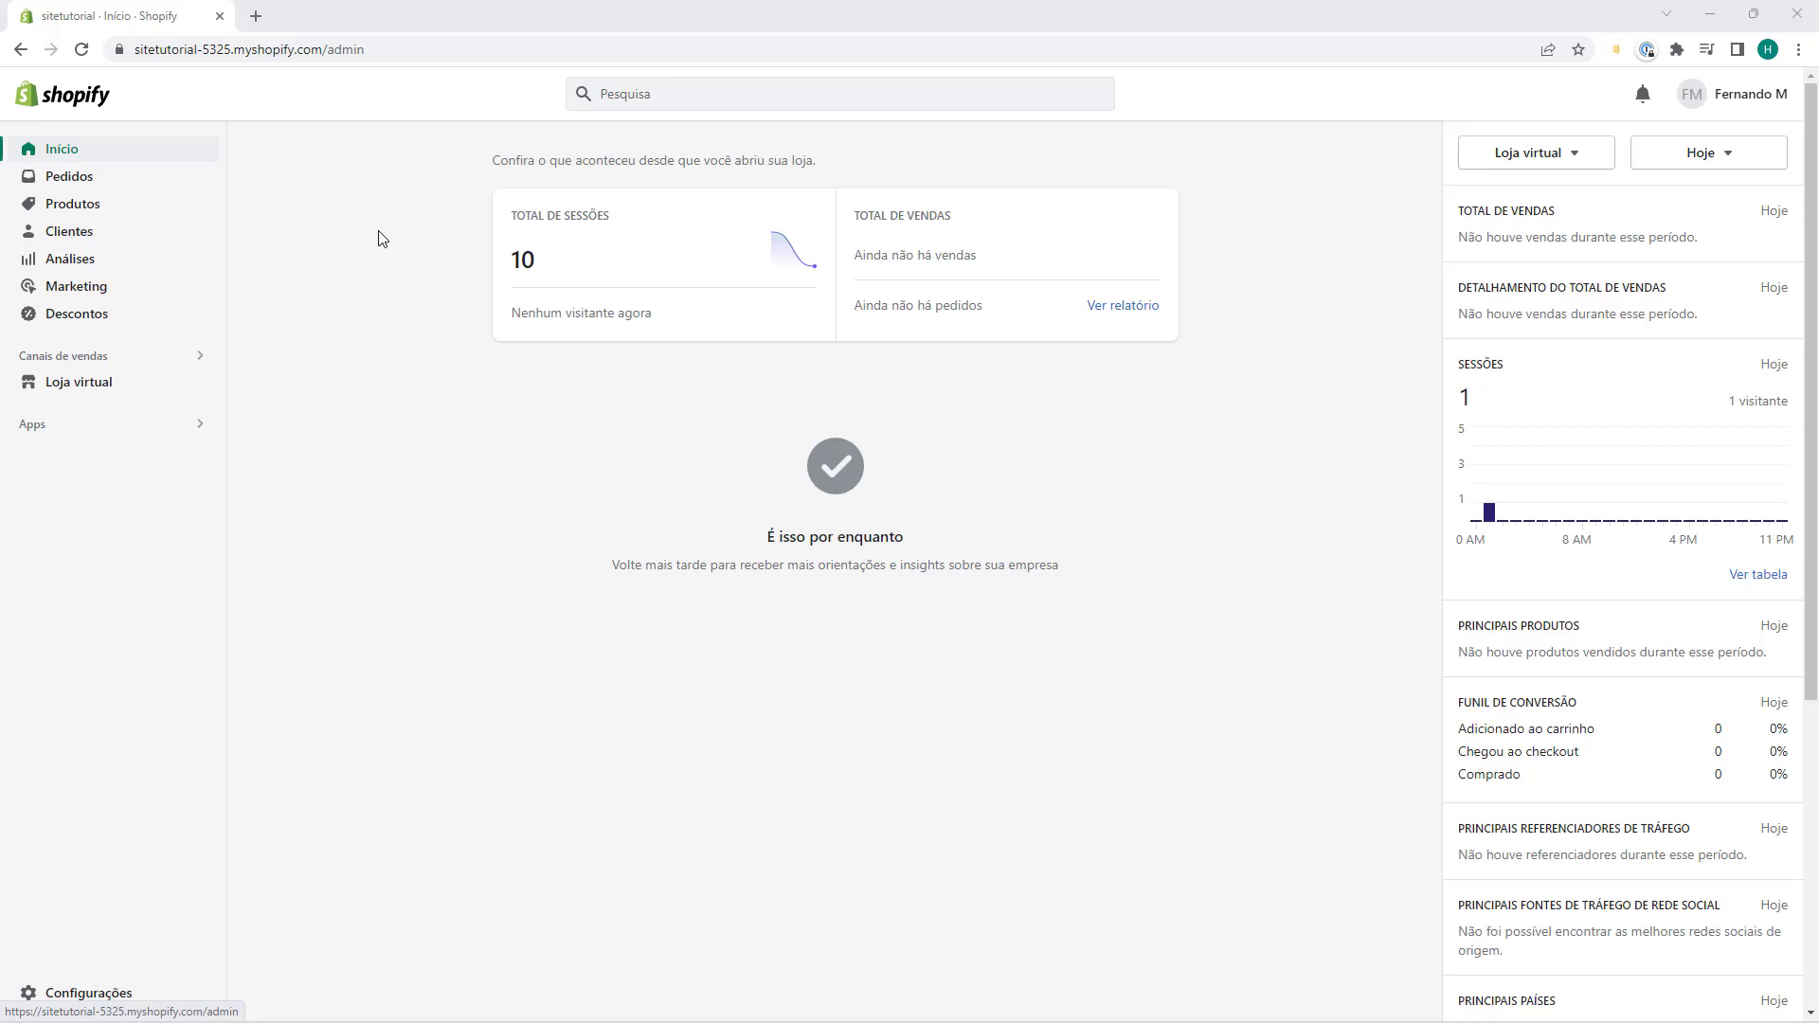
click(80, 389)
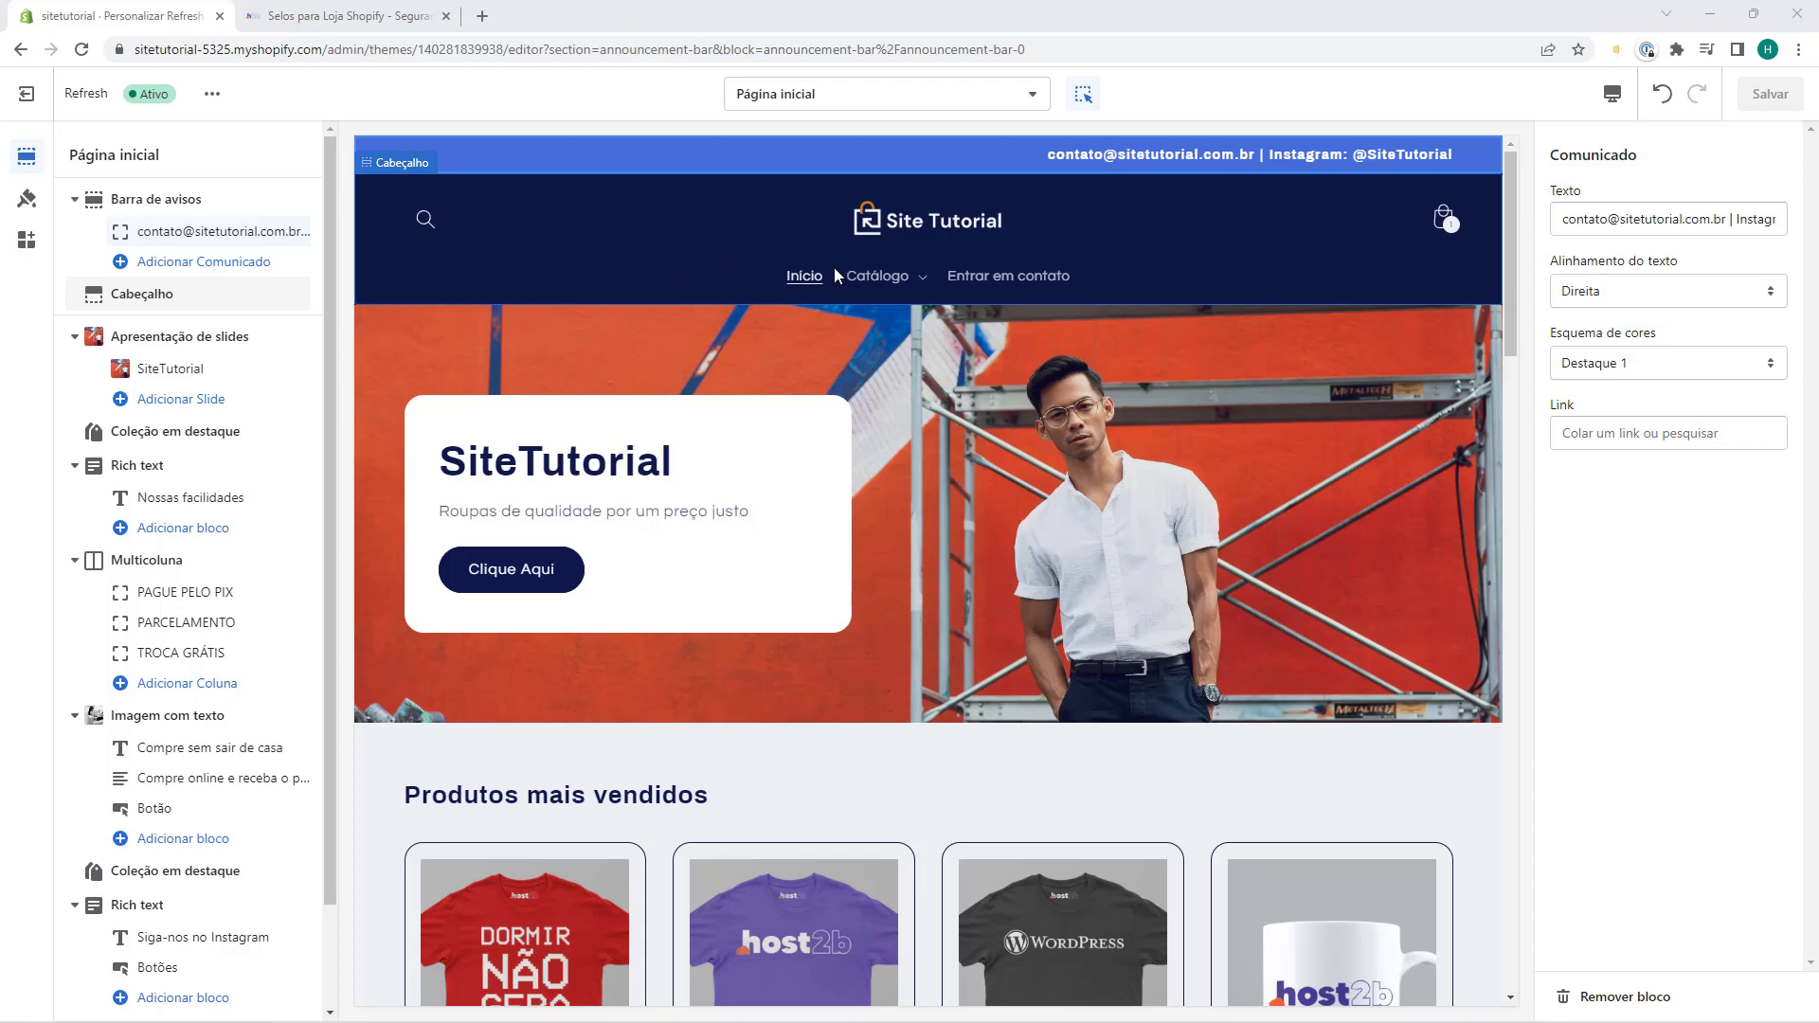
Select the Rodapé section of the Página inicial and bring its blocks into view in the section list.
scroll(729, 252, down, 20)
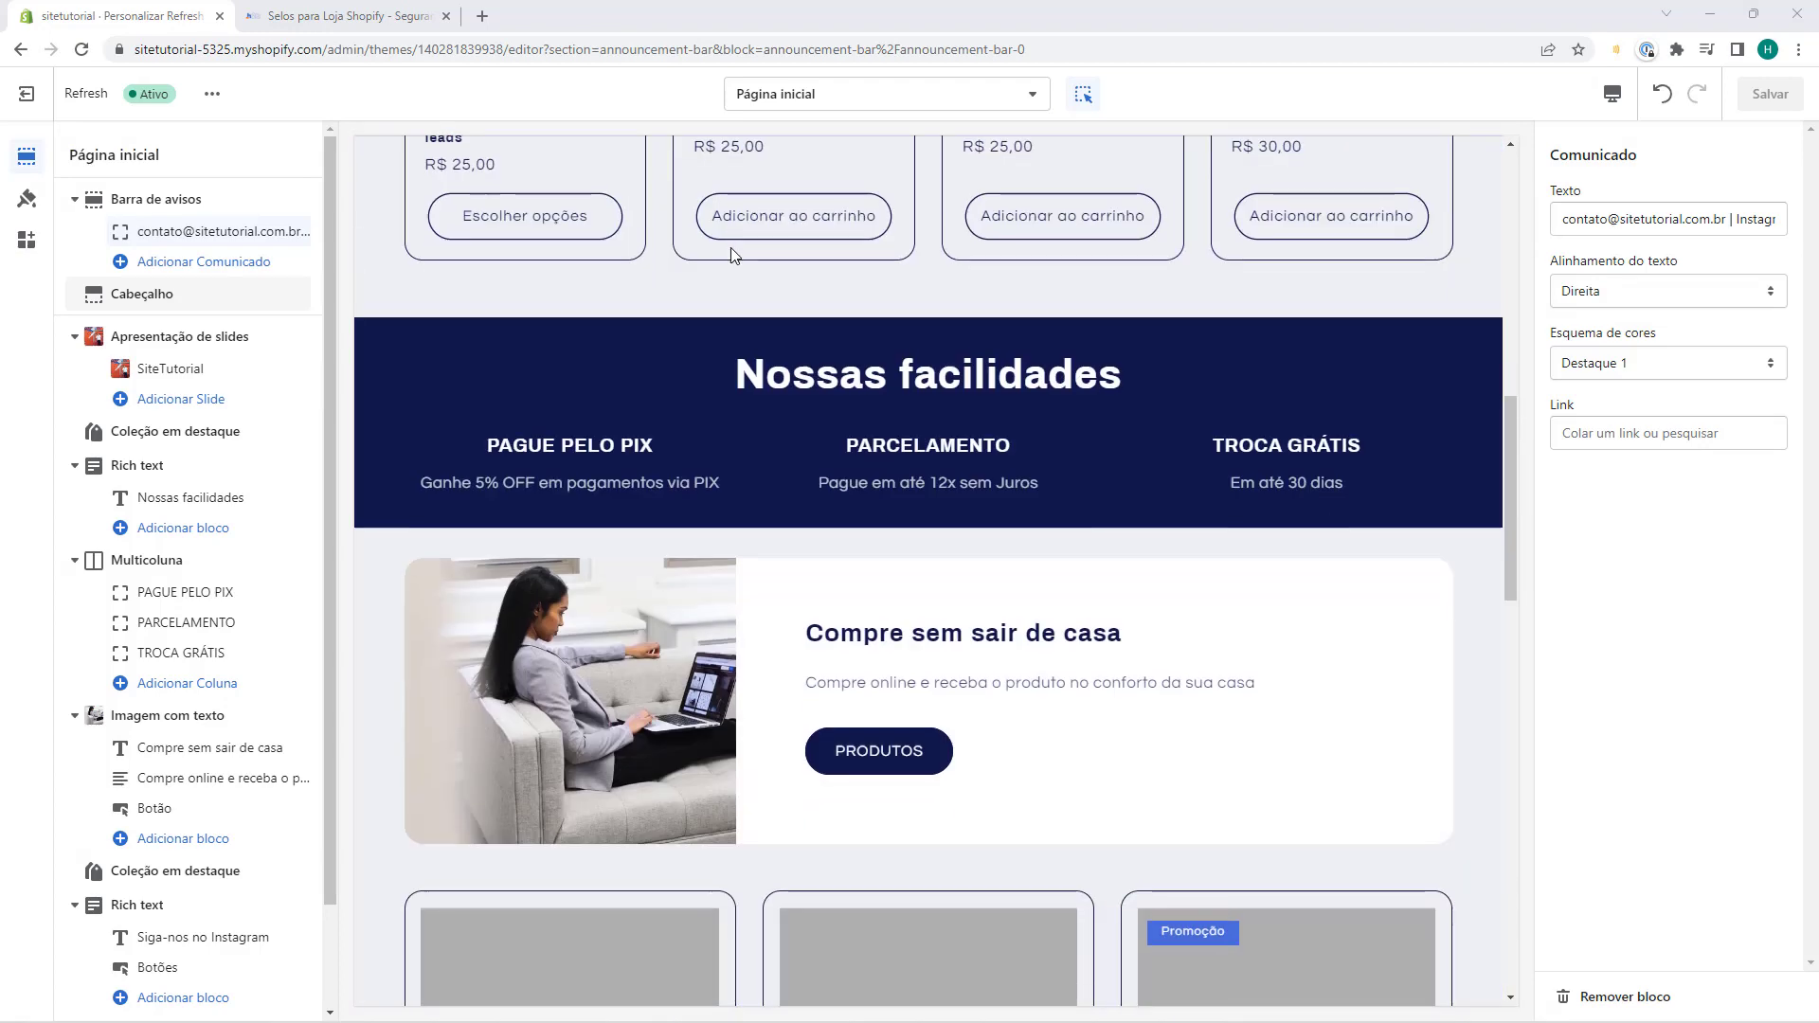
scroll(731, 254, down, 8)
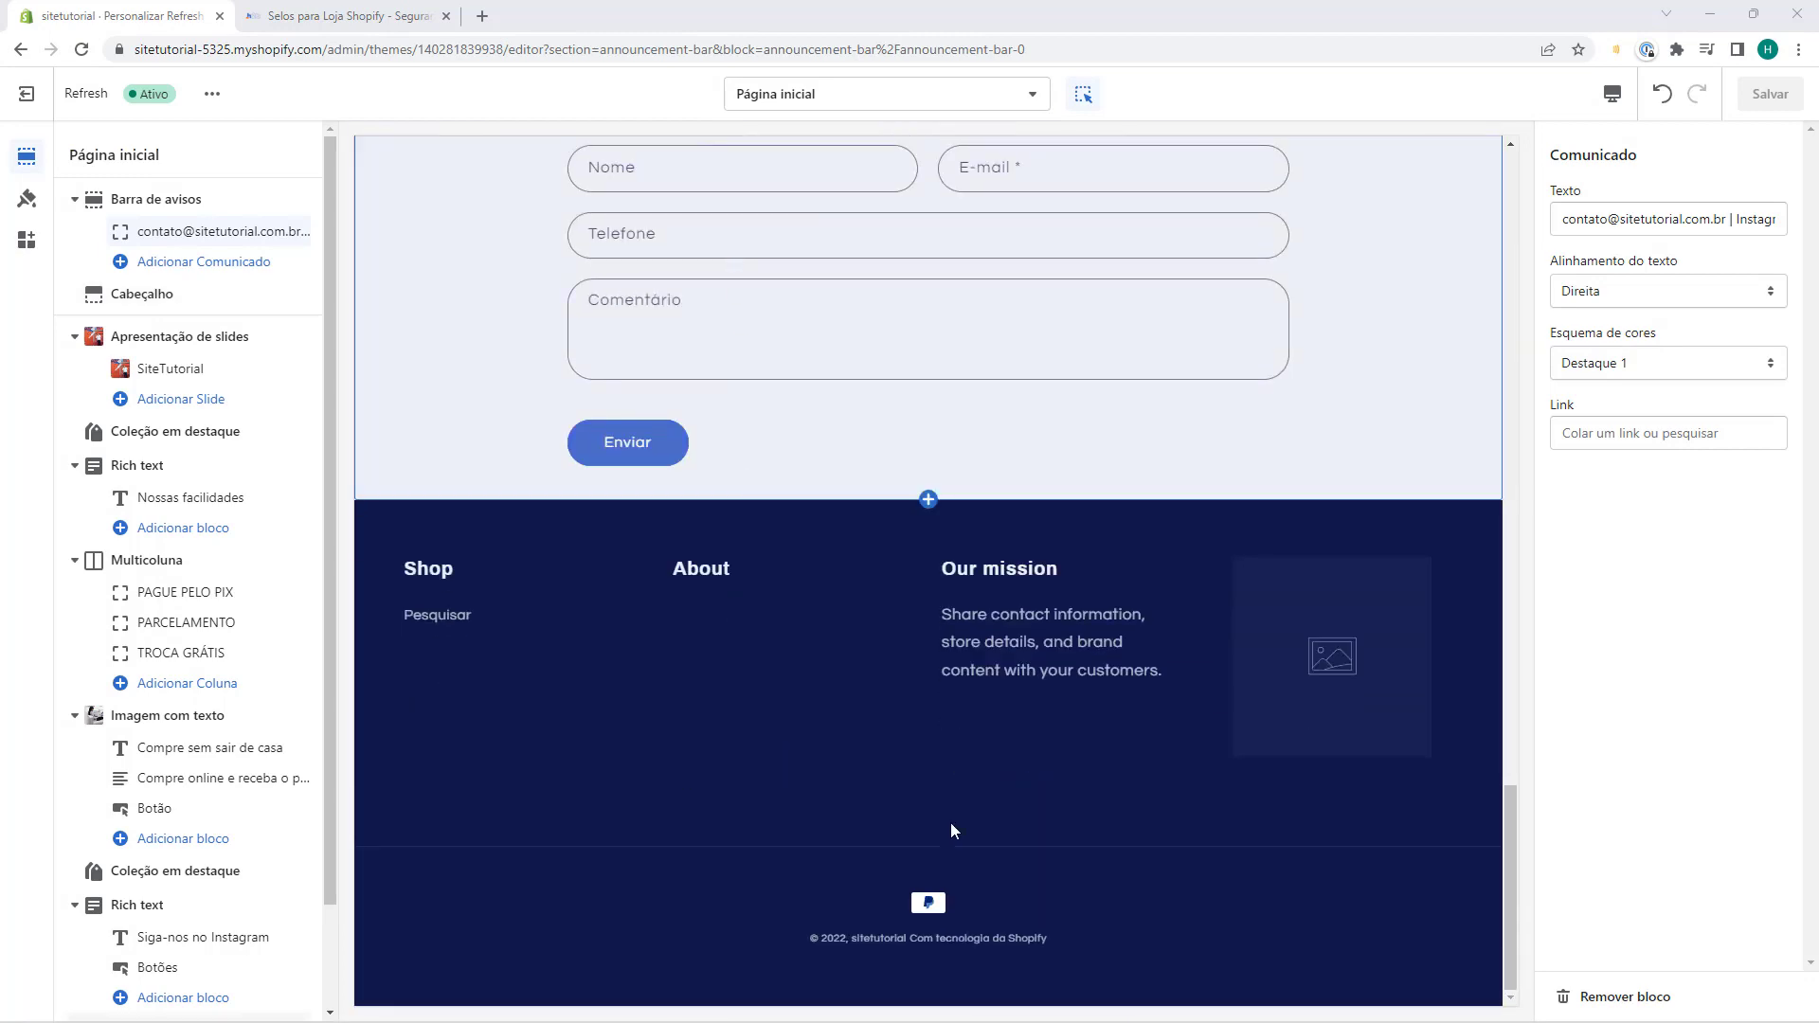
click(1025, 775)
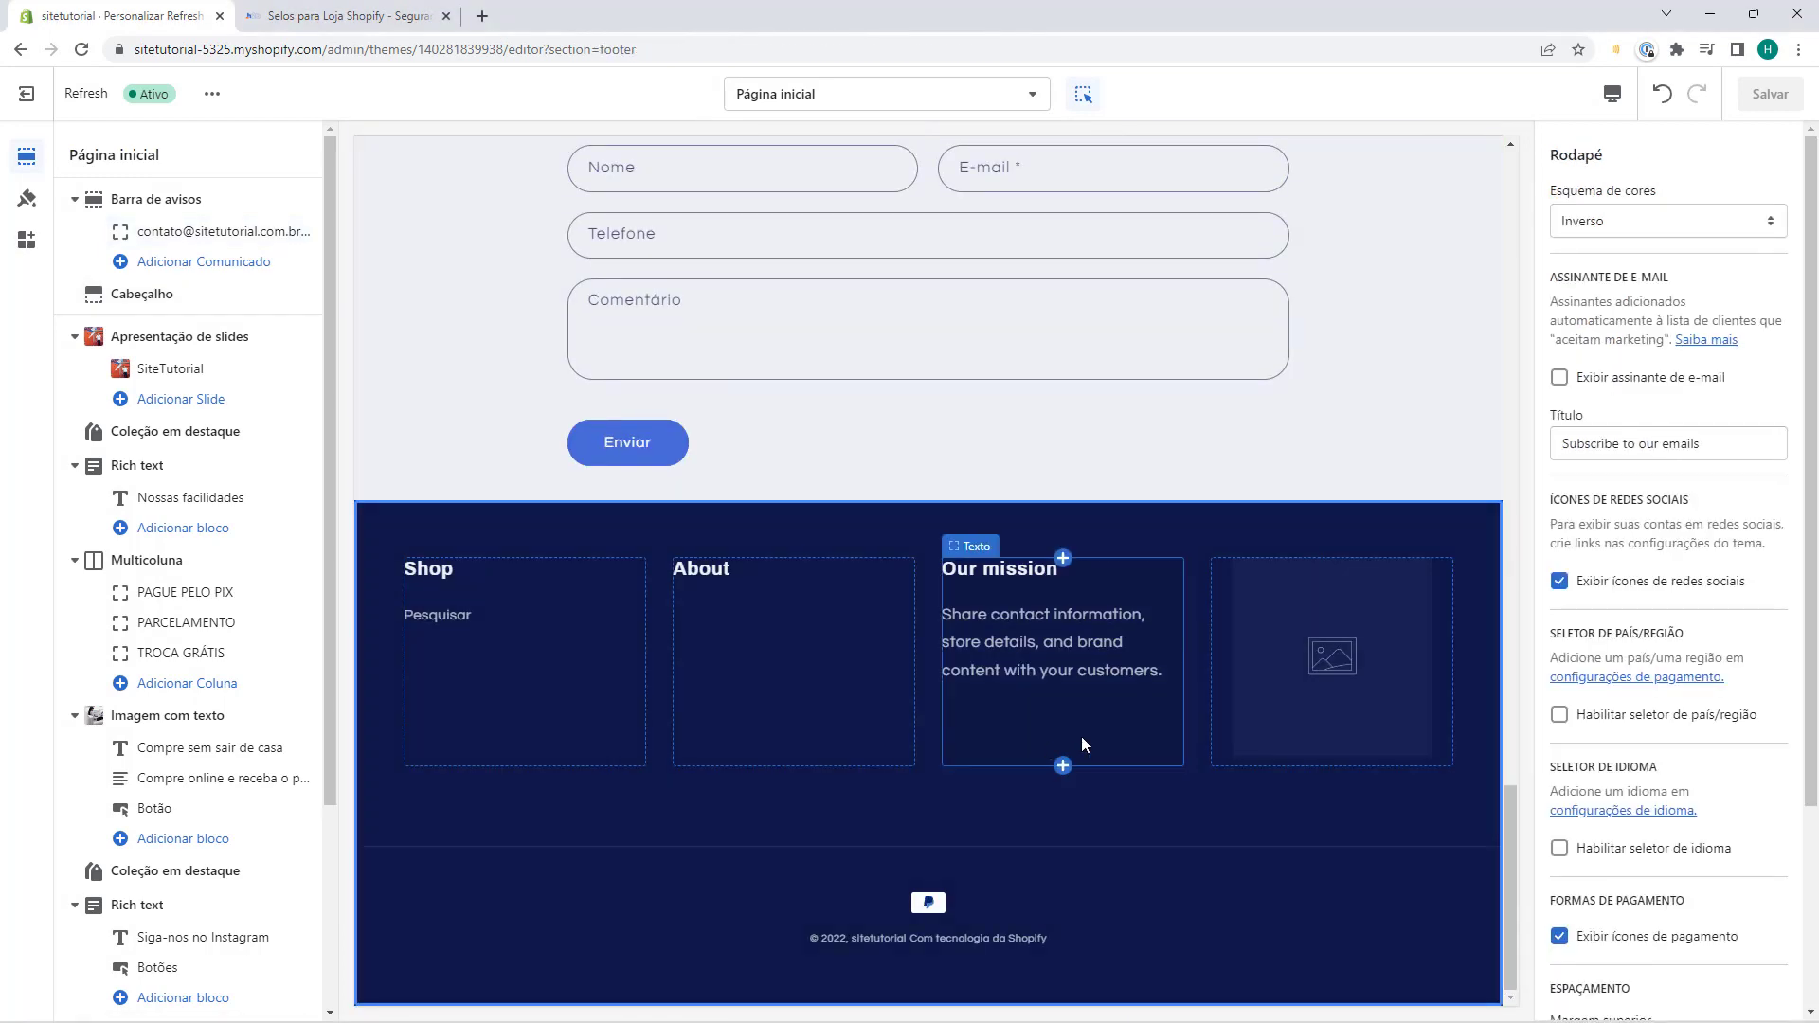
scroll(119, 419, down, 1)
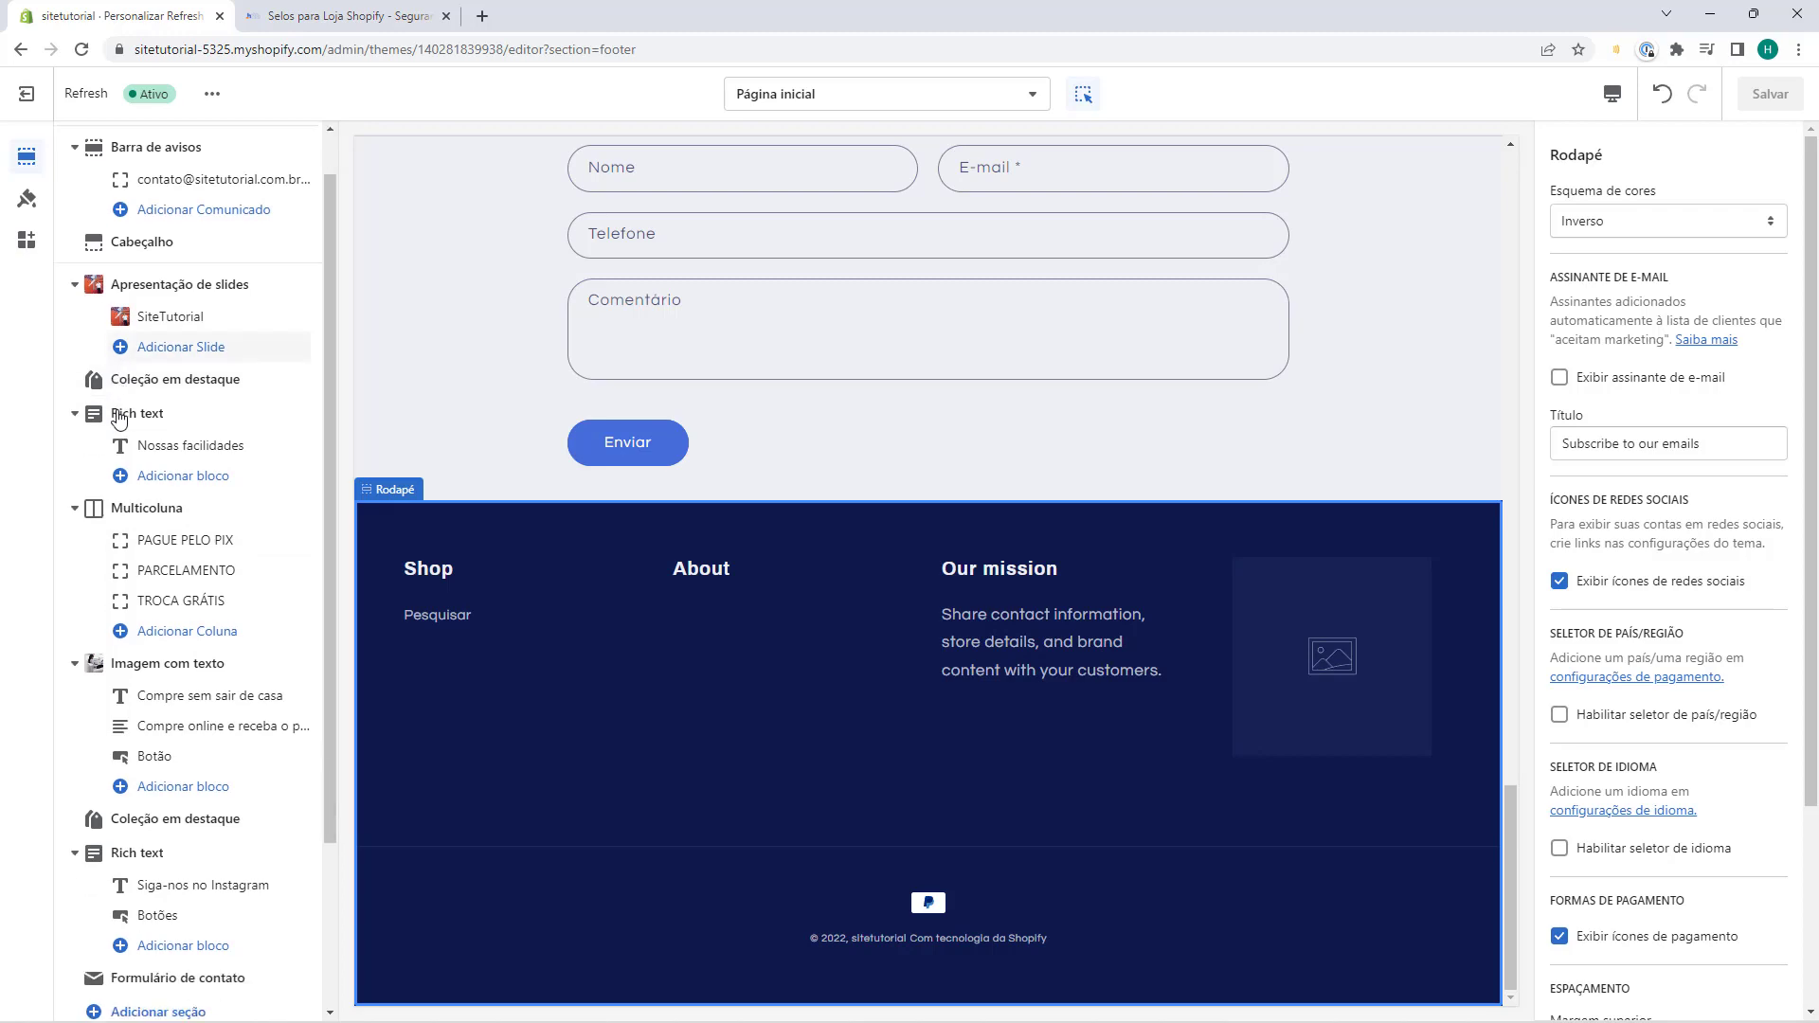
scroll(119, 419, down, 4)
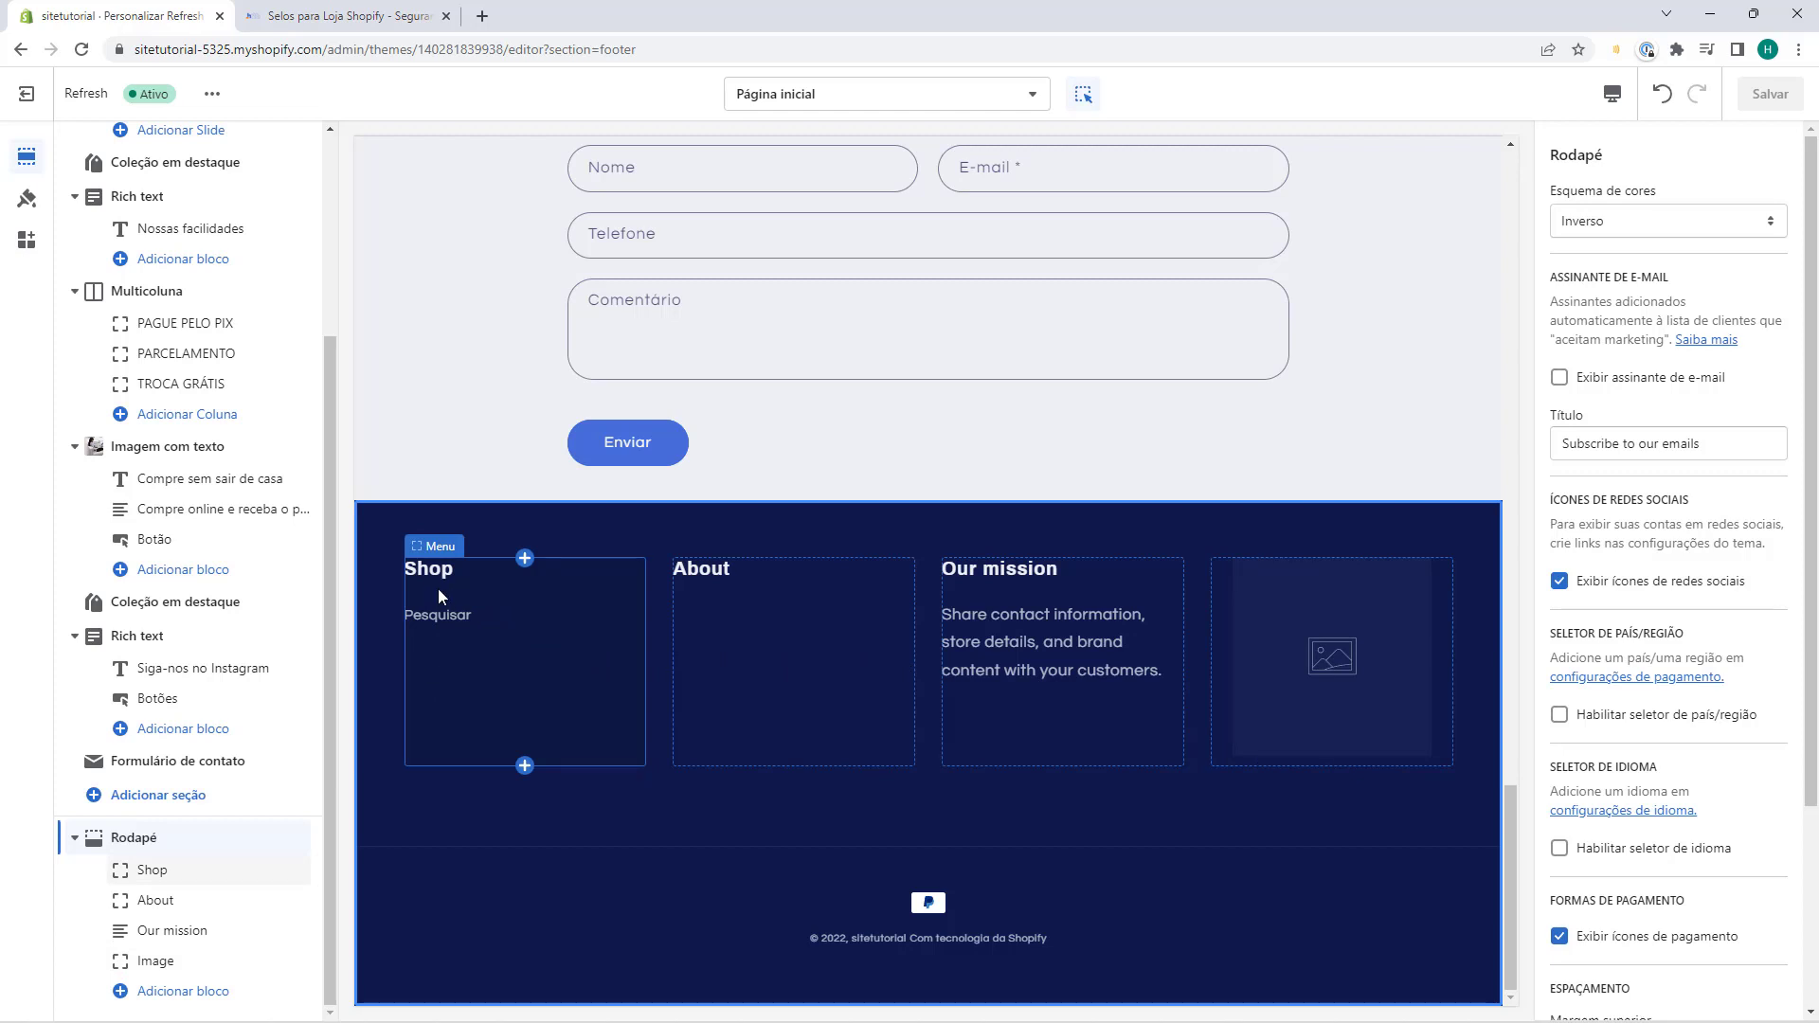
Replace the footer's Shop menu block with a text block titled "Quem Somos".
click(519, 771)
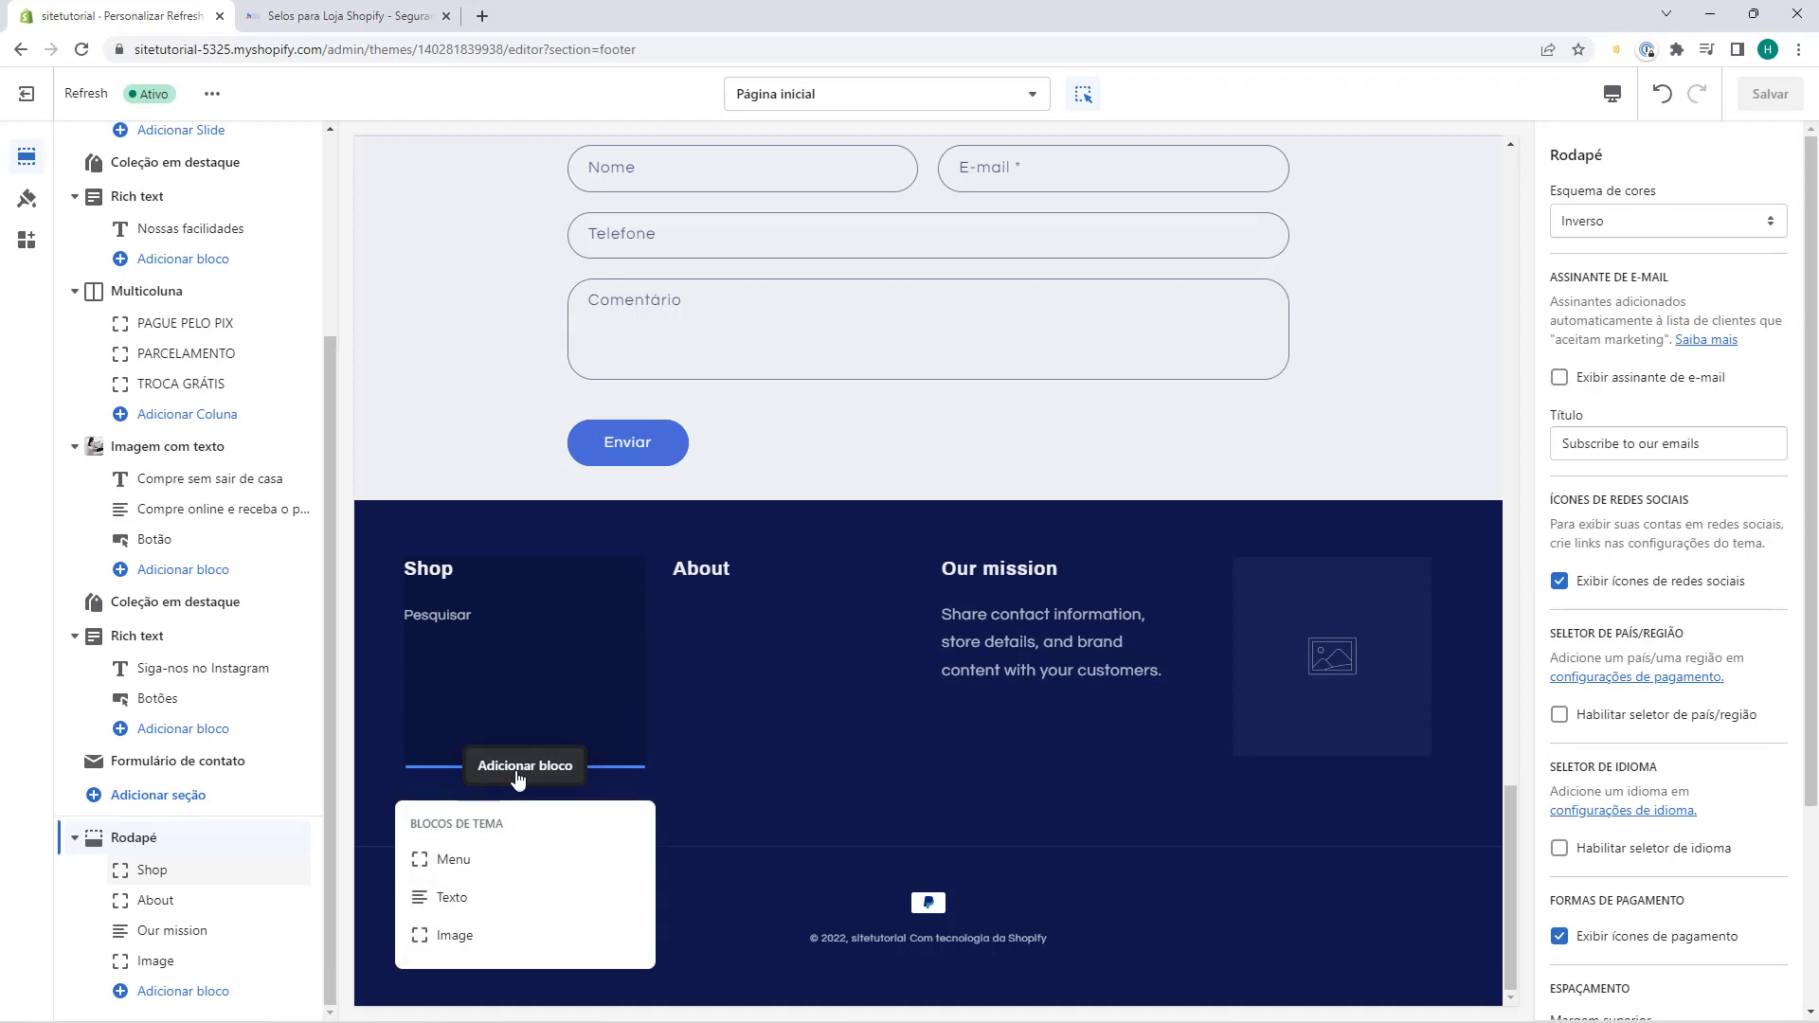
click(484, 898)
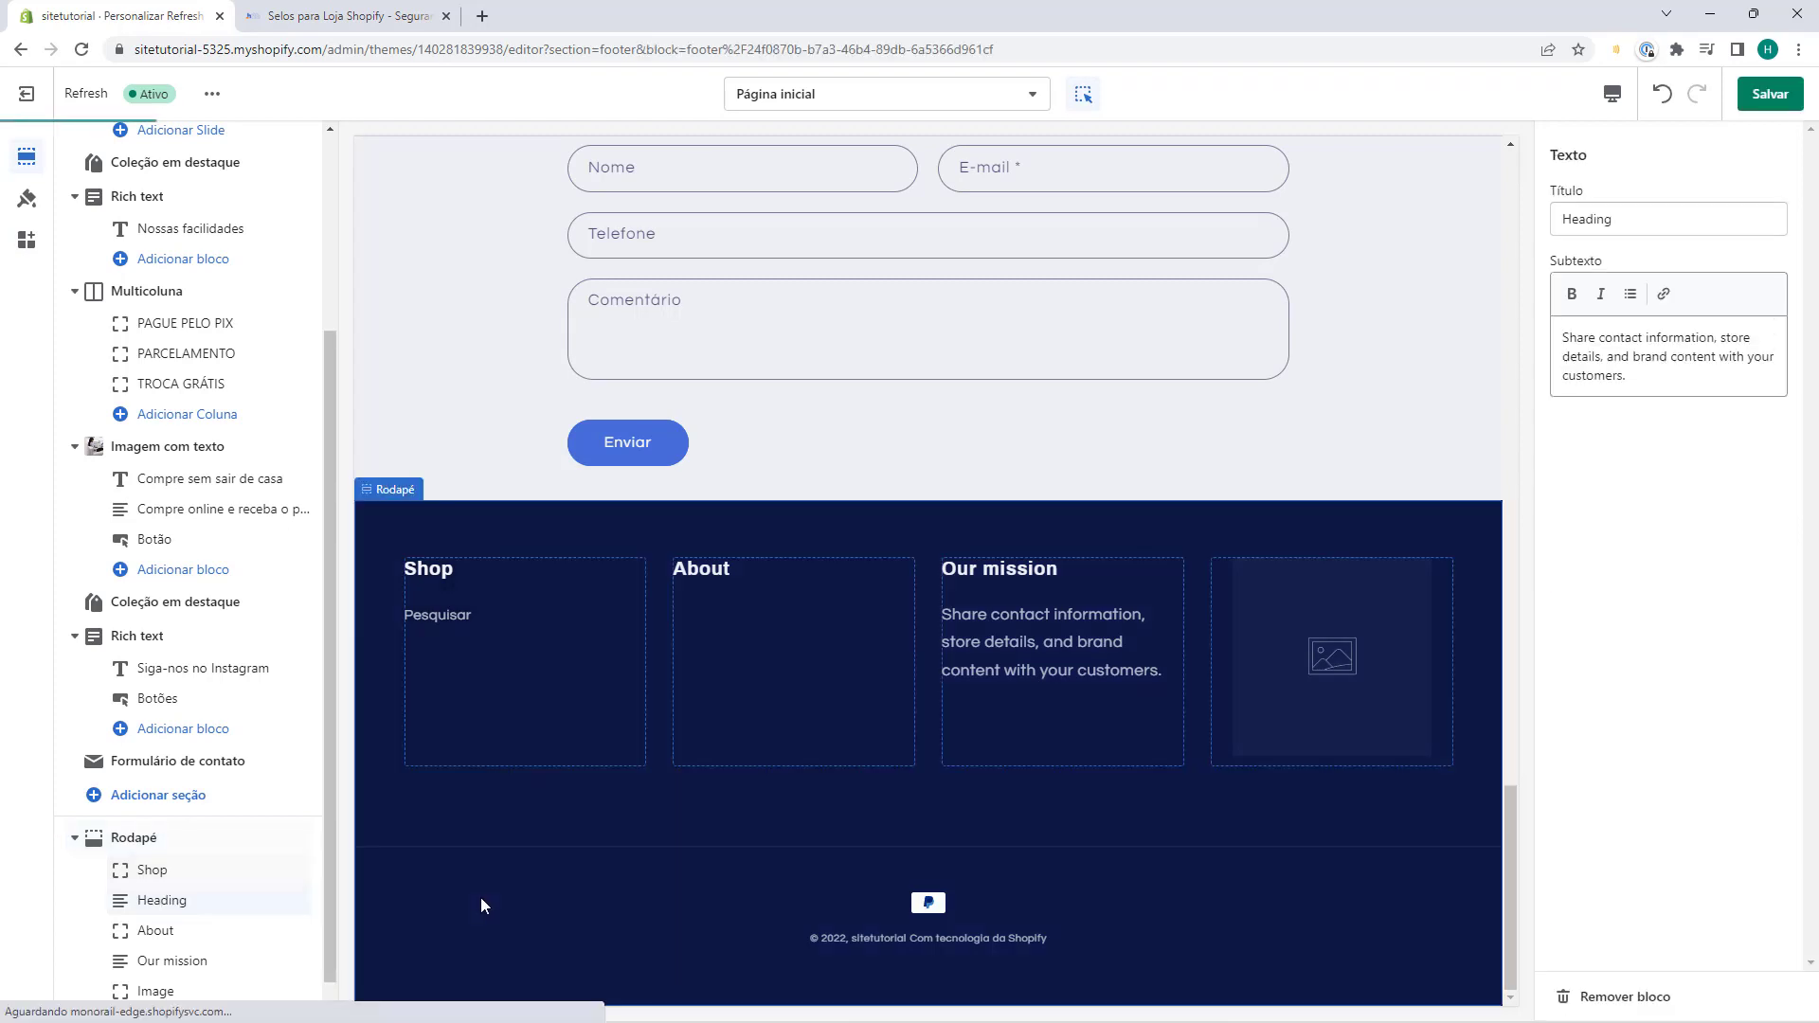
click(1642, 223)
double_click(1643, 222)
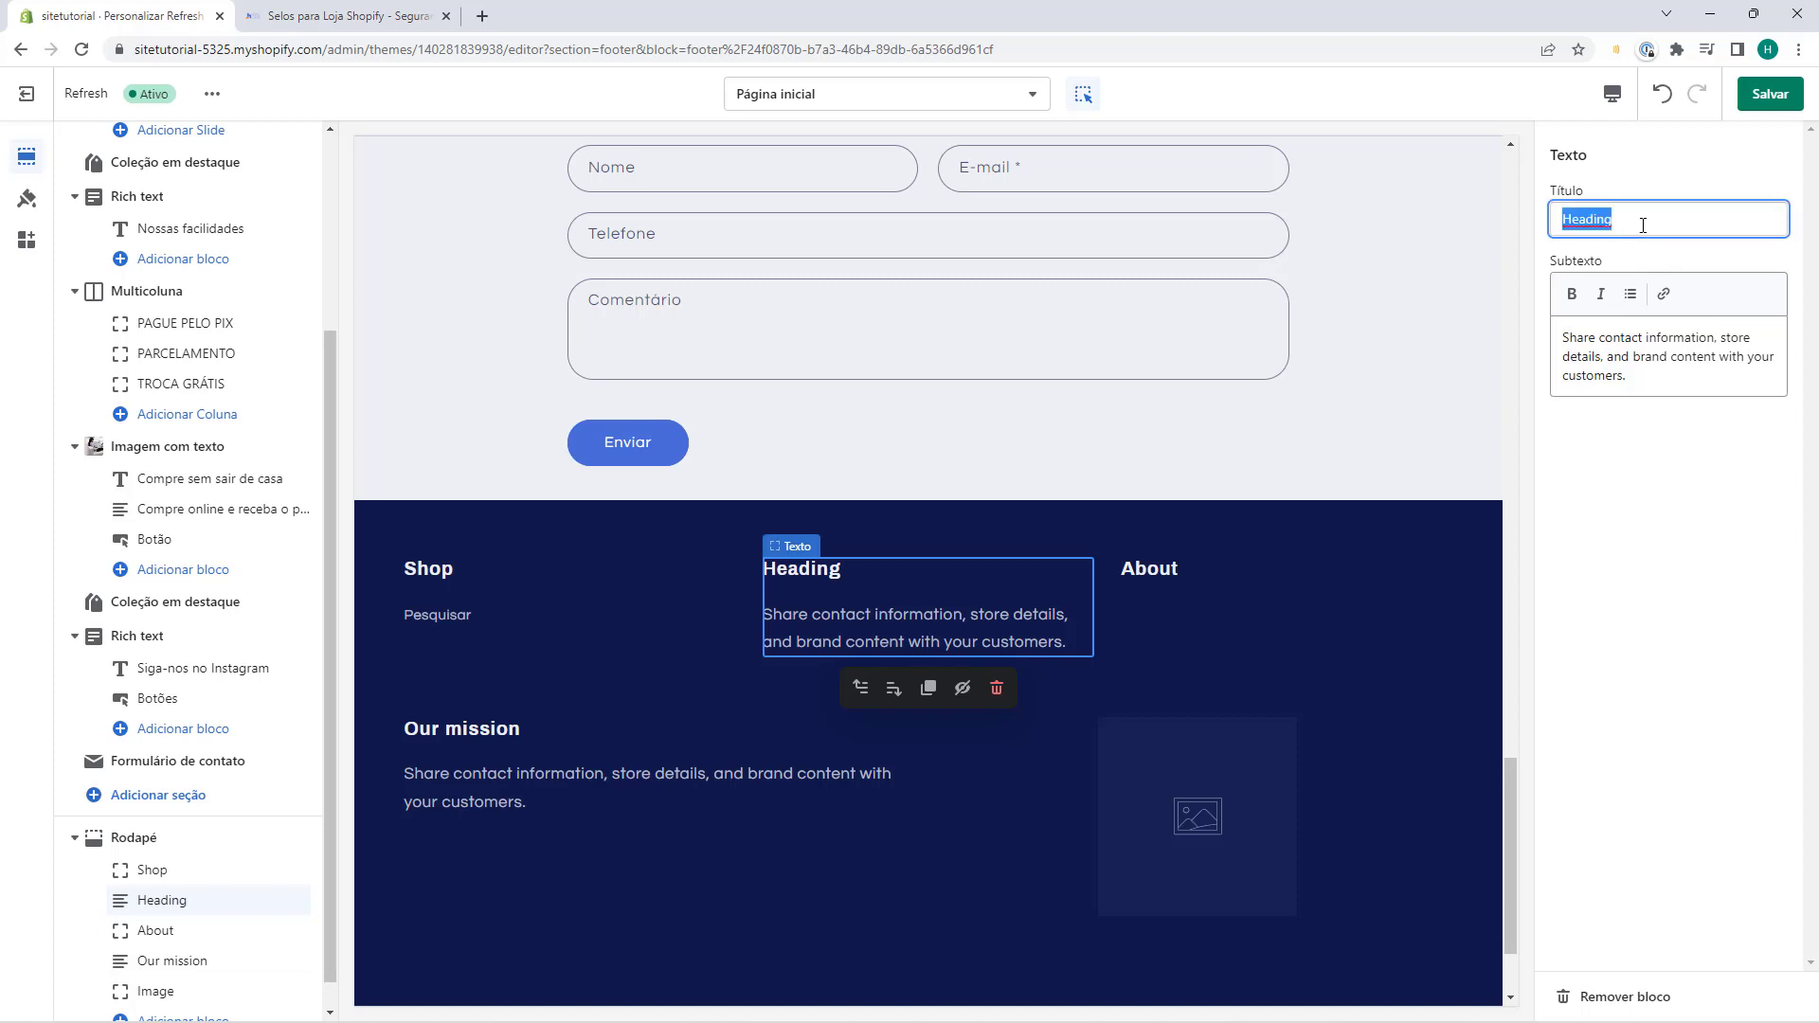
text(Quem Somos)
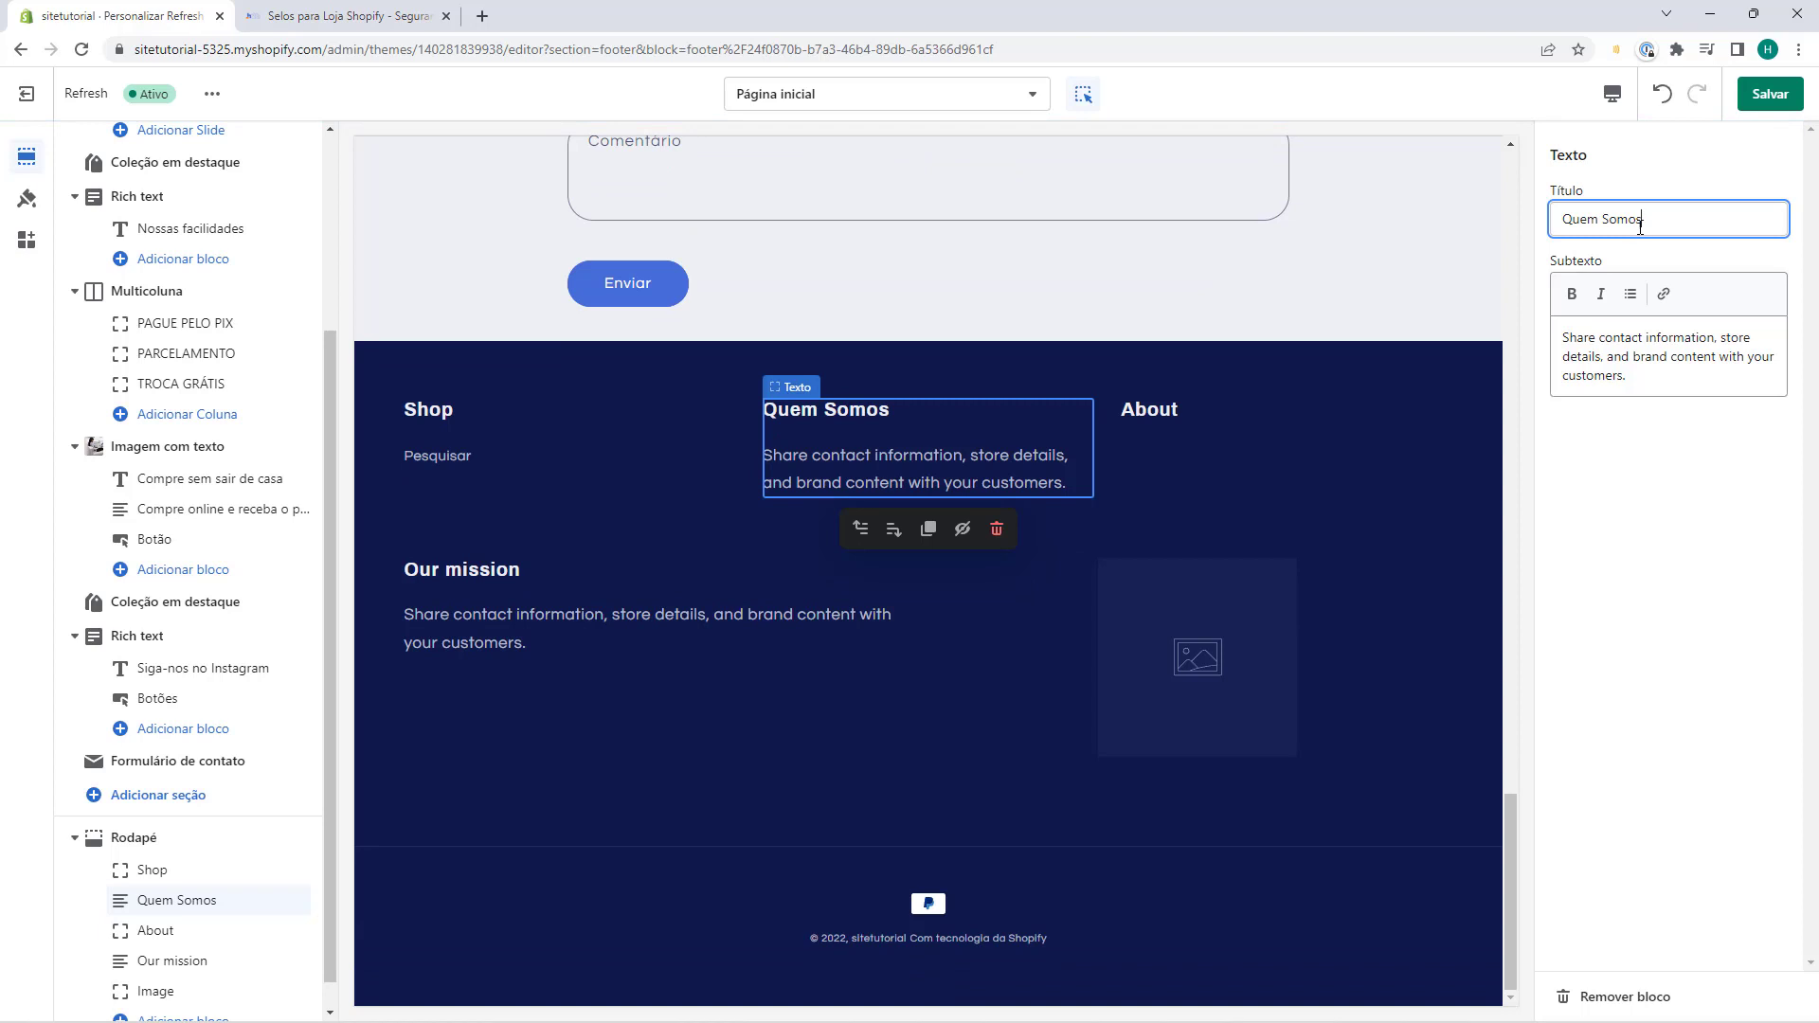
click(536, 461)
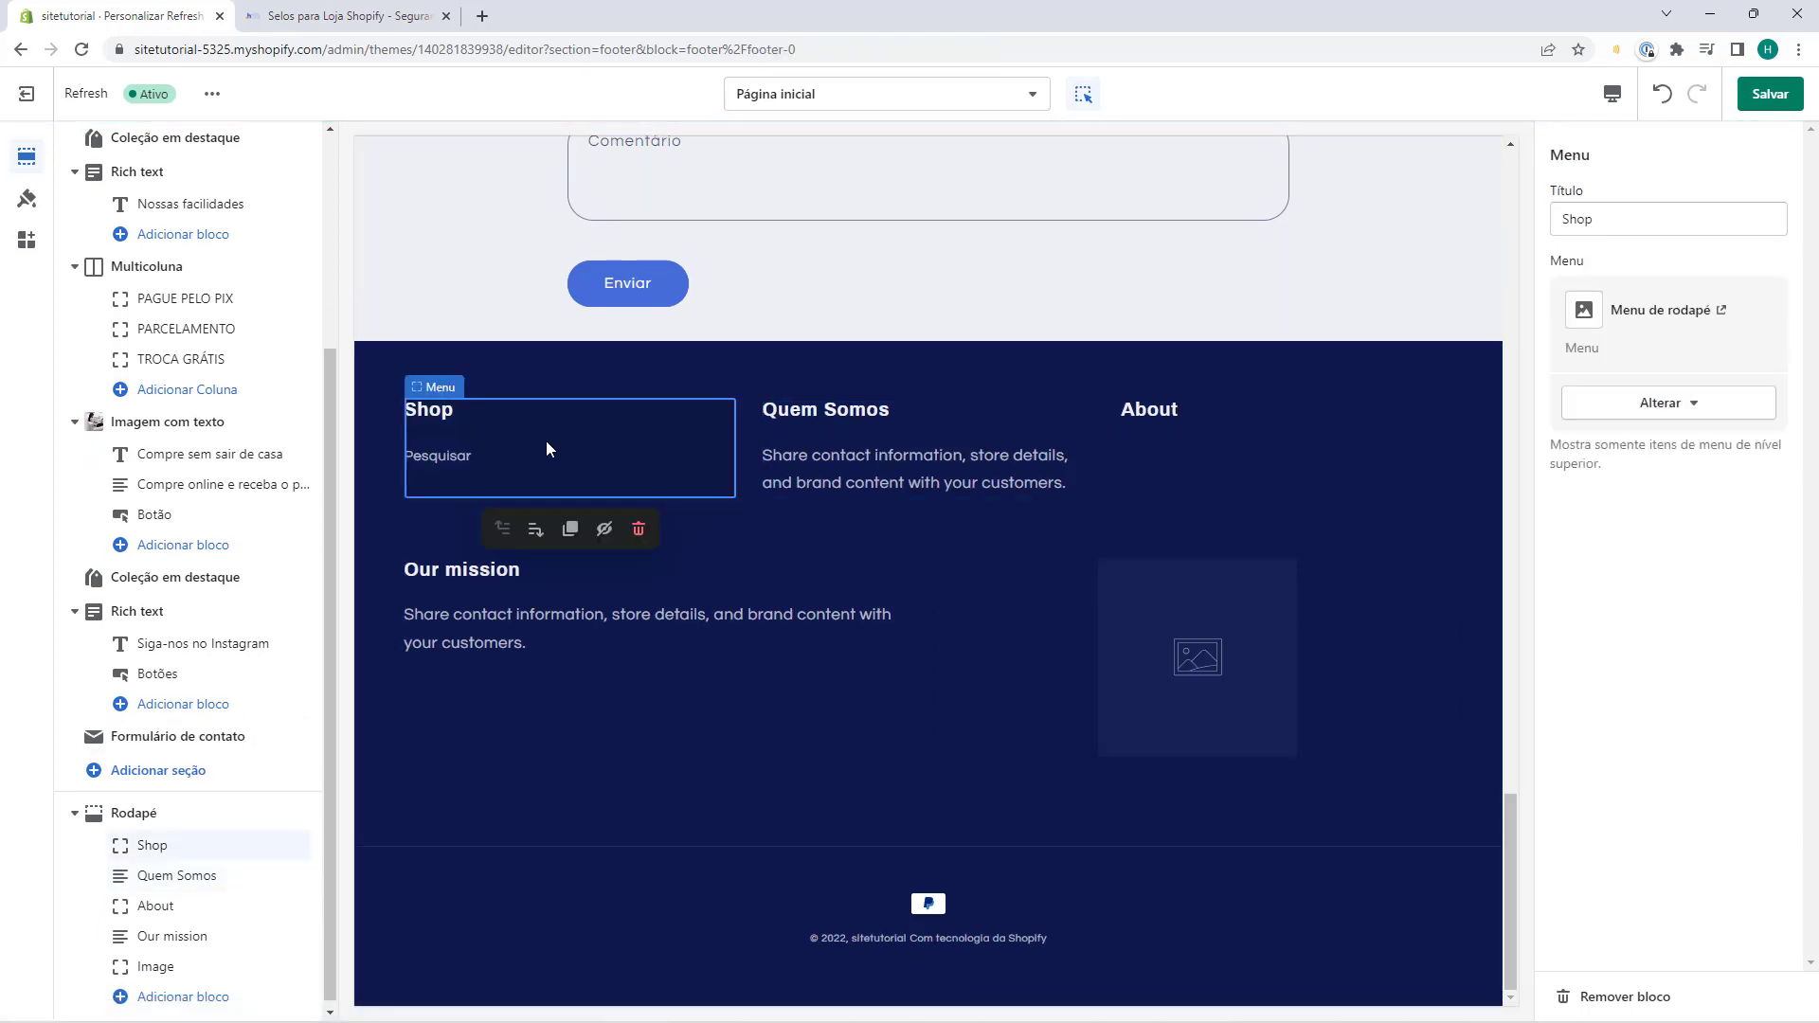
click(638, 528)
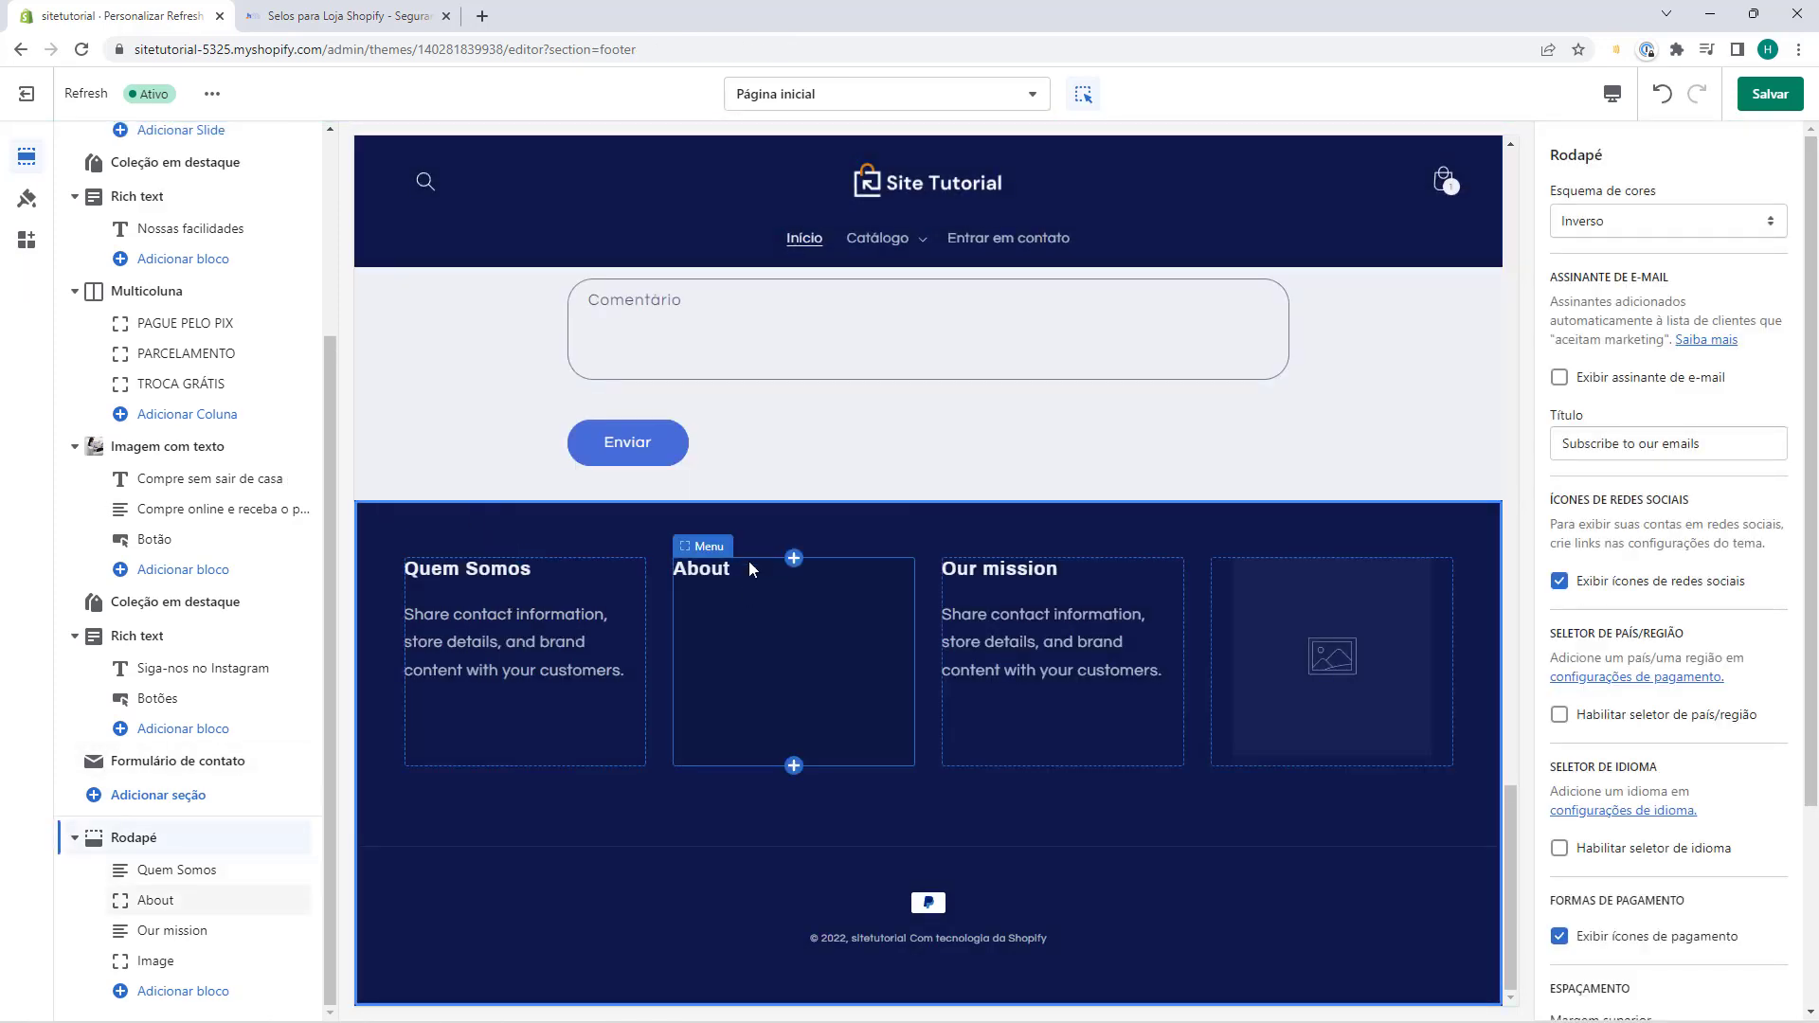
Replace the footer's About menu block with a text block titled "Central de Atendimento".
click(794, 765)
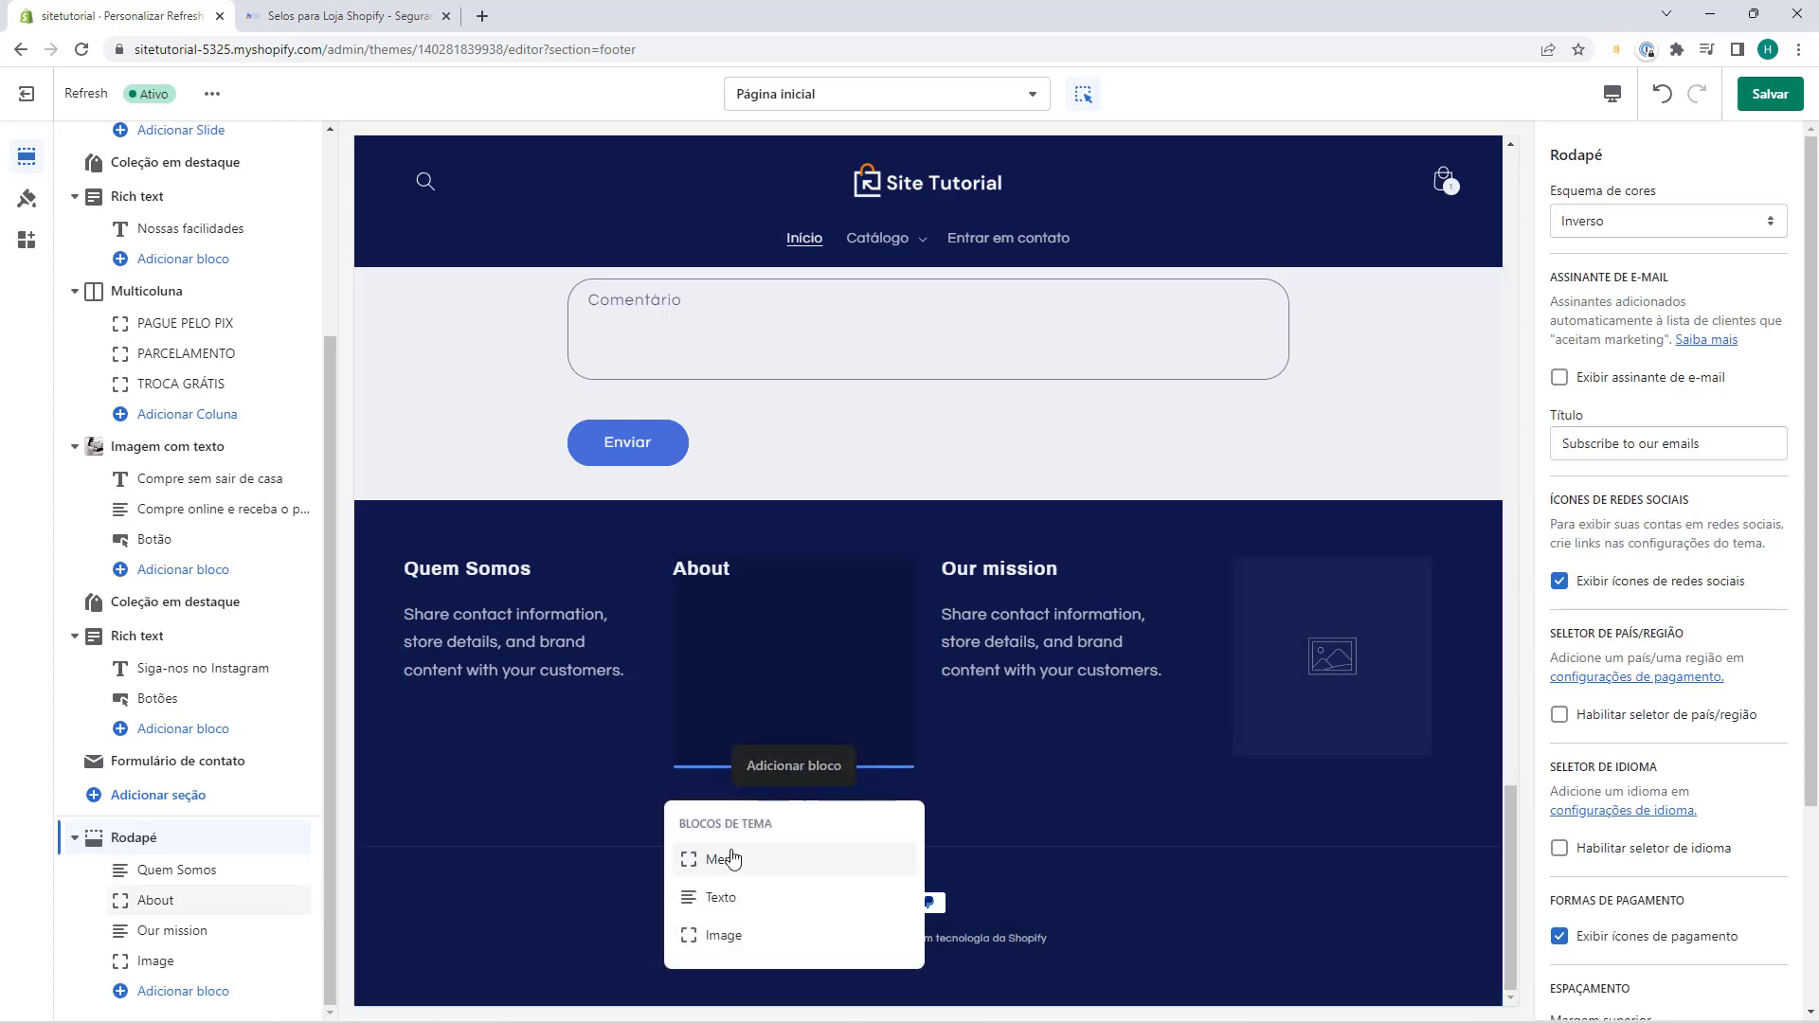
click(724, 903)
double_click(1633, 208)
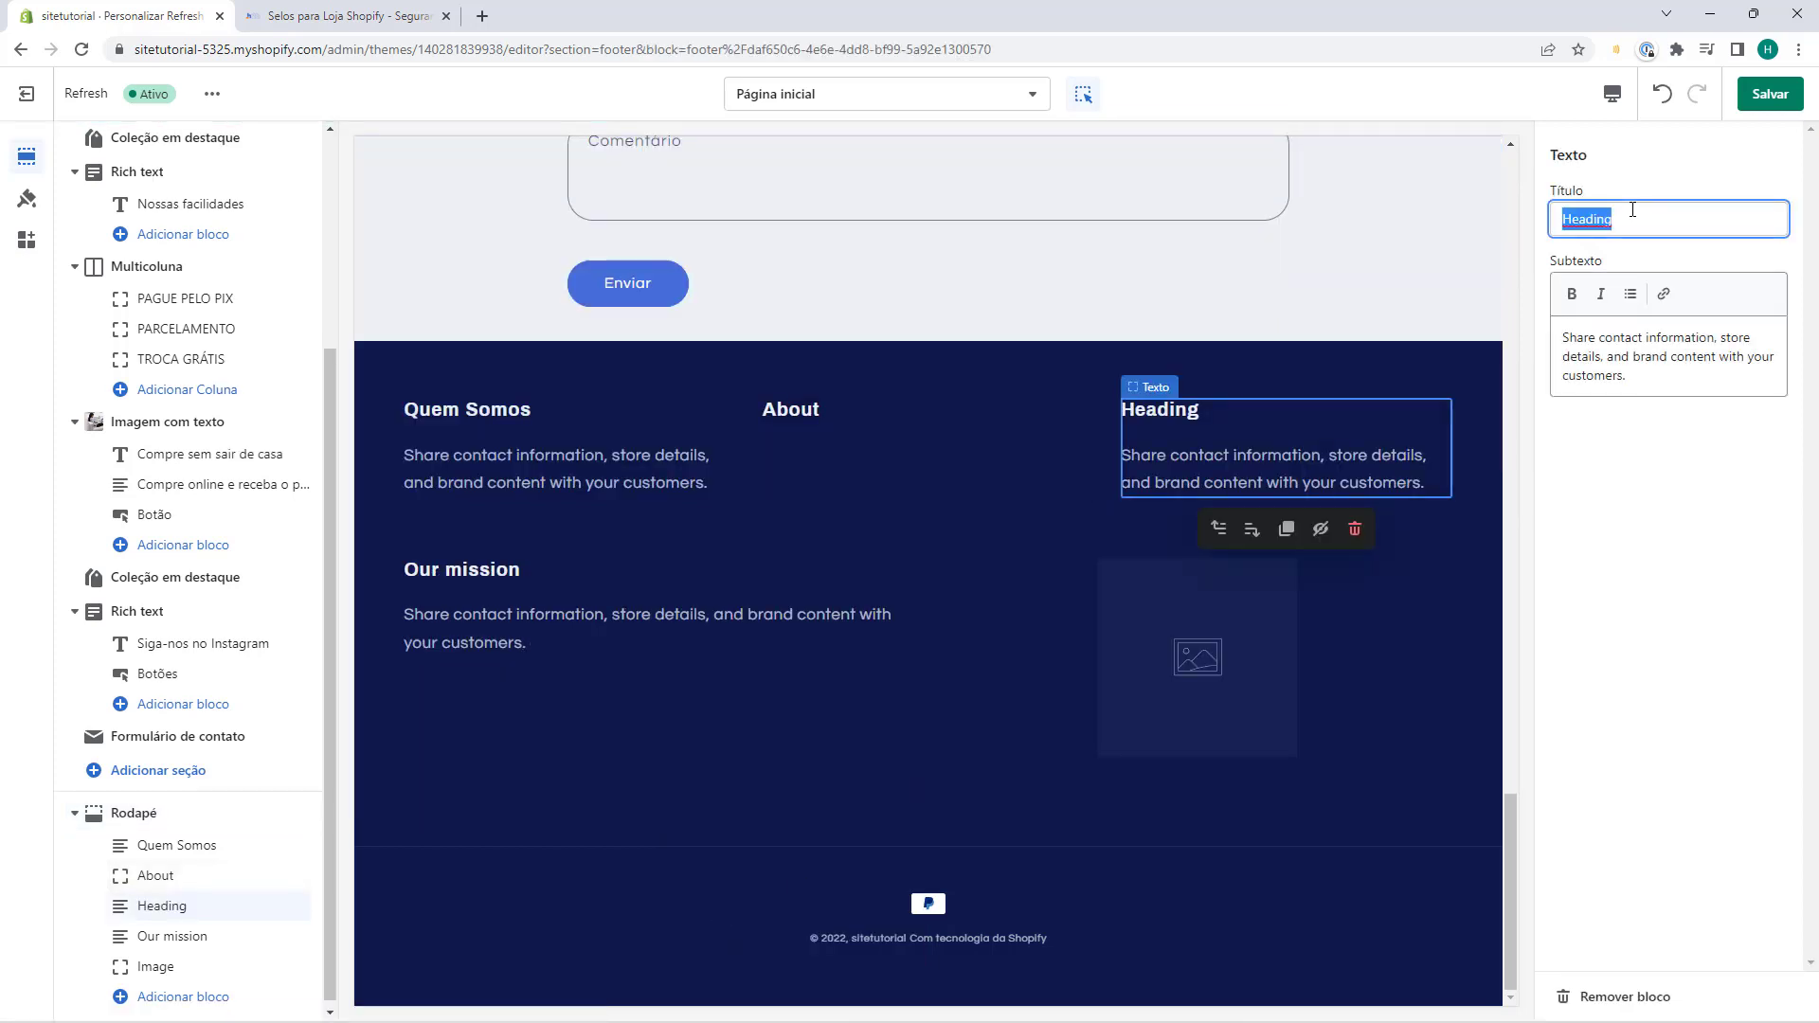
text(Central de Atendime)
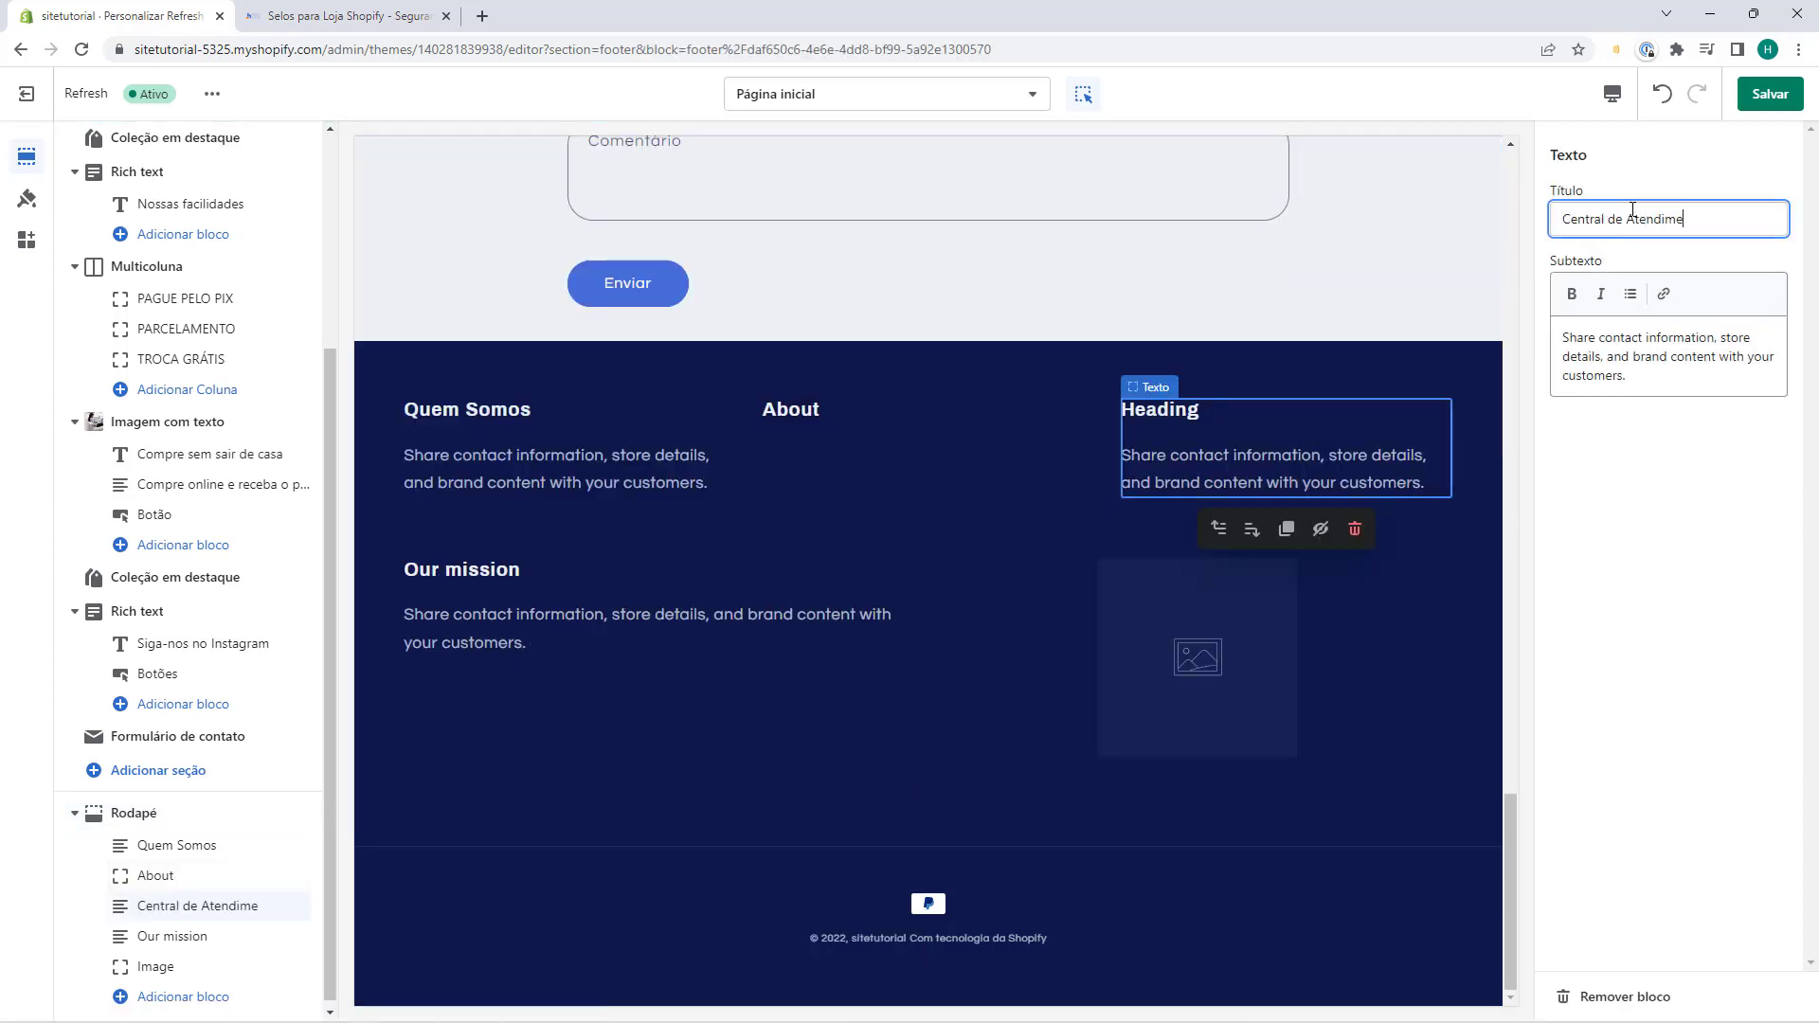
text(nto)
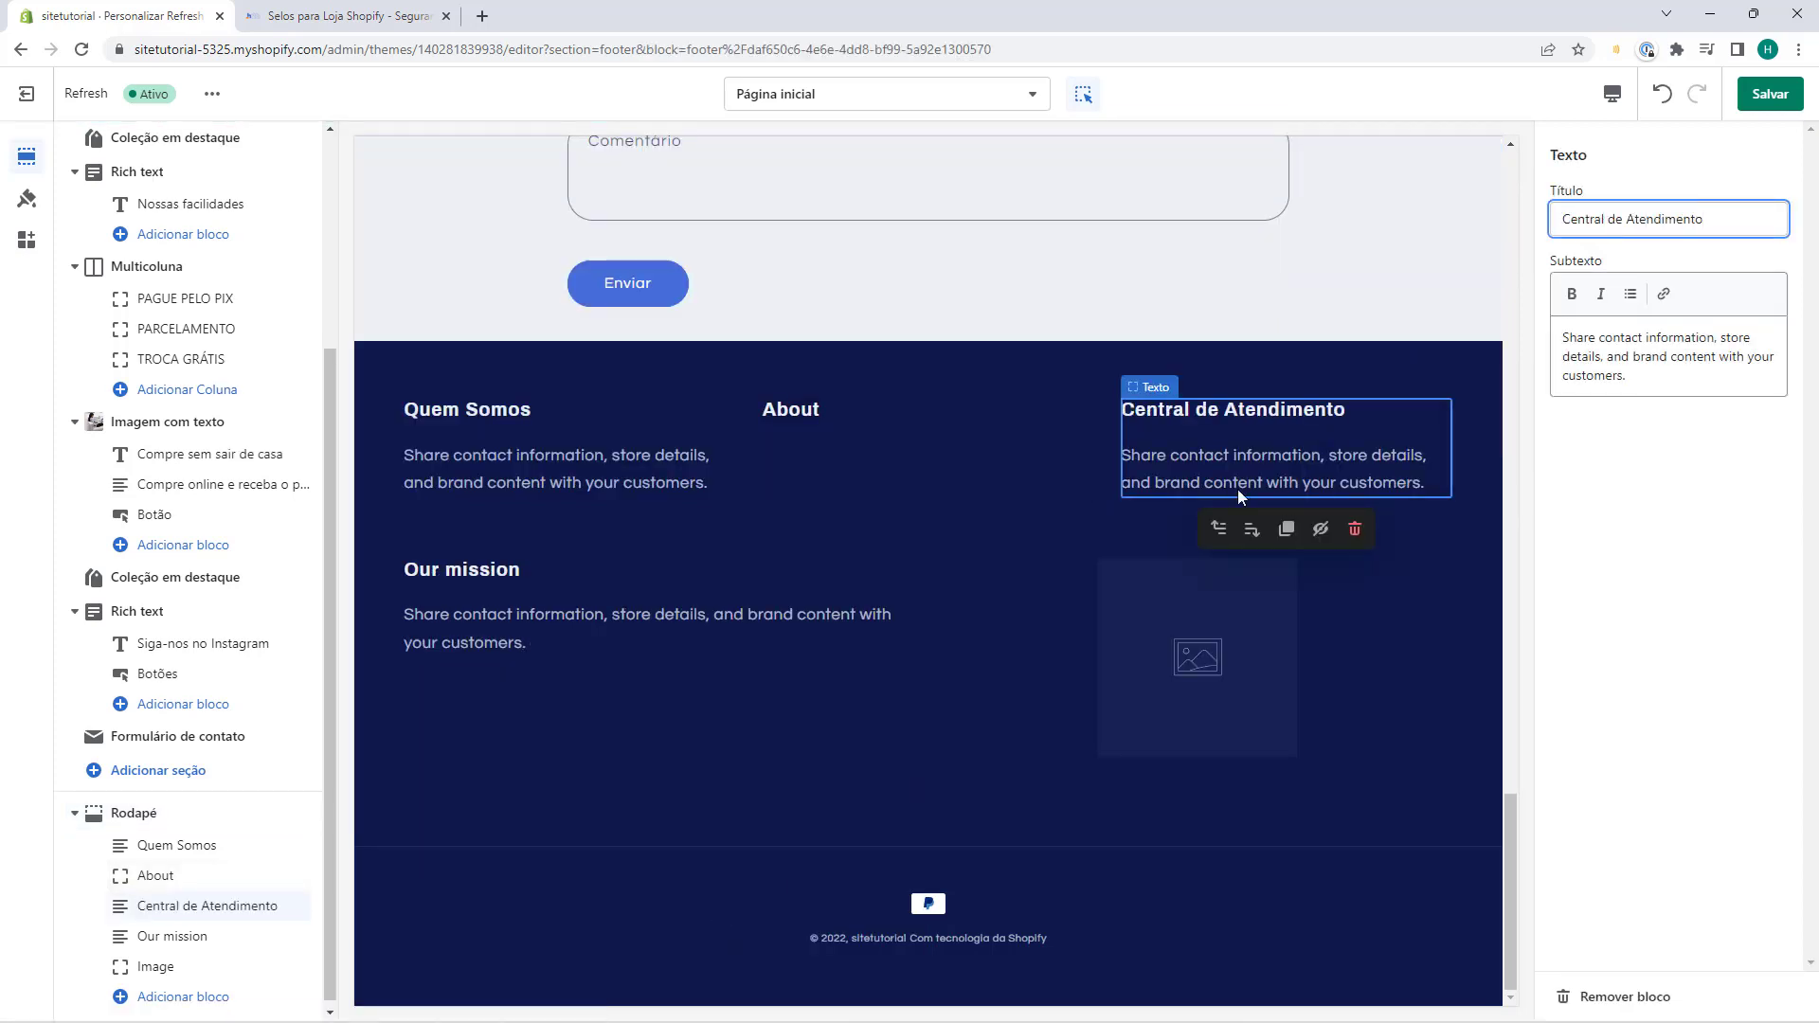
click(877, 452)
click(994, 535)
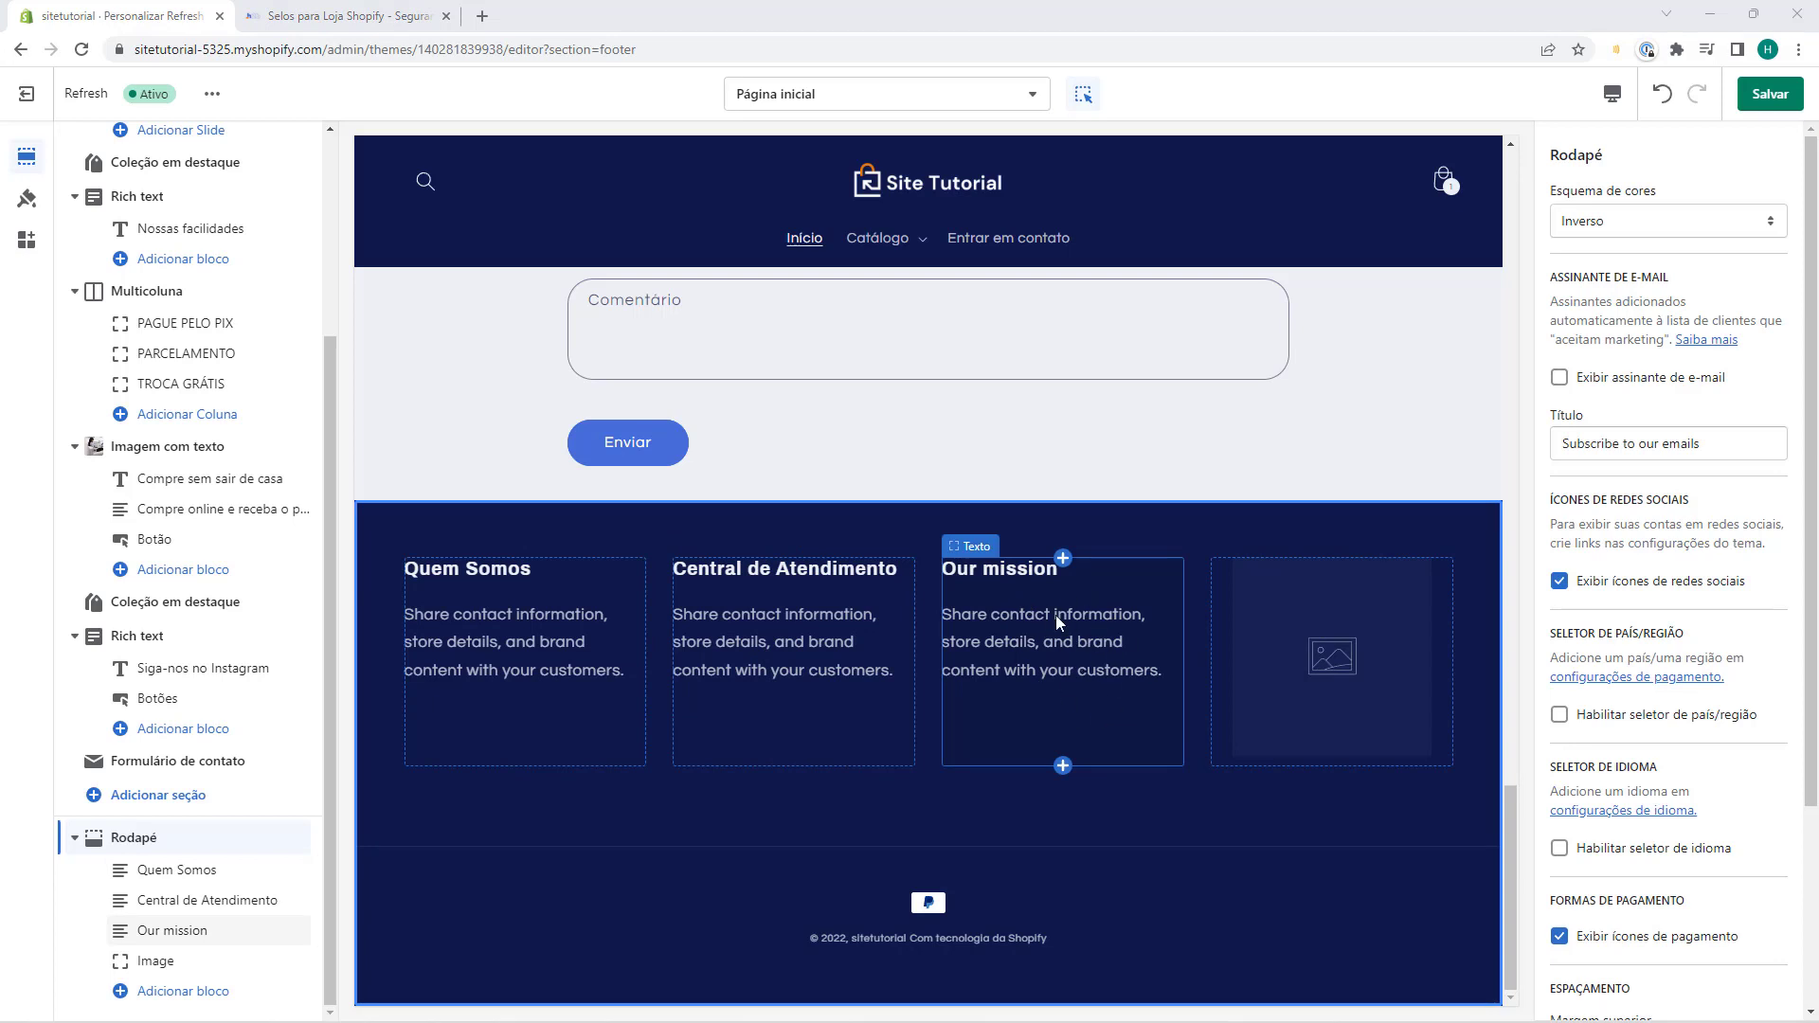
Change the title of the footer's "Our mission" text block to "Categorias".
click(1032, 654)
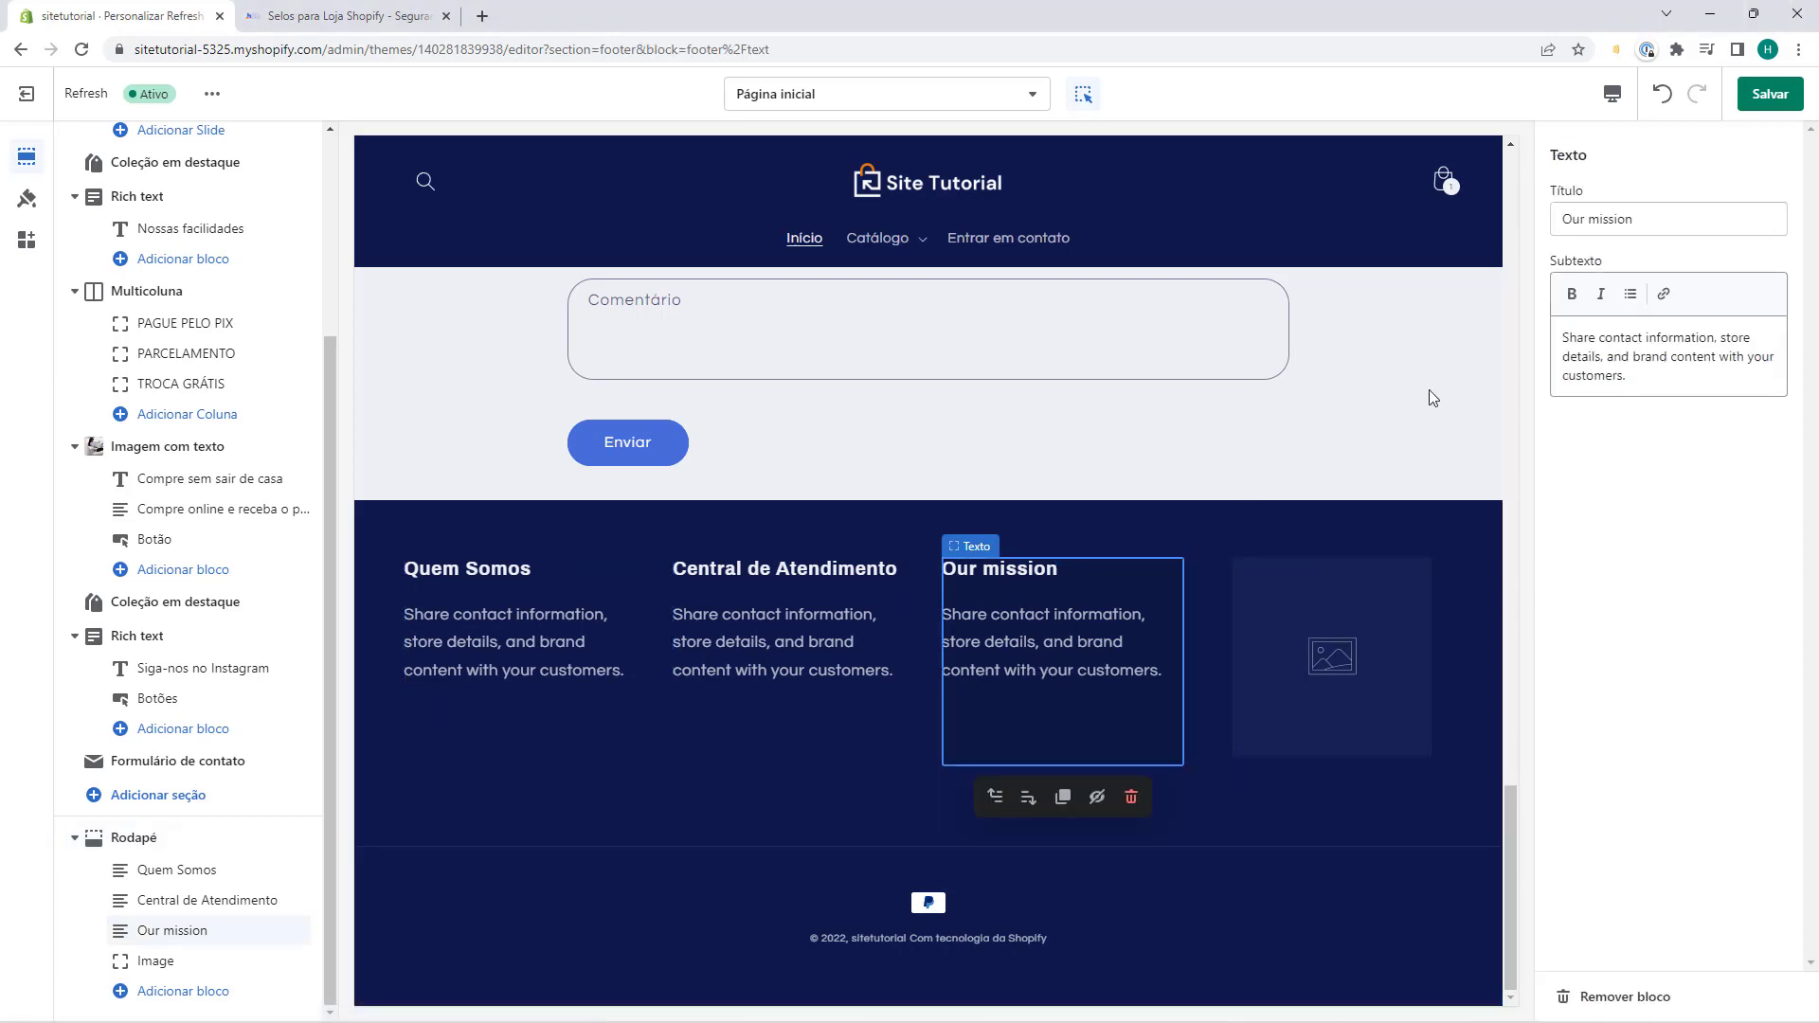
triple_click(1639, 234)
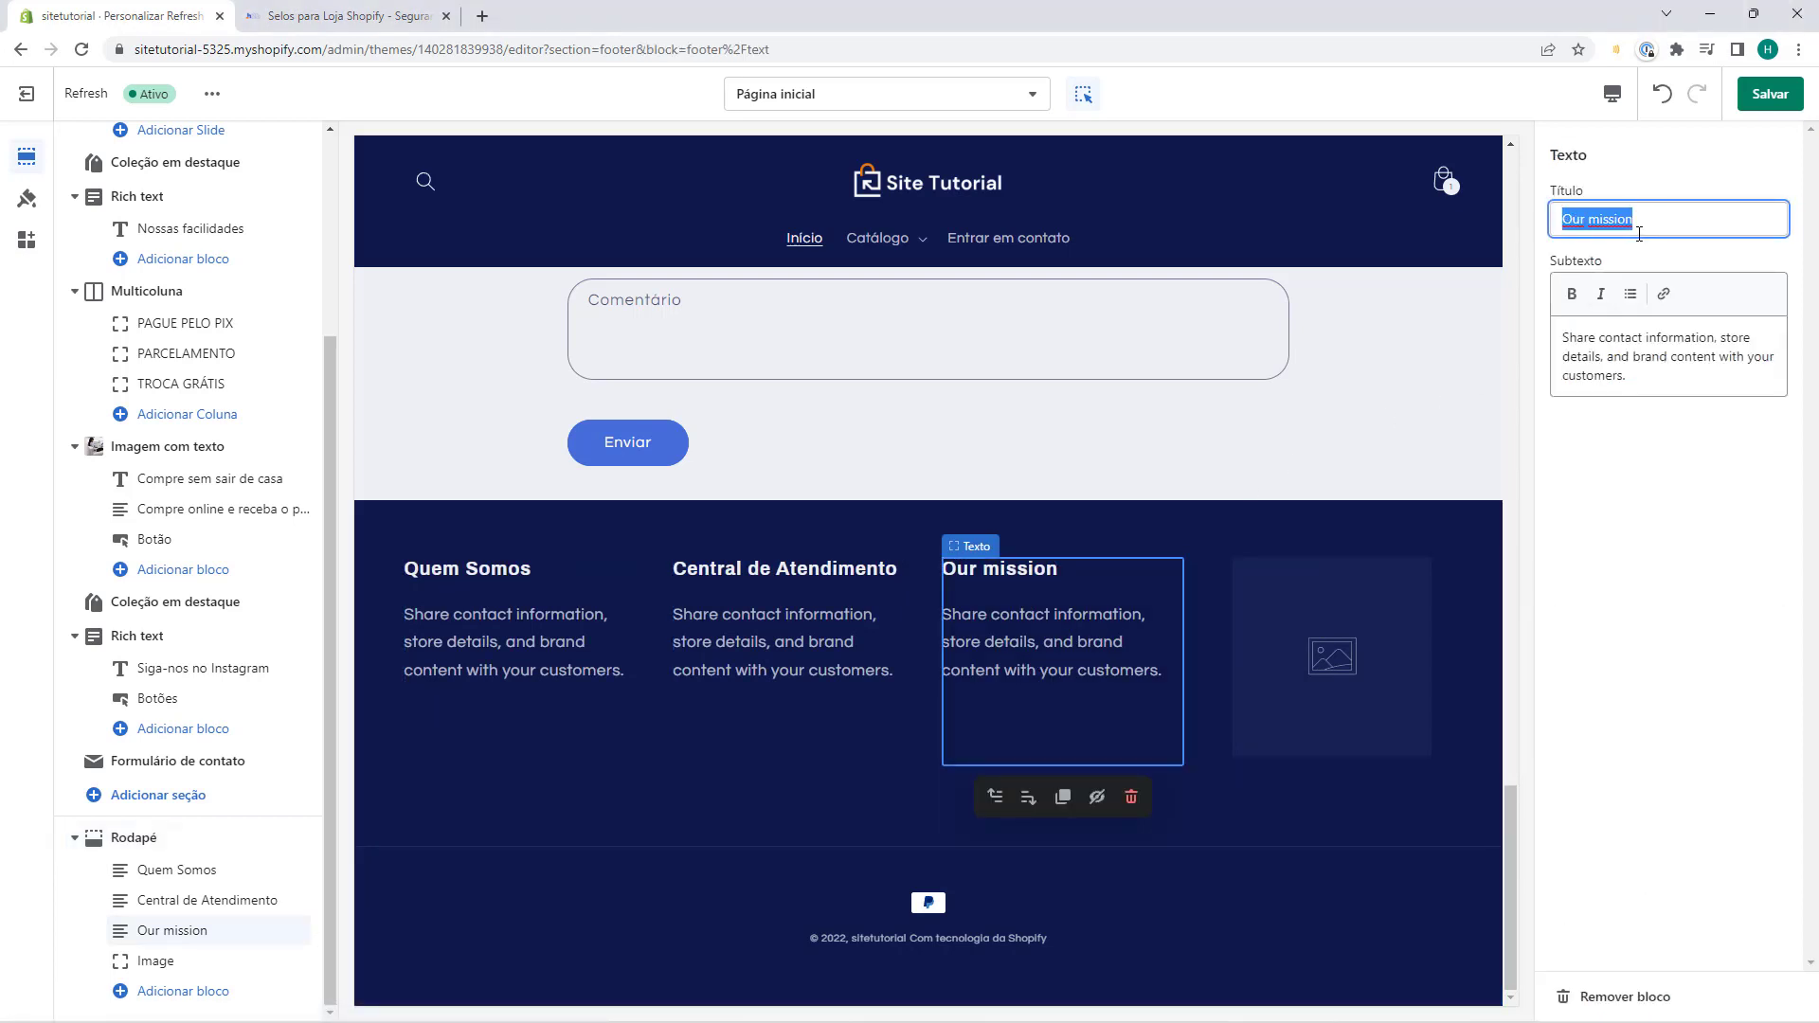
text(Categorias)
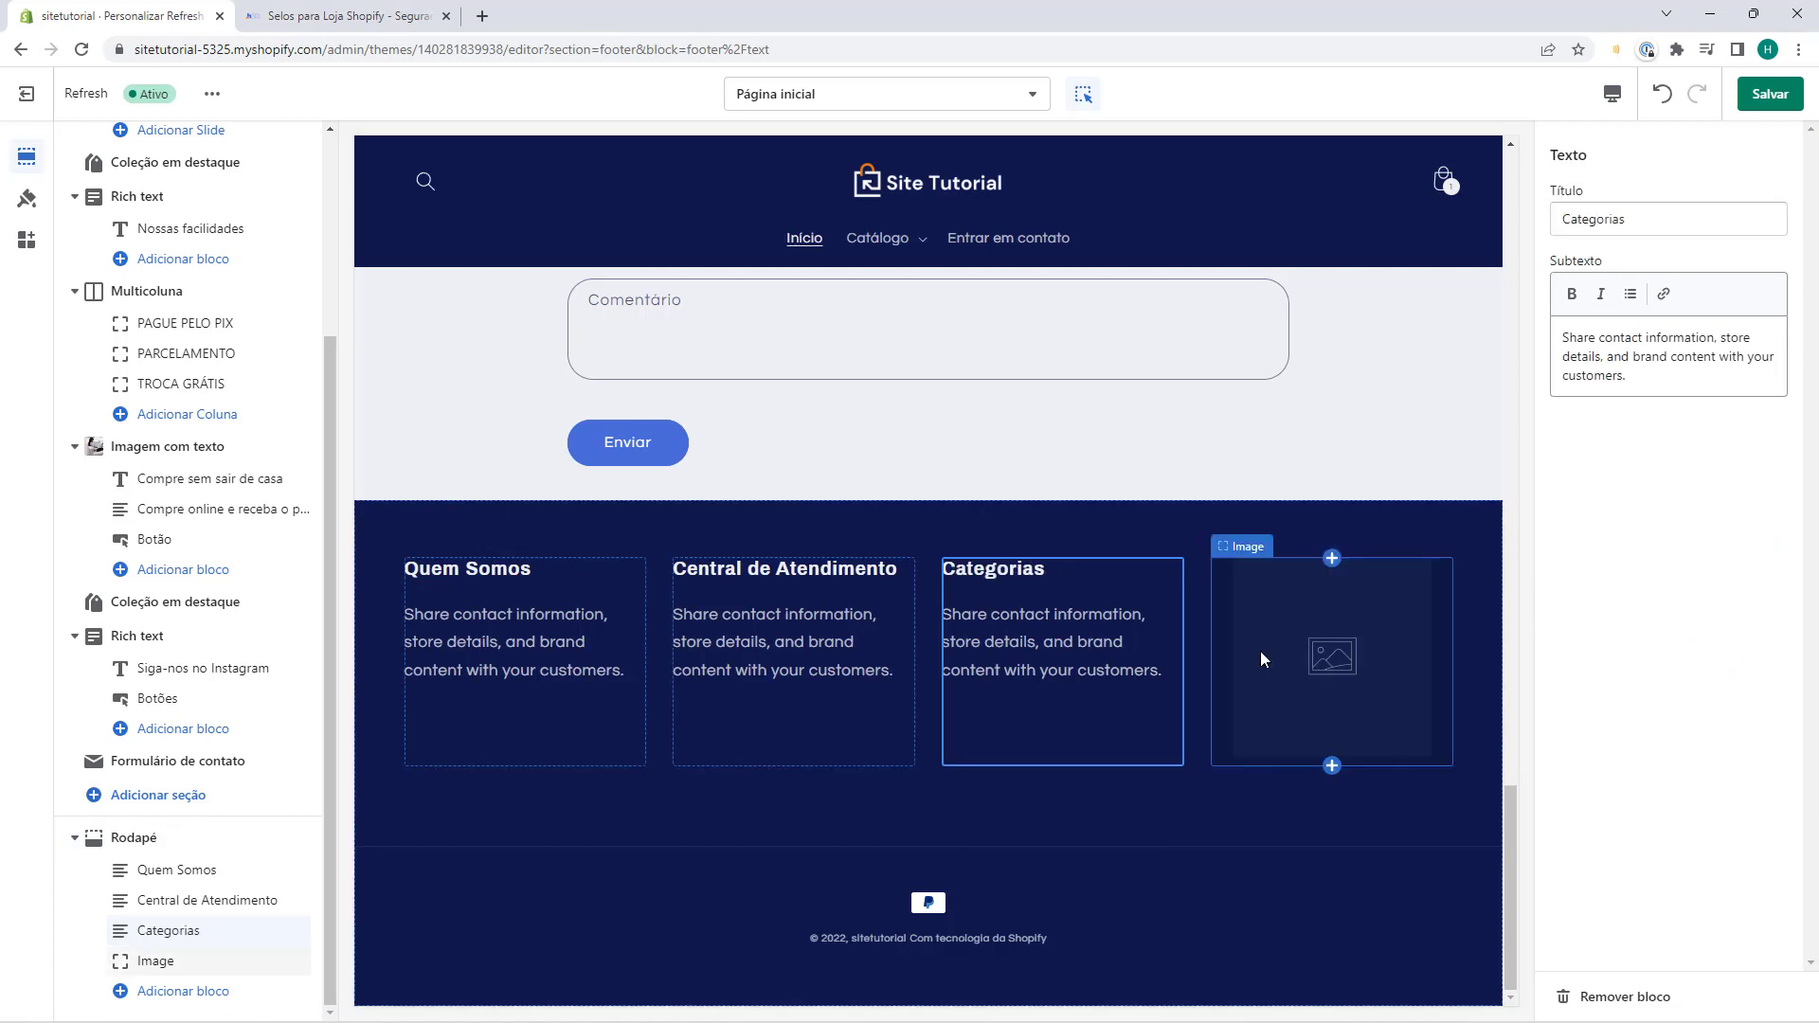
Replace the footer's image block with a text block titled "Contato" after Categorias.
click(1261, 645)
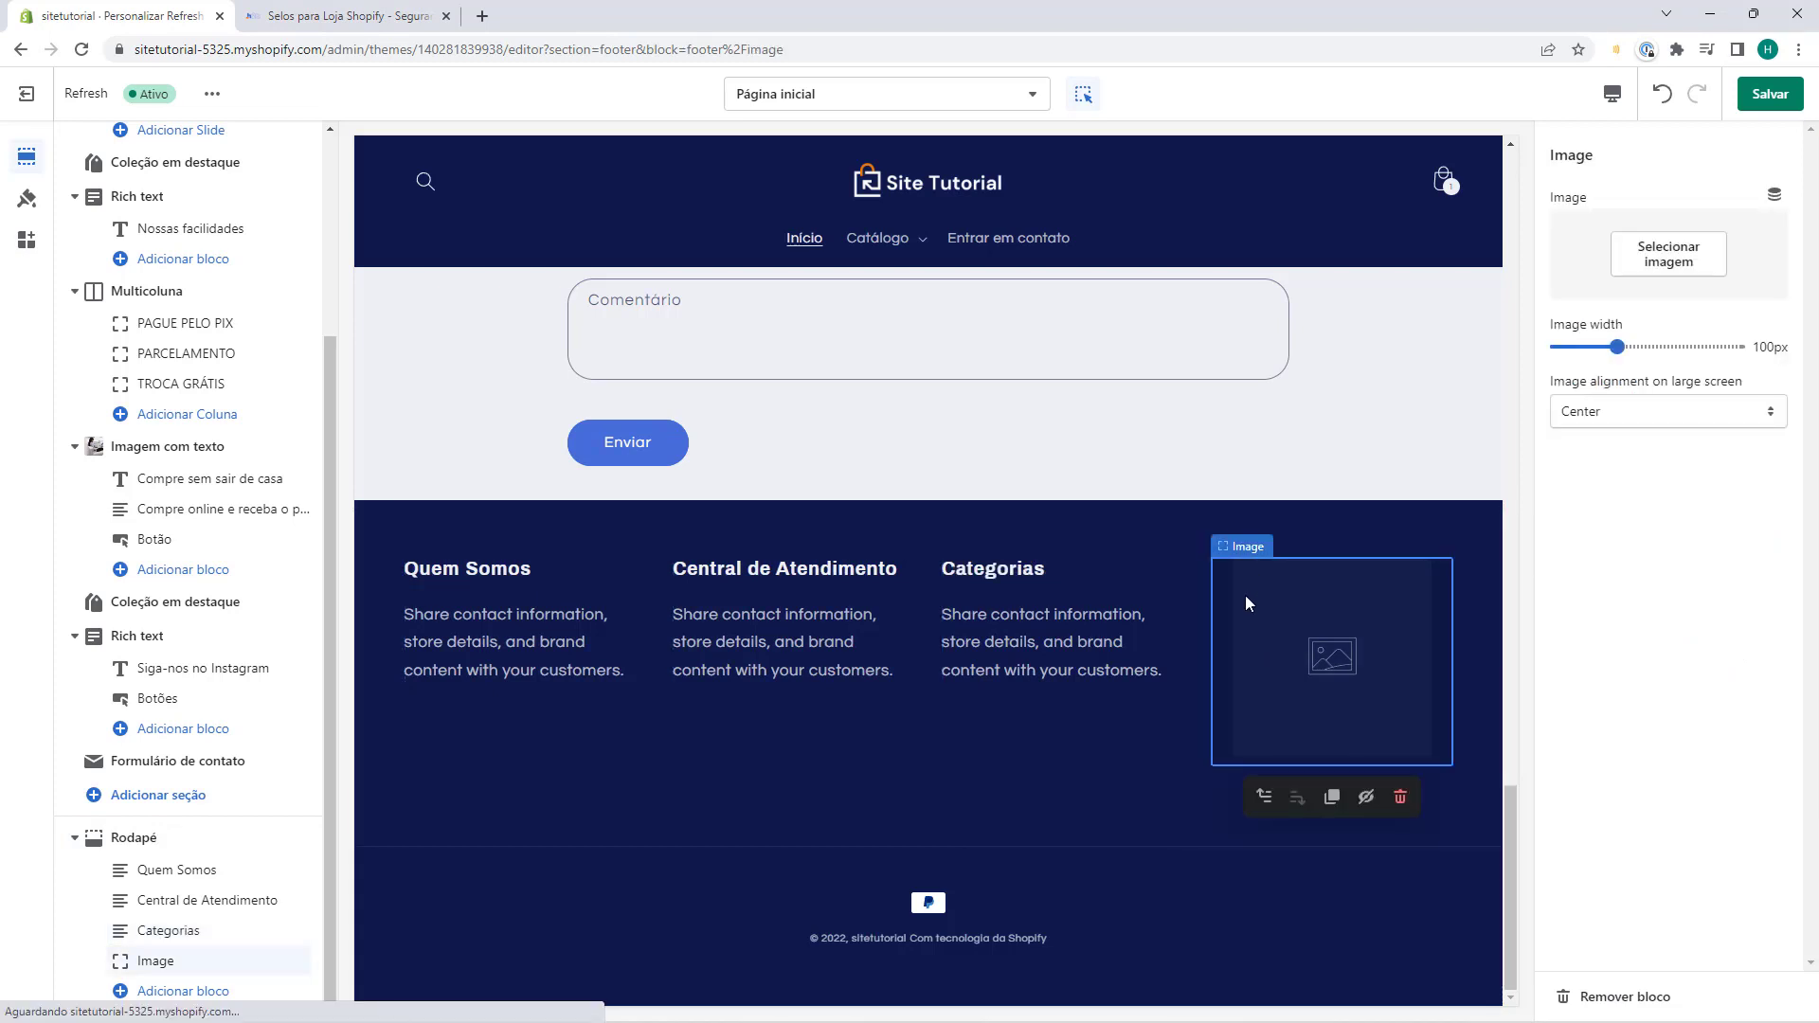
click(1400, 797)
click(1208, 745)
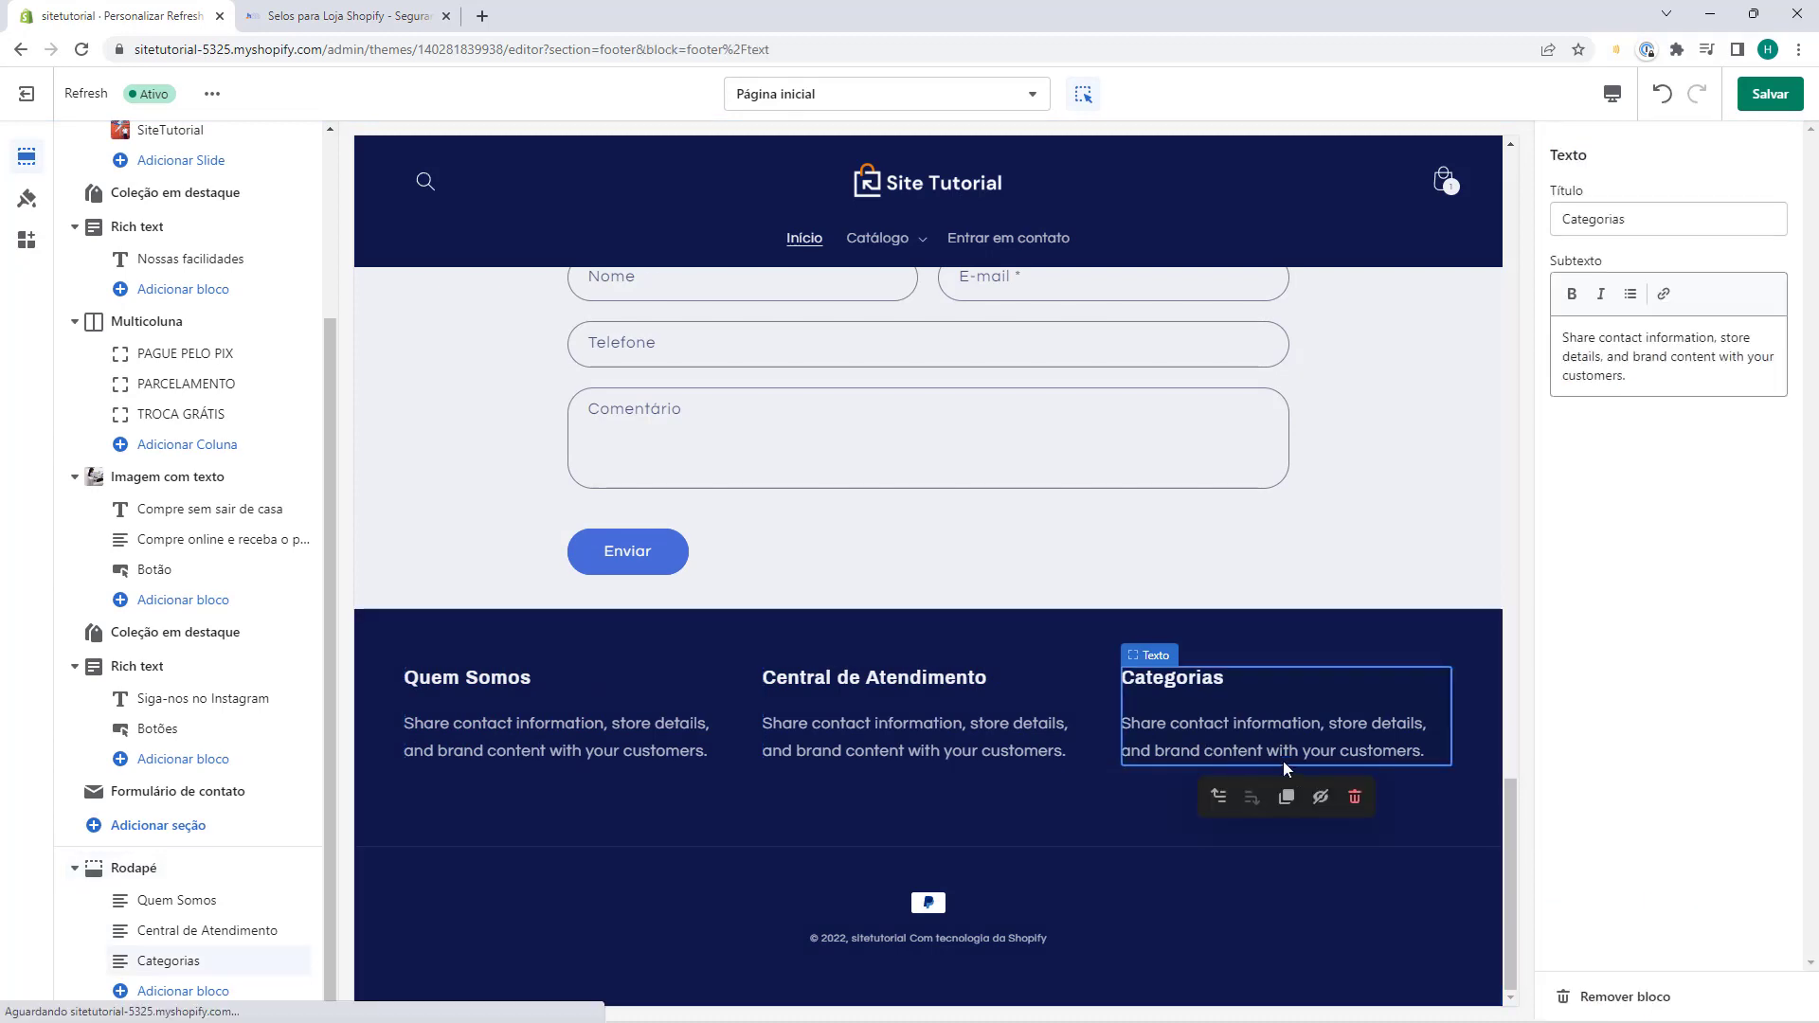
click(1156, 822)
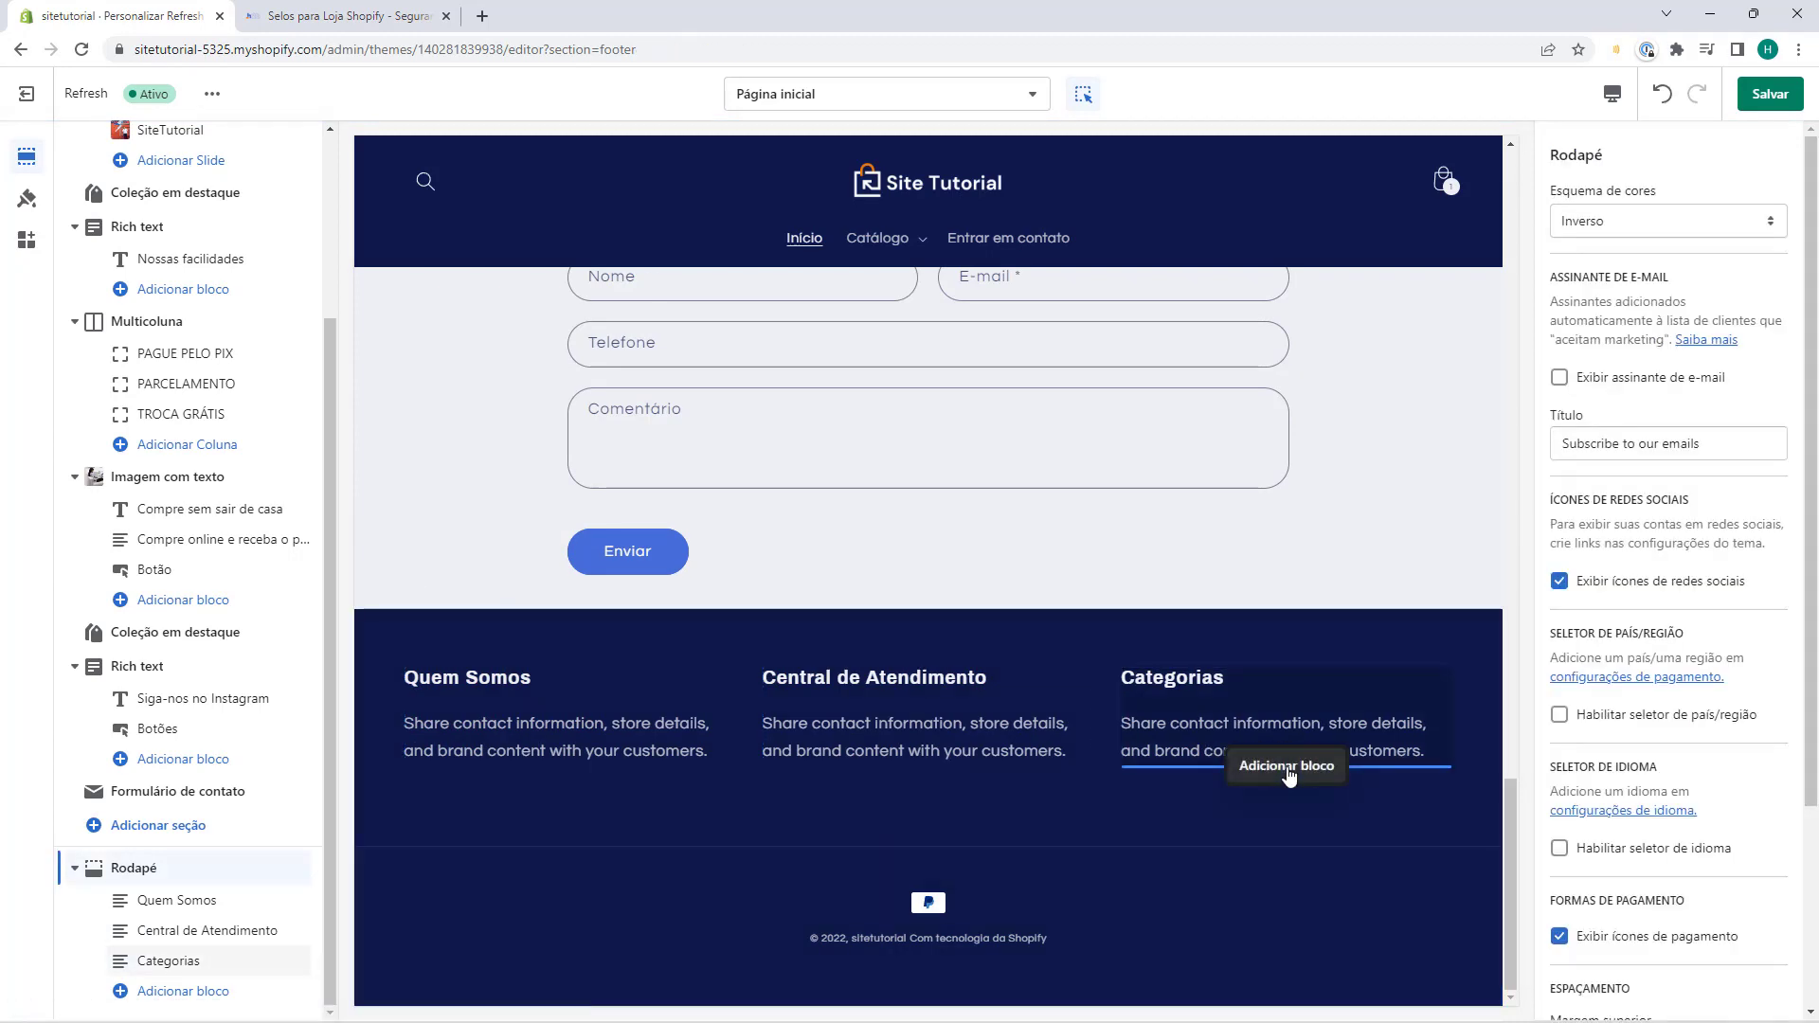
click(1286, 766)
click(1222, 898)
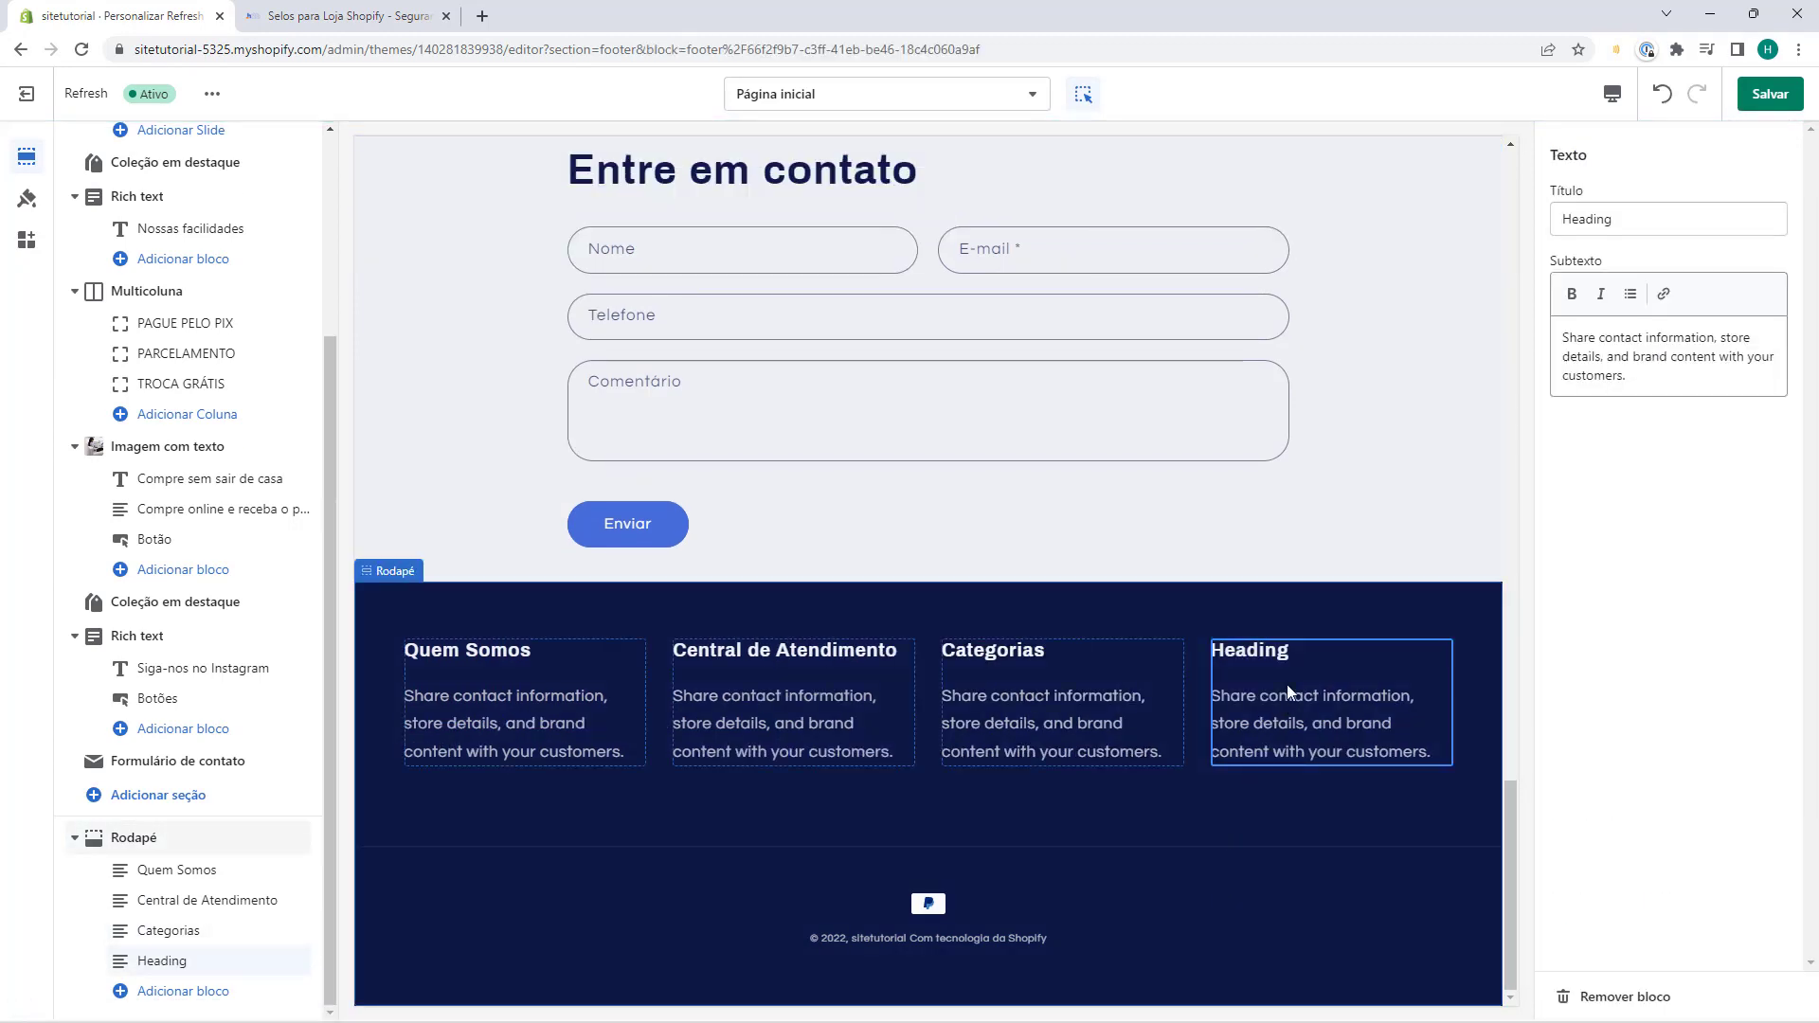
double_click(1593, 220)
text(Contato)
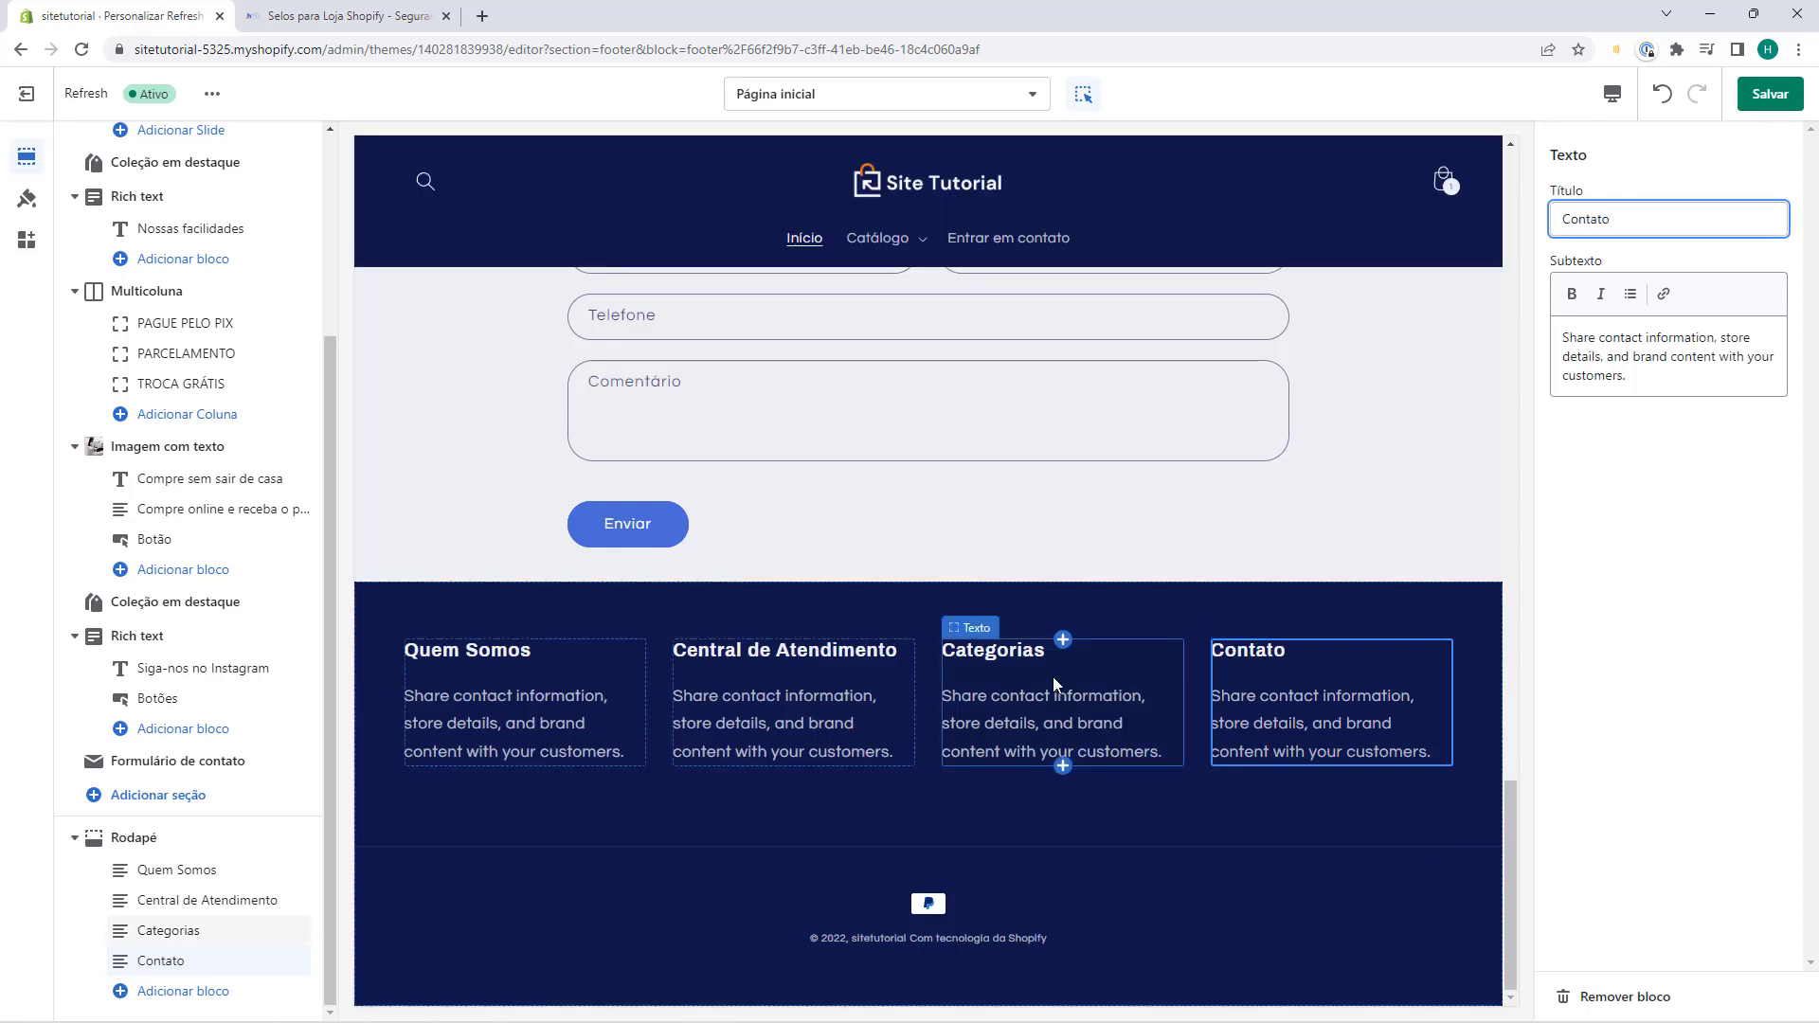
Set the Quem Somos subtext to "Somos uma loja online que oferece o melhor para os nossos clientes, onde você pode comprar no conforto da sua casa.".
click(546, 712)
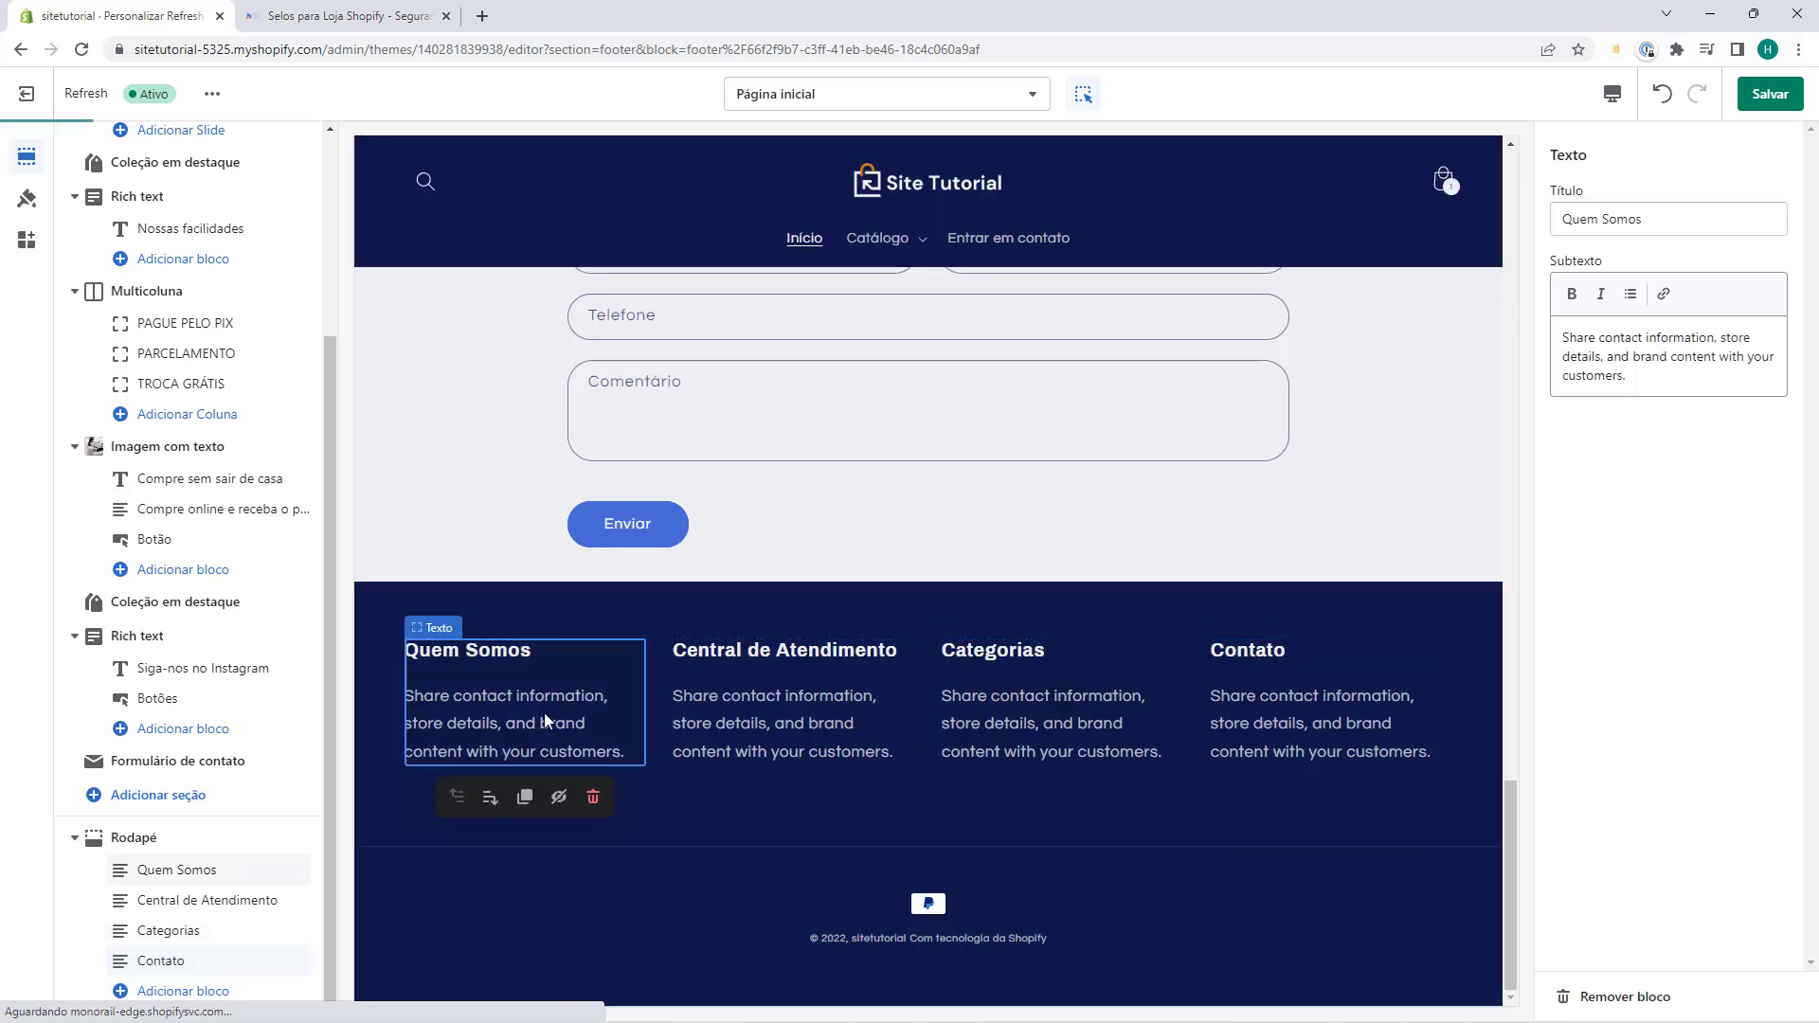
triple_click(1691, 369)
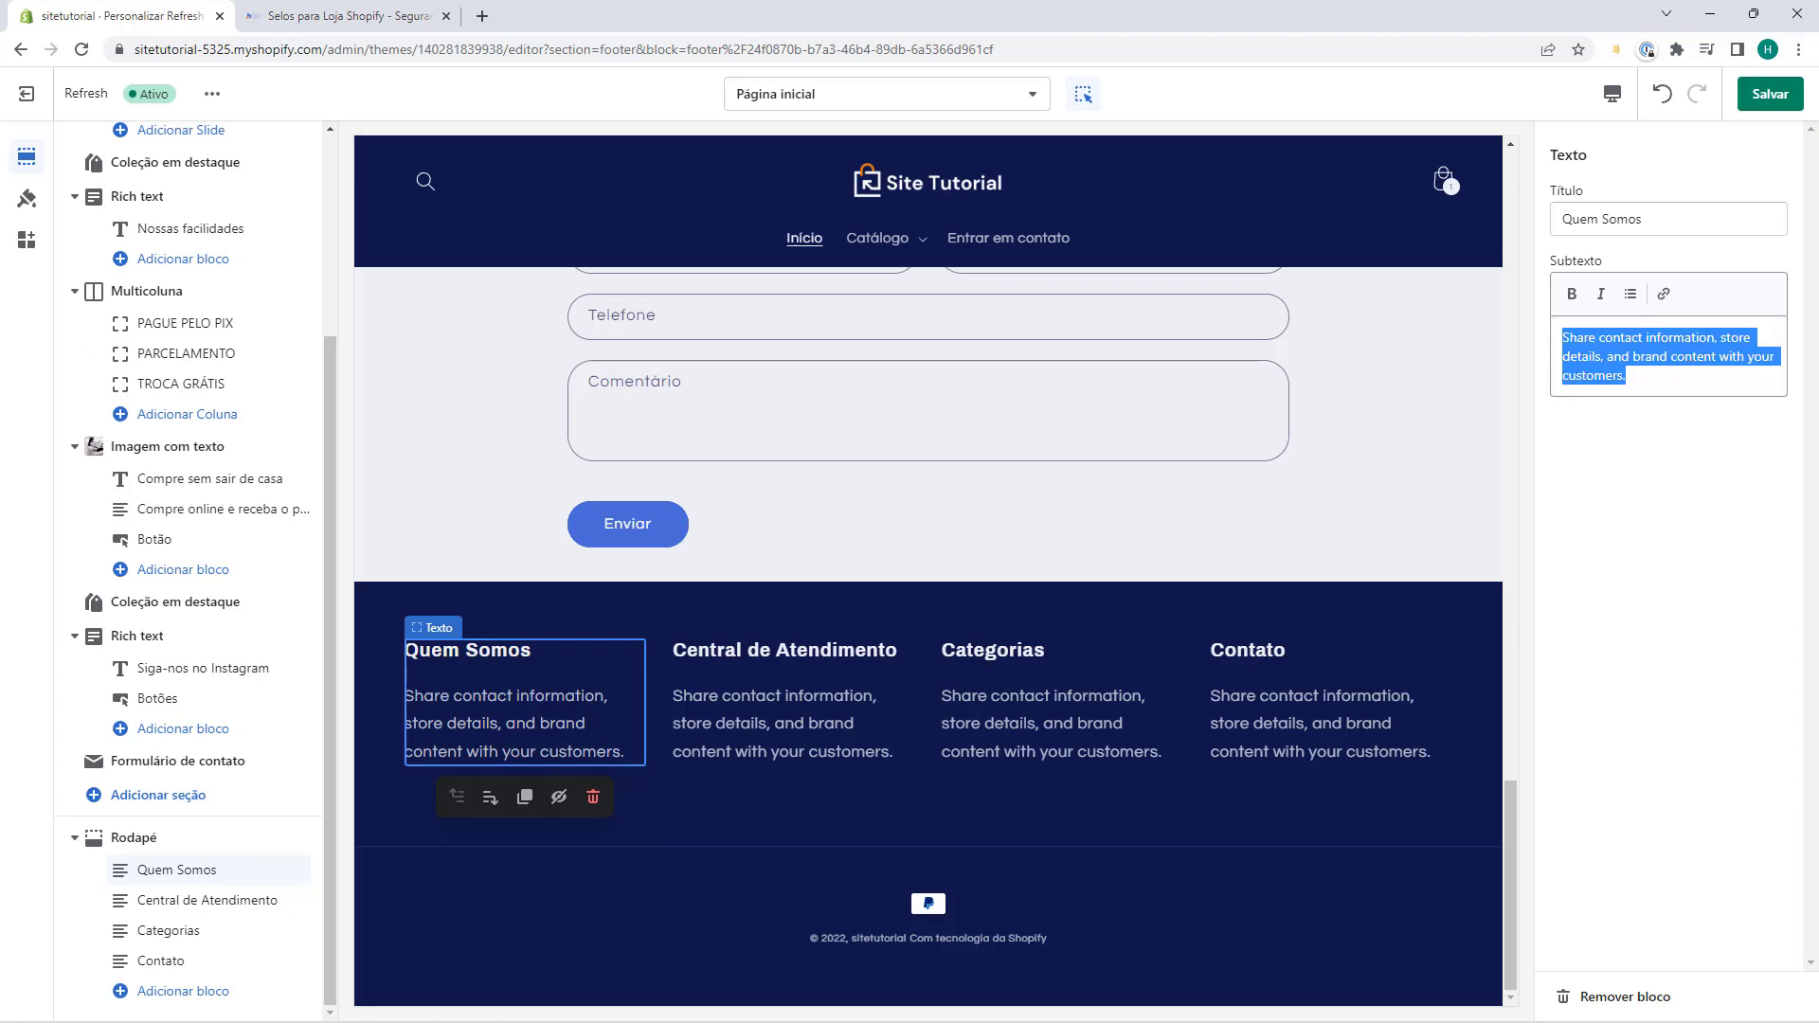
text(Somos uma loja online que oferece o melhor para os nossos clientes, onde você pode comprar no conforto da sua casa.)
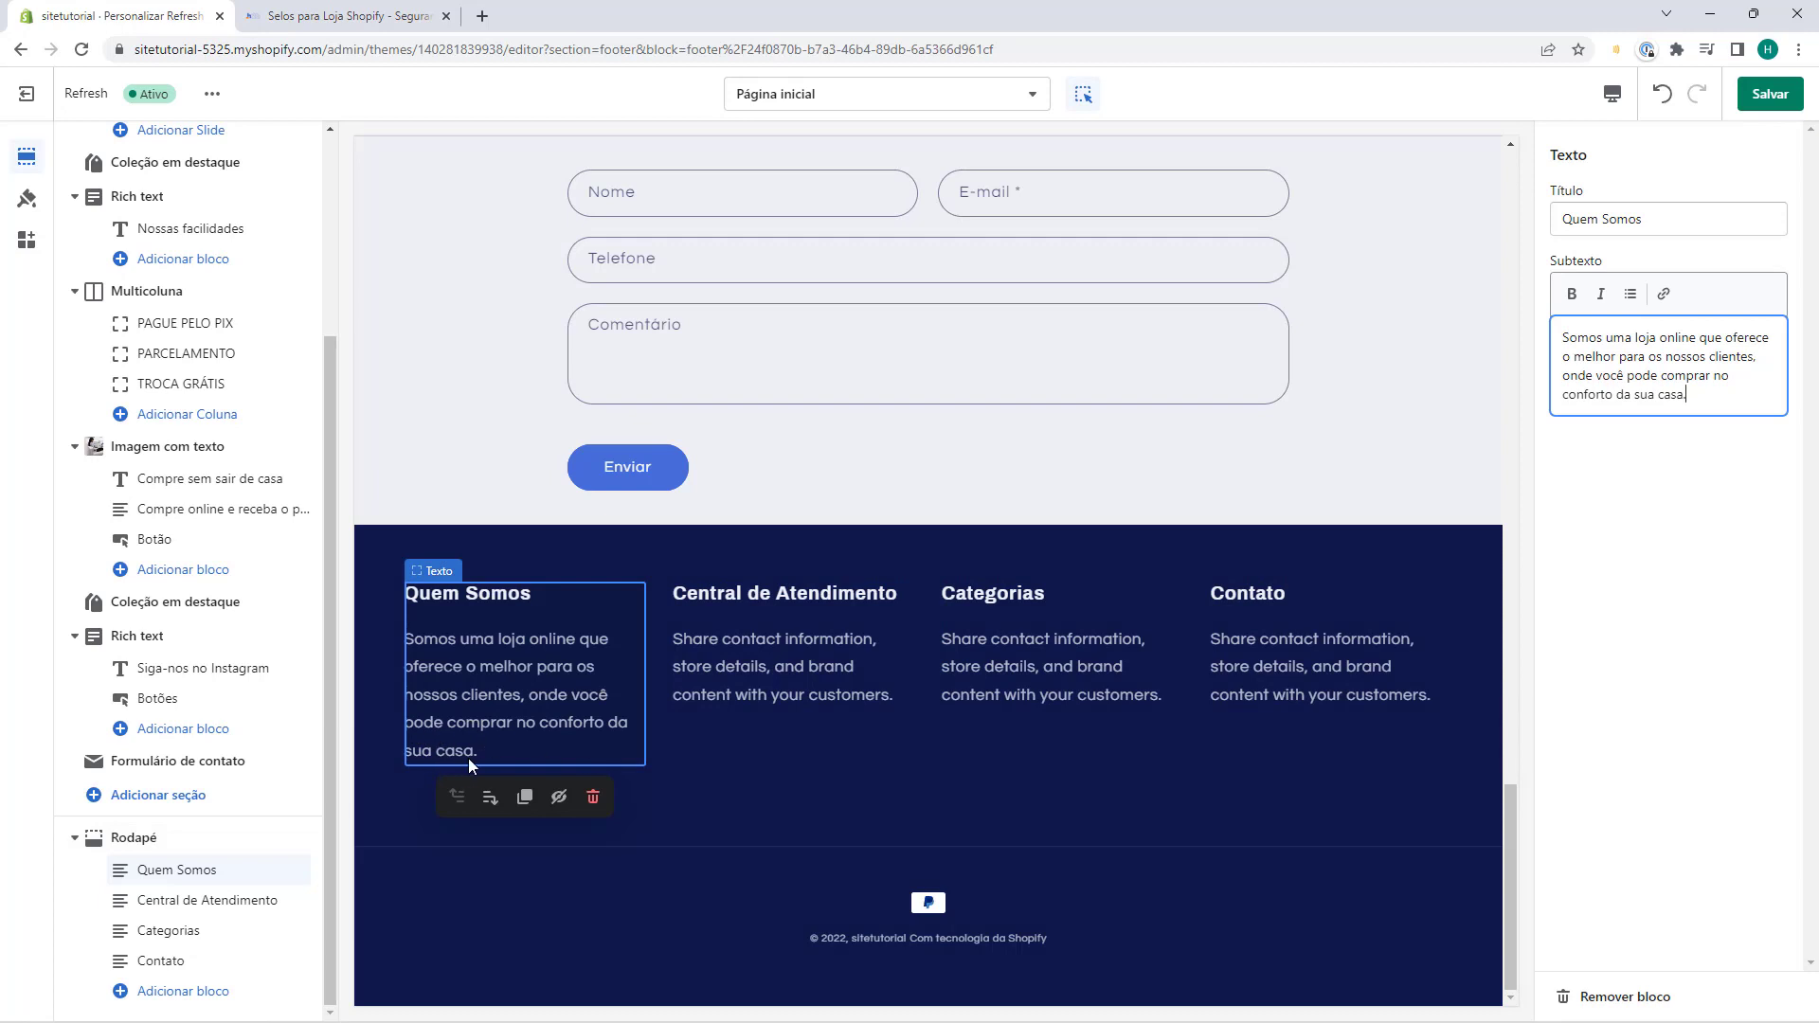
Replace the Central de Atendimento subtext with three lines: "Política de Privacidade", "Política de troca e devolução" and "Políticas de Segurança".
click(776, 669)
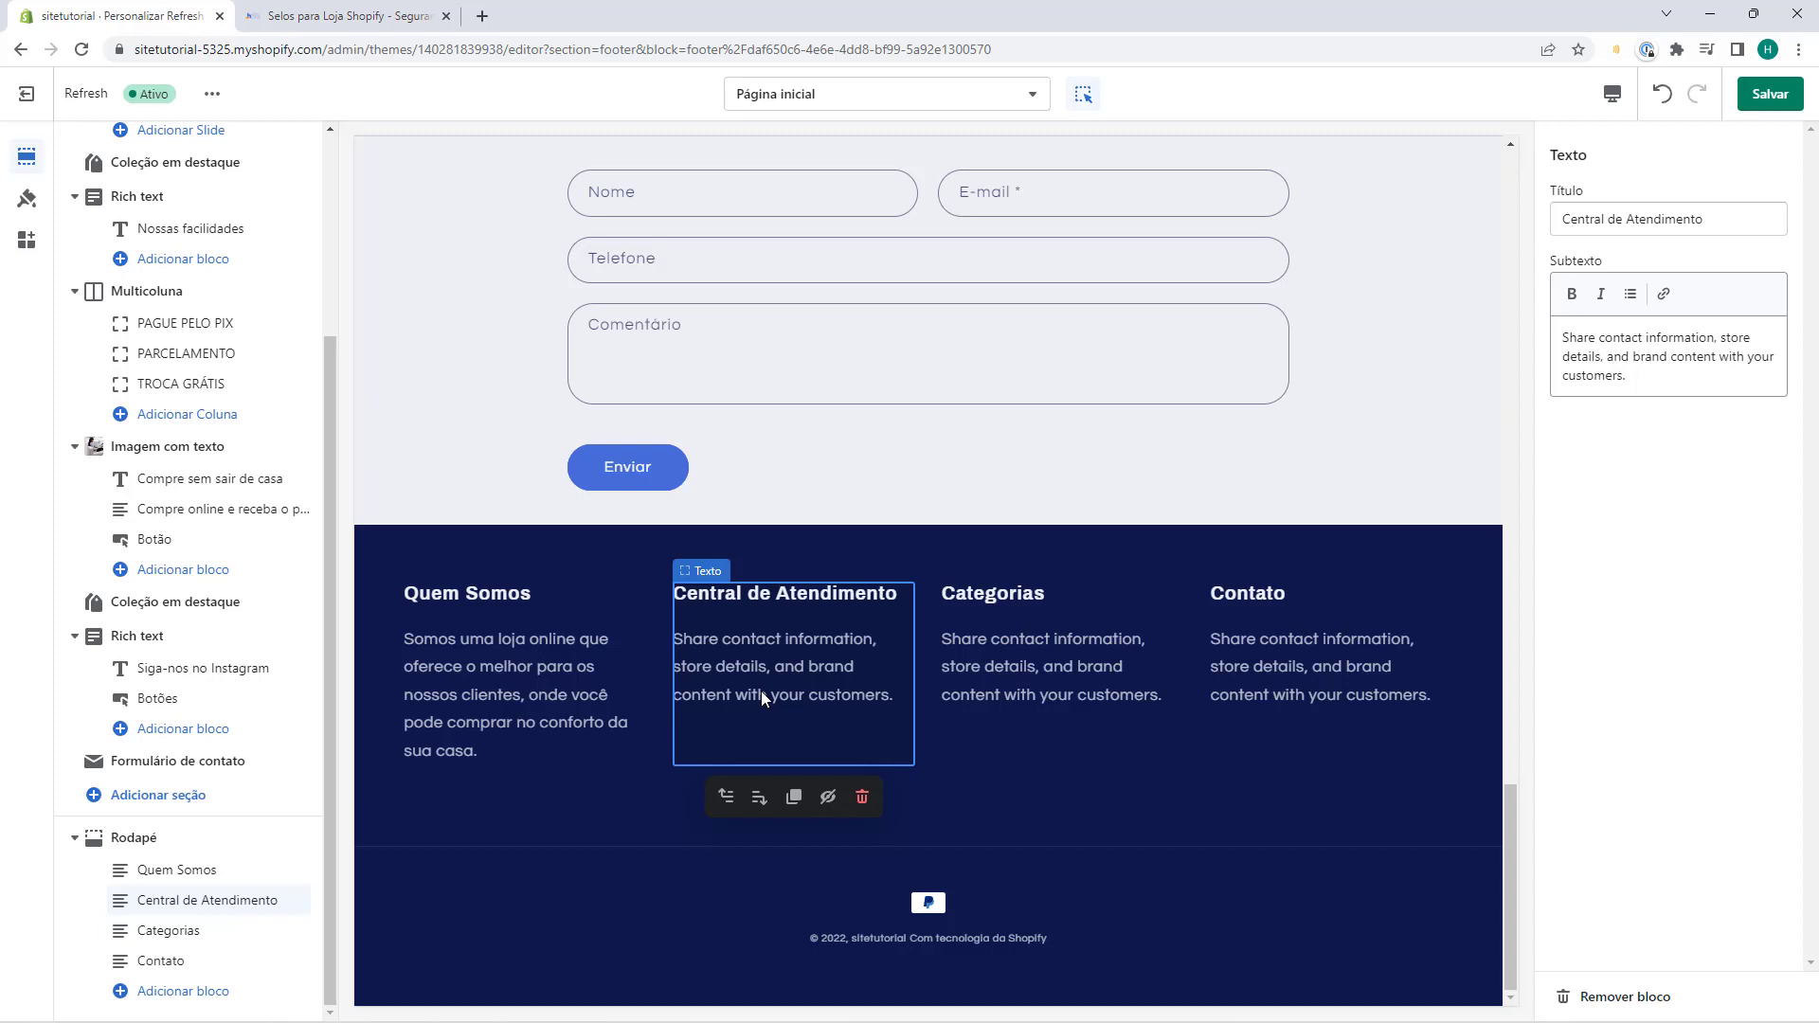
triple_click(1594, 376)
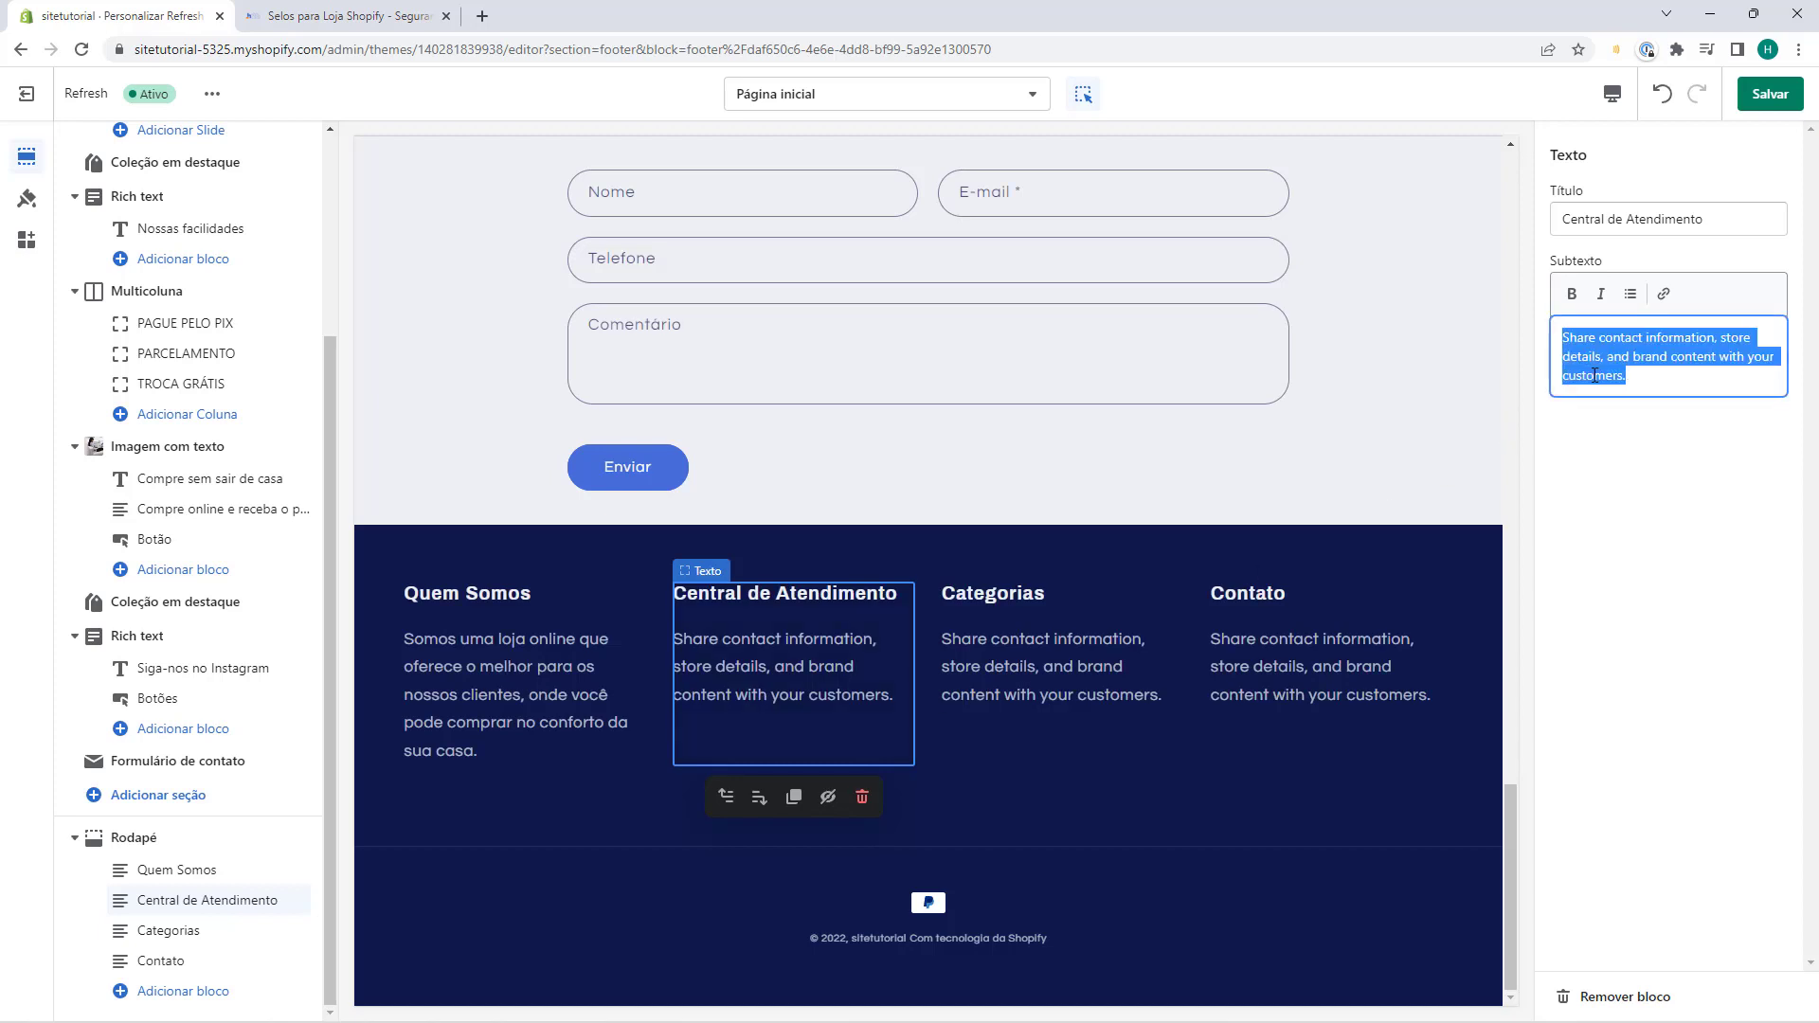
key(BackSpace)
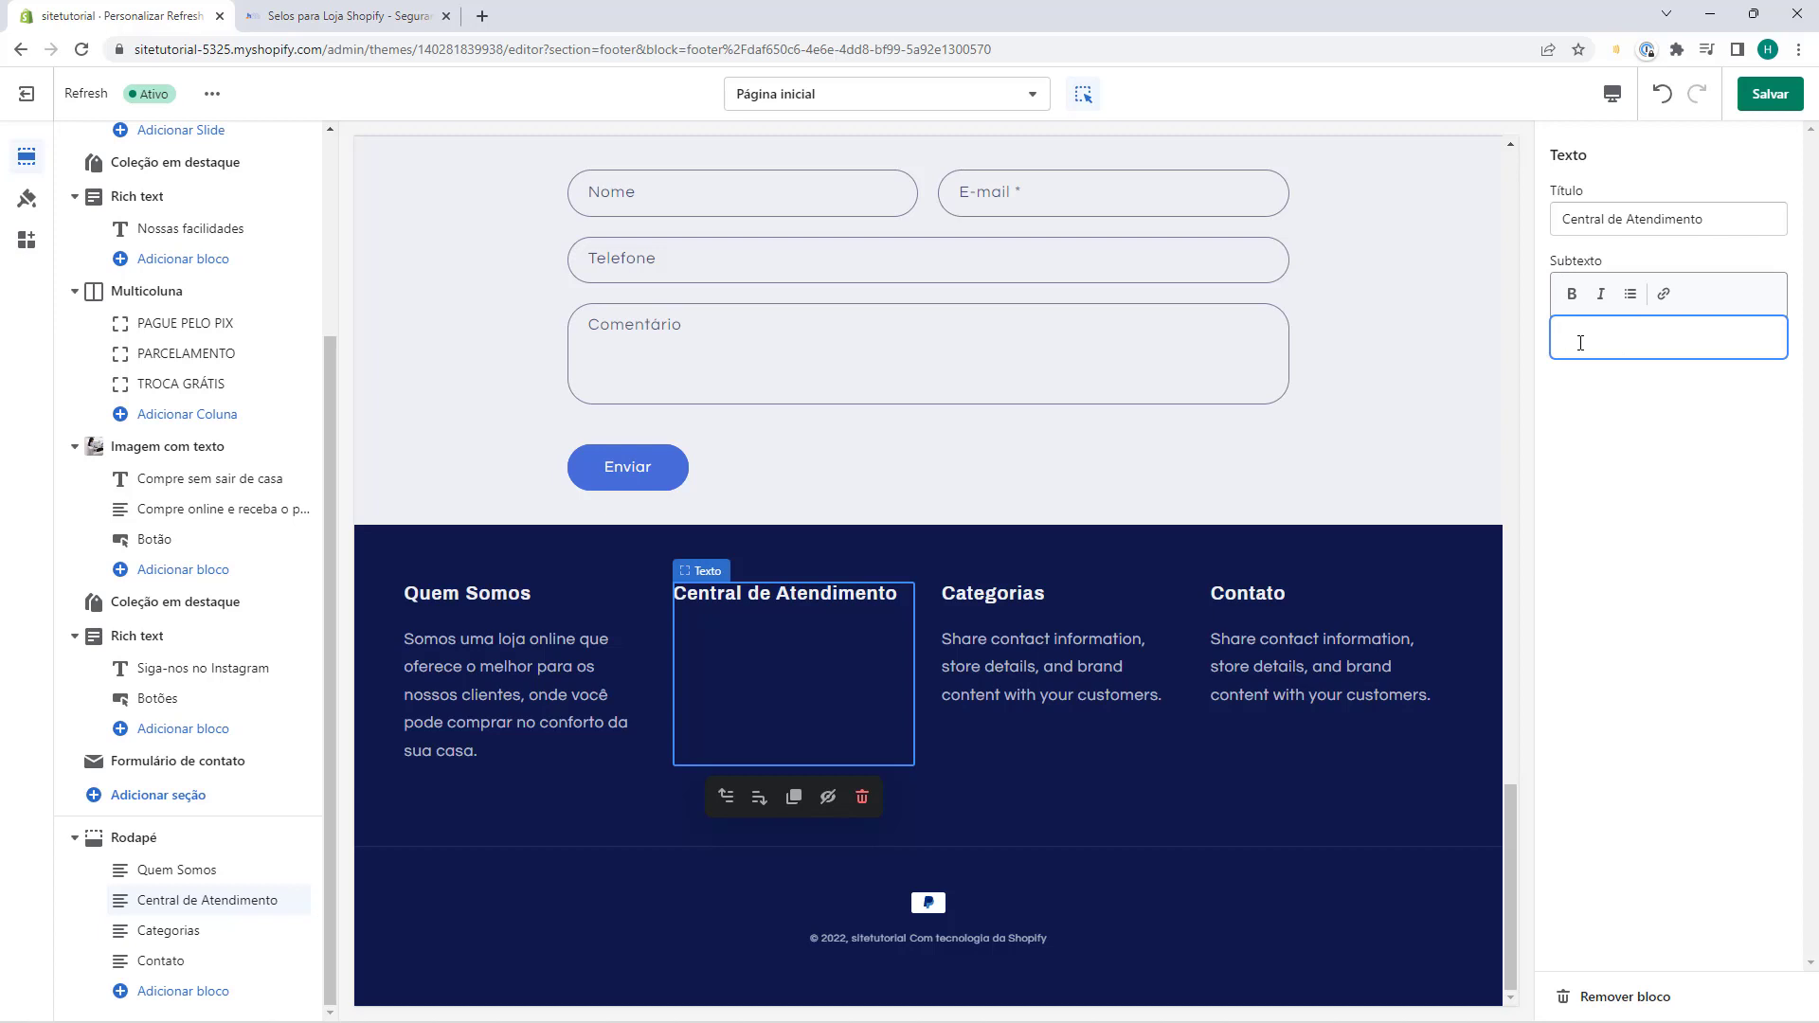
text(Política de Privacidade)
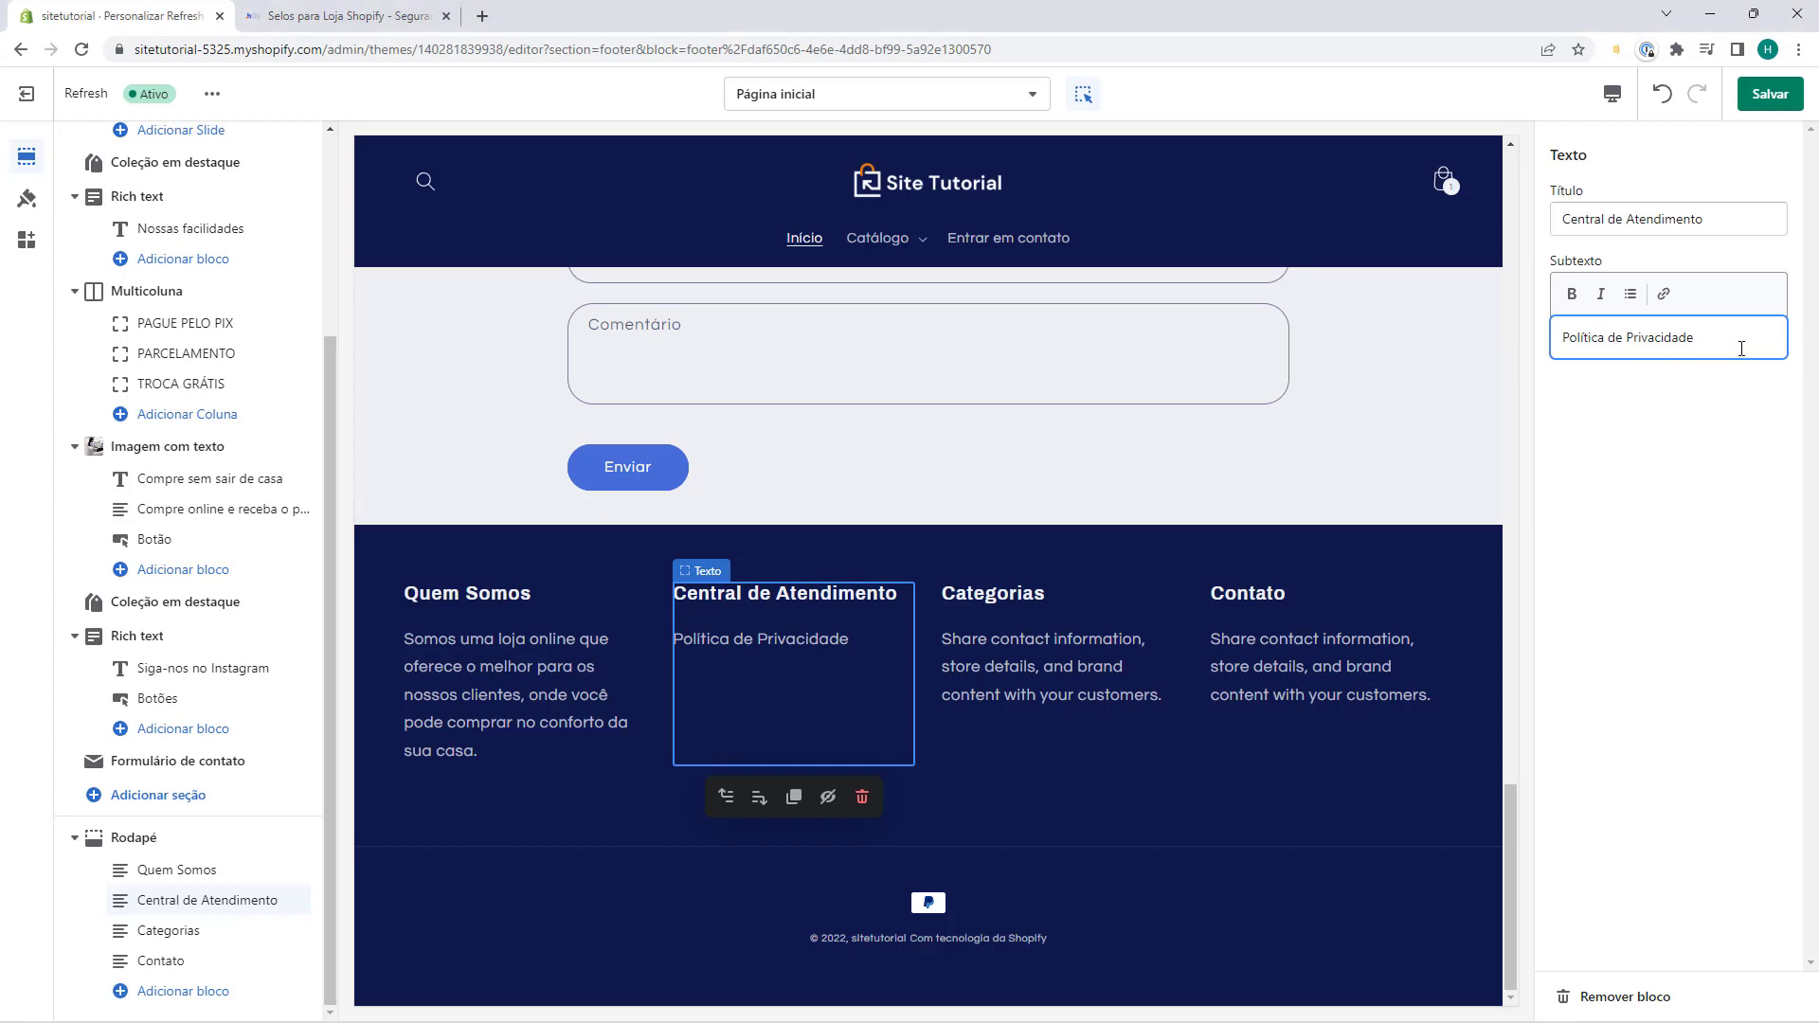
key(Return)
text(Política de troca e devolução)
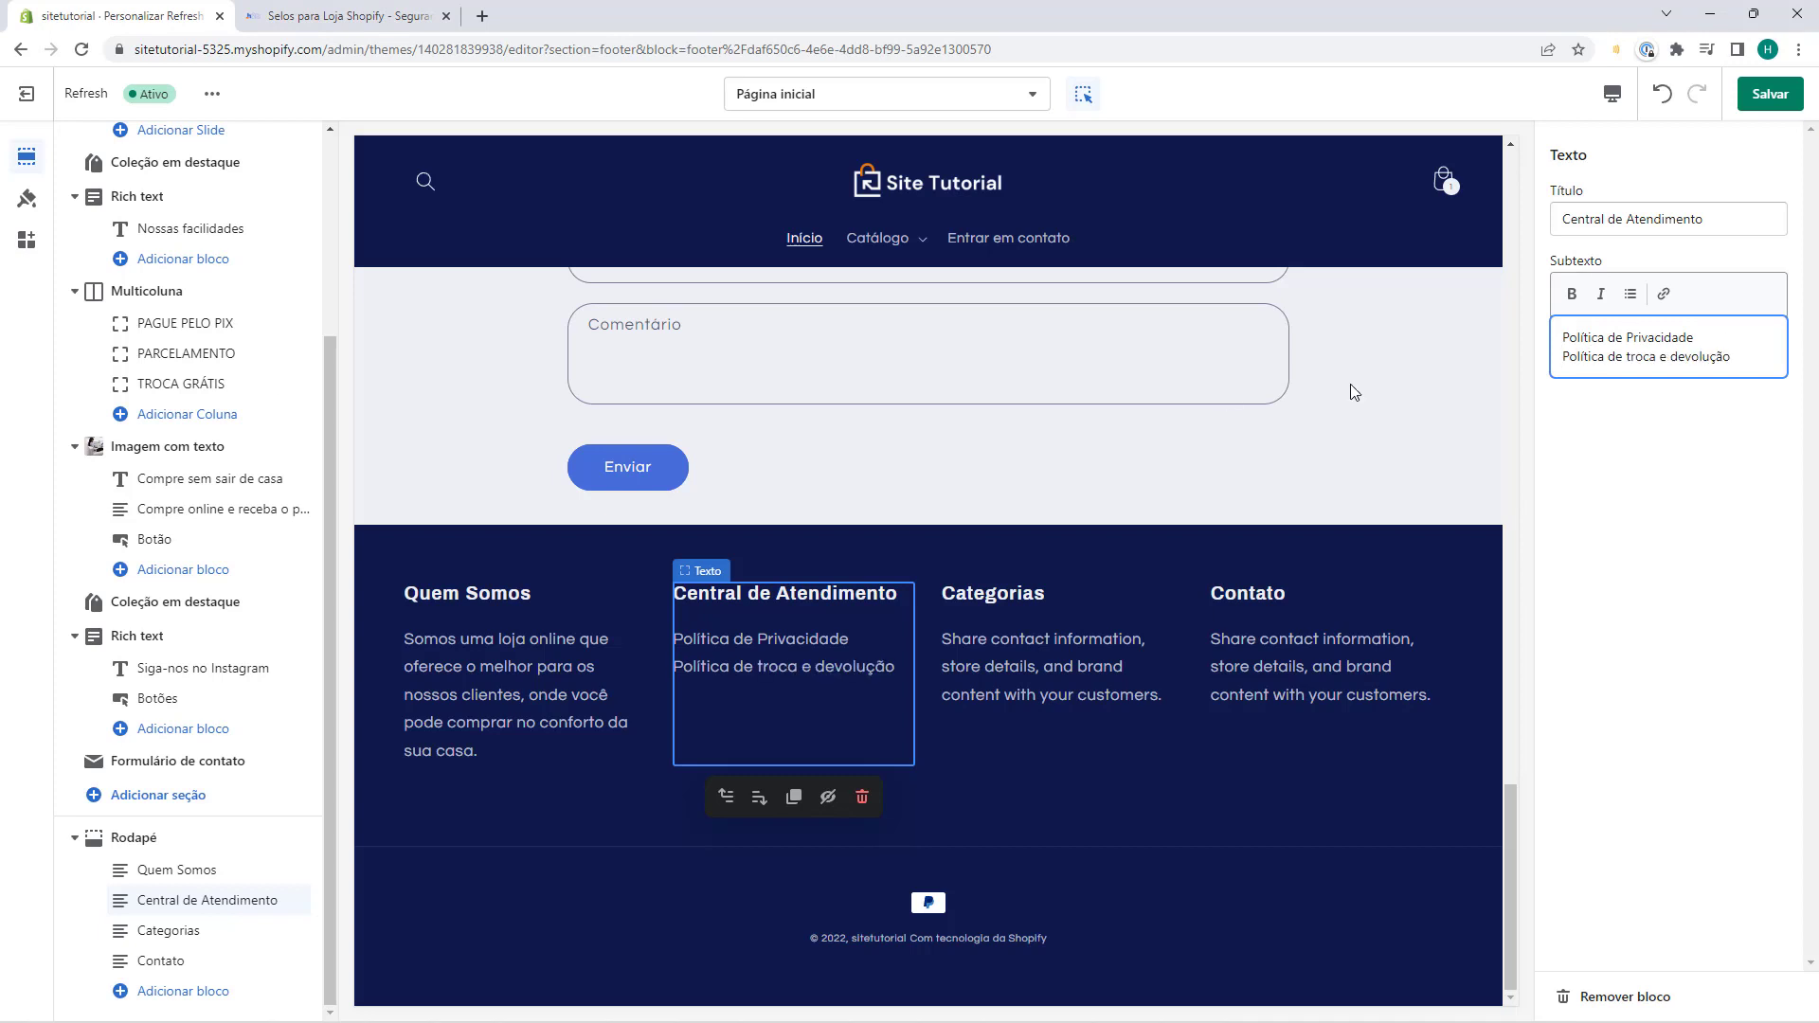
click(714, 683)
click(1753, 366)
key(Return)
text(Políticas de Segurança)
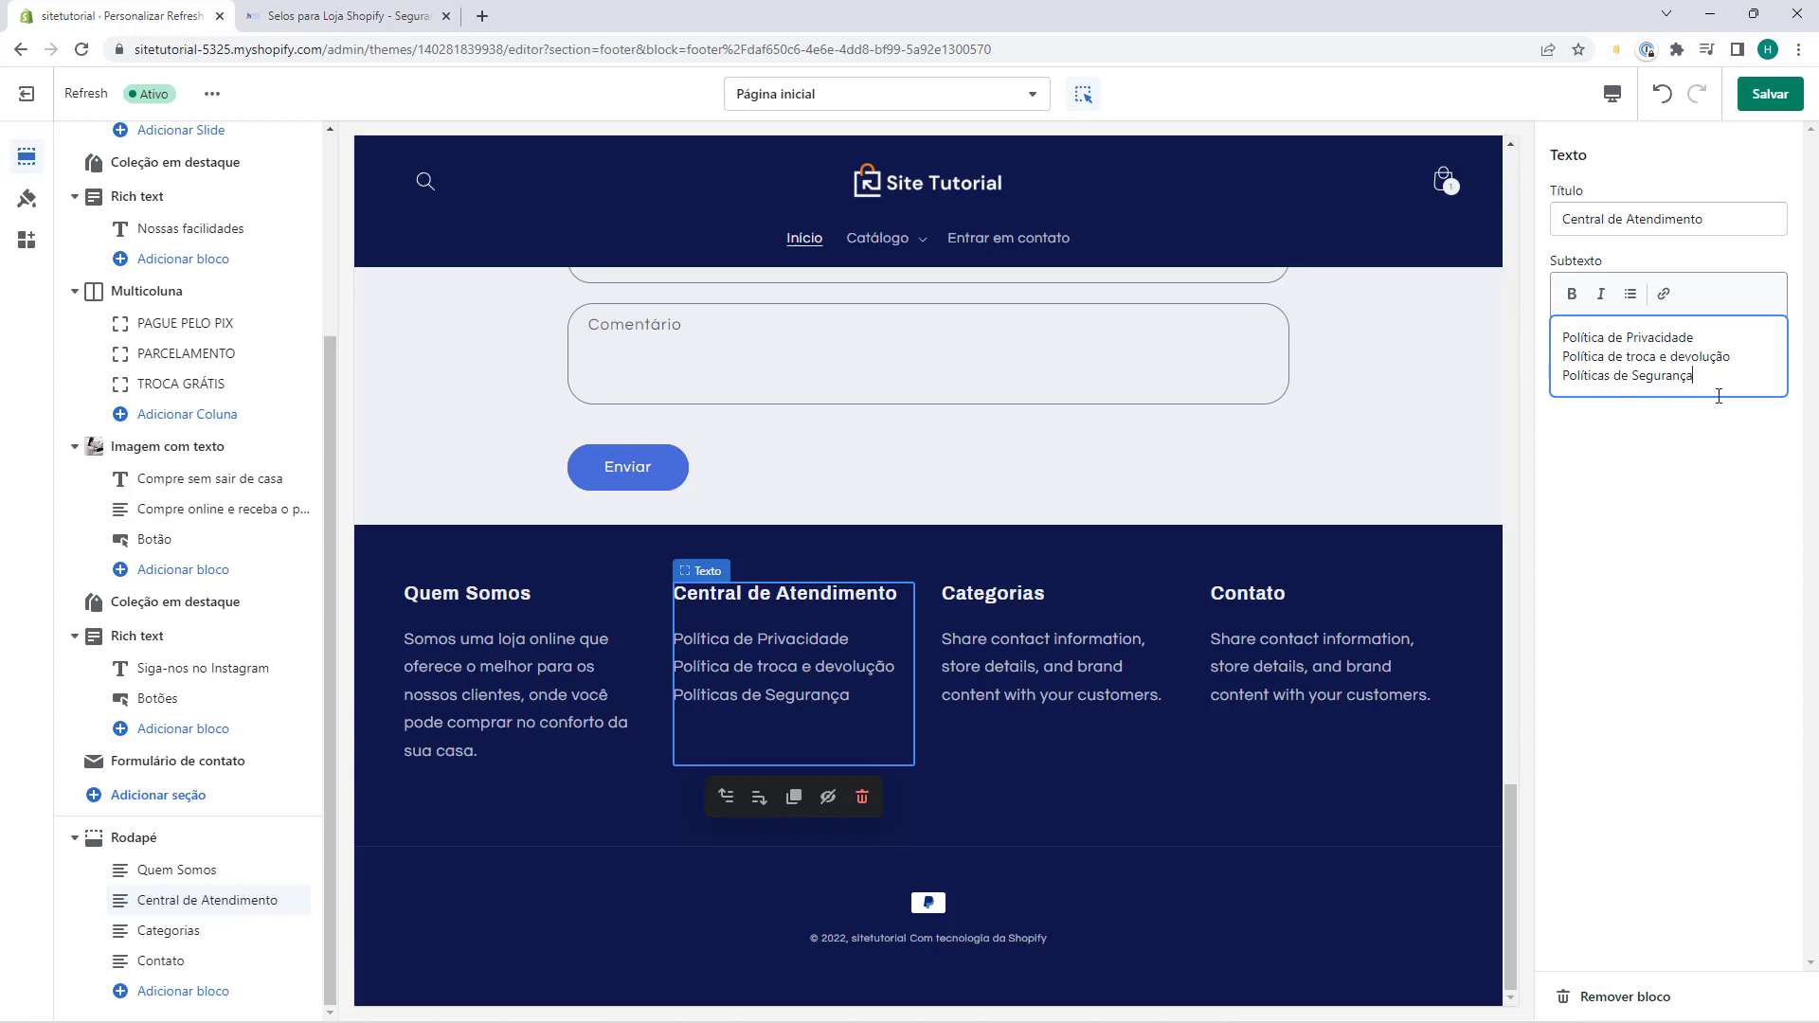
Add a fourth line, "Assistência Técnica", to the Central de Atendimento subtext.
key(Return)
text(Assistência Técnica)
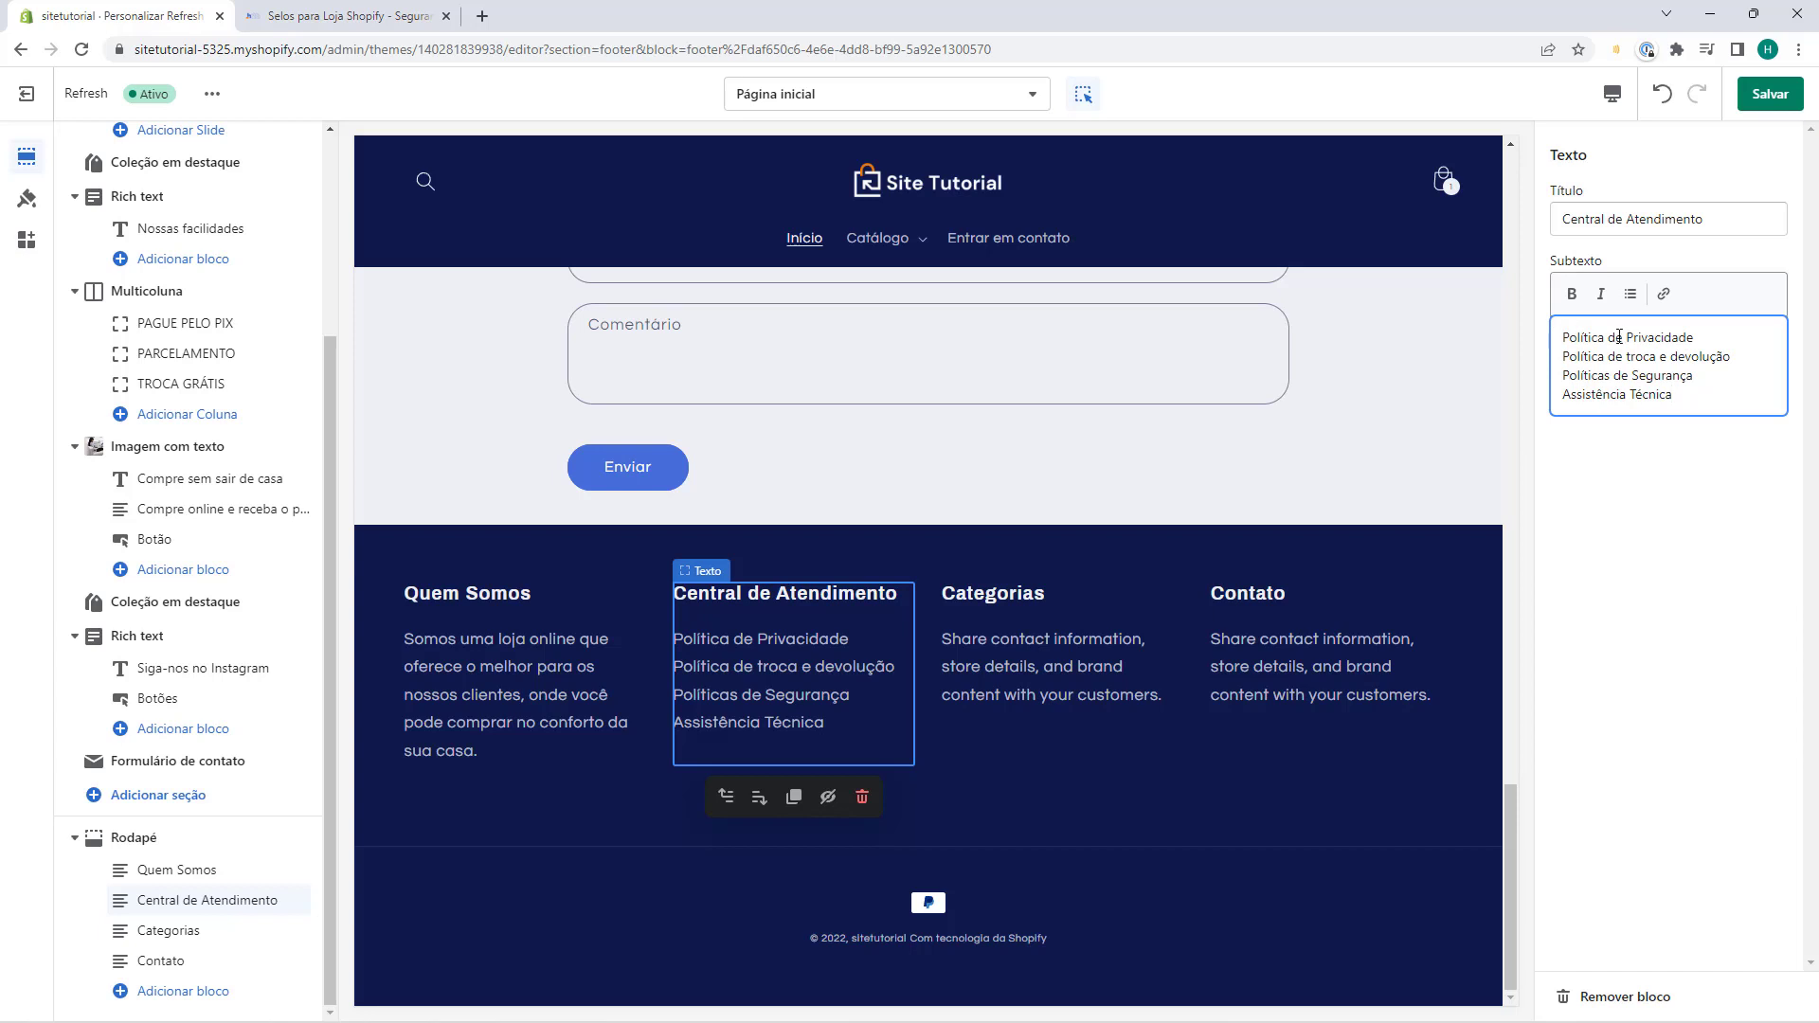
click(1629, 392)
drag(1702, 343, 1566, 343)
click(1663, 298)
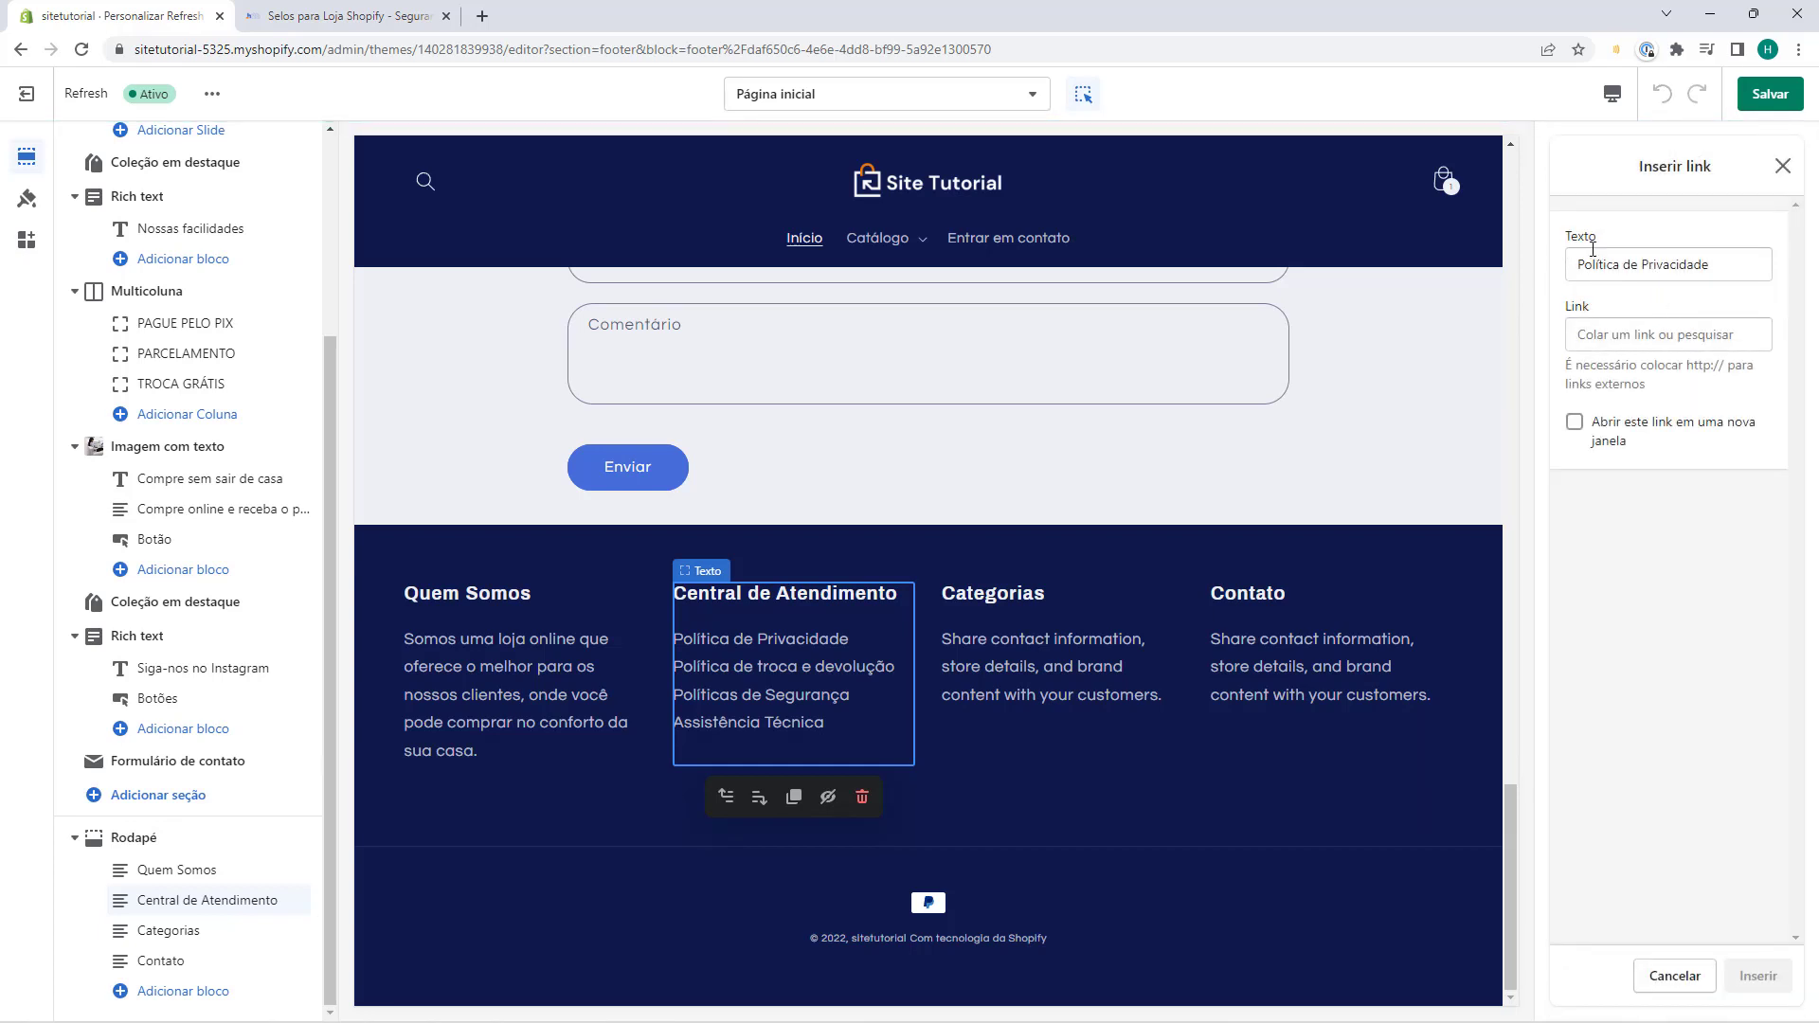
click(1595, 332)
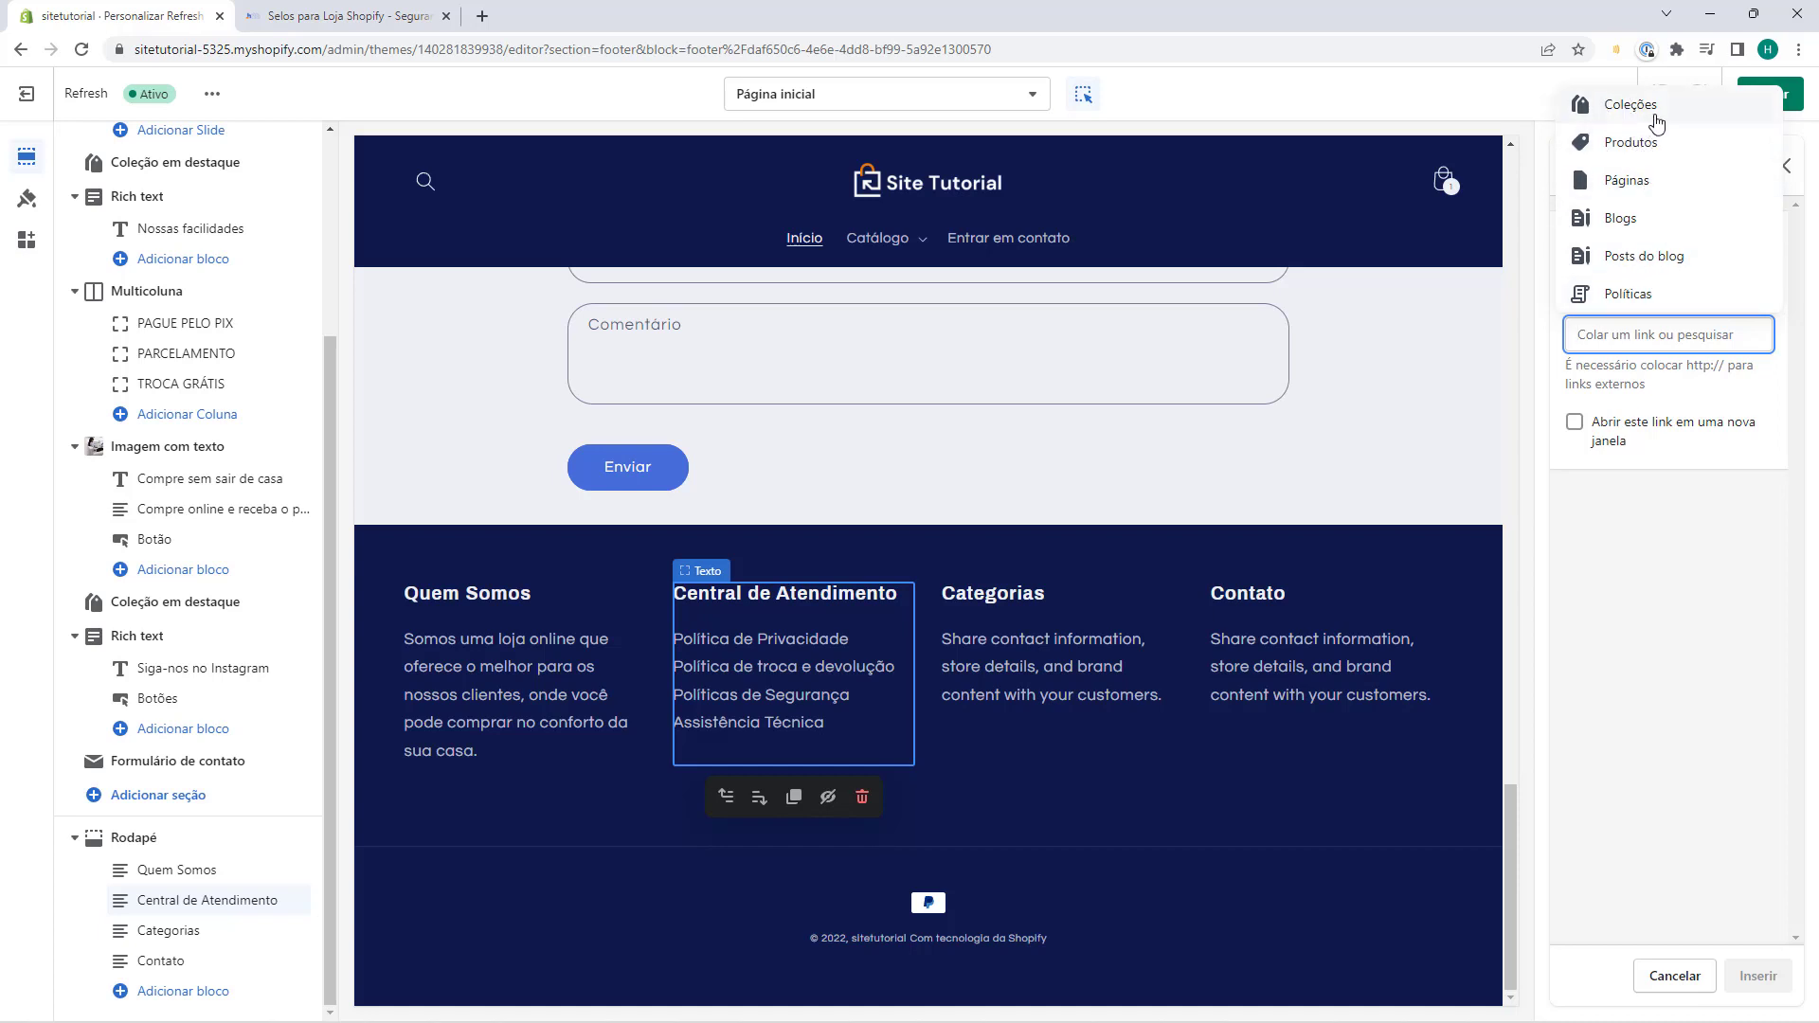
click(1630, 302)
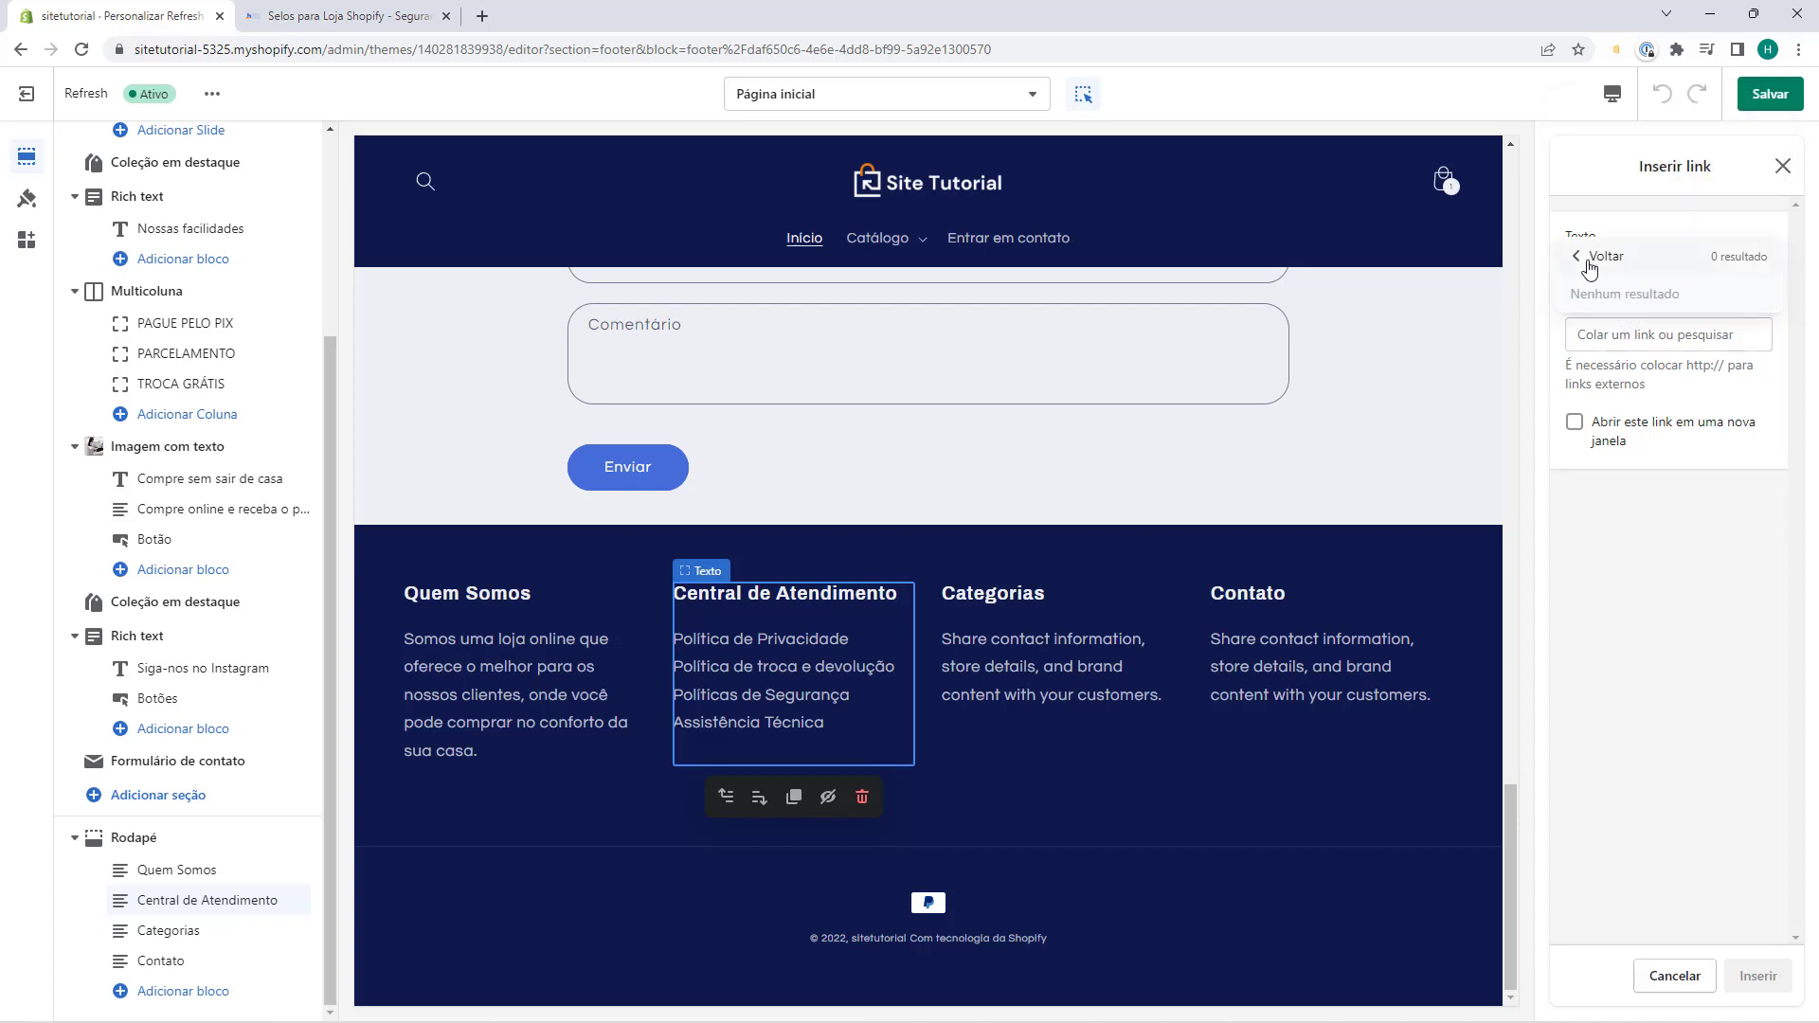
click(1588, 260)
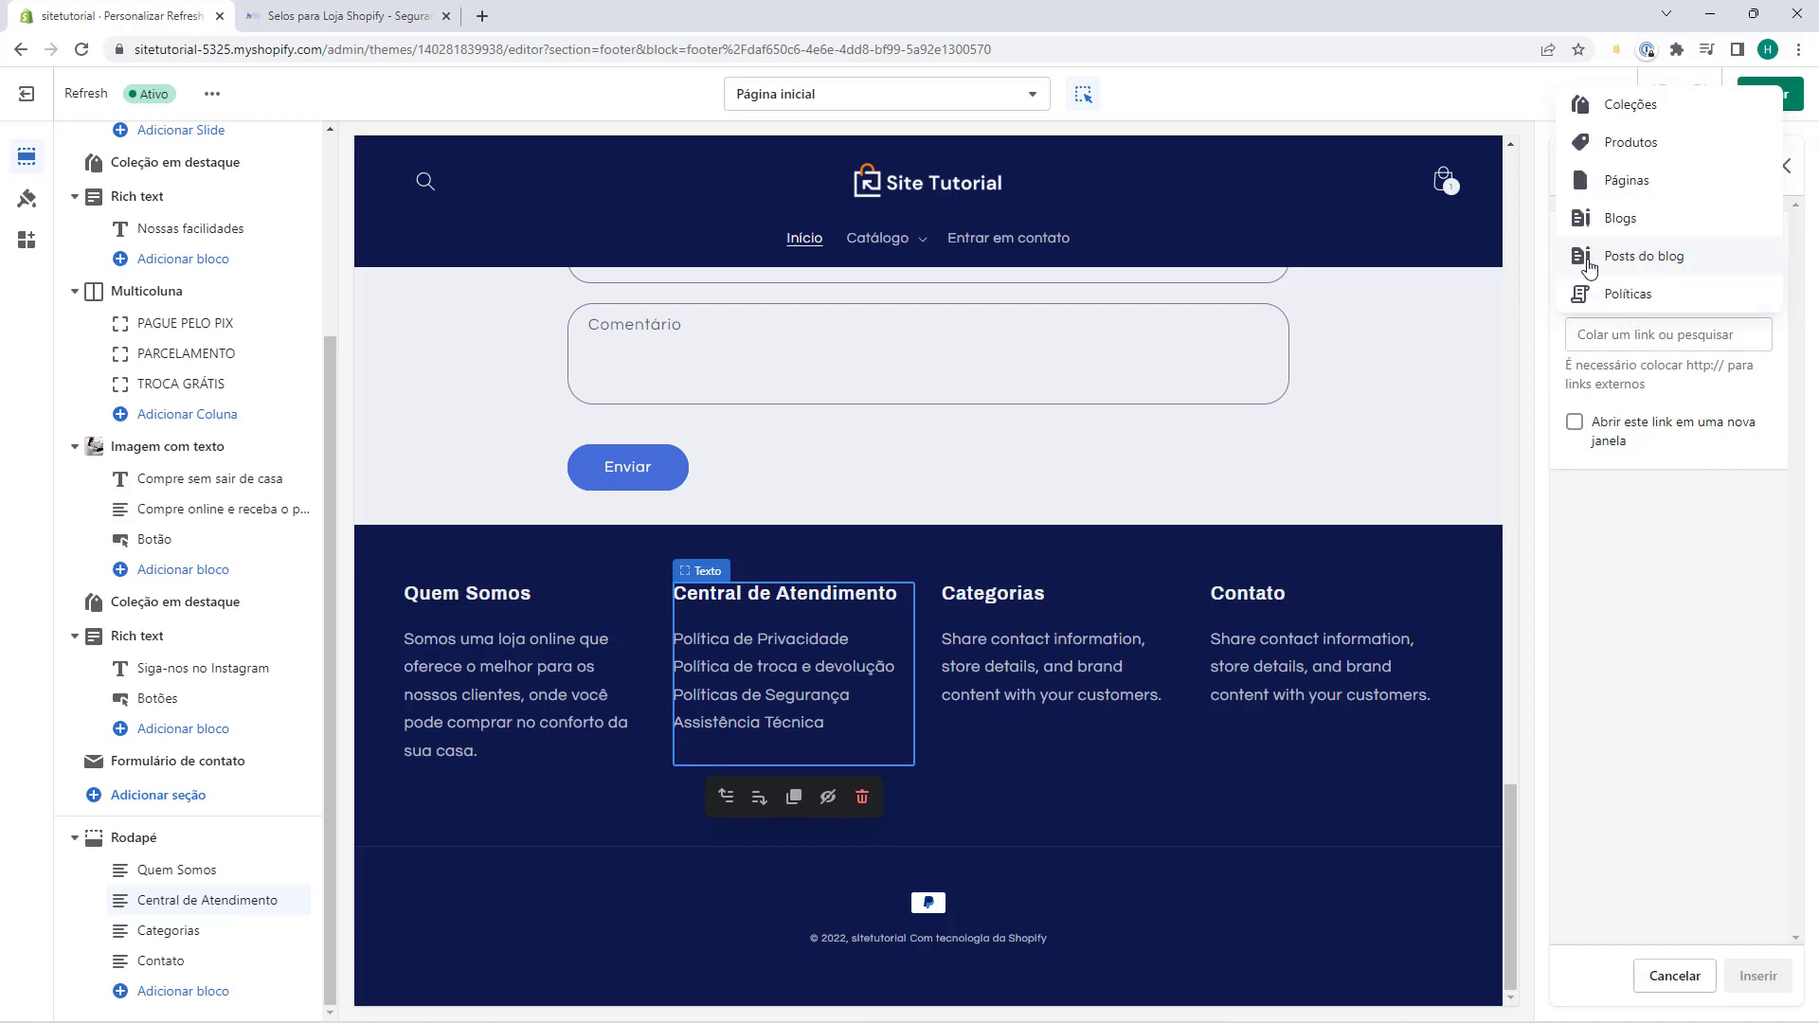
click(1646, 185)
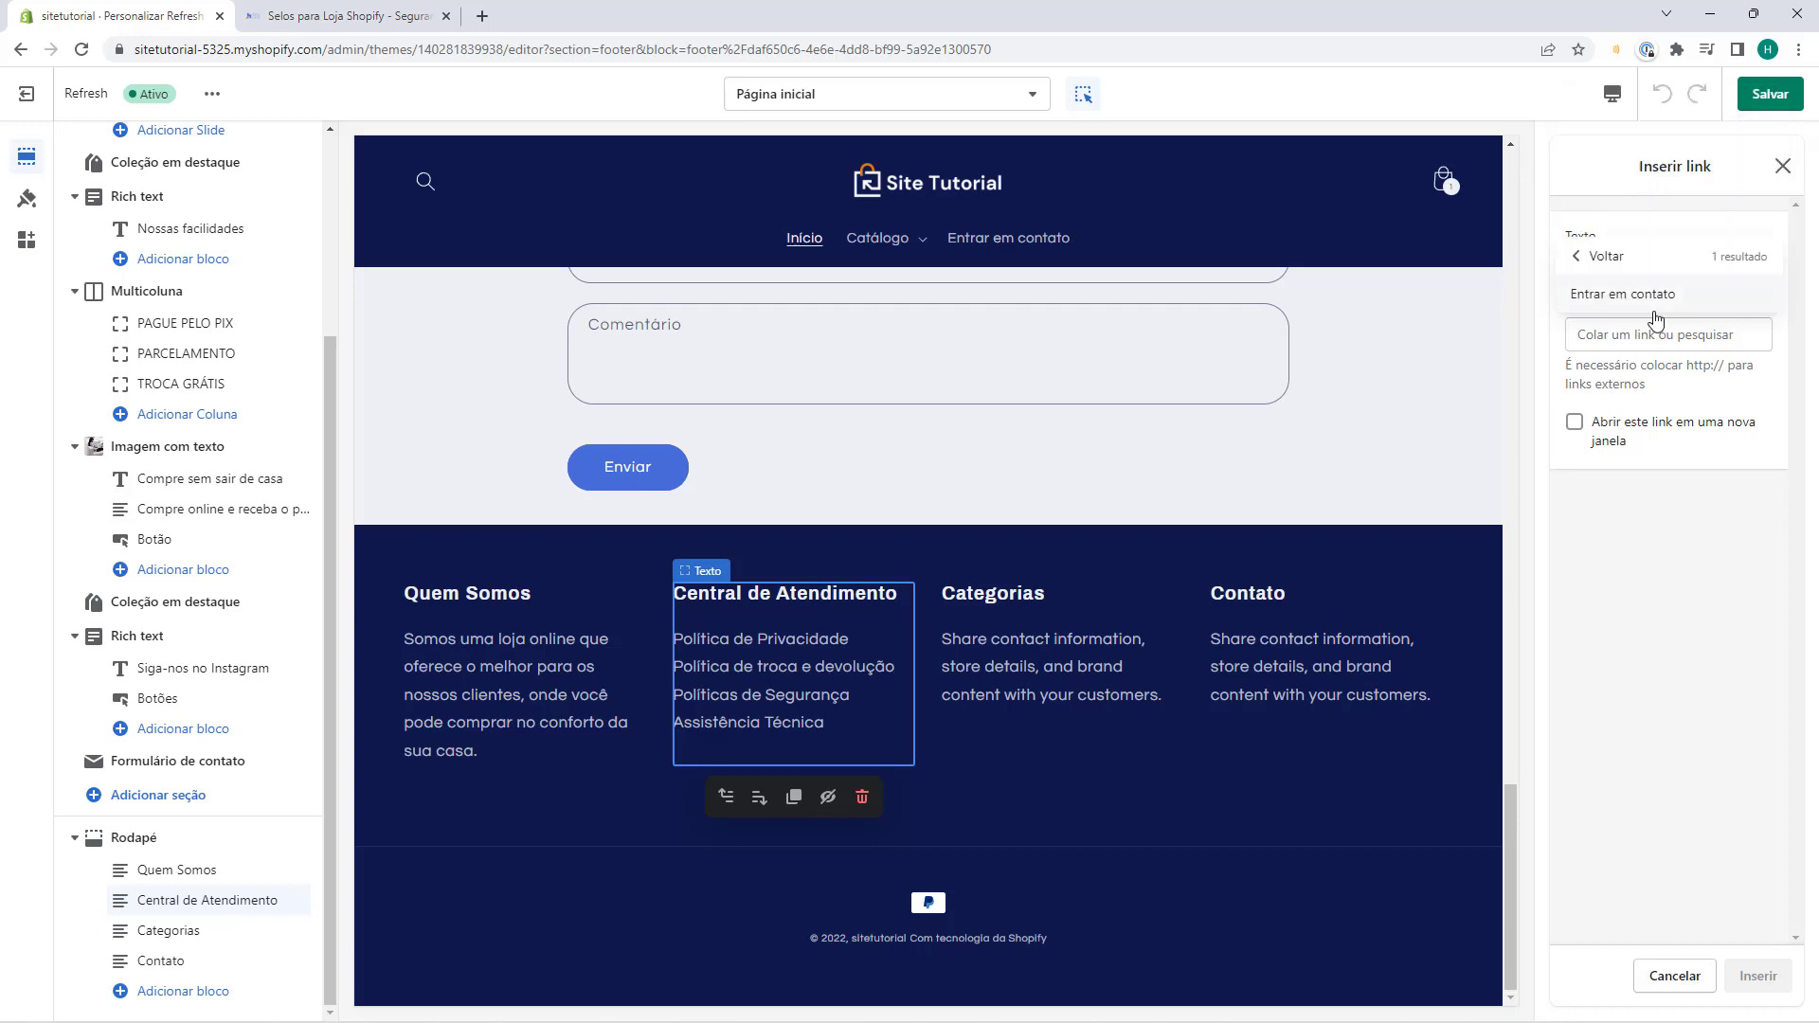
click(1590, 258)
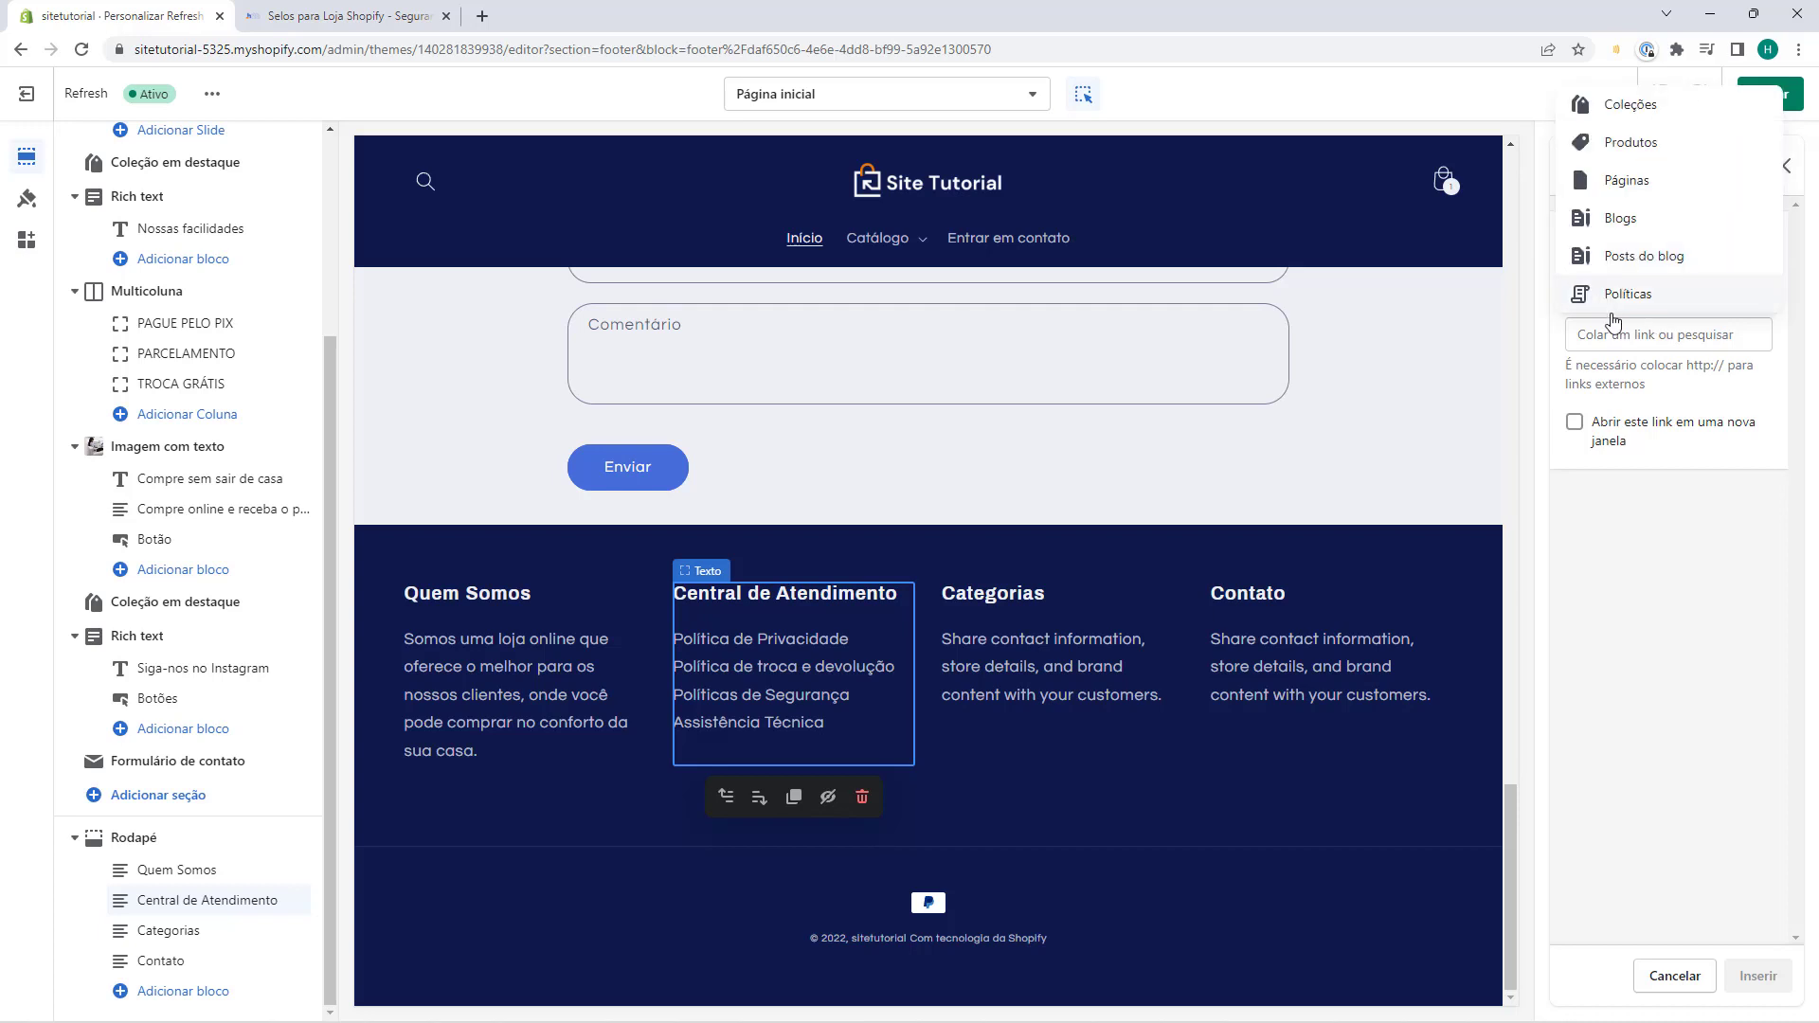
click(1611, 339)
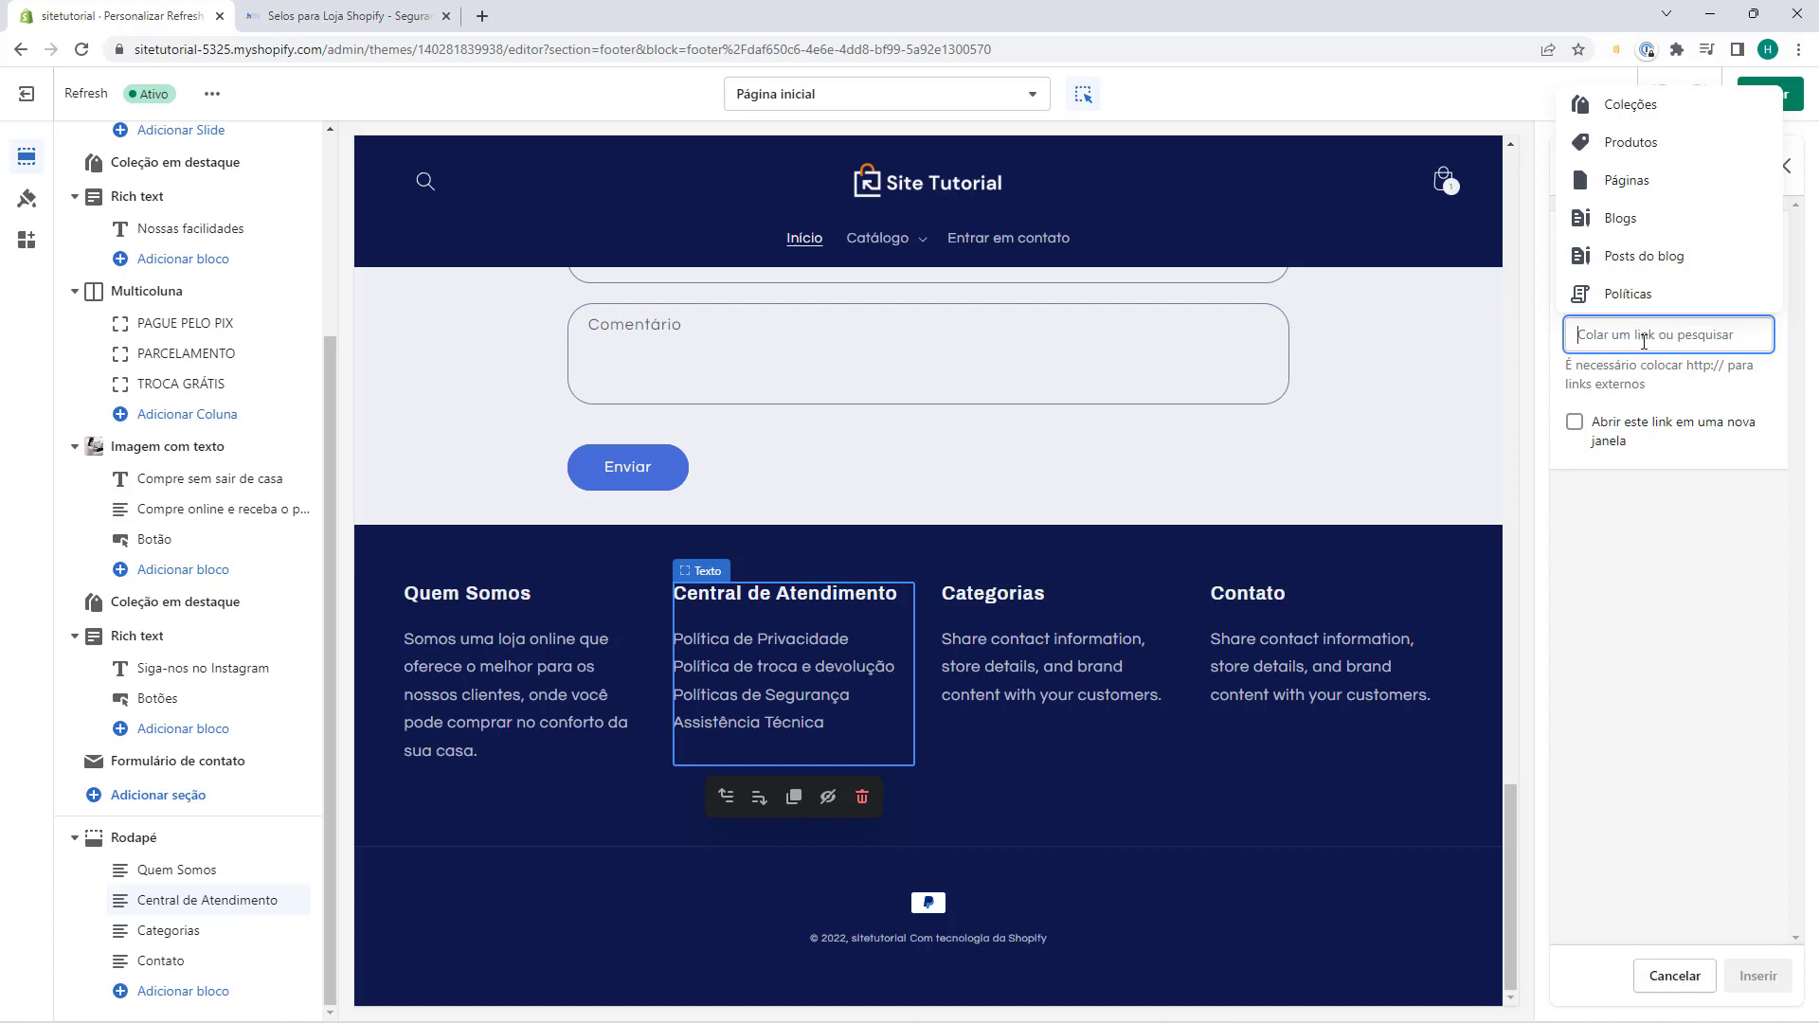
text(https://sitetutorial.com.br)
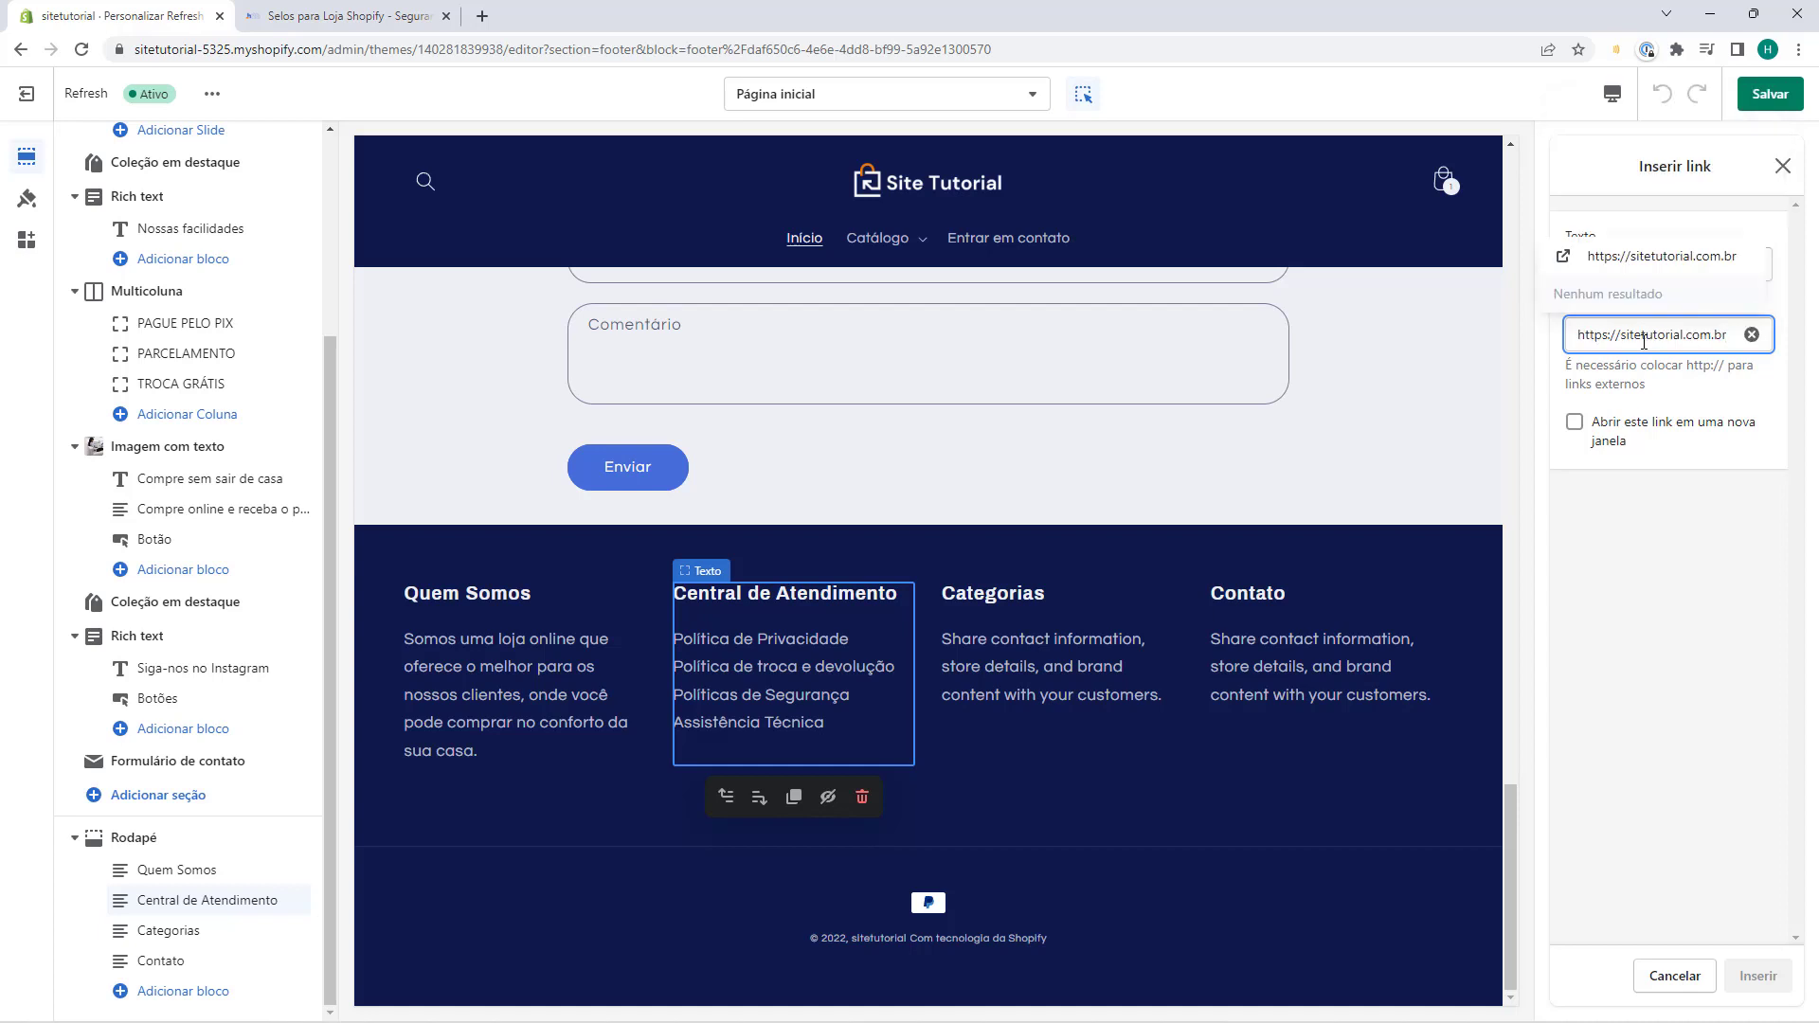
click(1604, 271)
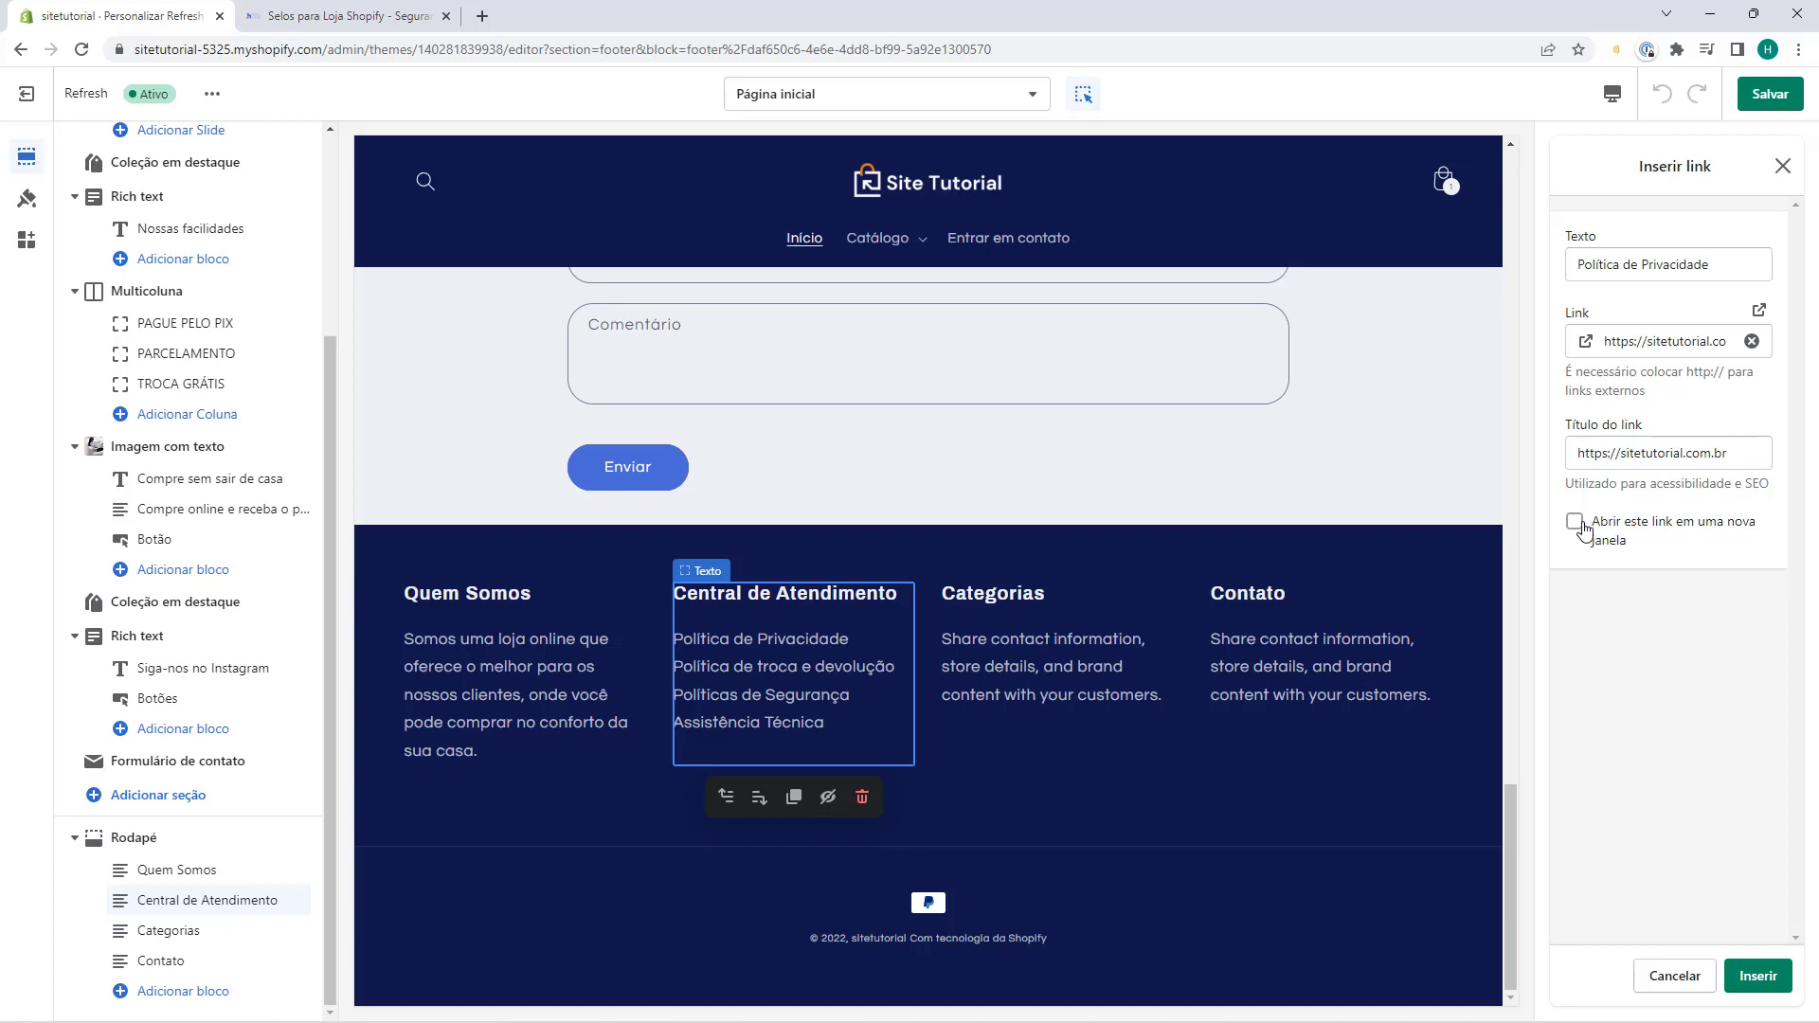
click(1578, 524)
click(1757, 976)
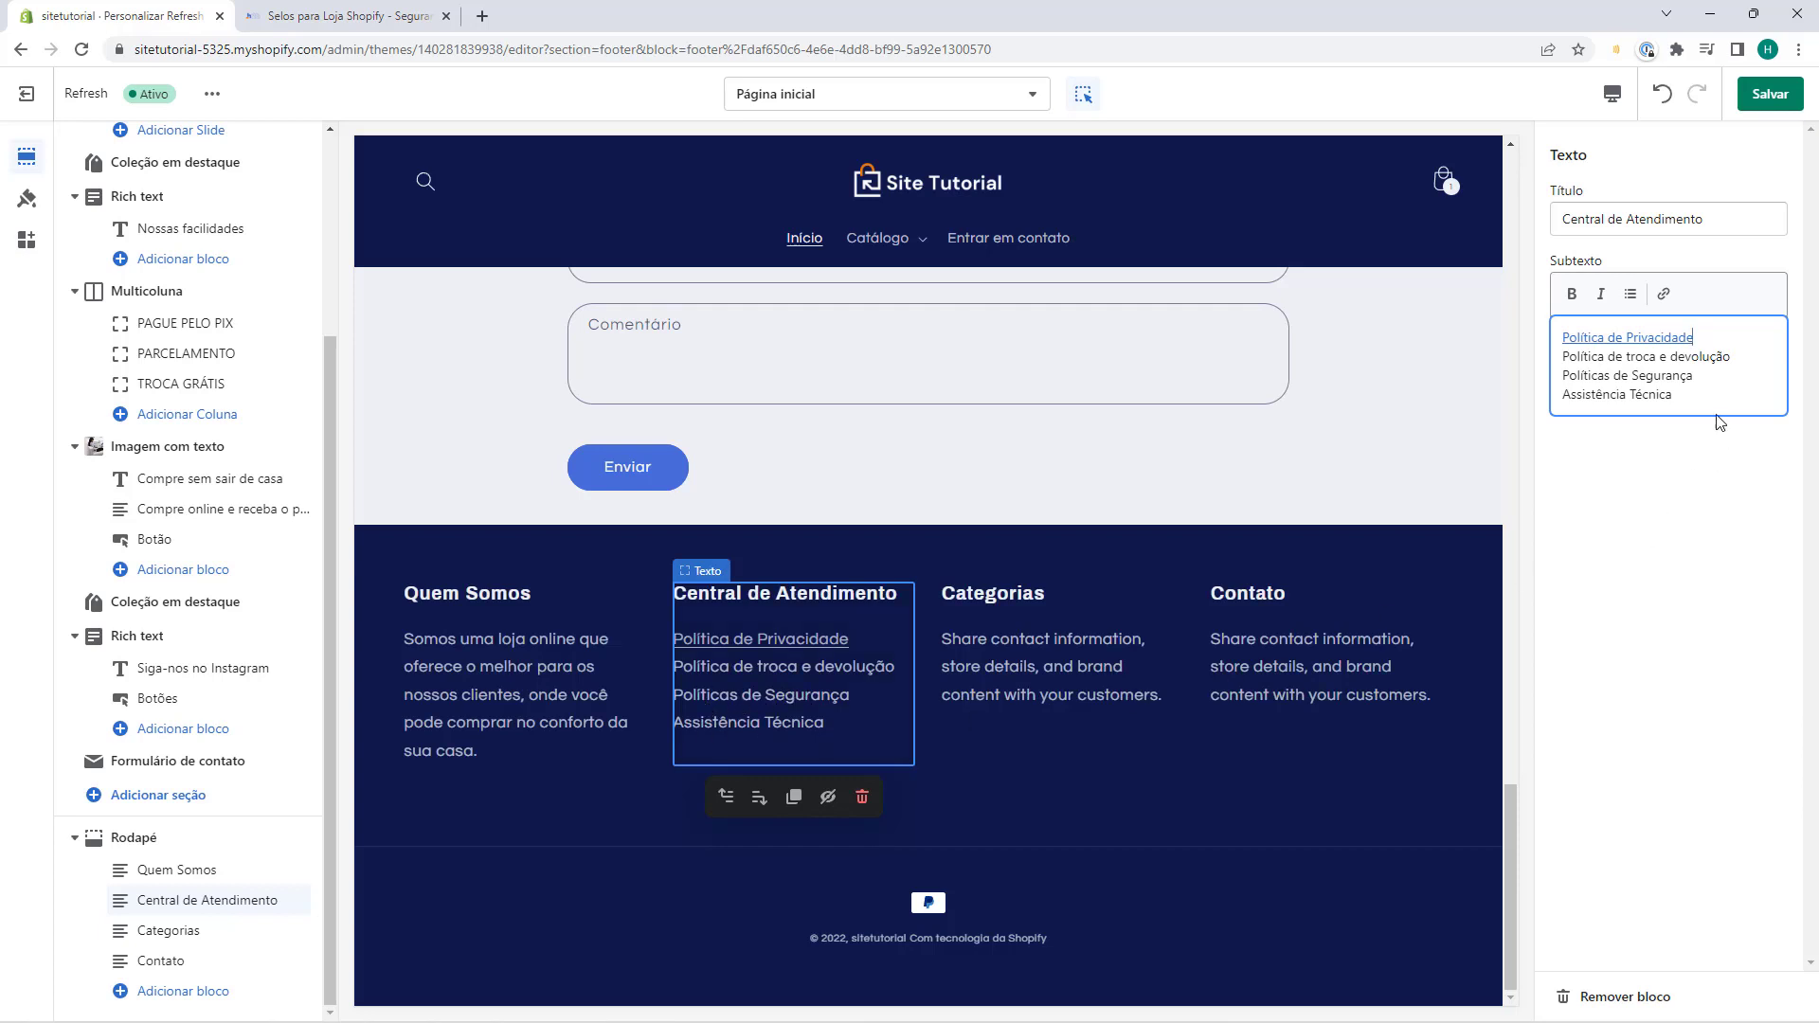
Link the "Assistência Técnica" line to the "Entrar em contato" page and make it open in a new window.
drag(1698, 403, 1562, 407)
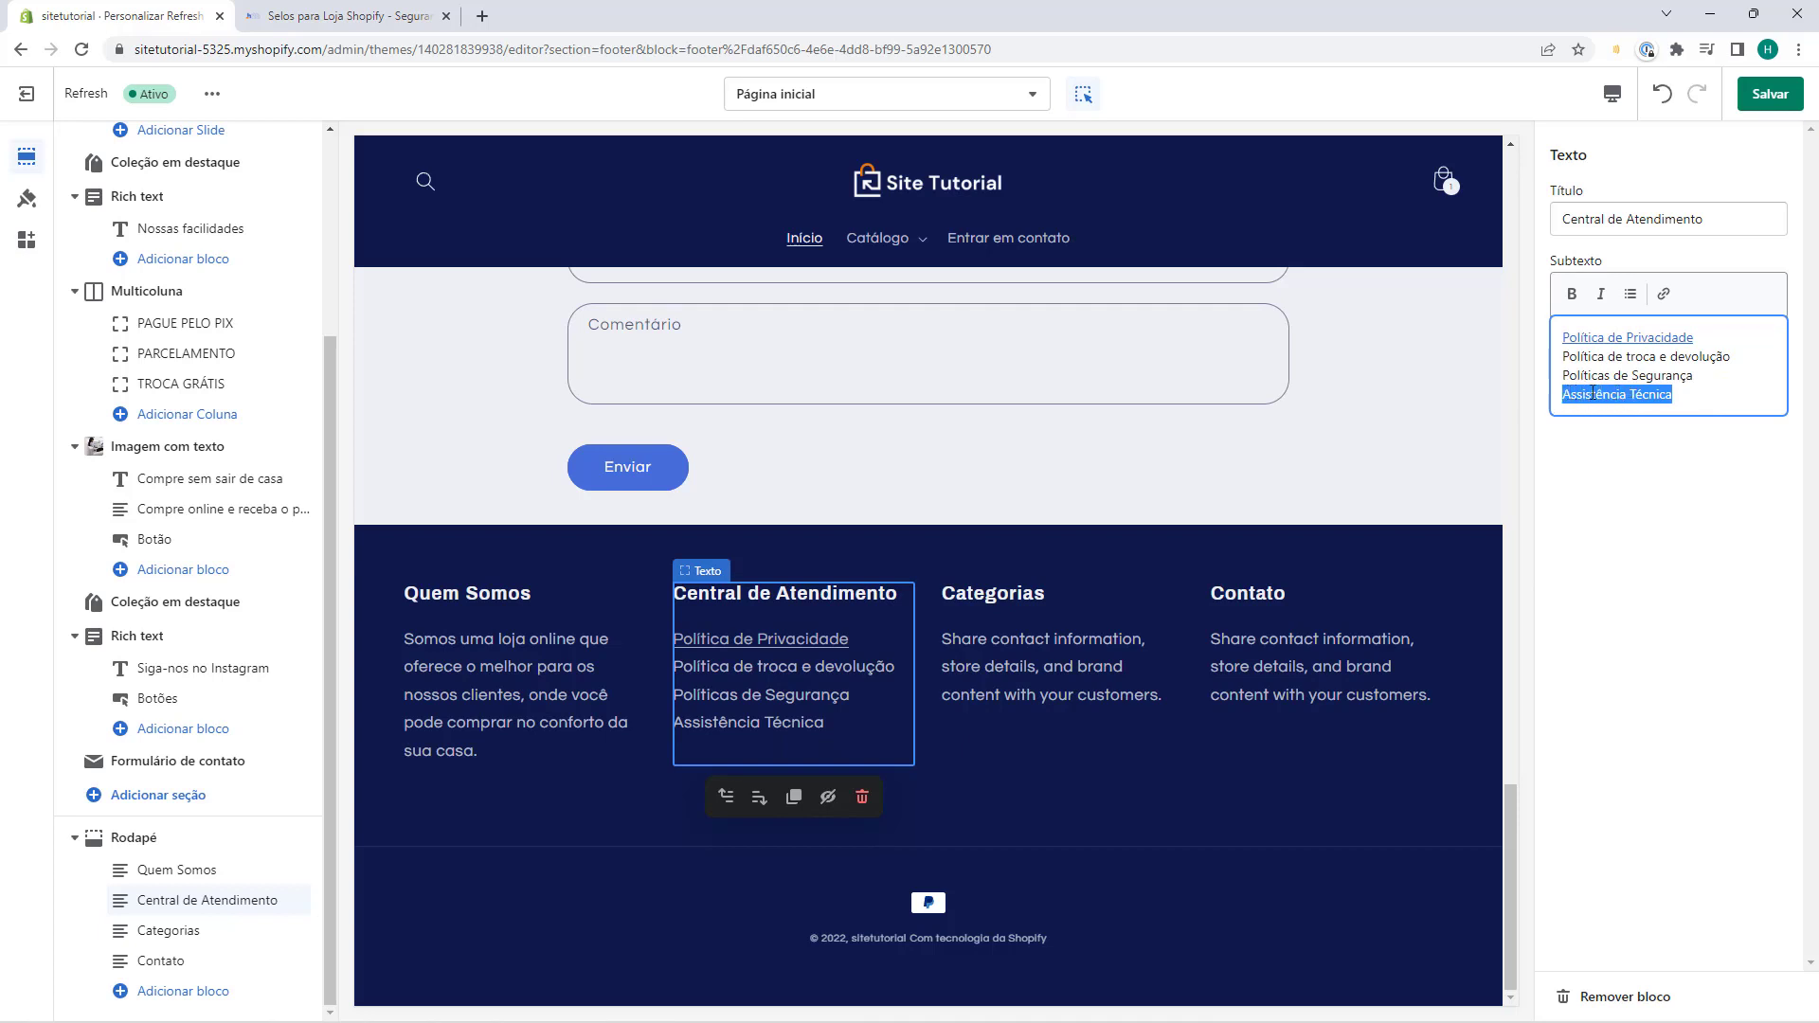
click(1670, 302)
click(1616, 325)
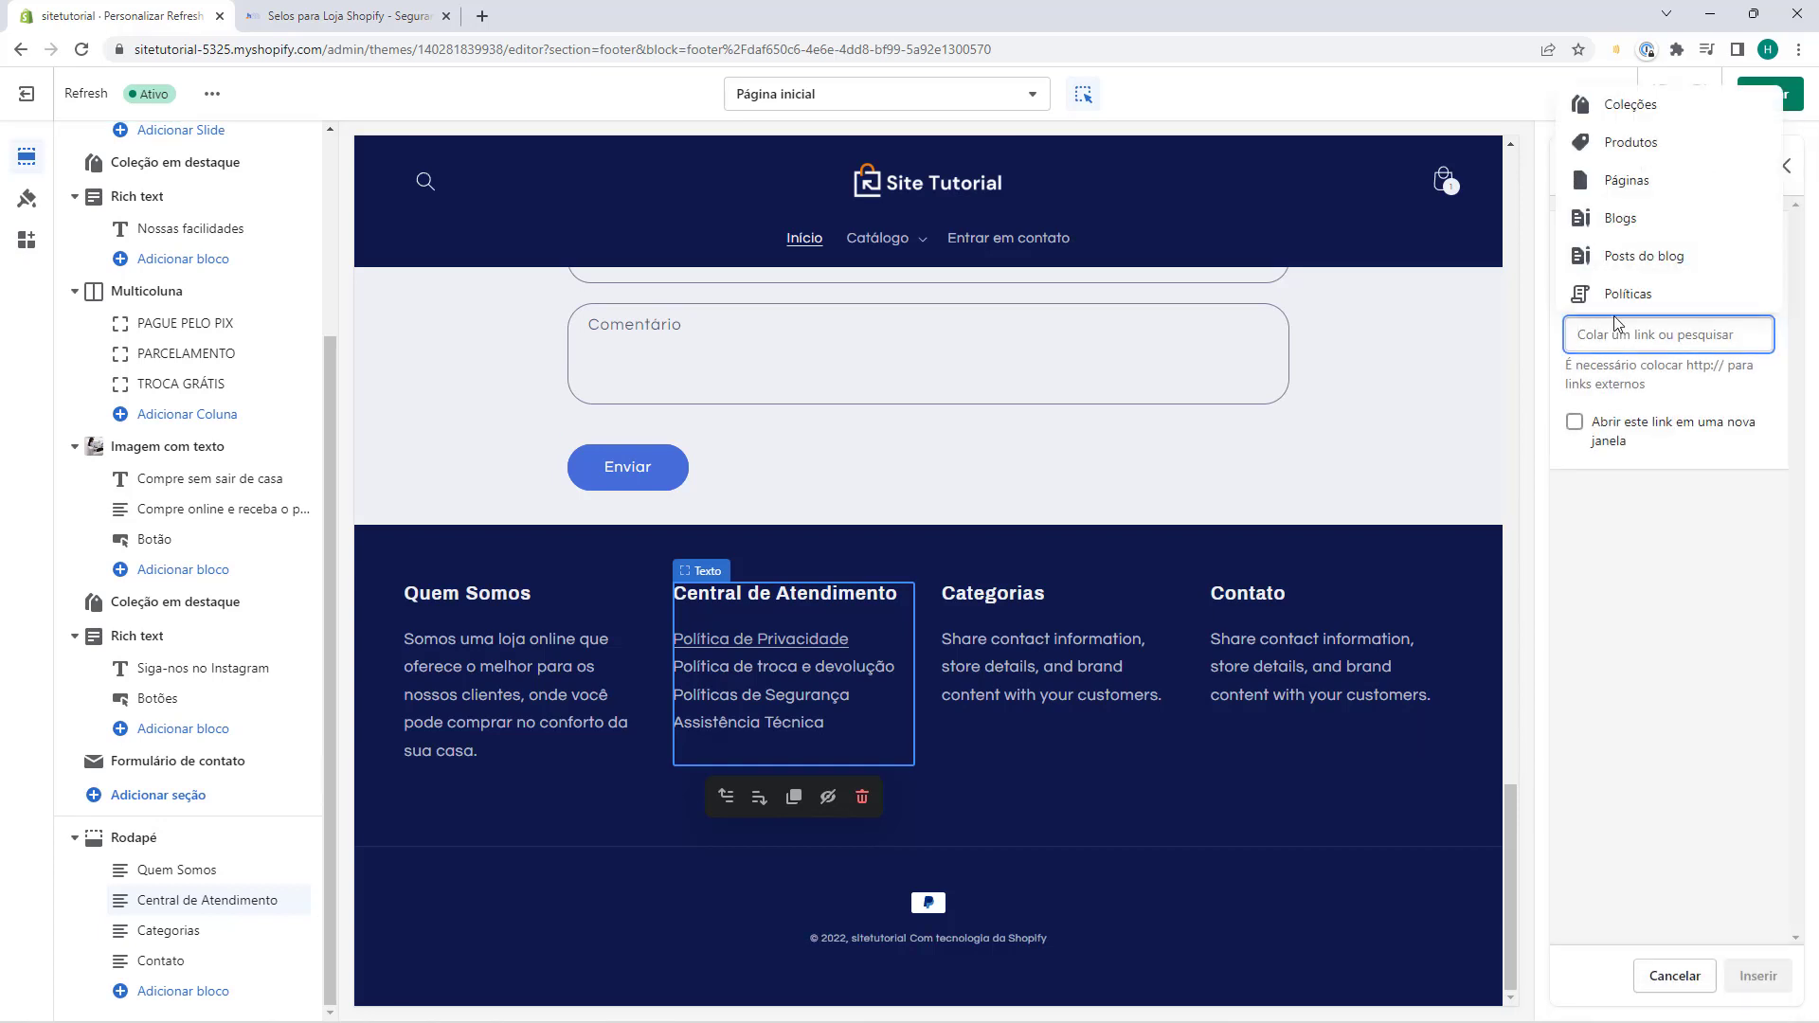
click(1640, 181)
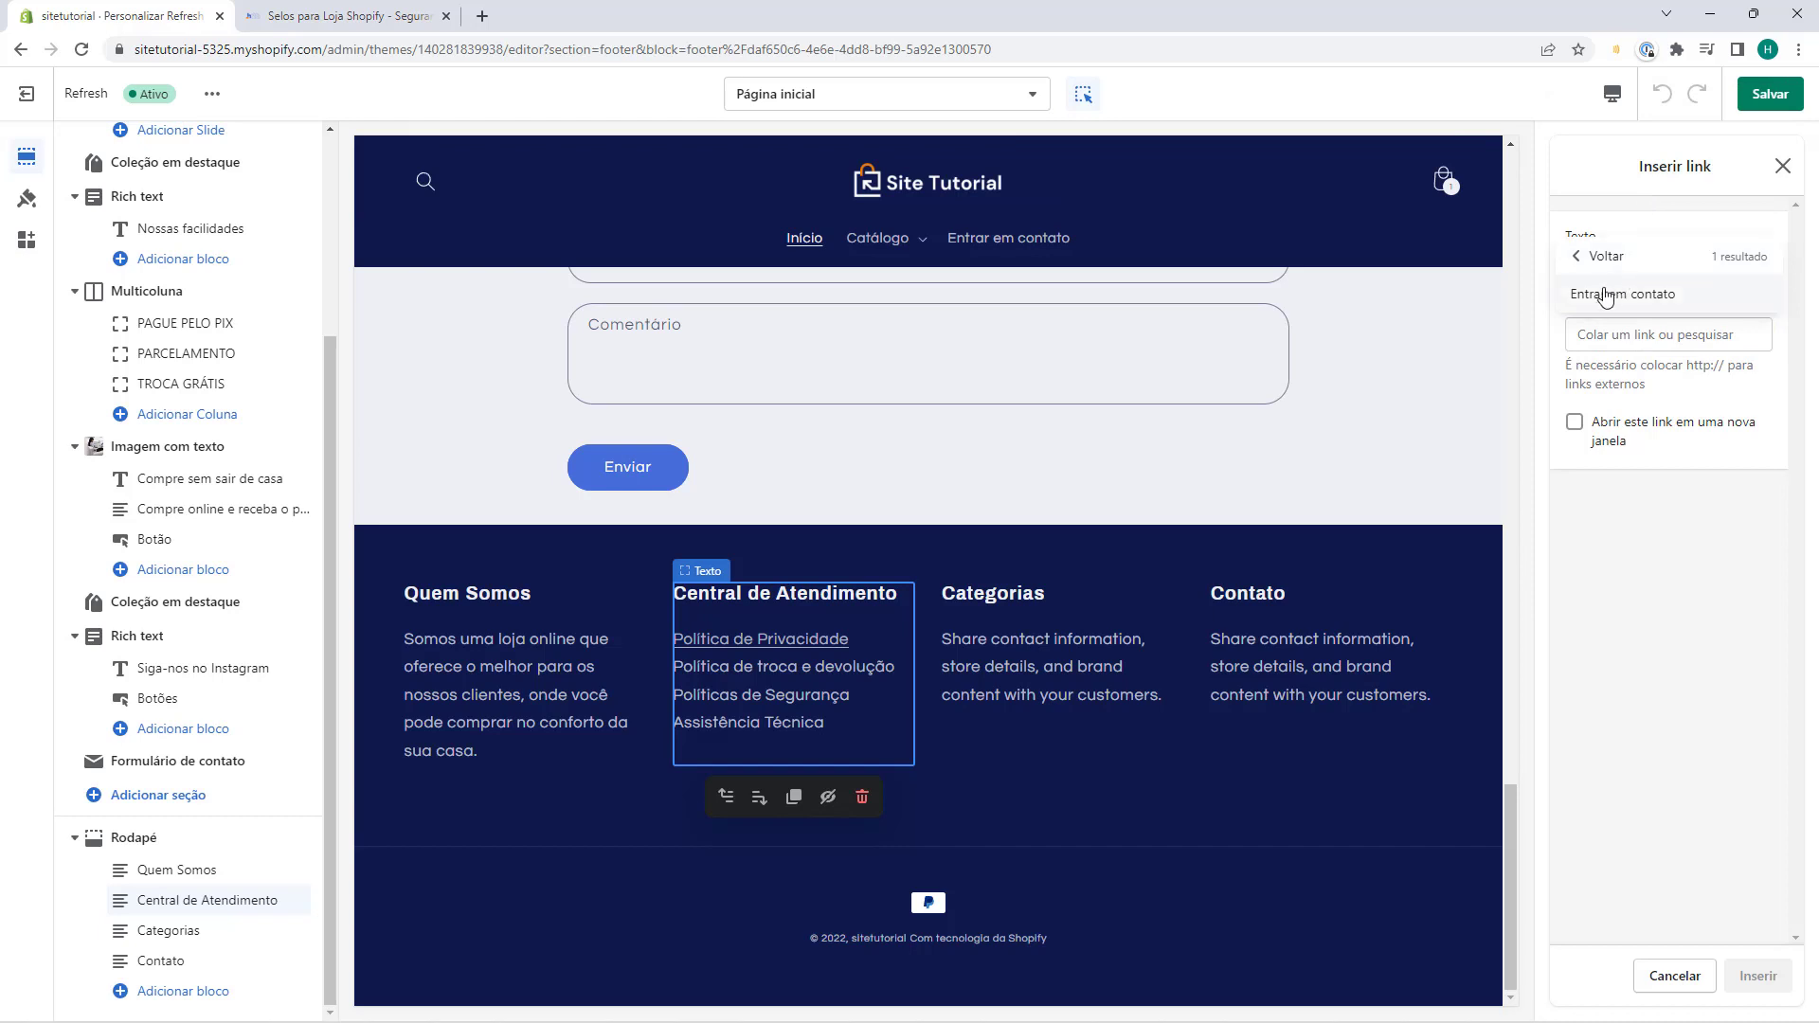
click(1604, 297)
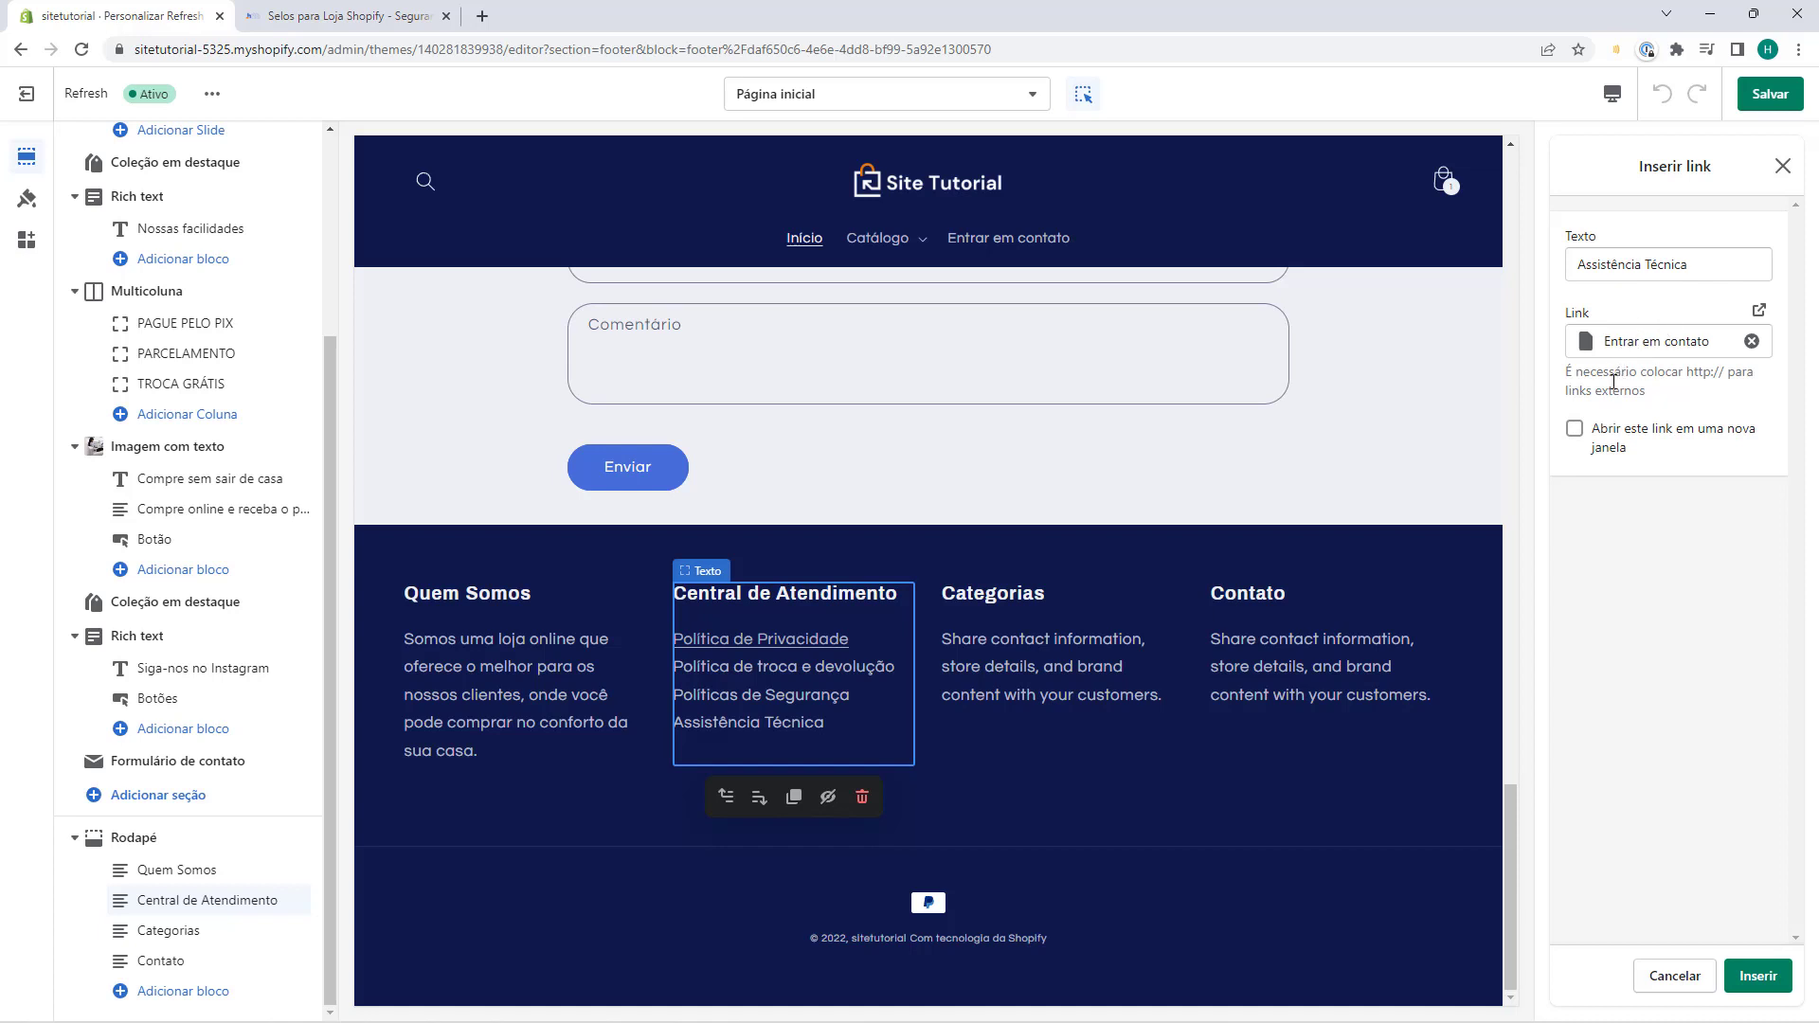
click(1575, 429)
click(1758, 975)
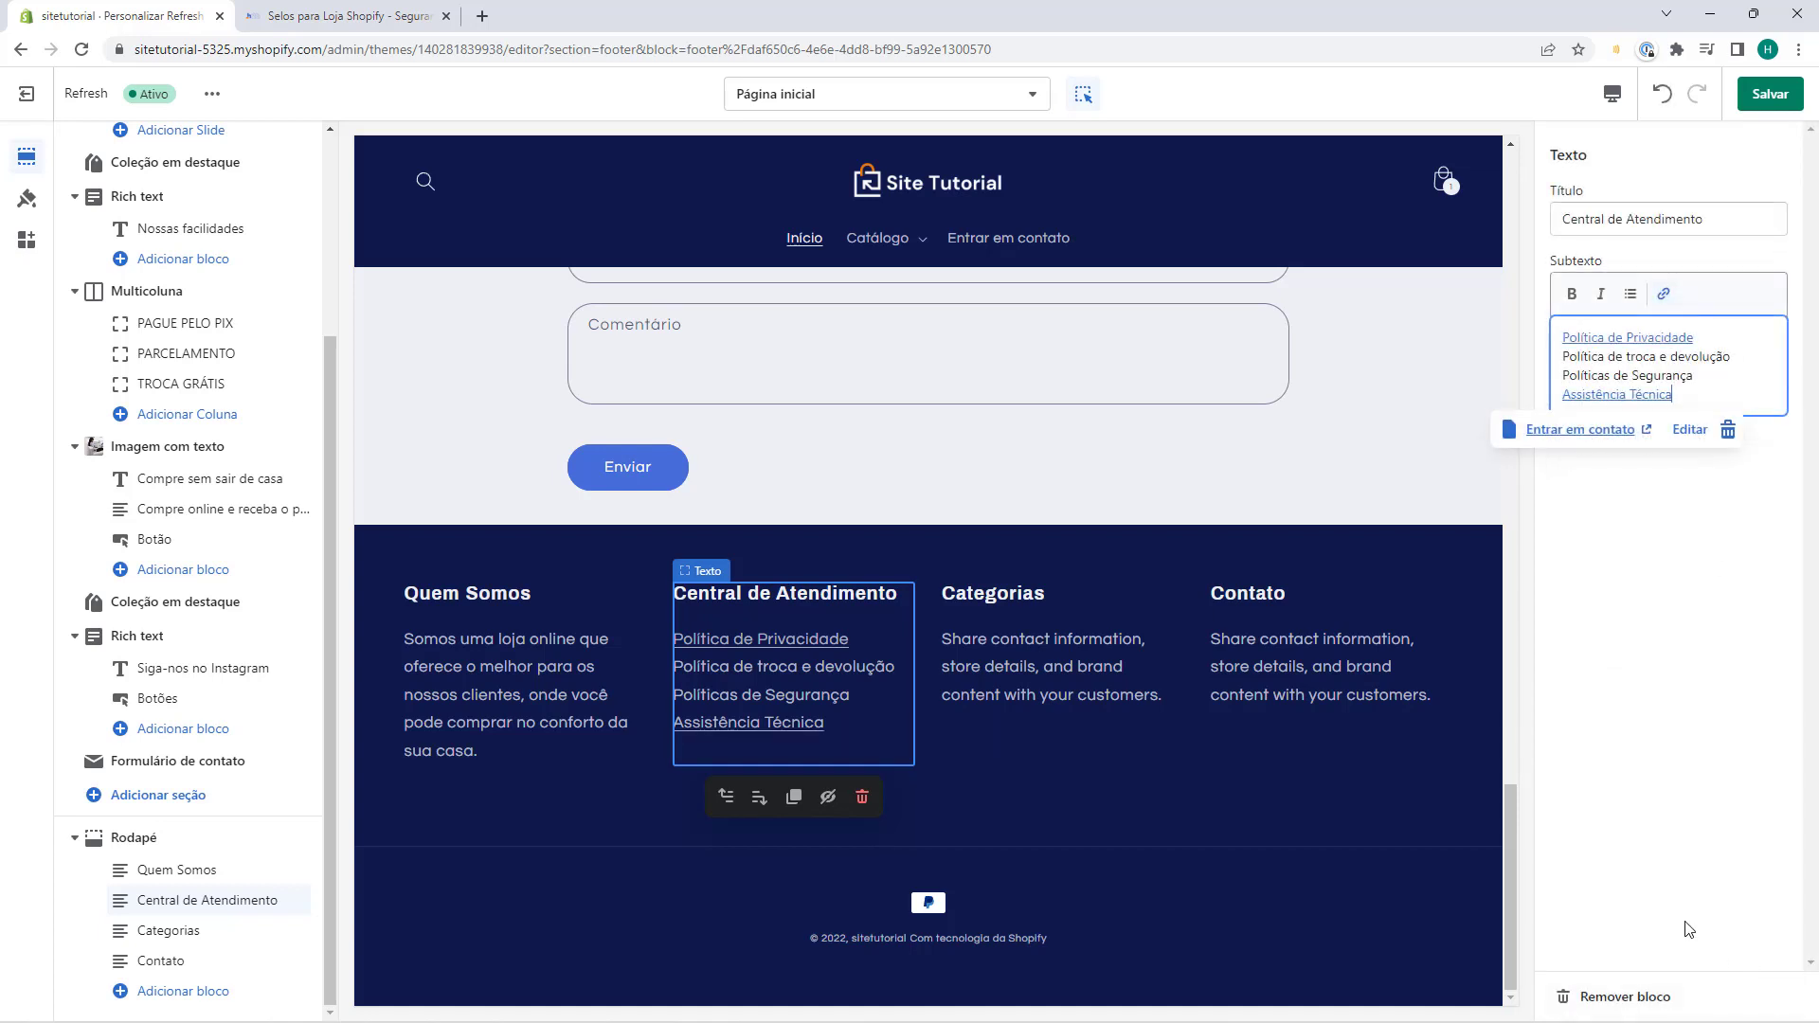
Replace the Categorias subtext with four lines: "Moletons", "Camisetas", "Canecas" and "Tenis".
click(981, 658)
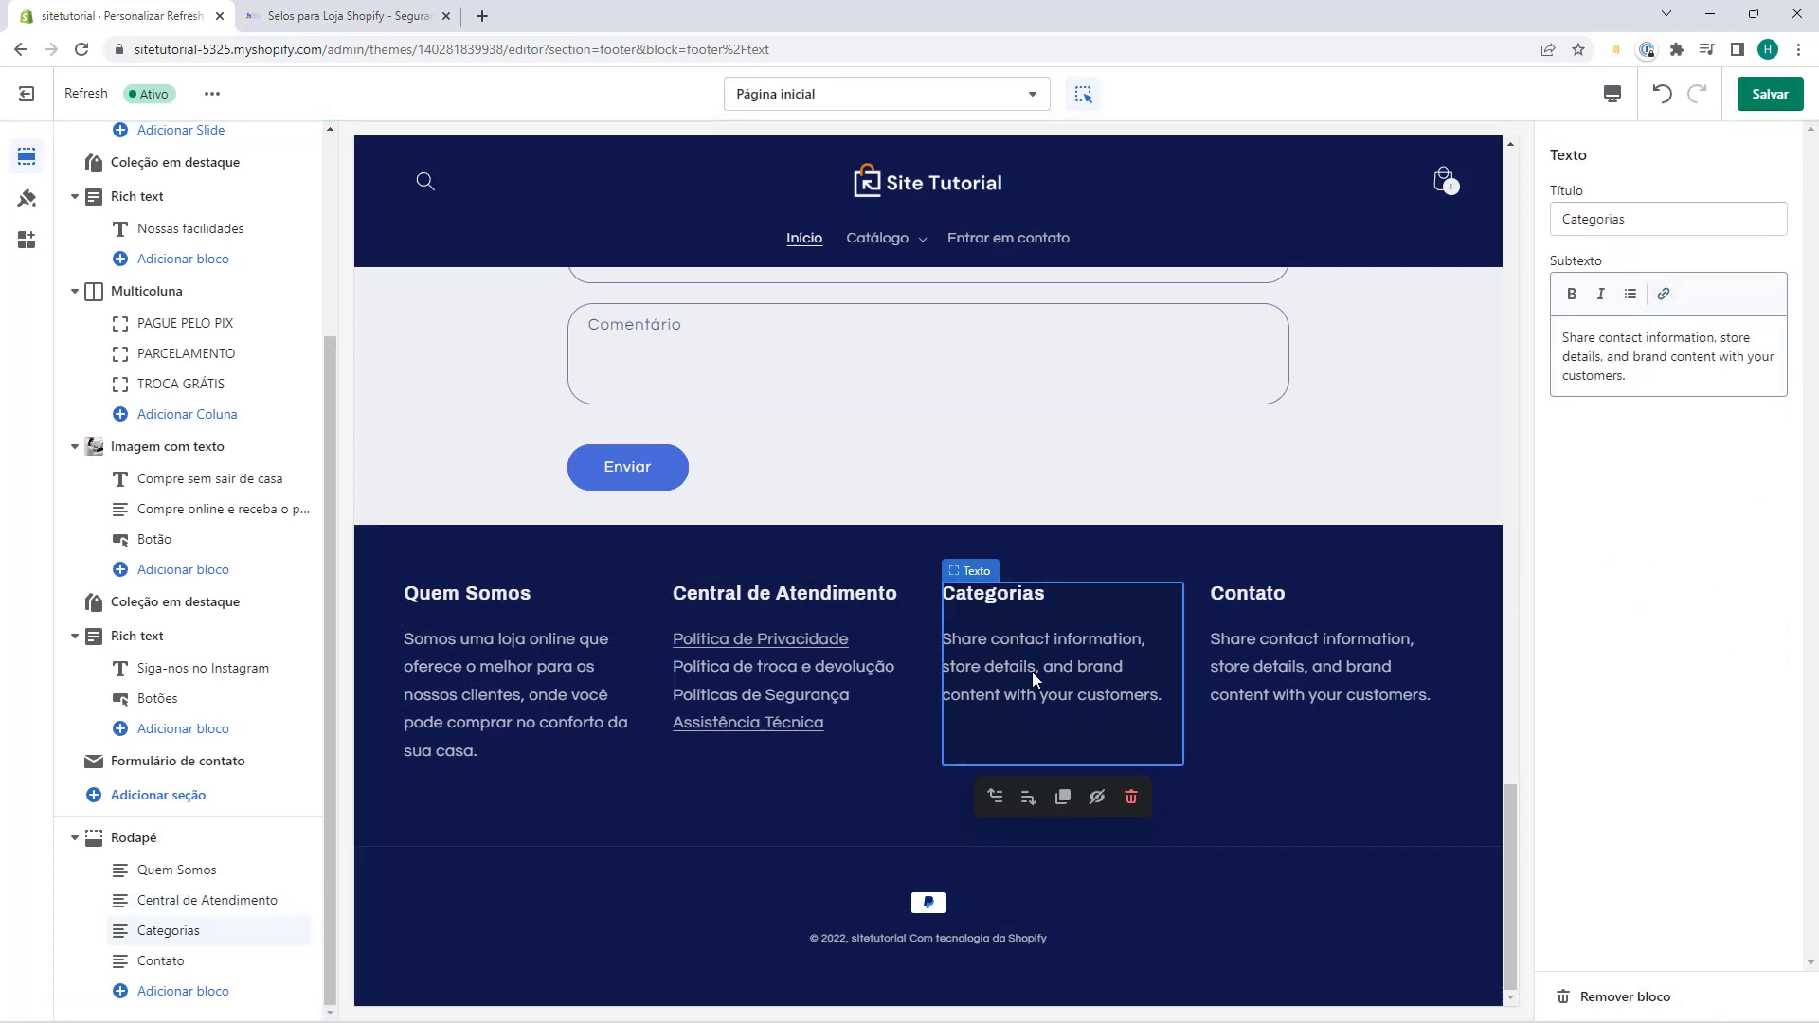
click(1654, 374)
drag(1651, 374, 1566, 338)
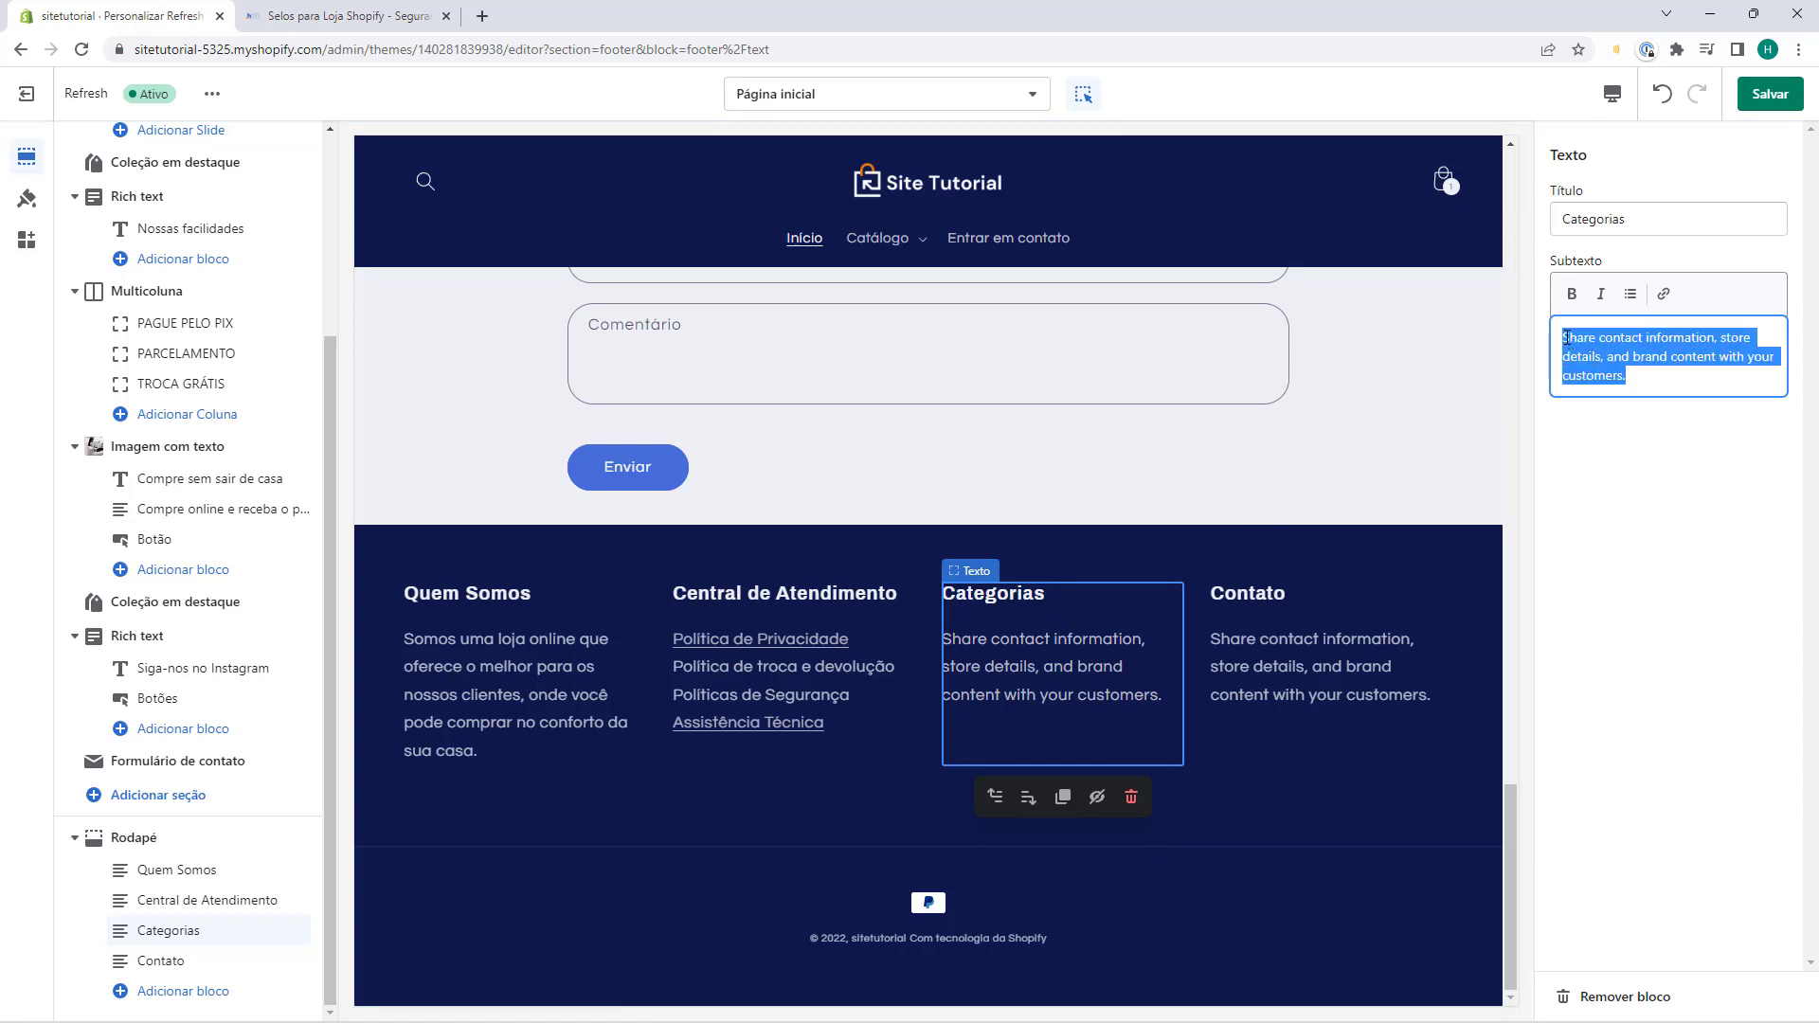
key(BackSpace)
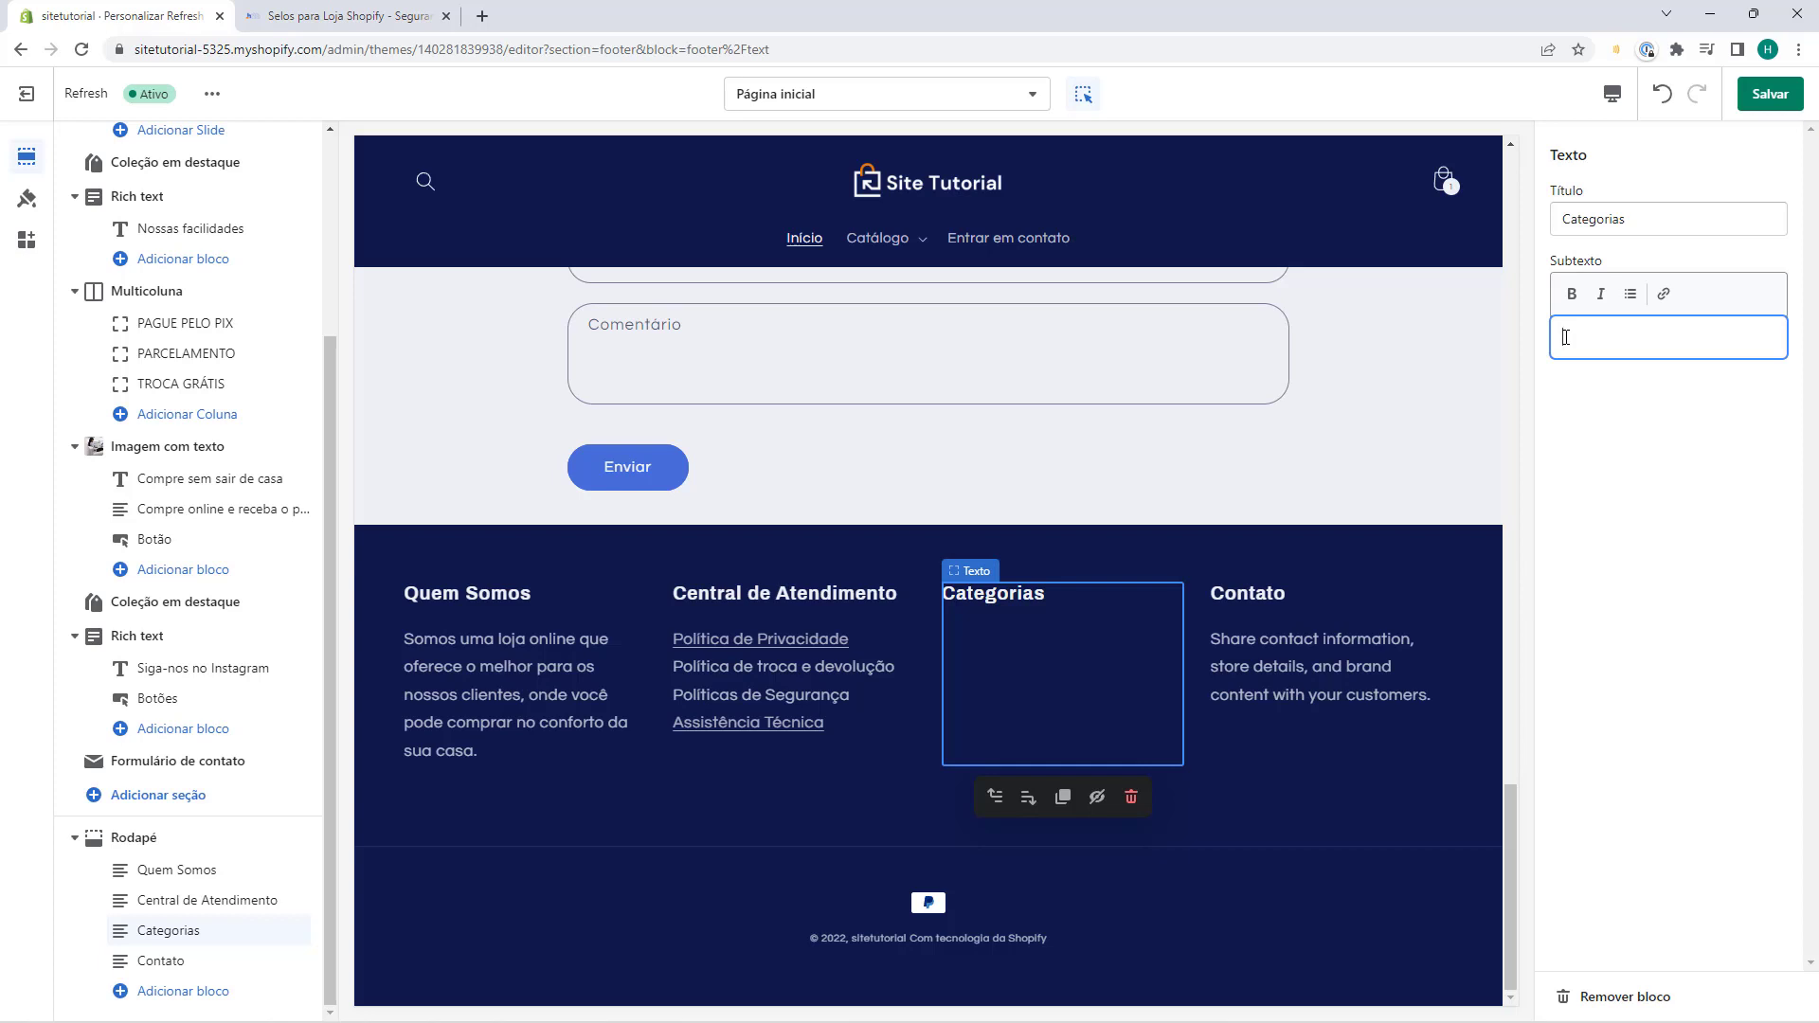
text(Moletons)
key(Return)
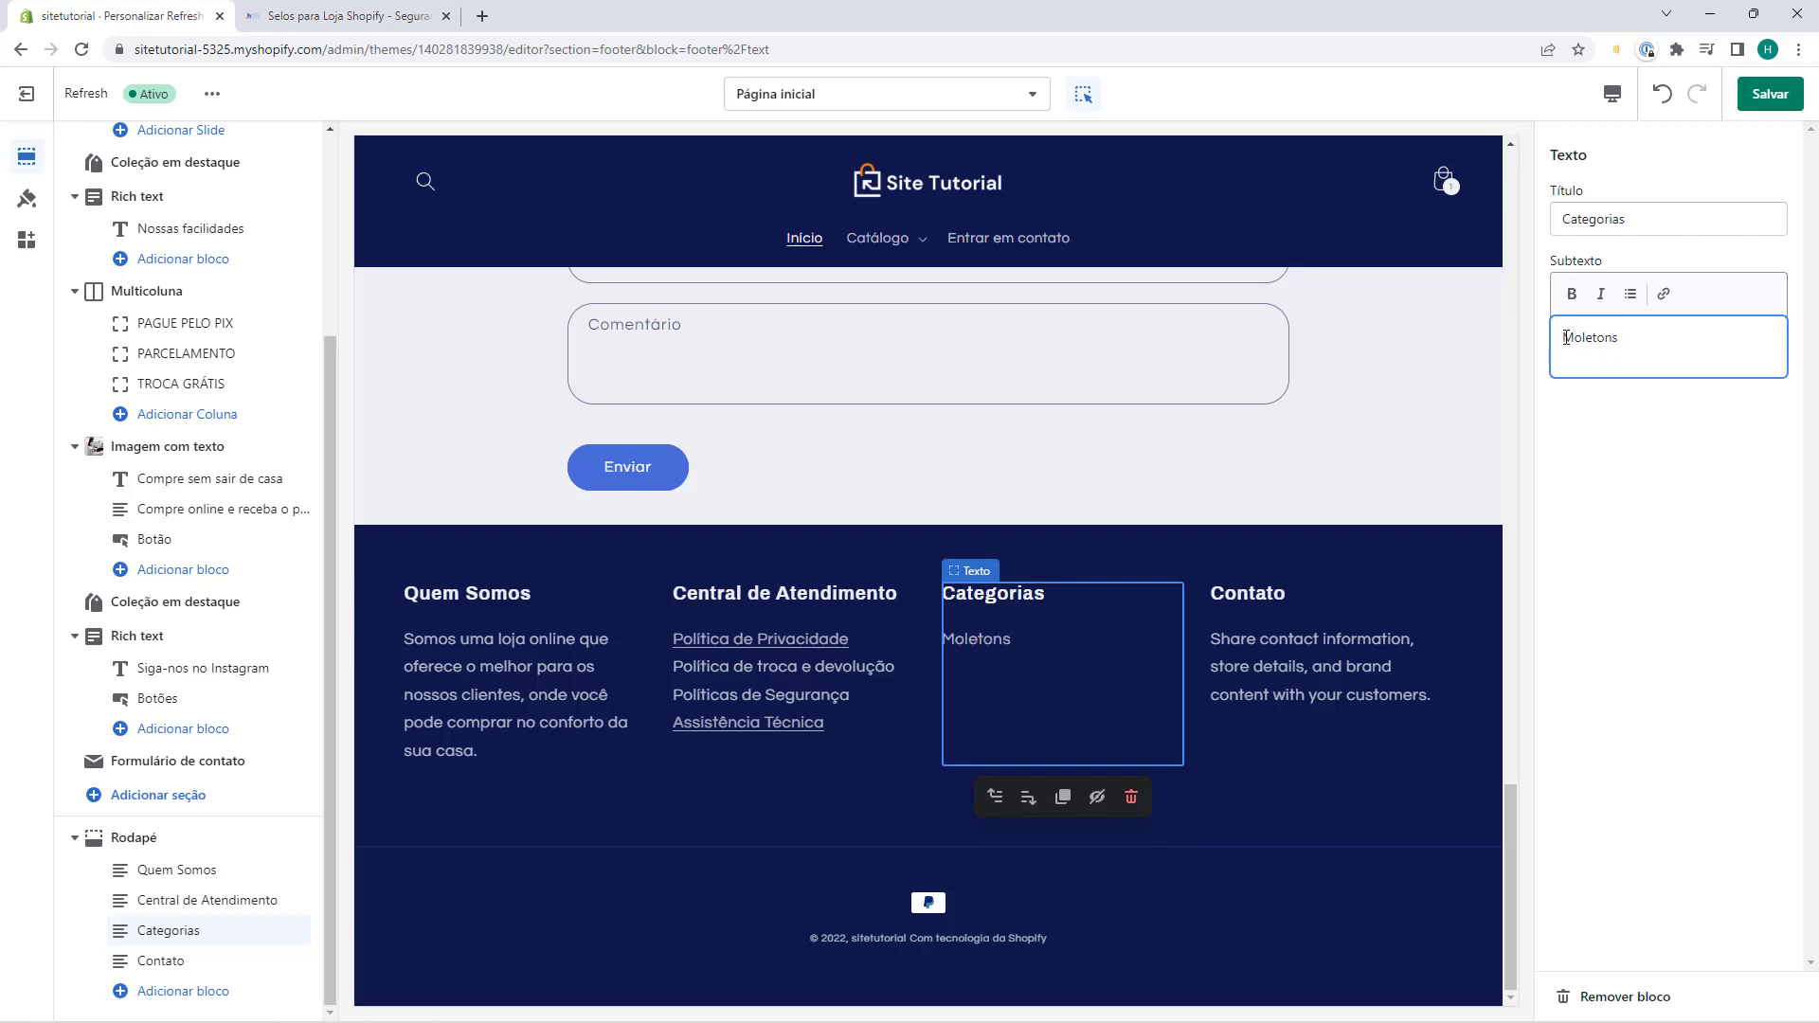
text(Camisetas)
key(Return)
text(Ca)
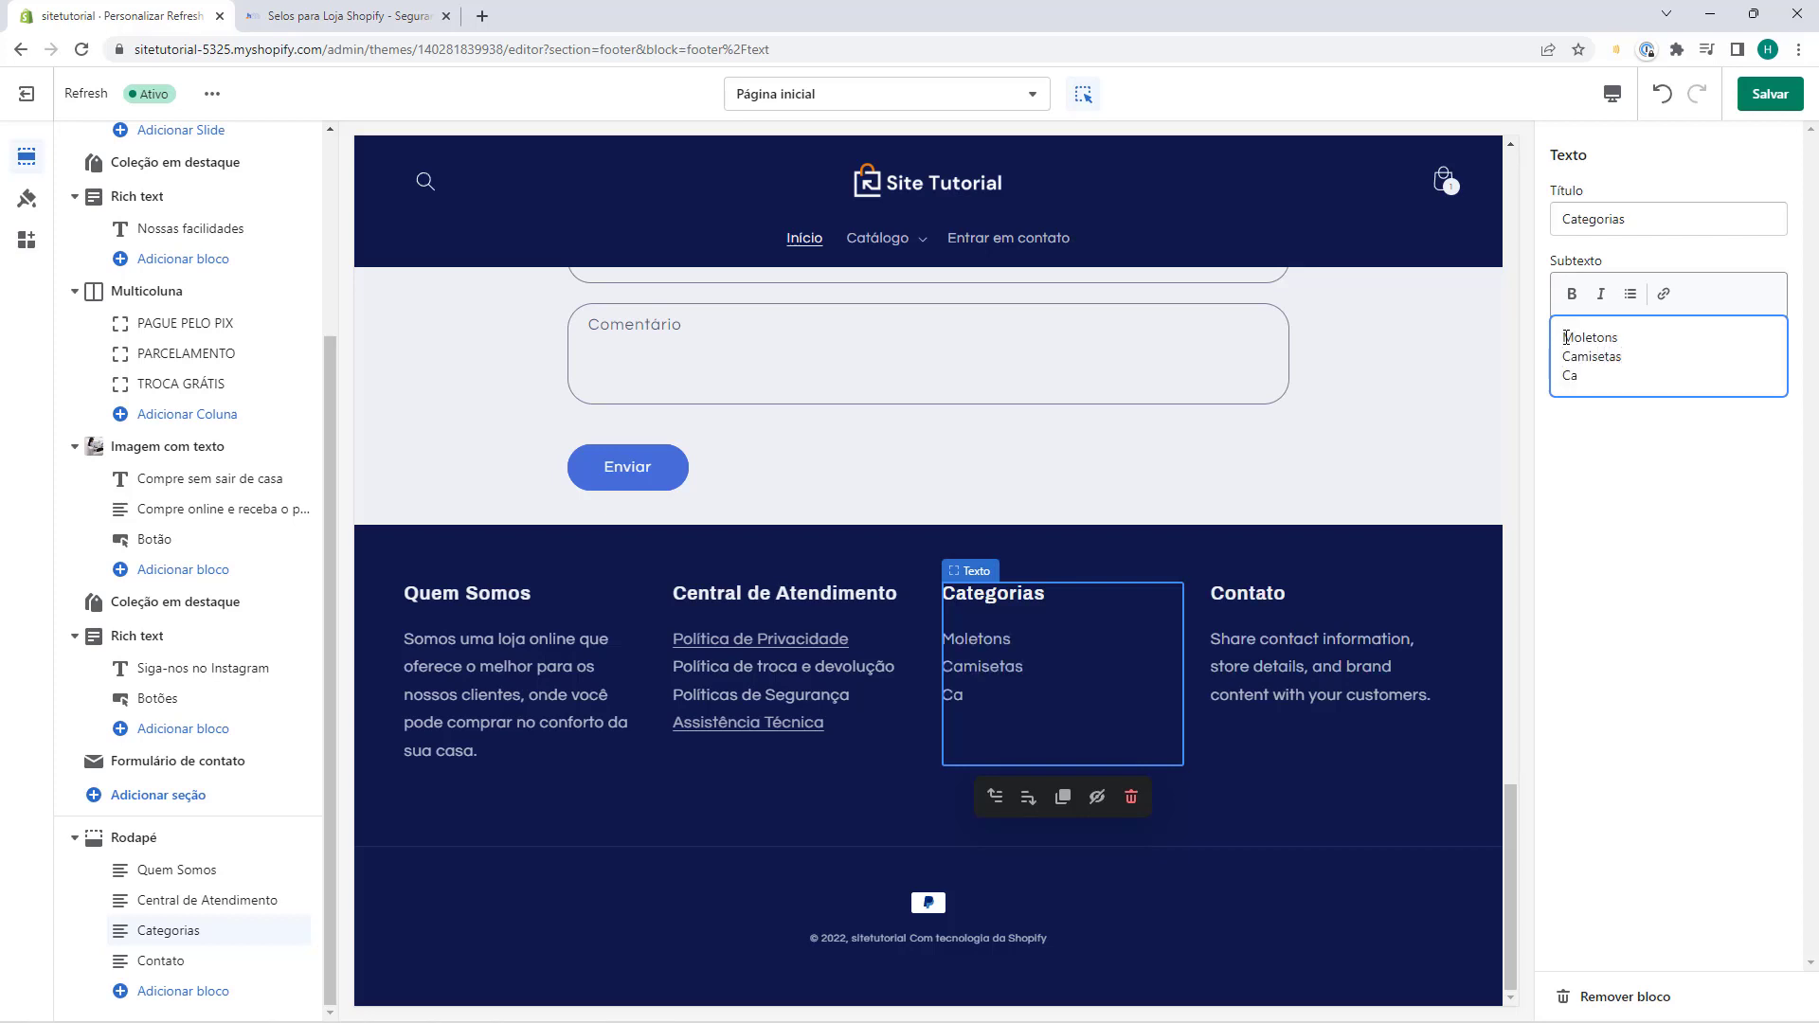
text(necas)
key(Return)
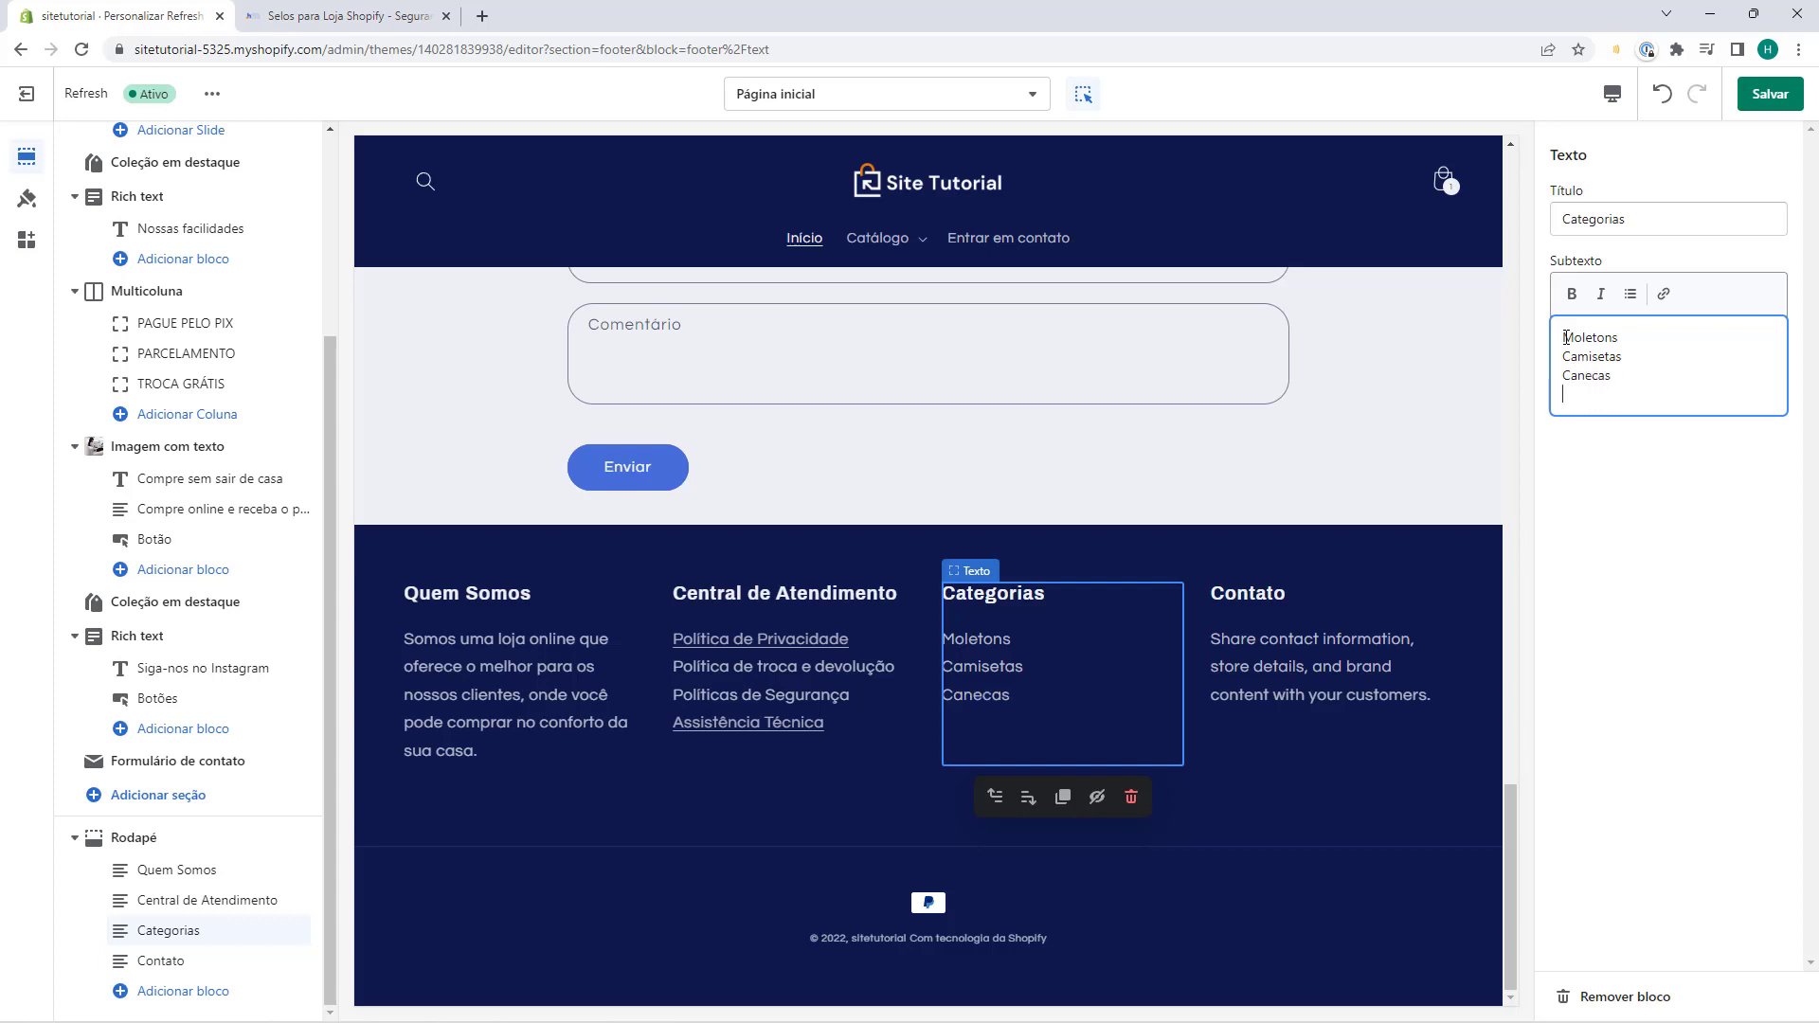
text(Tenis)
Link the "Moletons" line to the "Moletons do Site Tutorial" collection and make it open in a new window.
drag(1620, 340, 1562, 338)
click(1665, 295)
click(1591, 330)
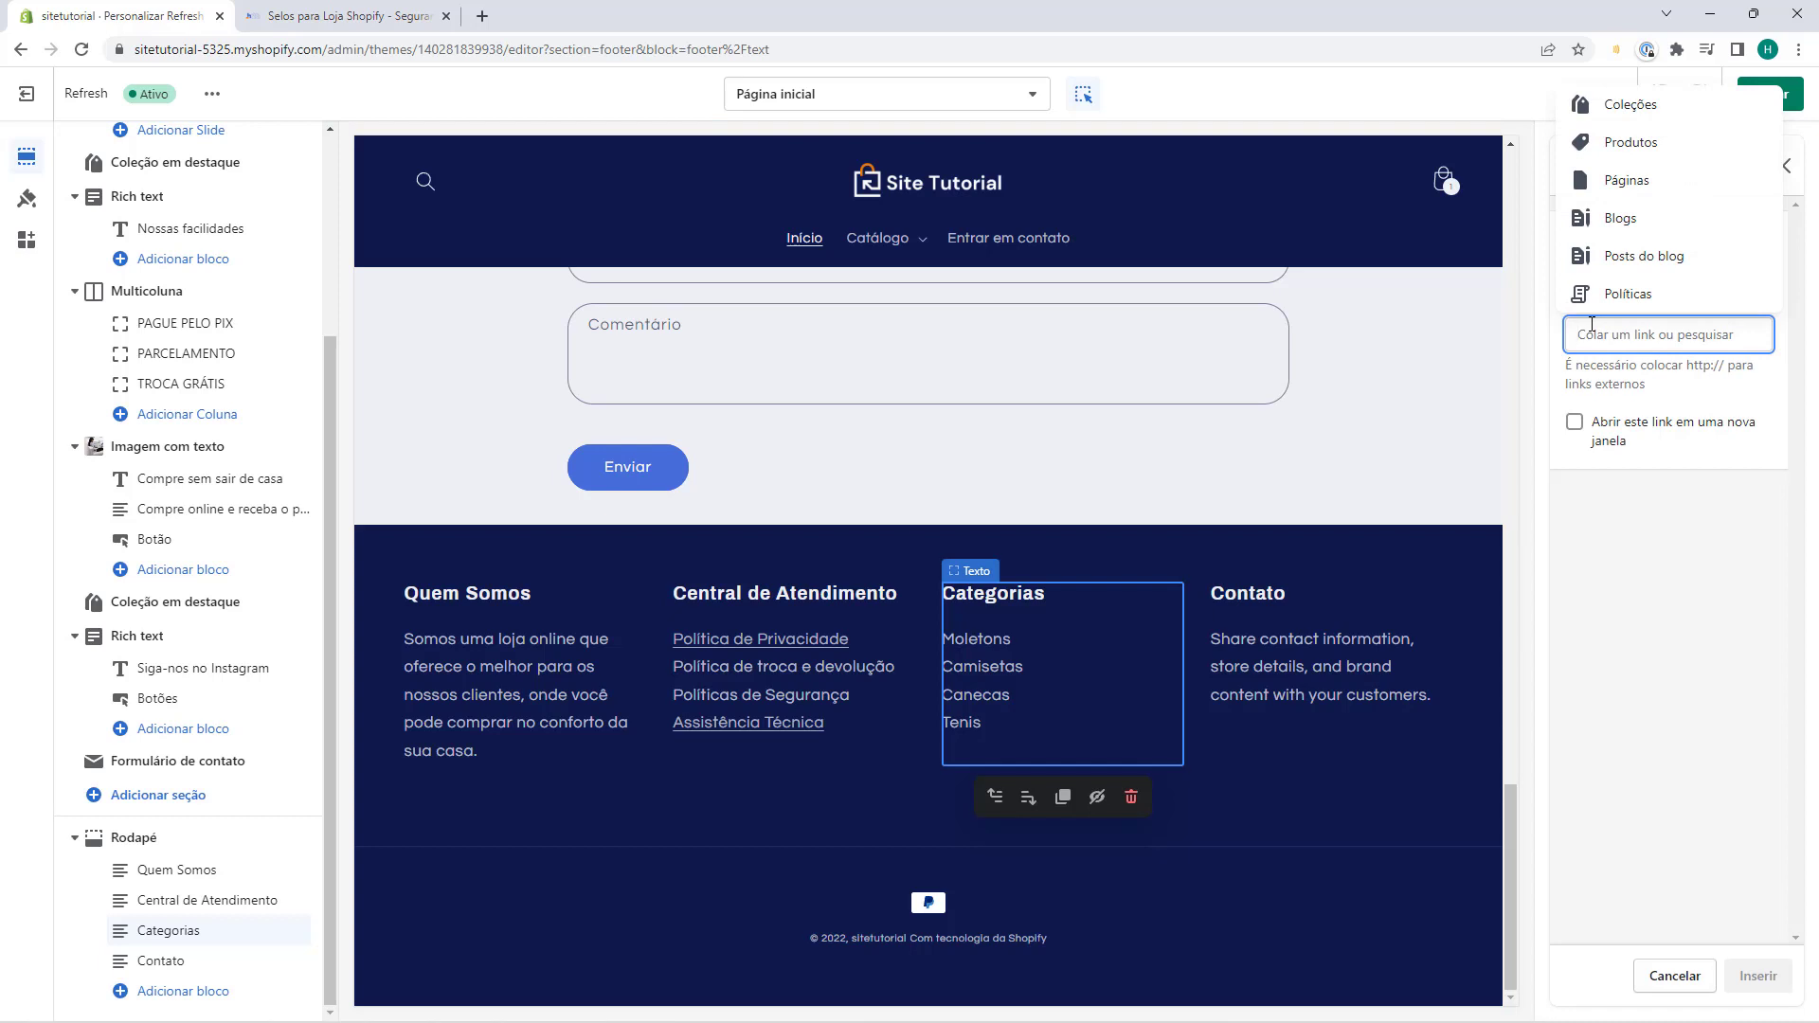
click(1633, 106)
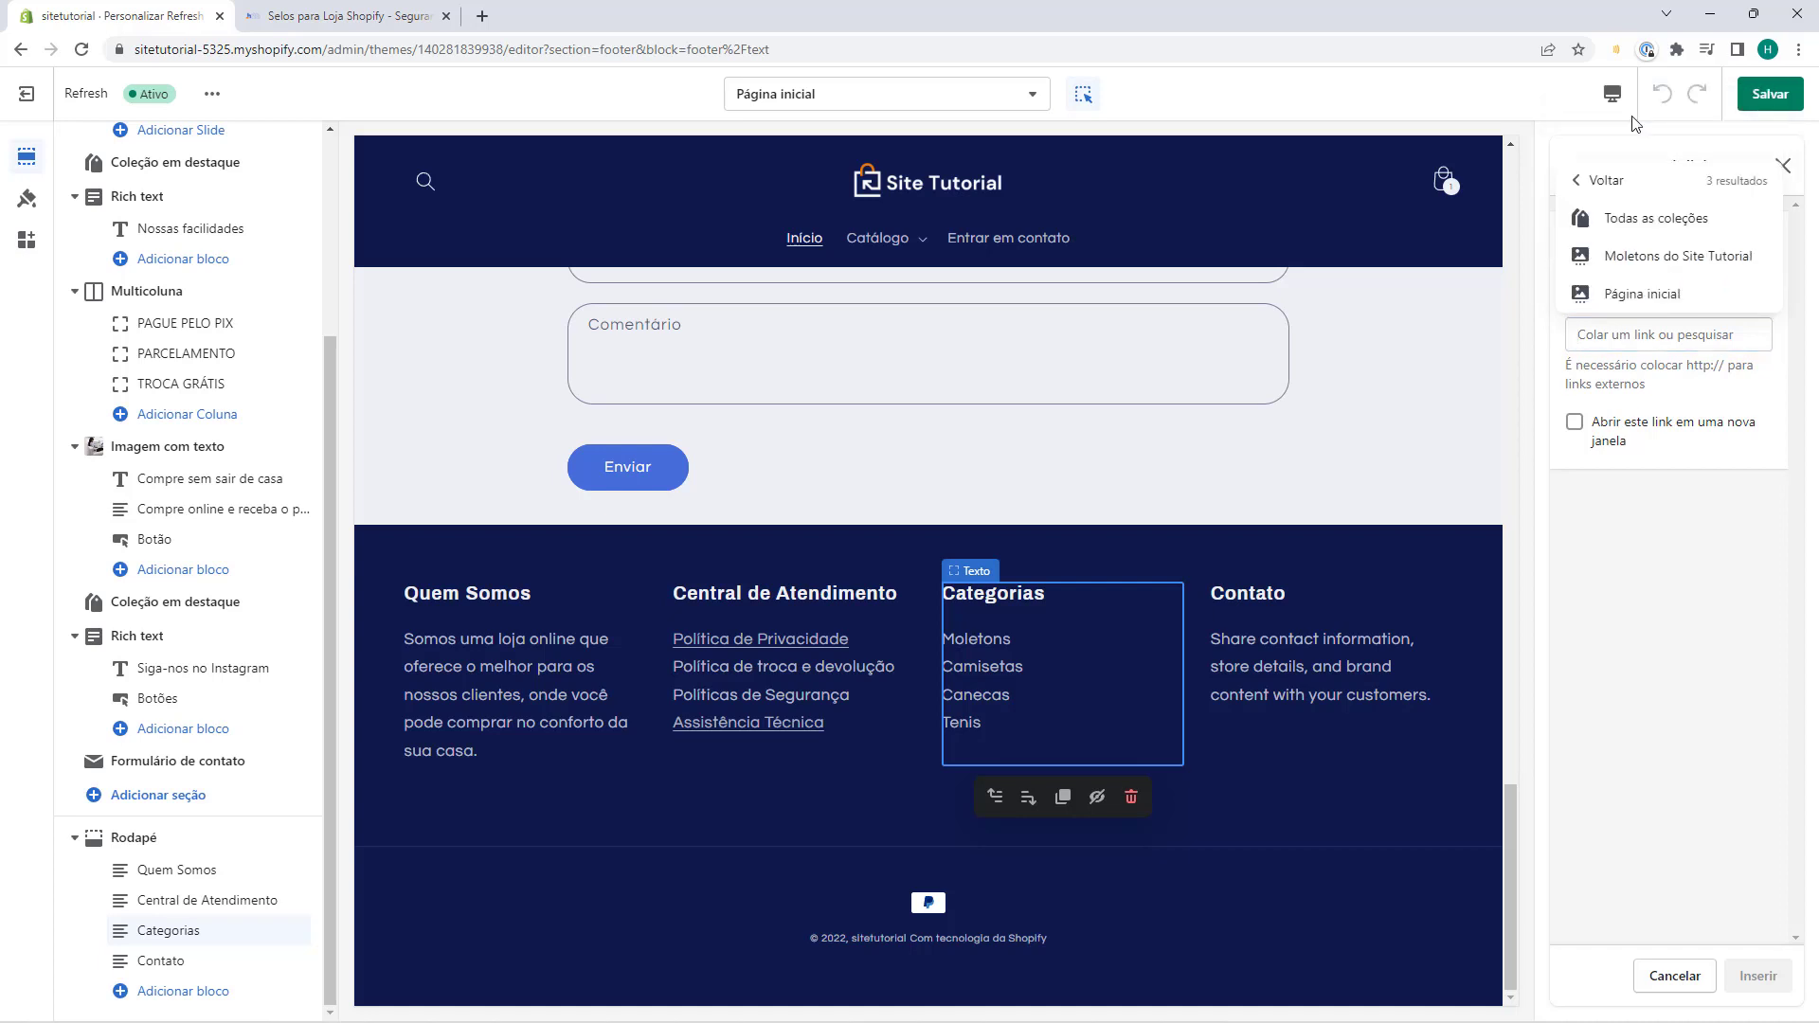
click(1652, 257)
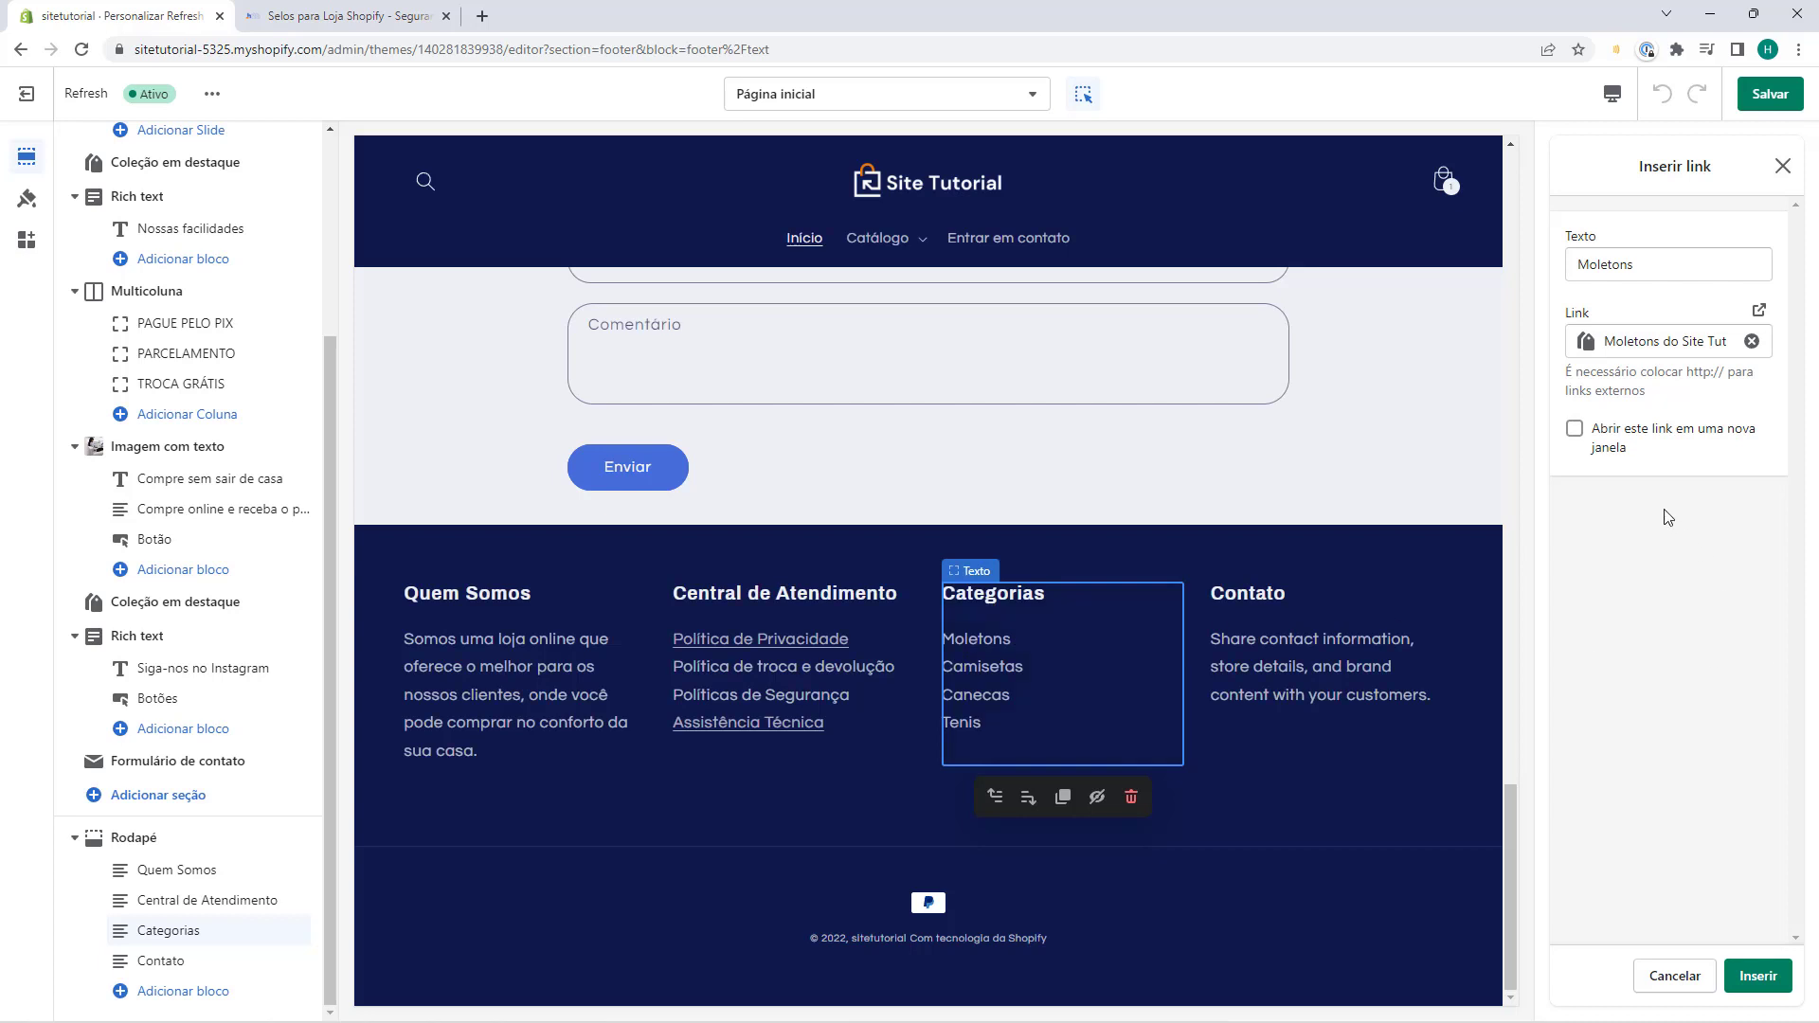
click(1575, 430)
click(1756, 977)
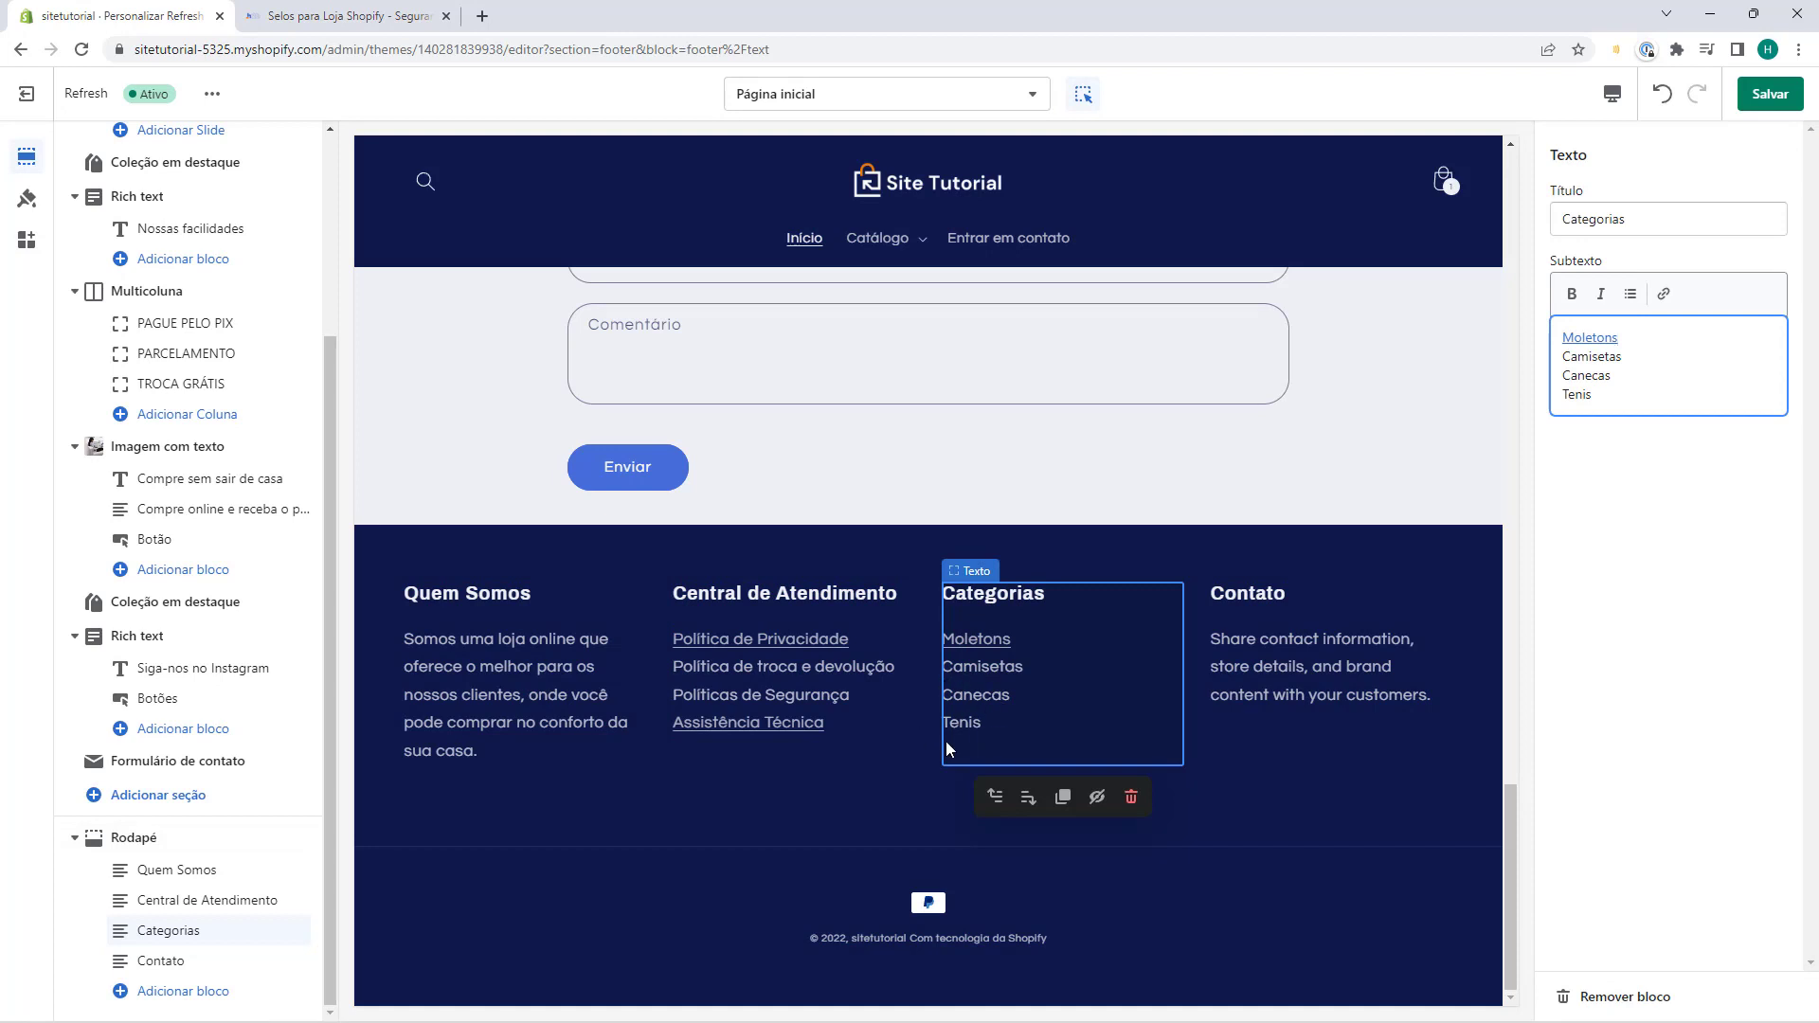
Replace the Contato subtext with the store's WhatsApp number on one line and its contact e-mail on the line below.
click(1317, 664)
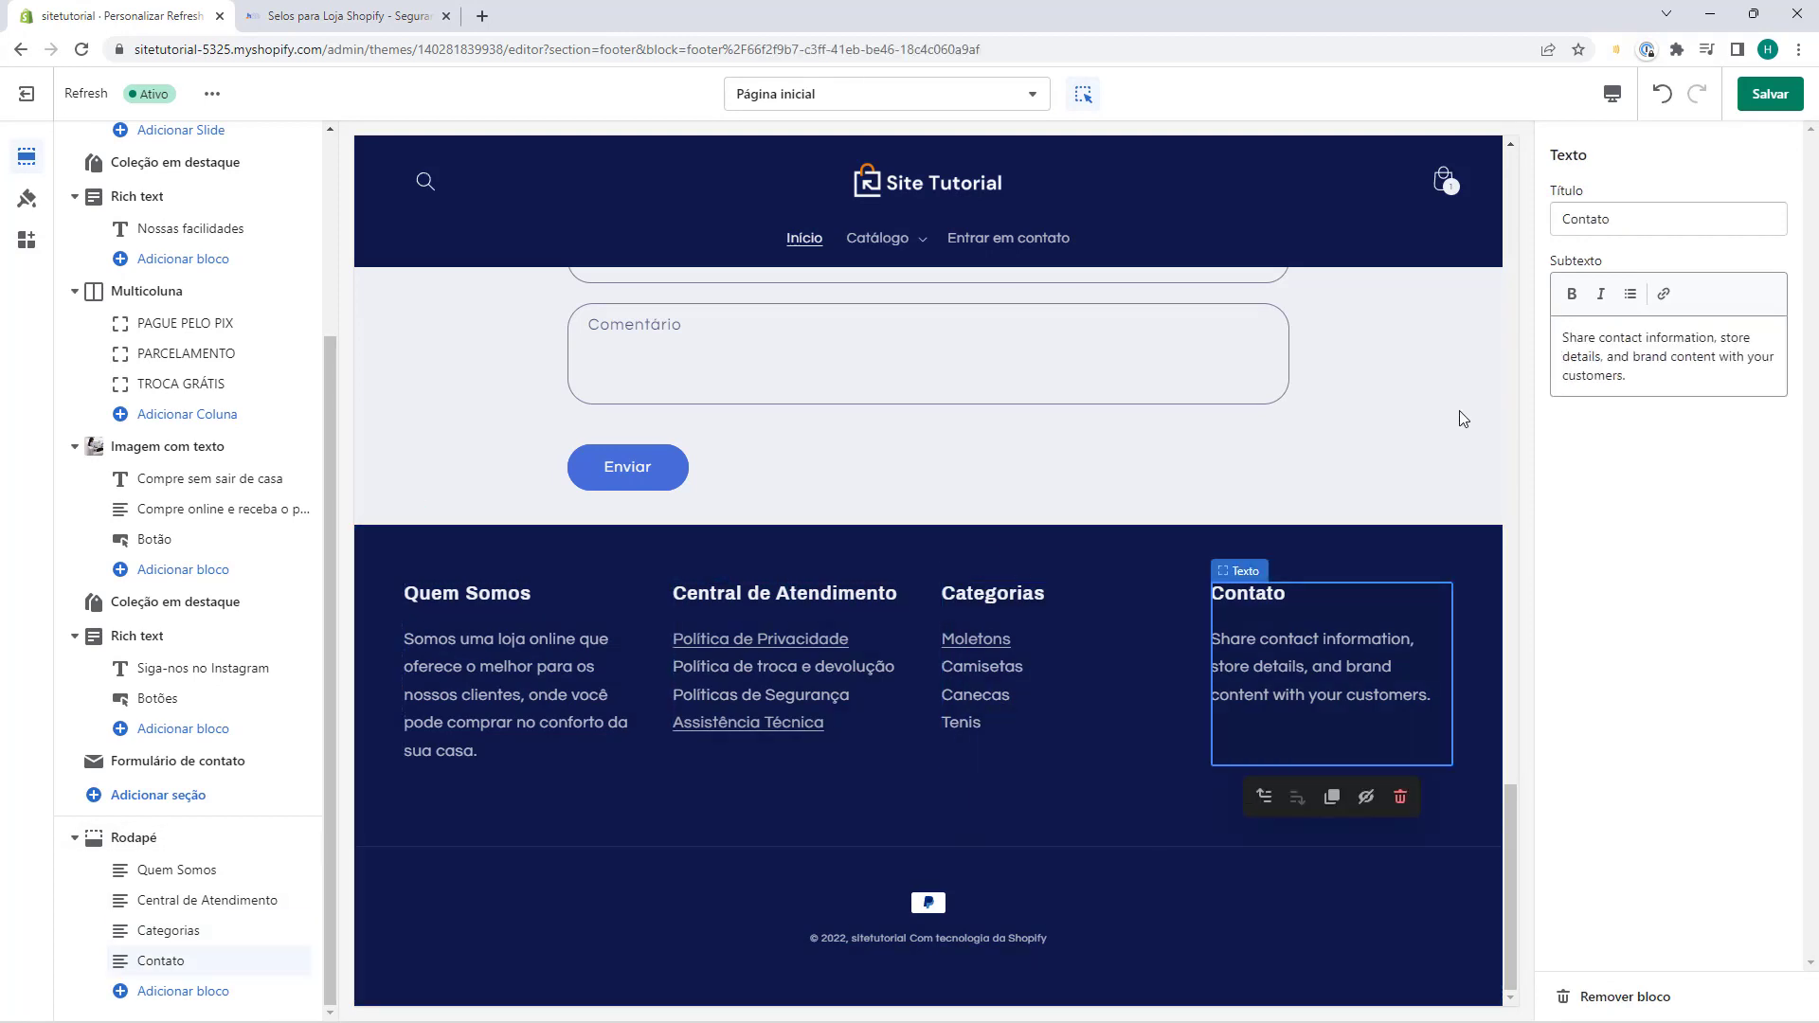
triple_click(1559, 375)
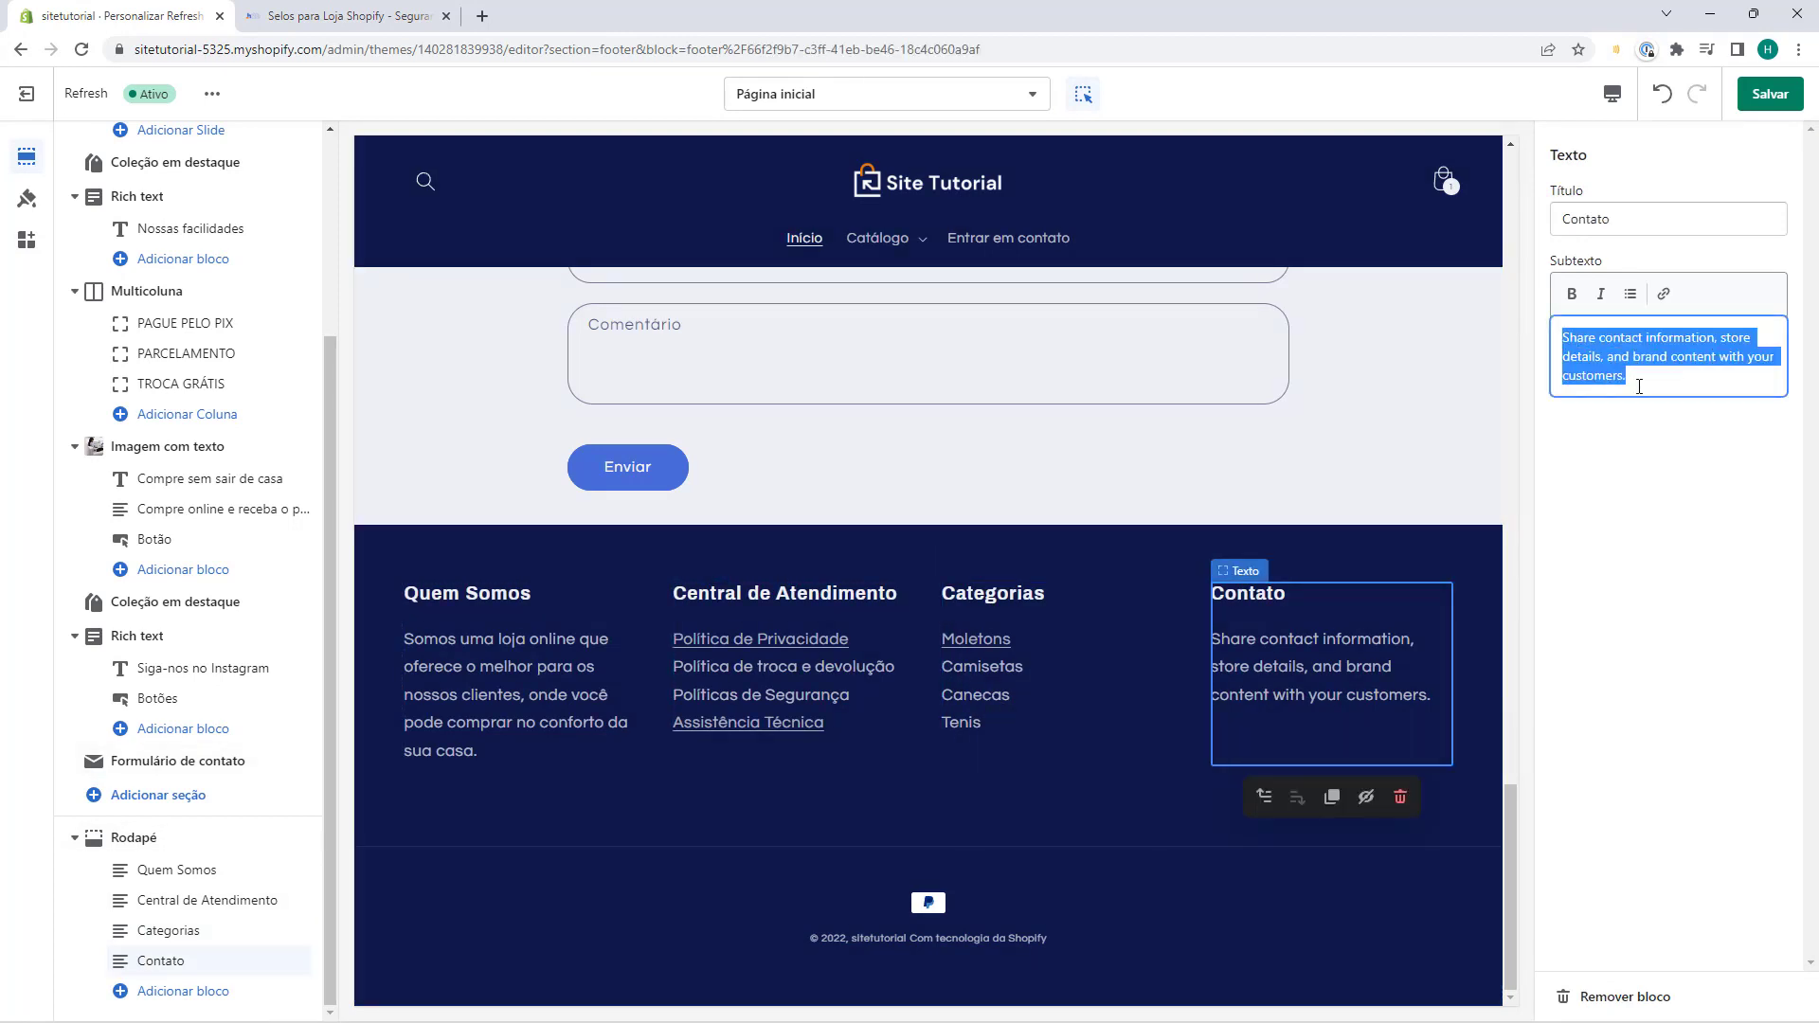
key(BackSpace)
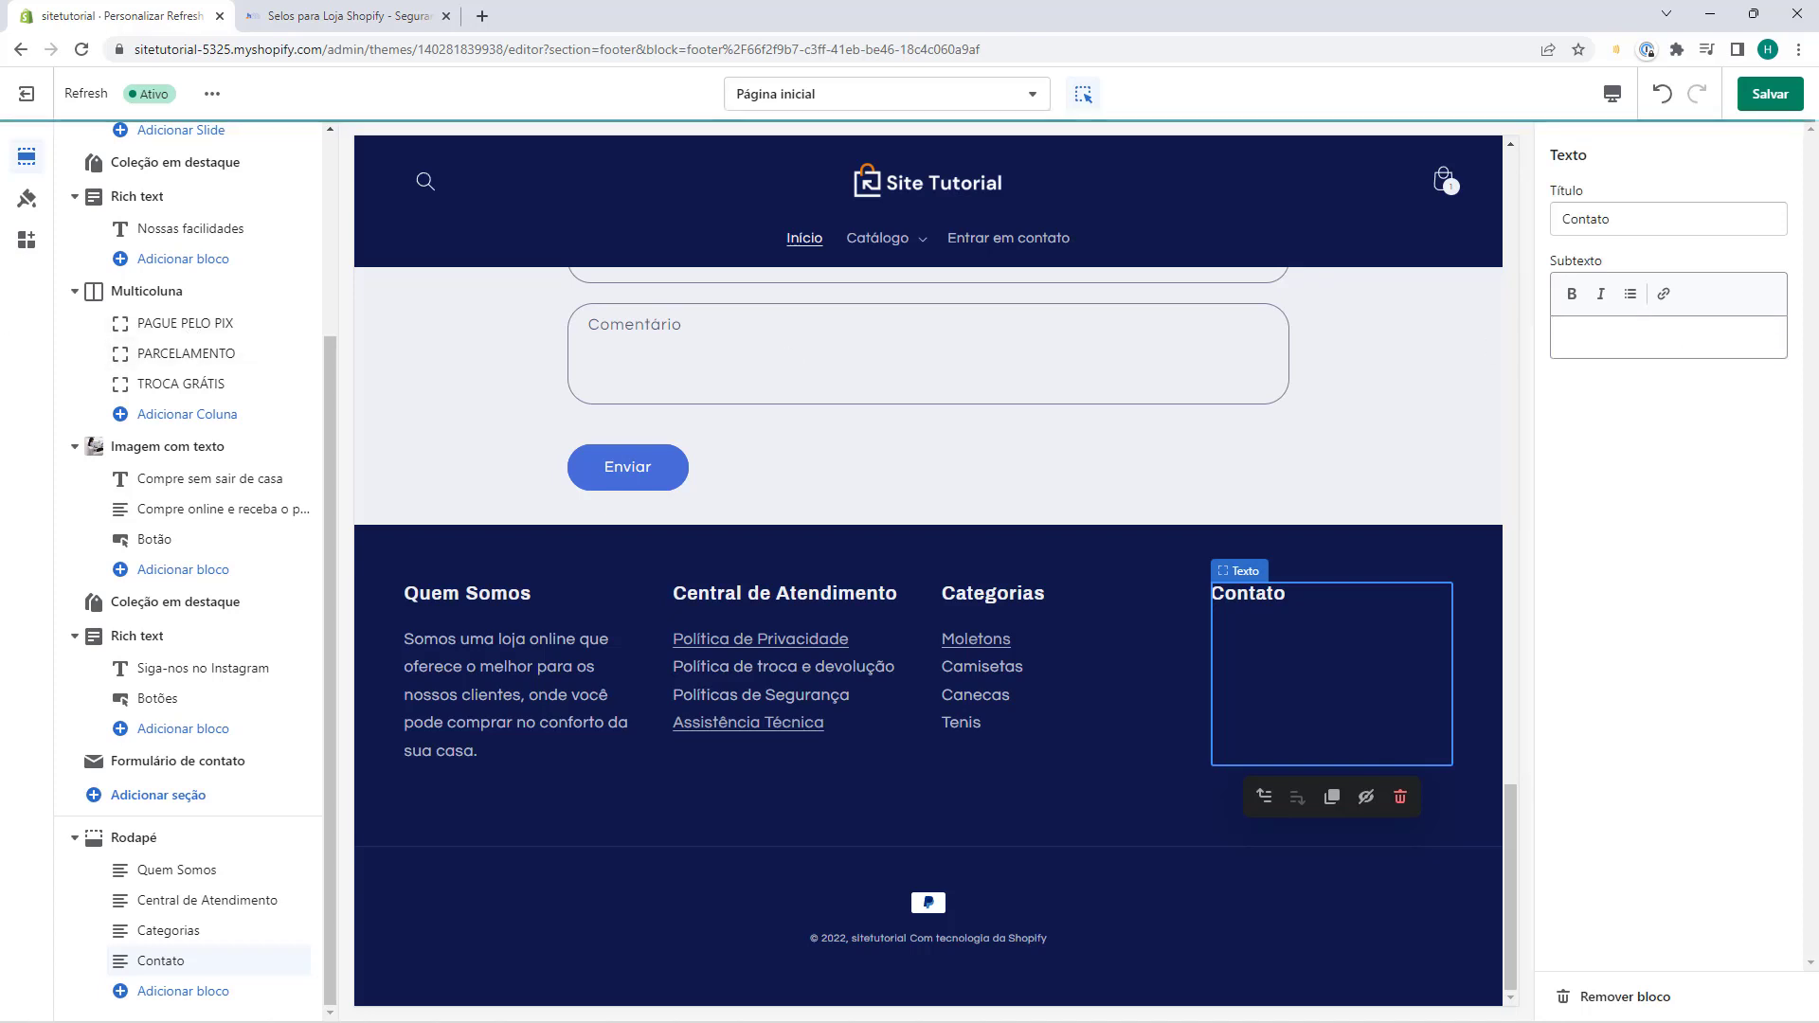
key(ctrl+v)
drag(1581, 333, 1546, 368)
click(1750, 361)
click(1562, 358)
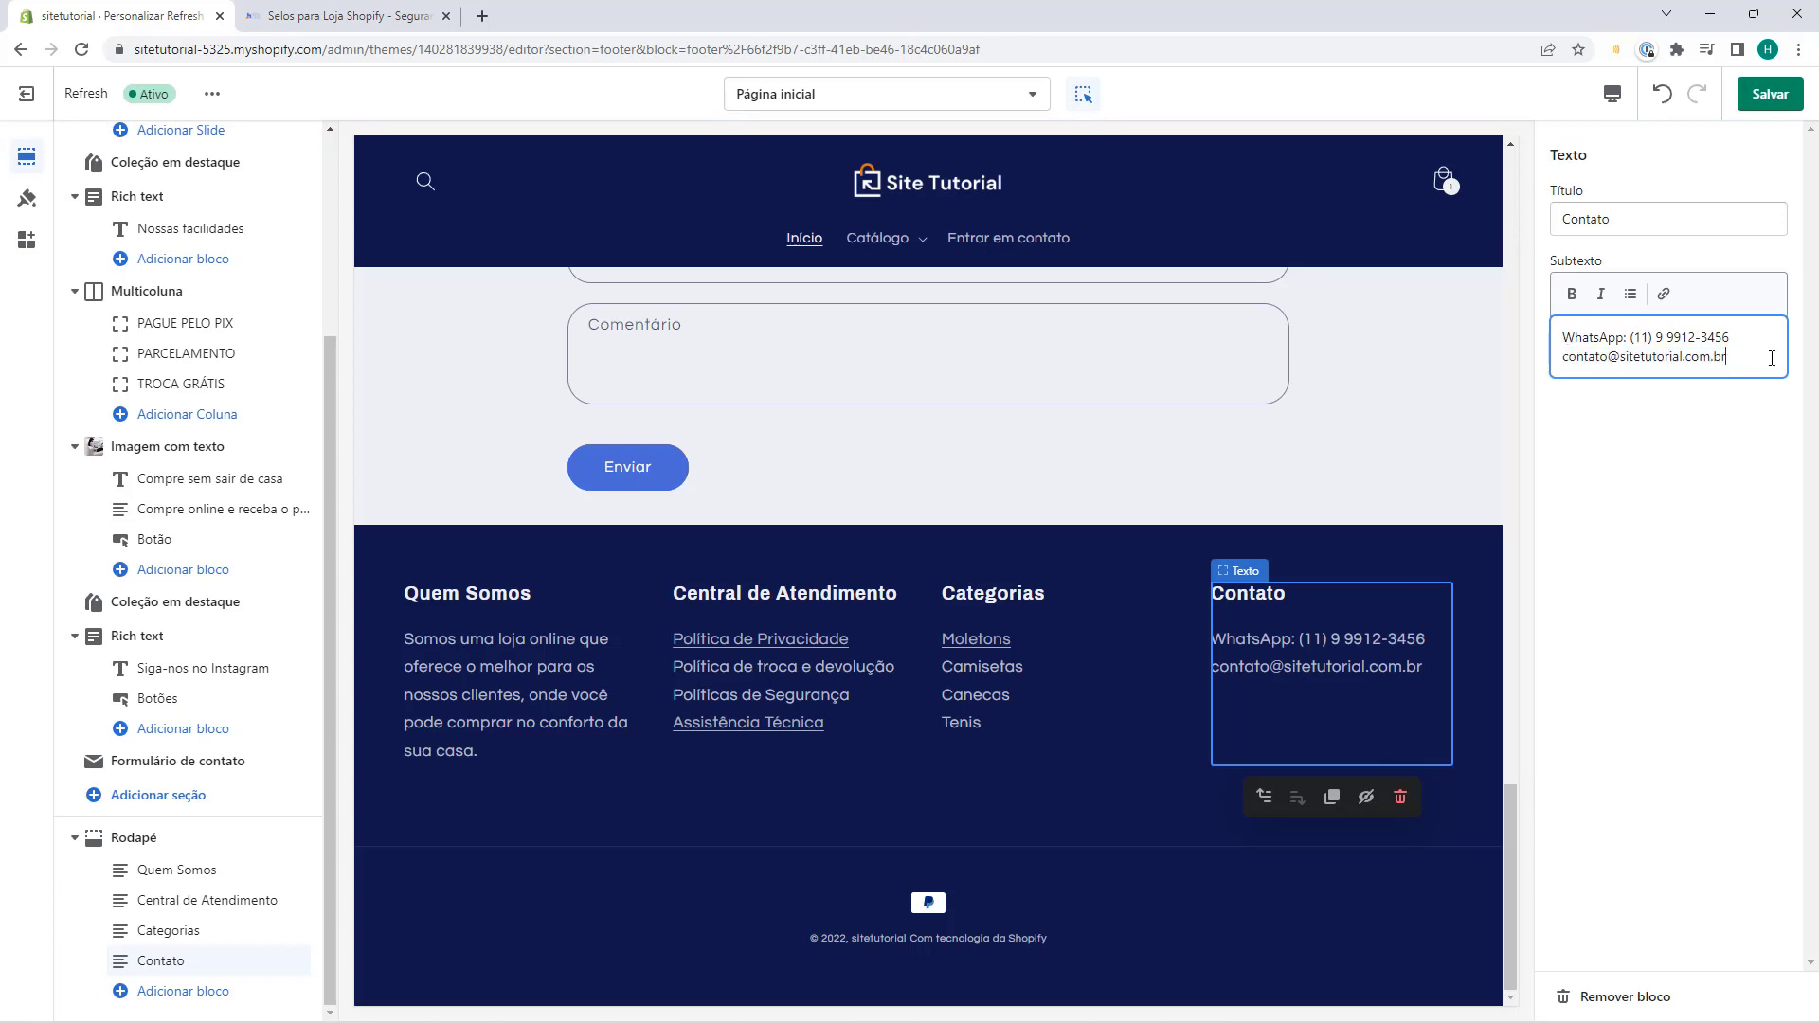
Add below the contact details the heading "Horário de atendimento" and lines "Segunda à Sexta: 08:00 às 18:00", "Sábado: 08:00 às 12:00", "Domingo: Fechado".
key(Return)
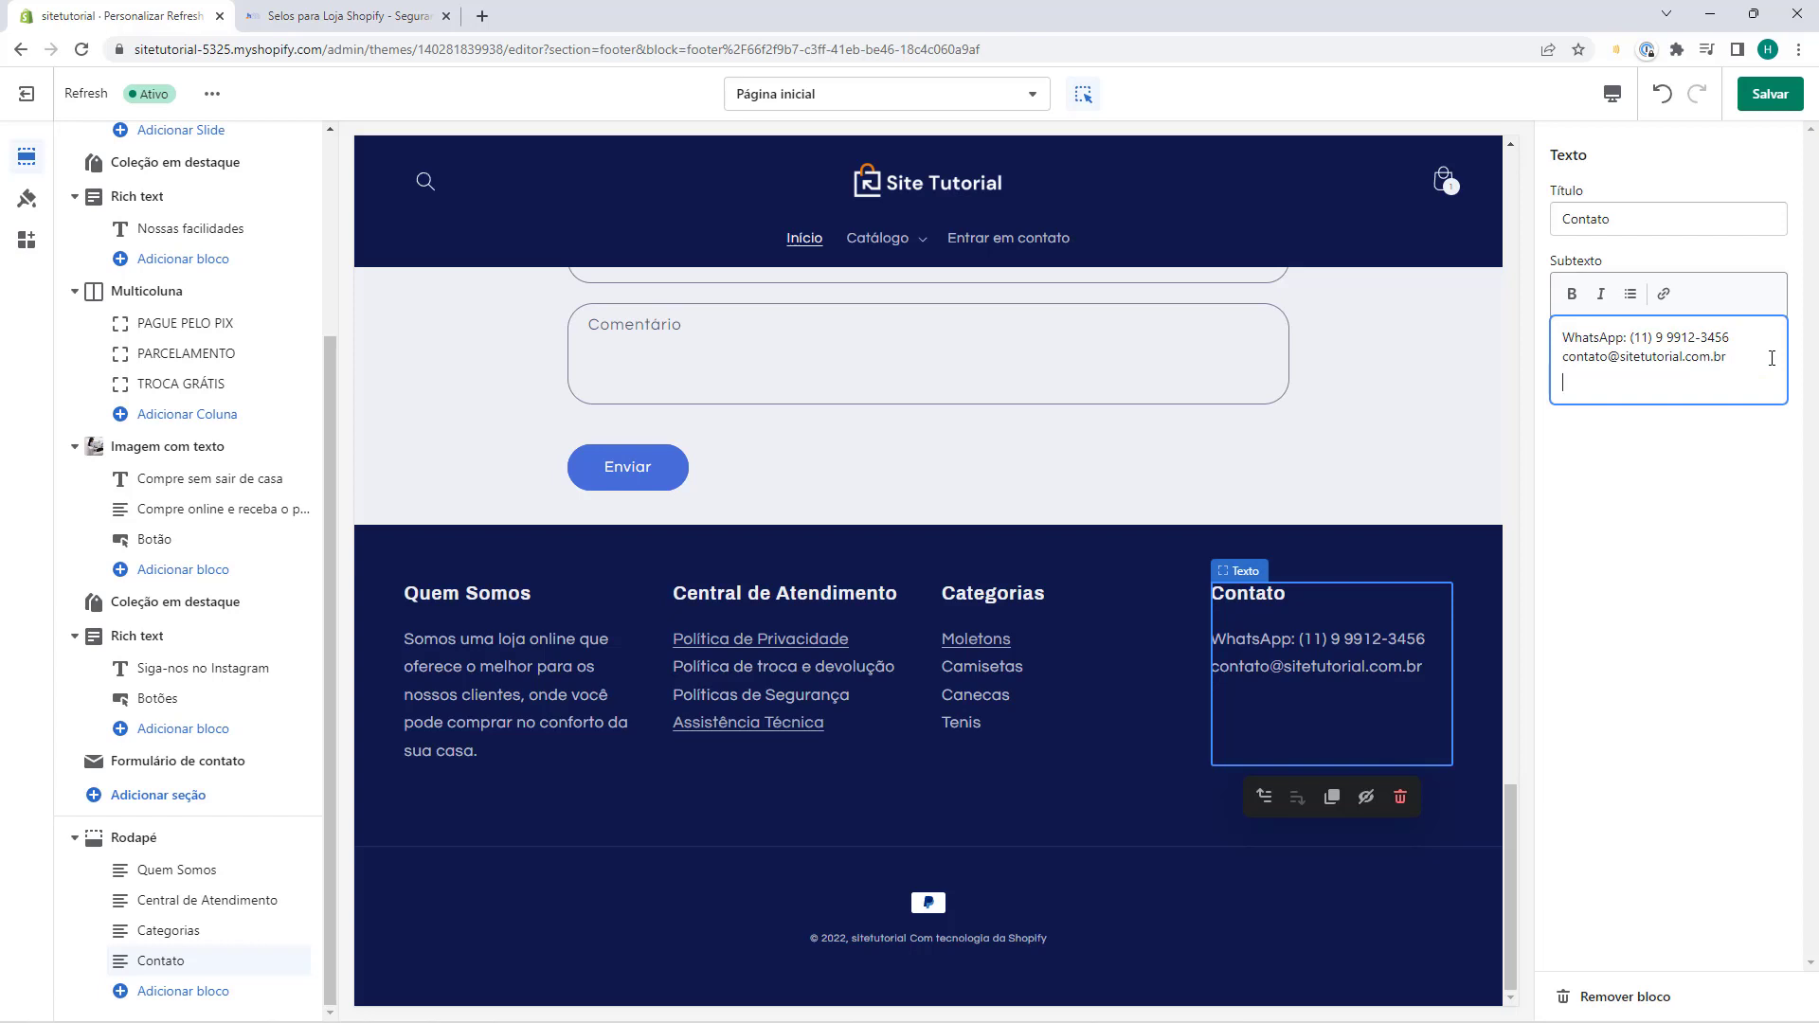
key(Return)
text(Horário de atendimento Segunda à Sexta: 08:00 às 18:00 Sábado: 08:00 às 12:00 Domingo: Fechado)
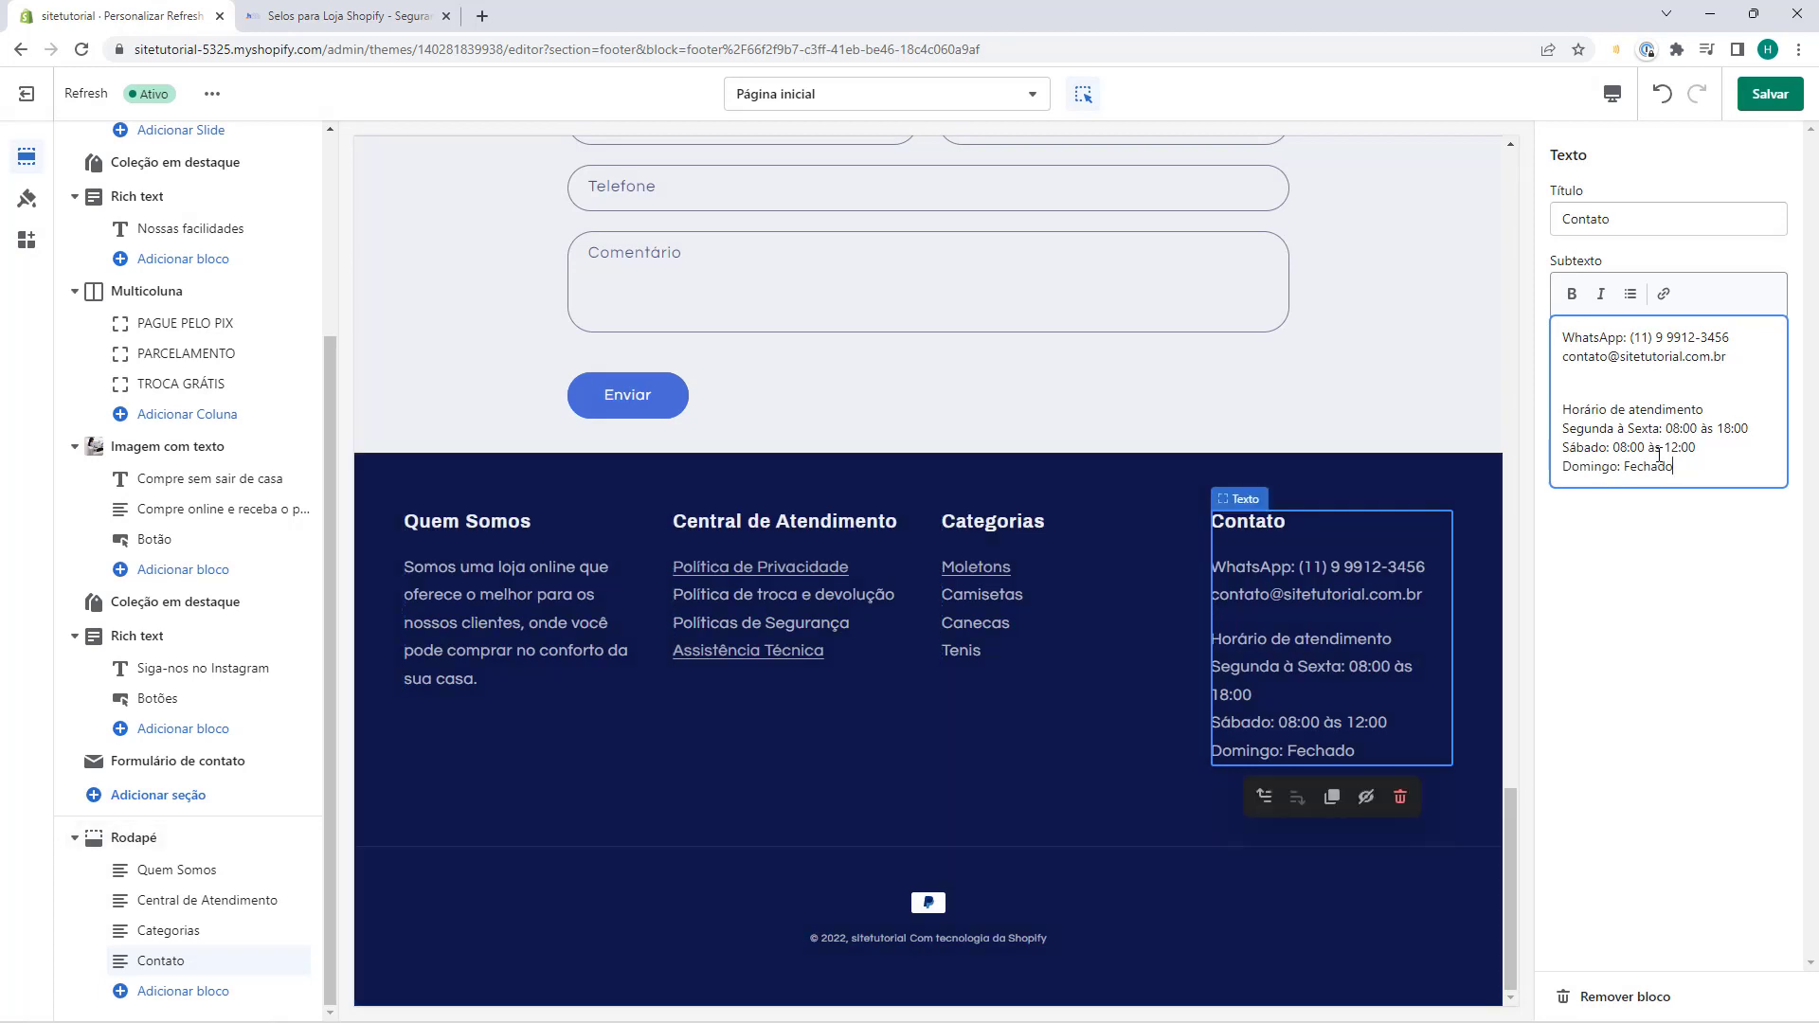
Make the "Horário de atendimento" line in the Contato subtext bold.
drag(1711, 410, 1557, 417)
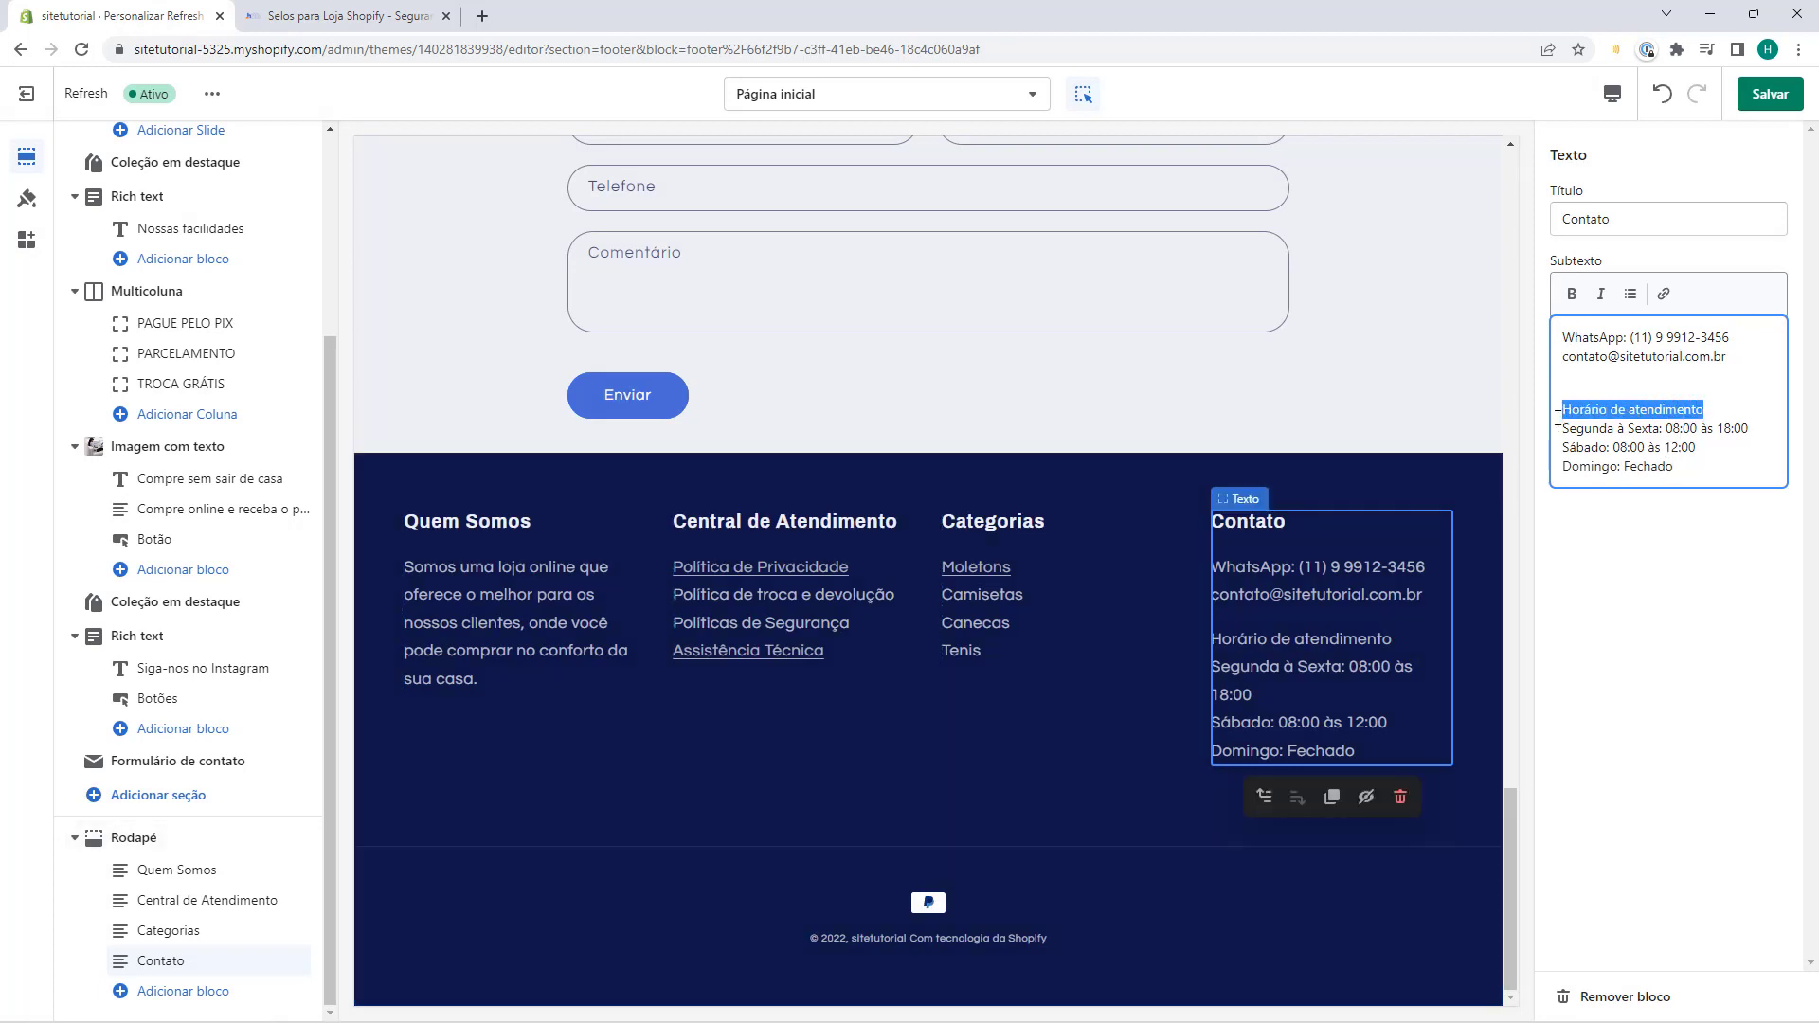
click(1573, 300)
click(1602, 410)
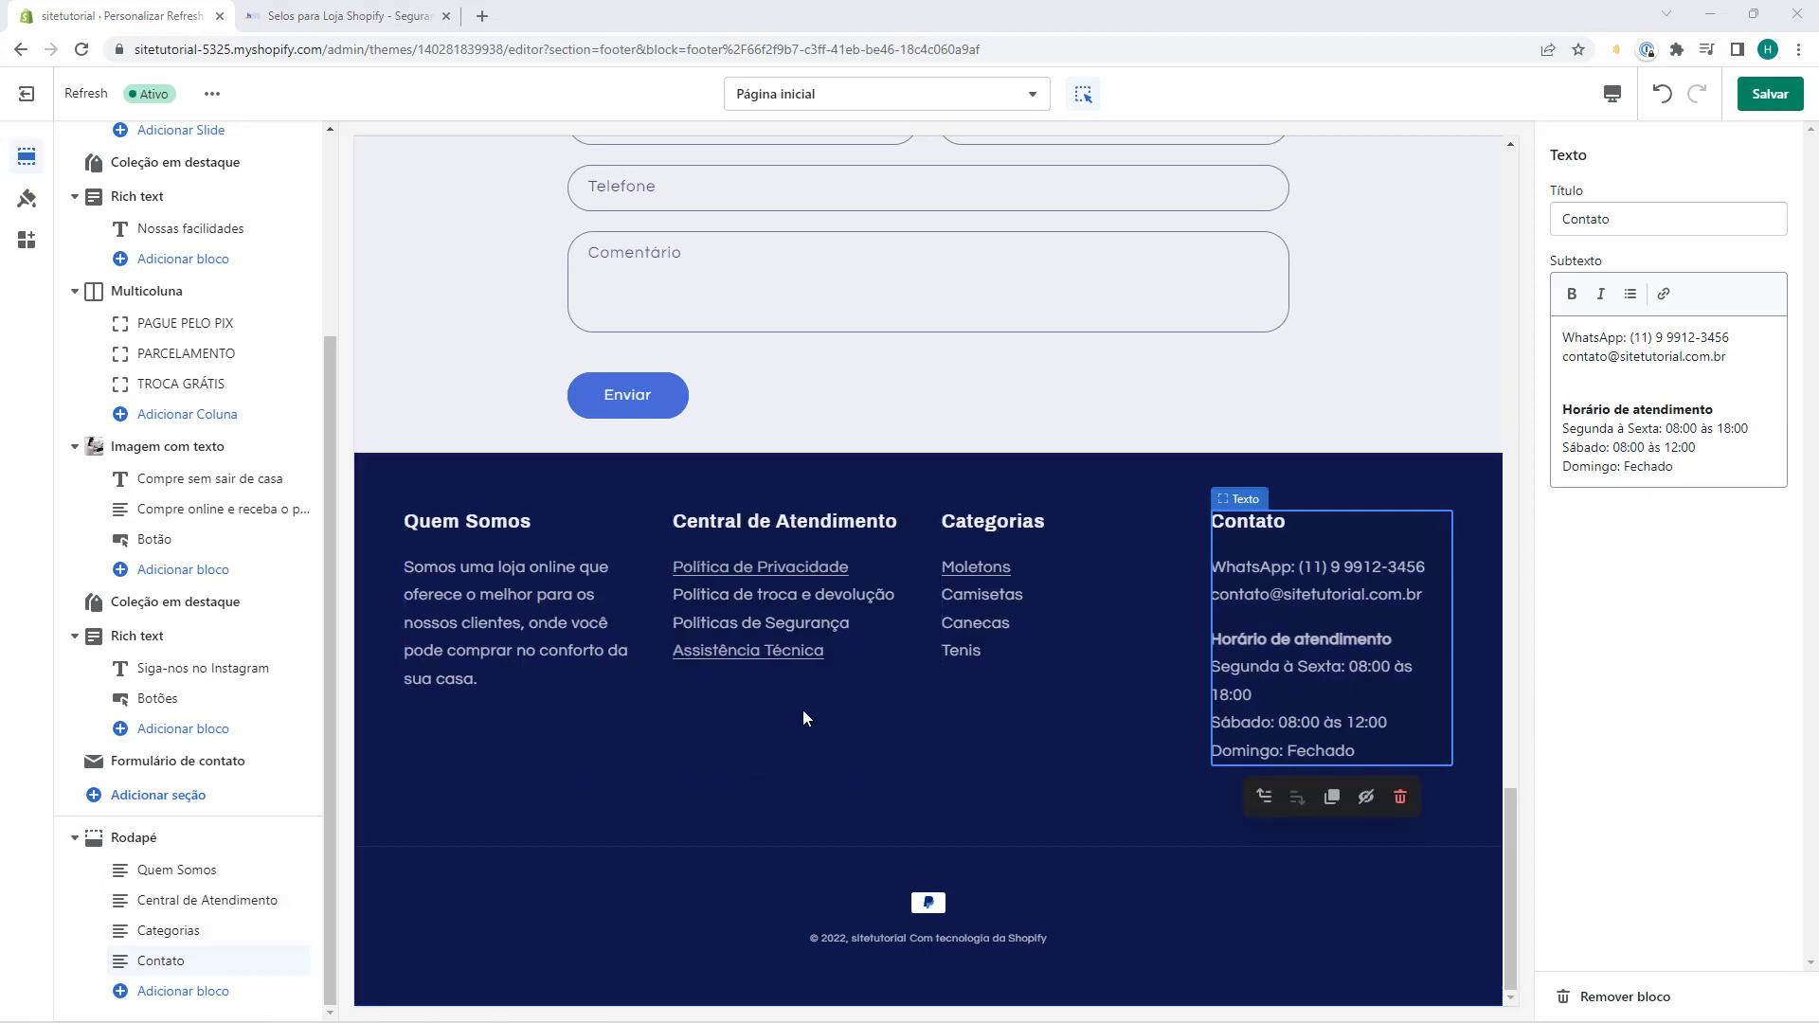
click(647, 824)
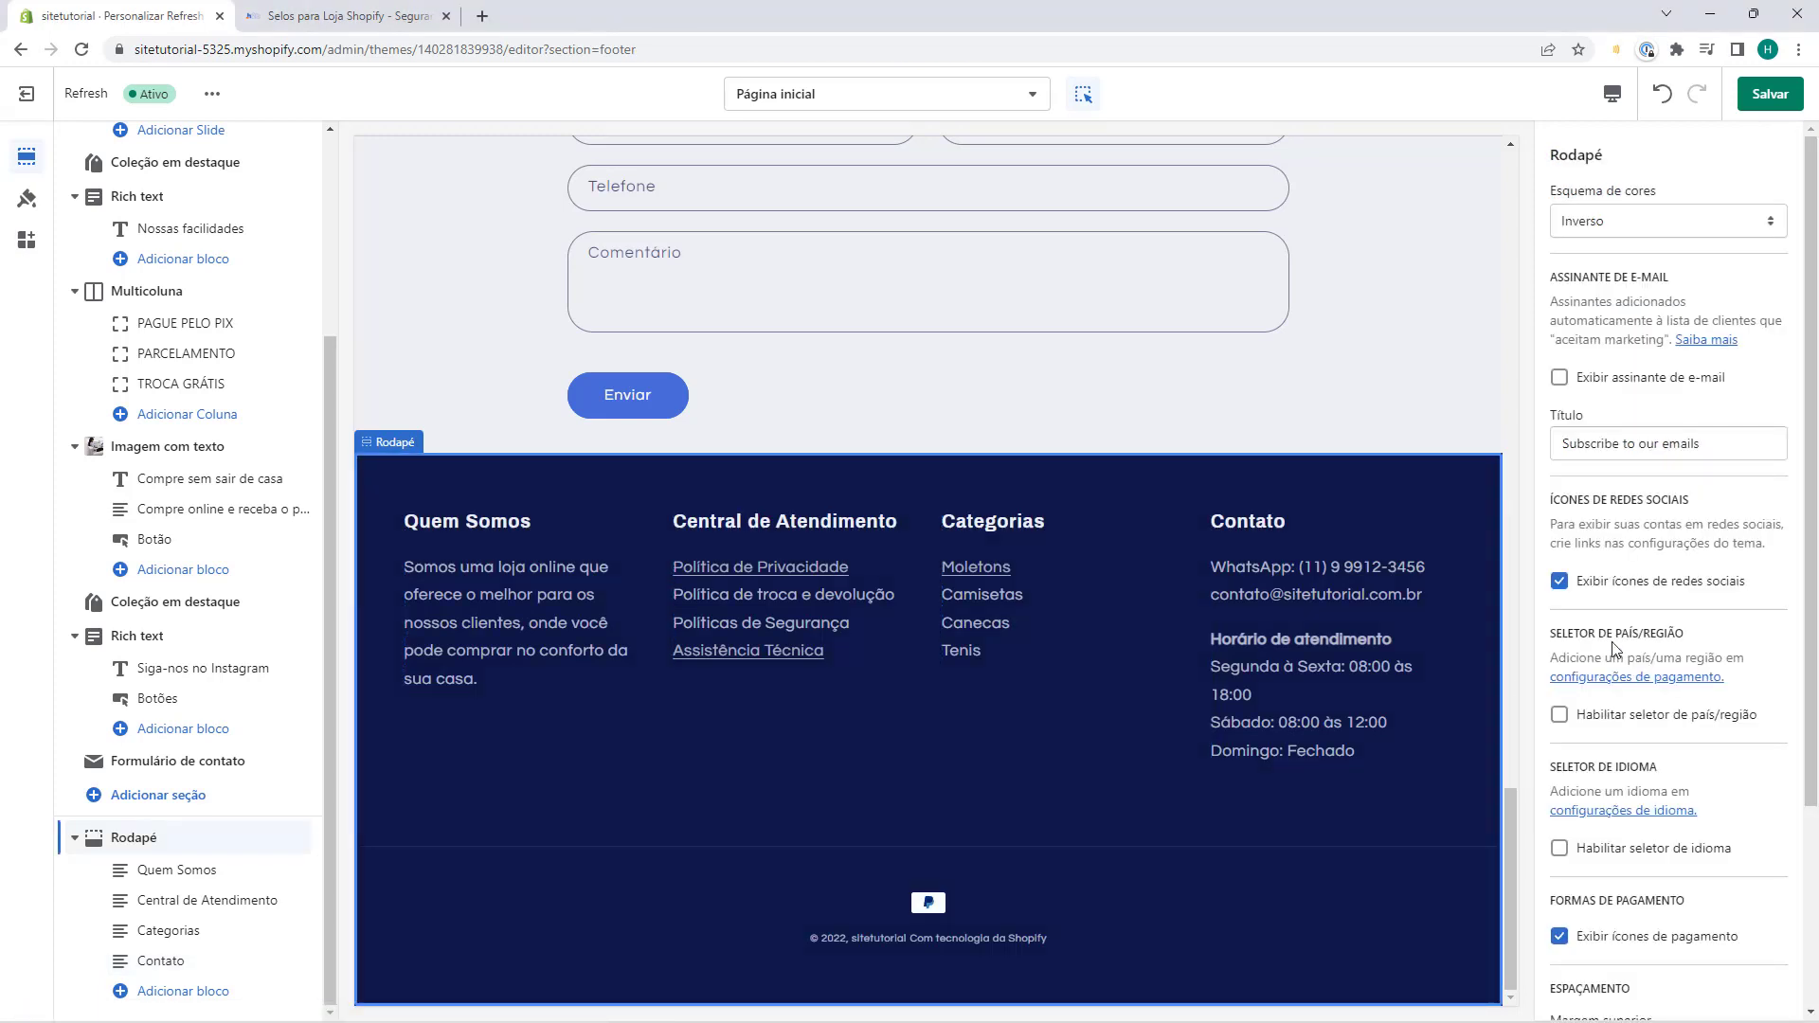
scroll(1594, 431, down, 3)
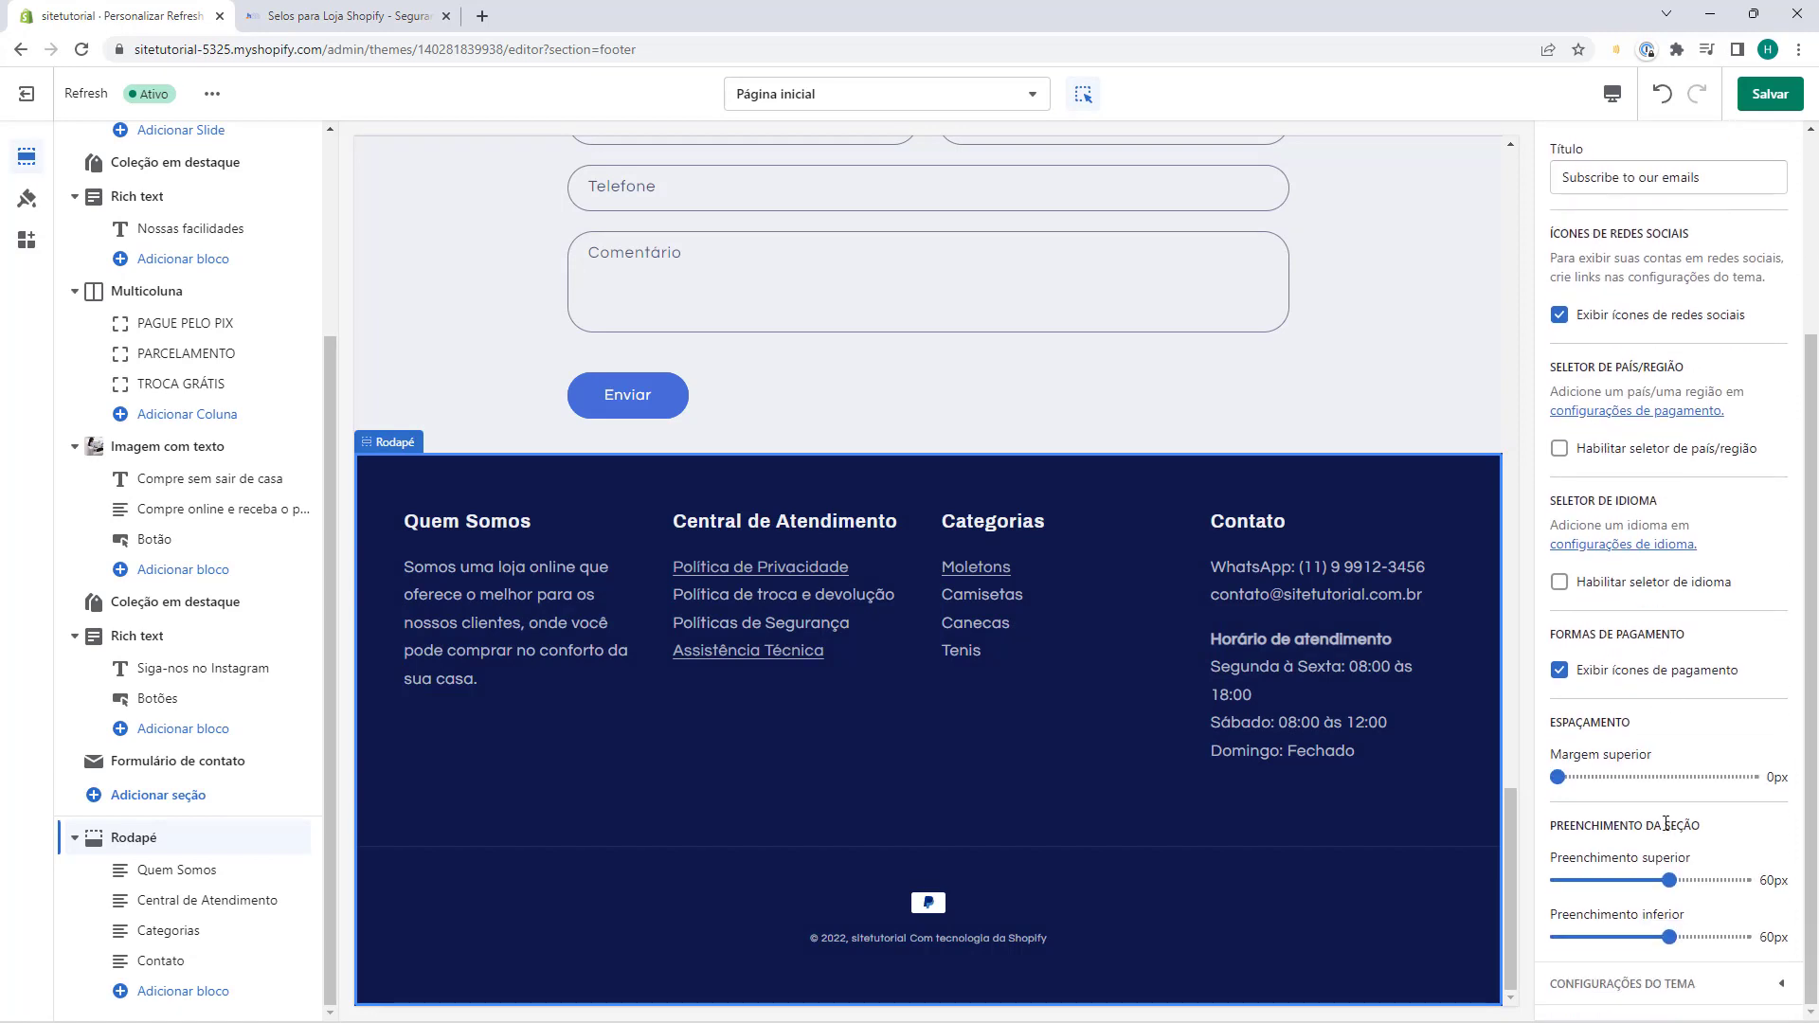
click(1621, 985)
scroll(1620, 948, down, 7)
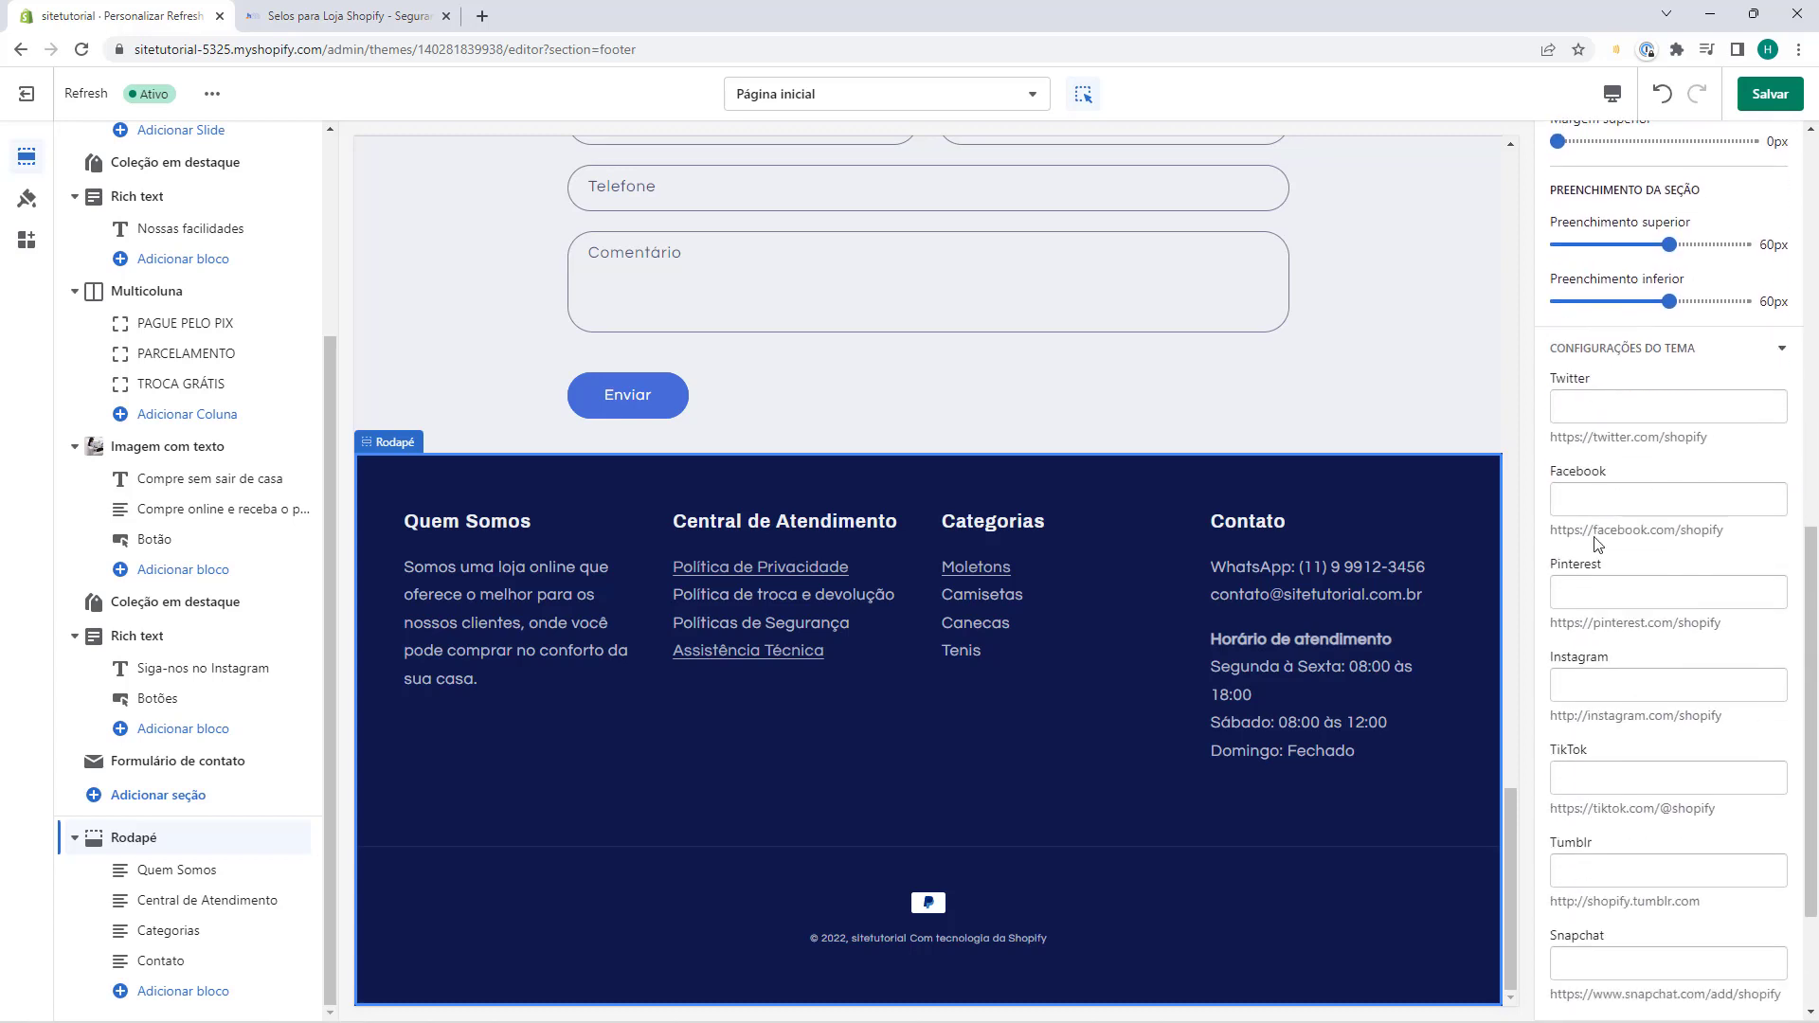
scroll(1599, 544, down, 2)
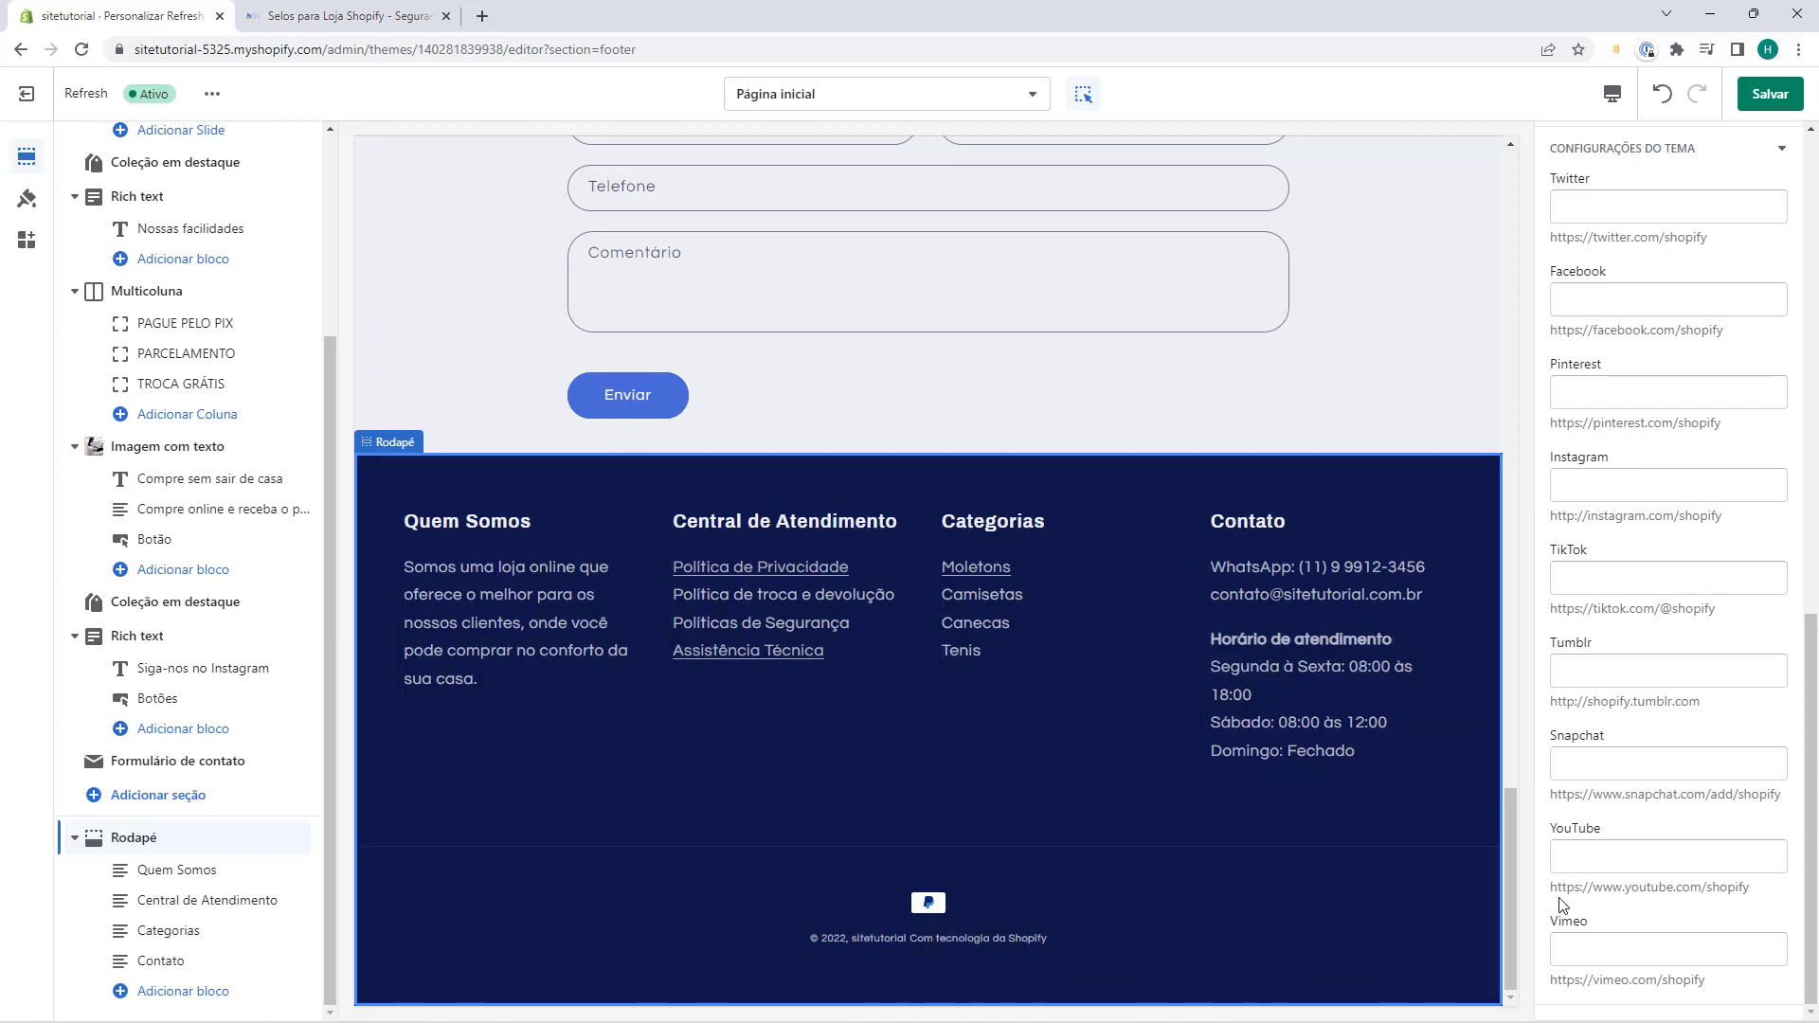
scroll(1579, 869, up, 1)
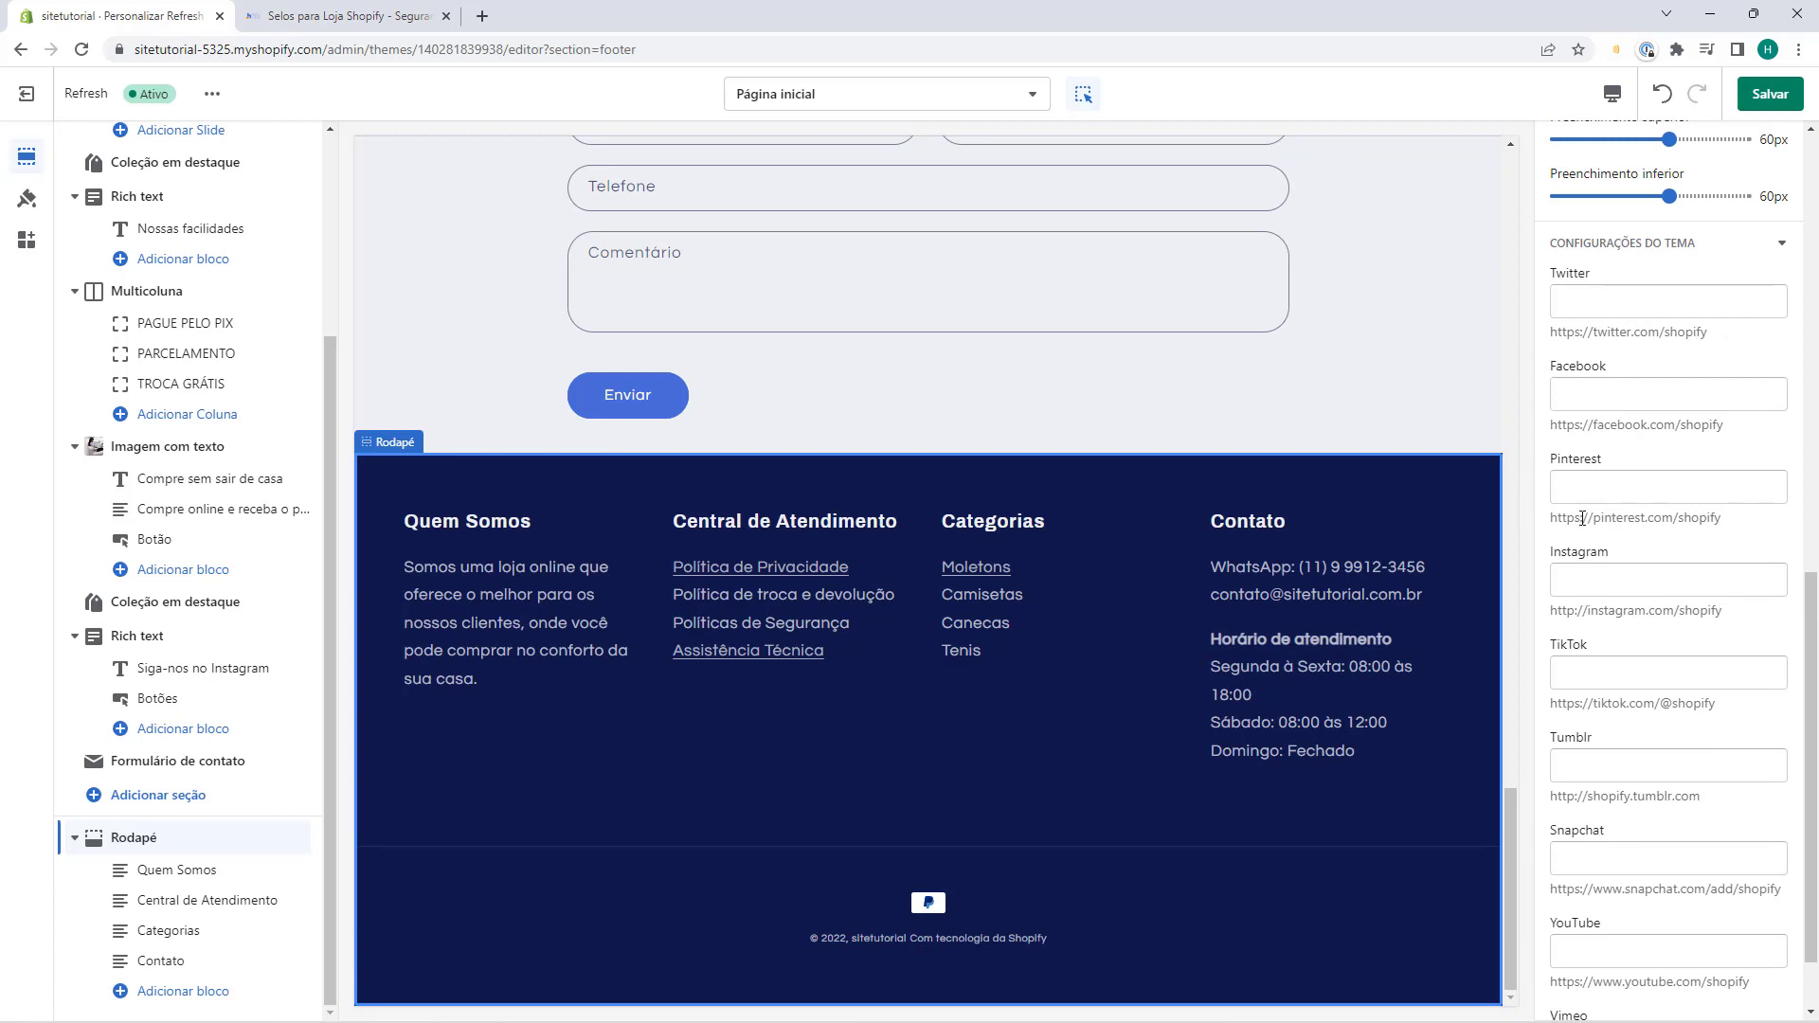
scroll(1612, 658, down, 1)
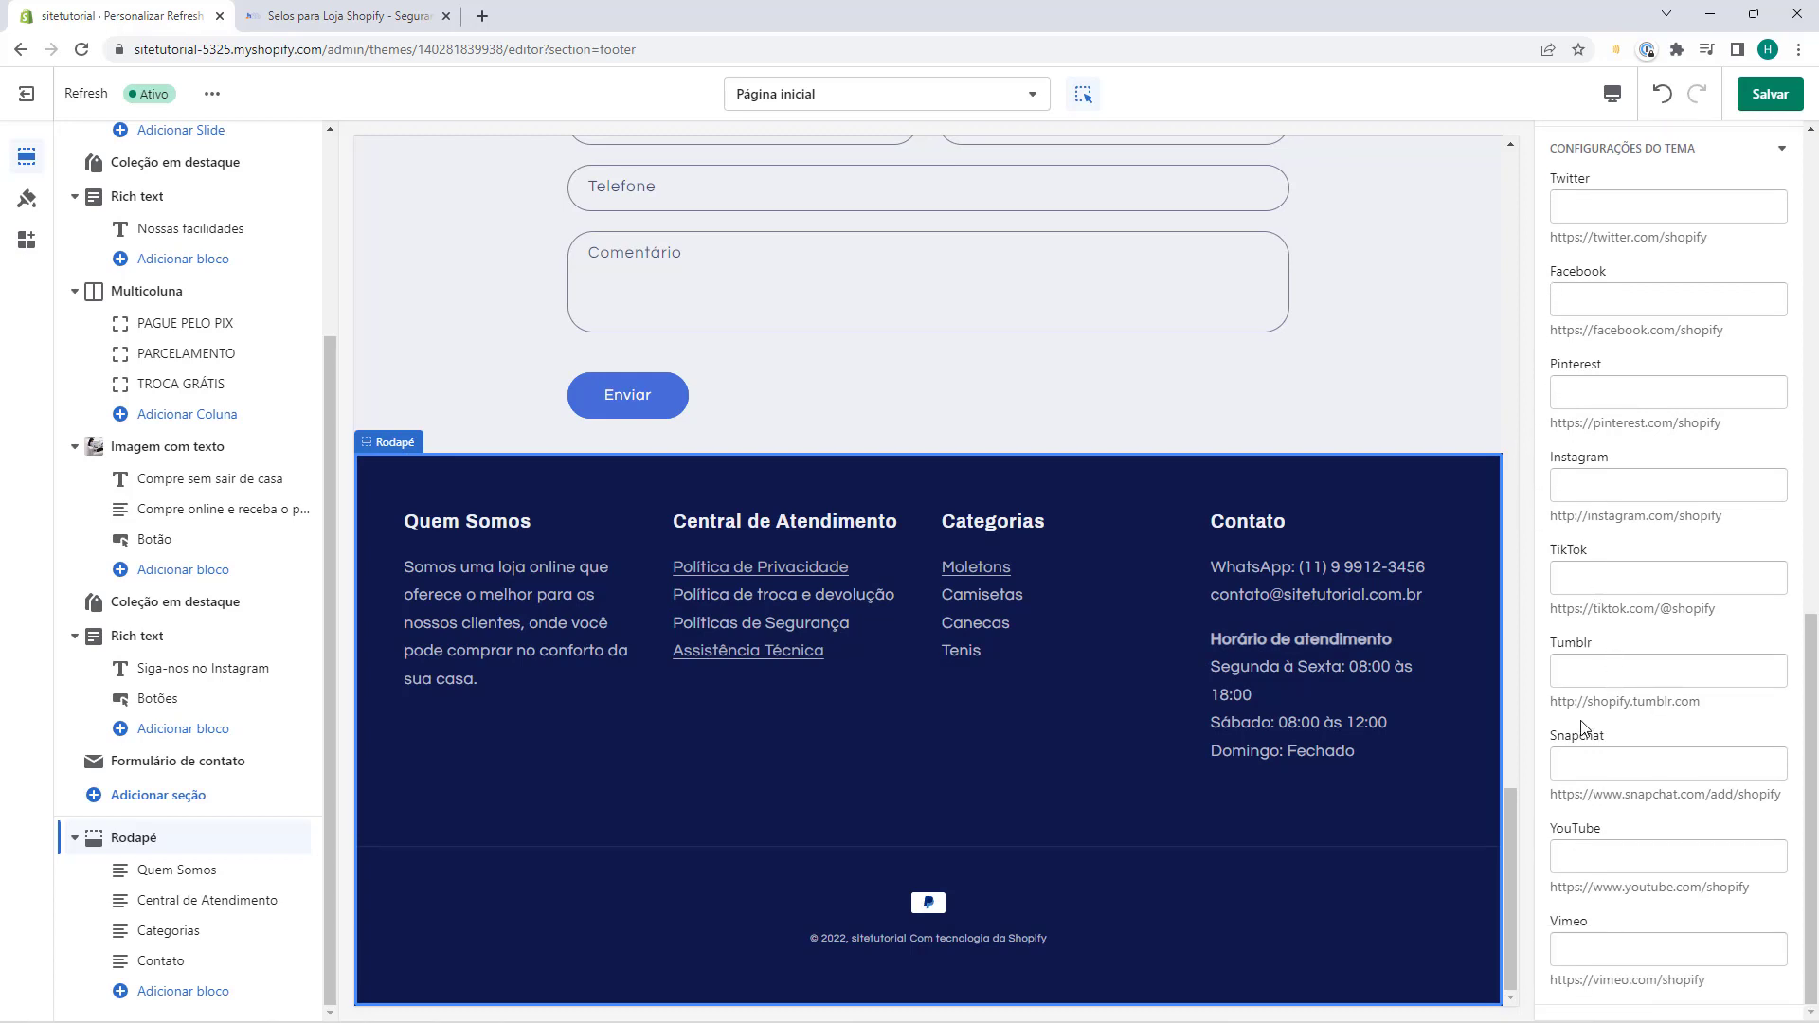
scroll(1601, 819, up, 1)
click(1557, 405)
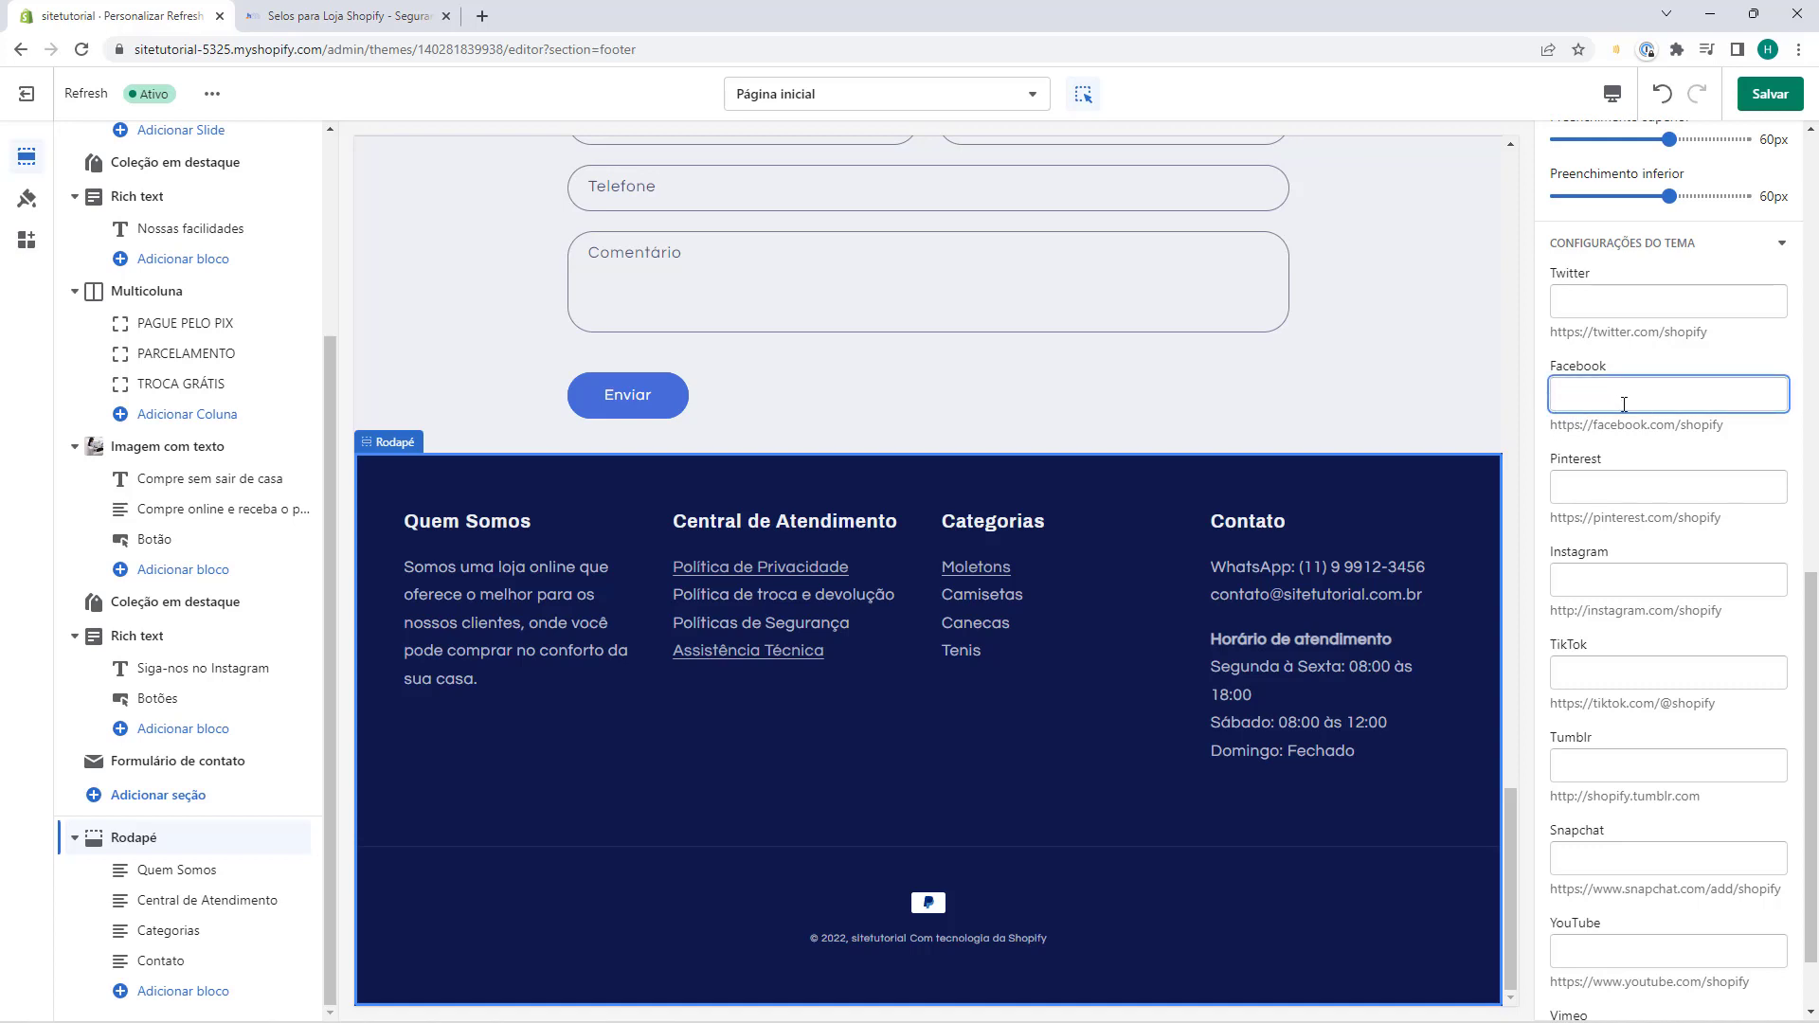
text(https://facebook.com/shopify)
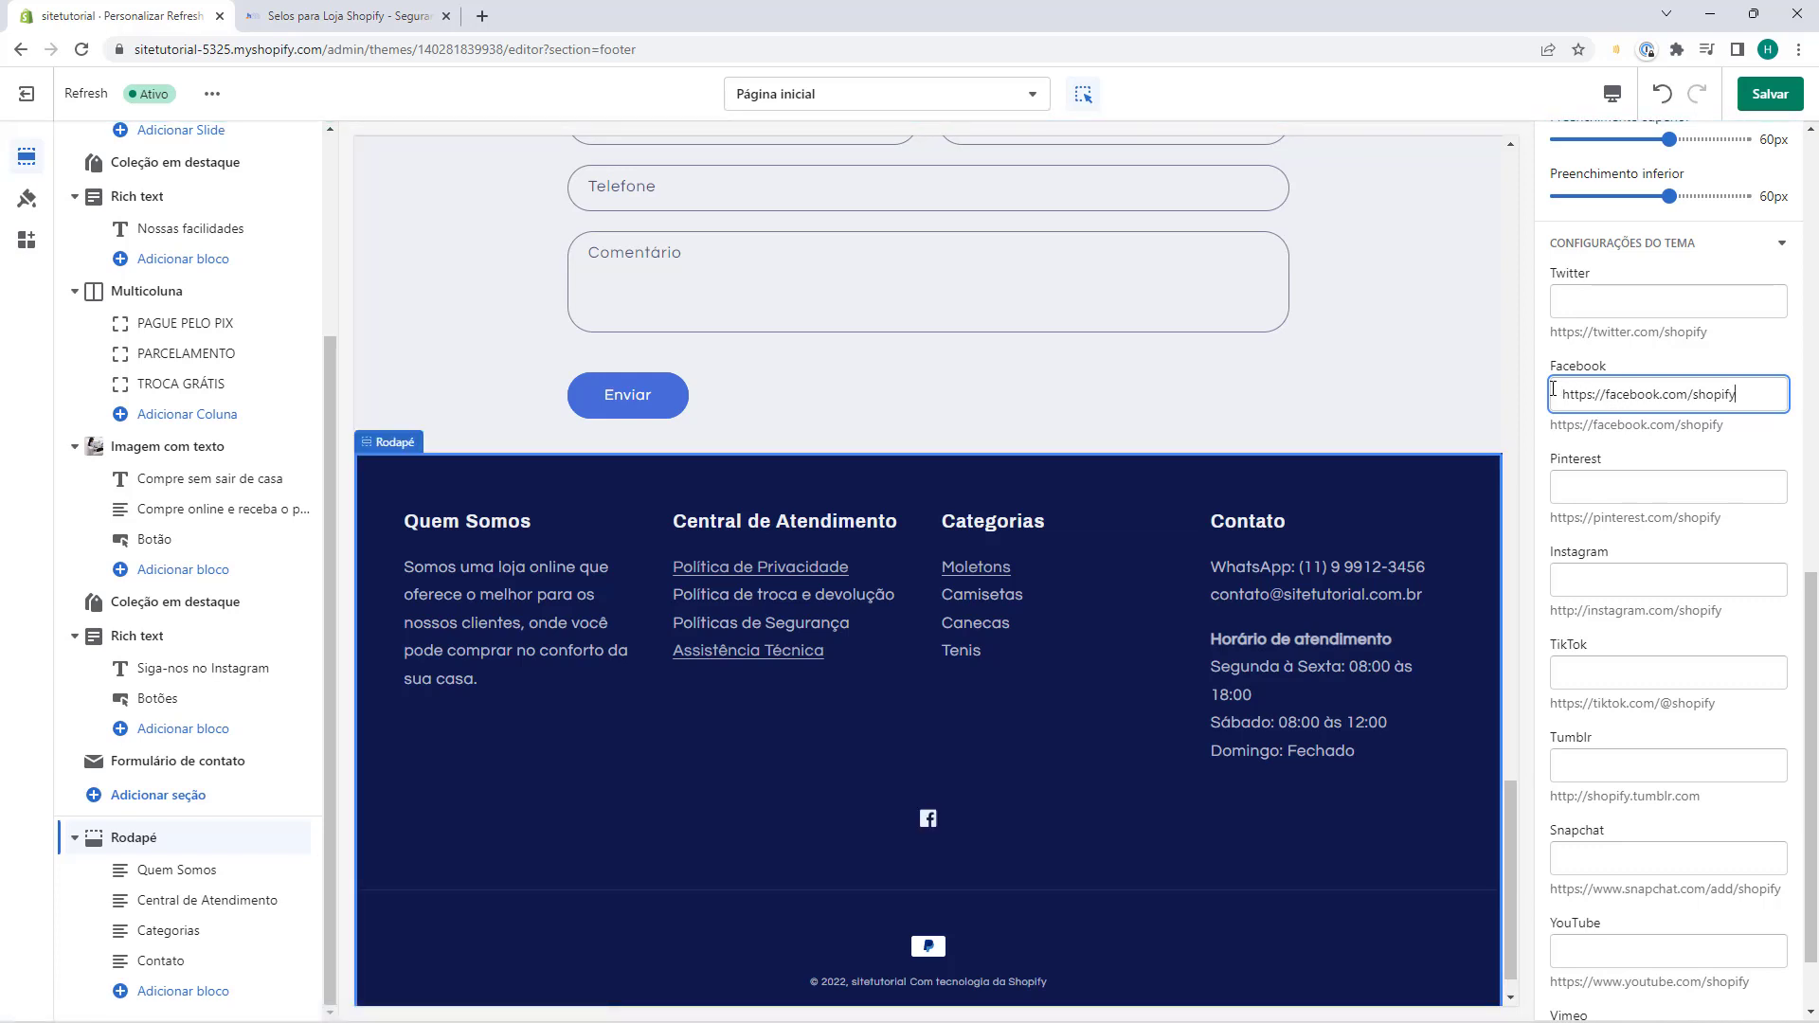
double_click(1577, 394)
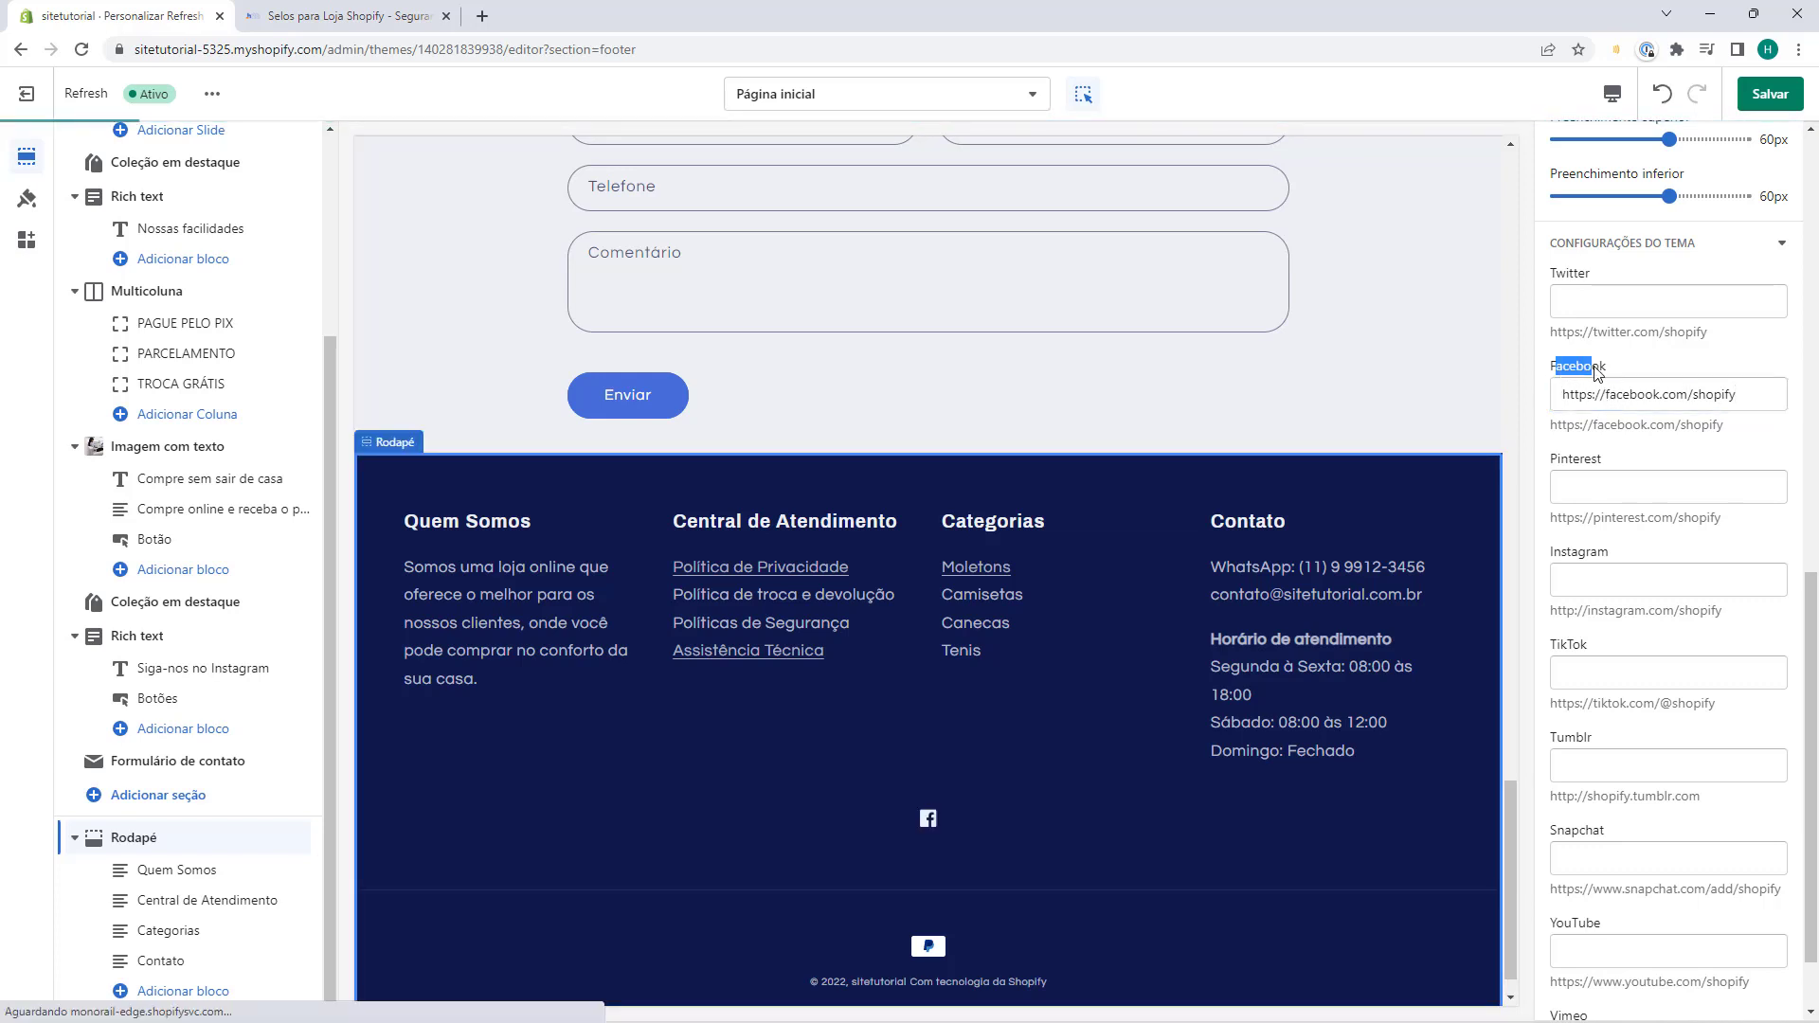
click(1591, 389)
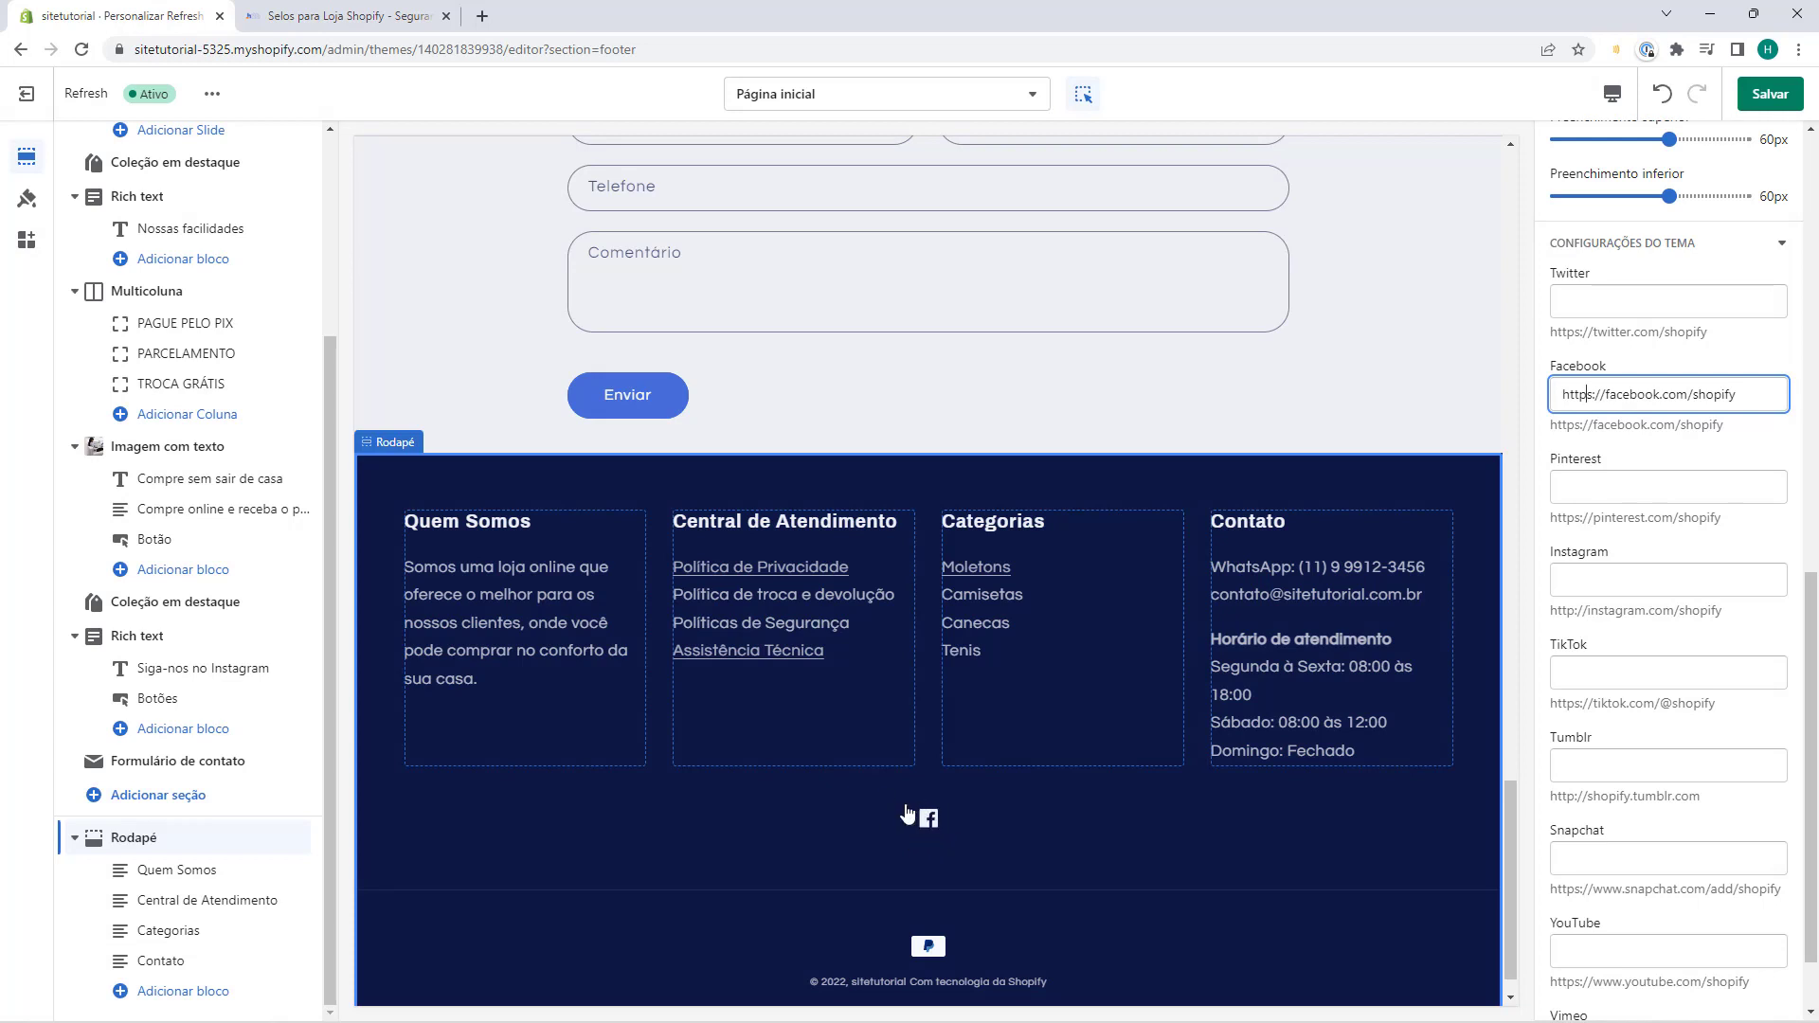
click(1577, 580)
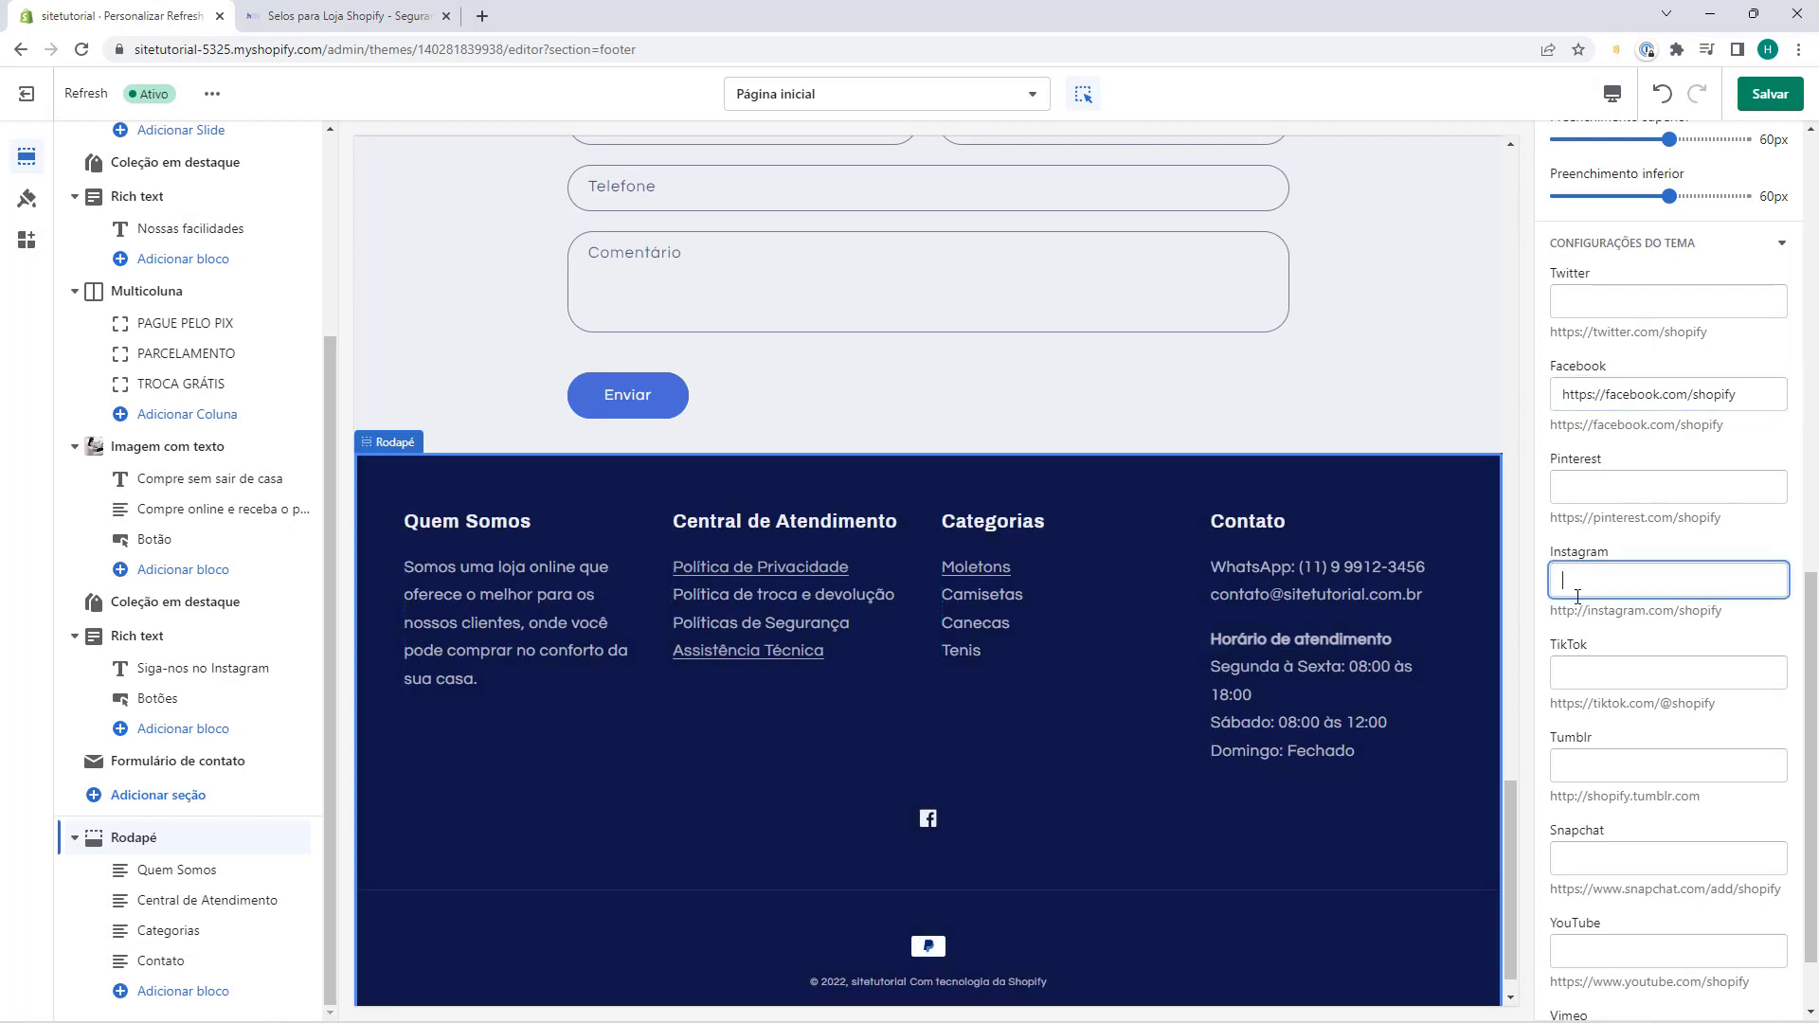
triple_click(1578, 609)
key(ctrl+c)
click(1579, 583)
key(ctrl+v)
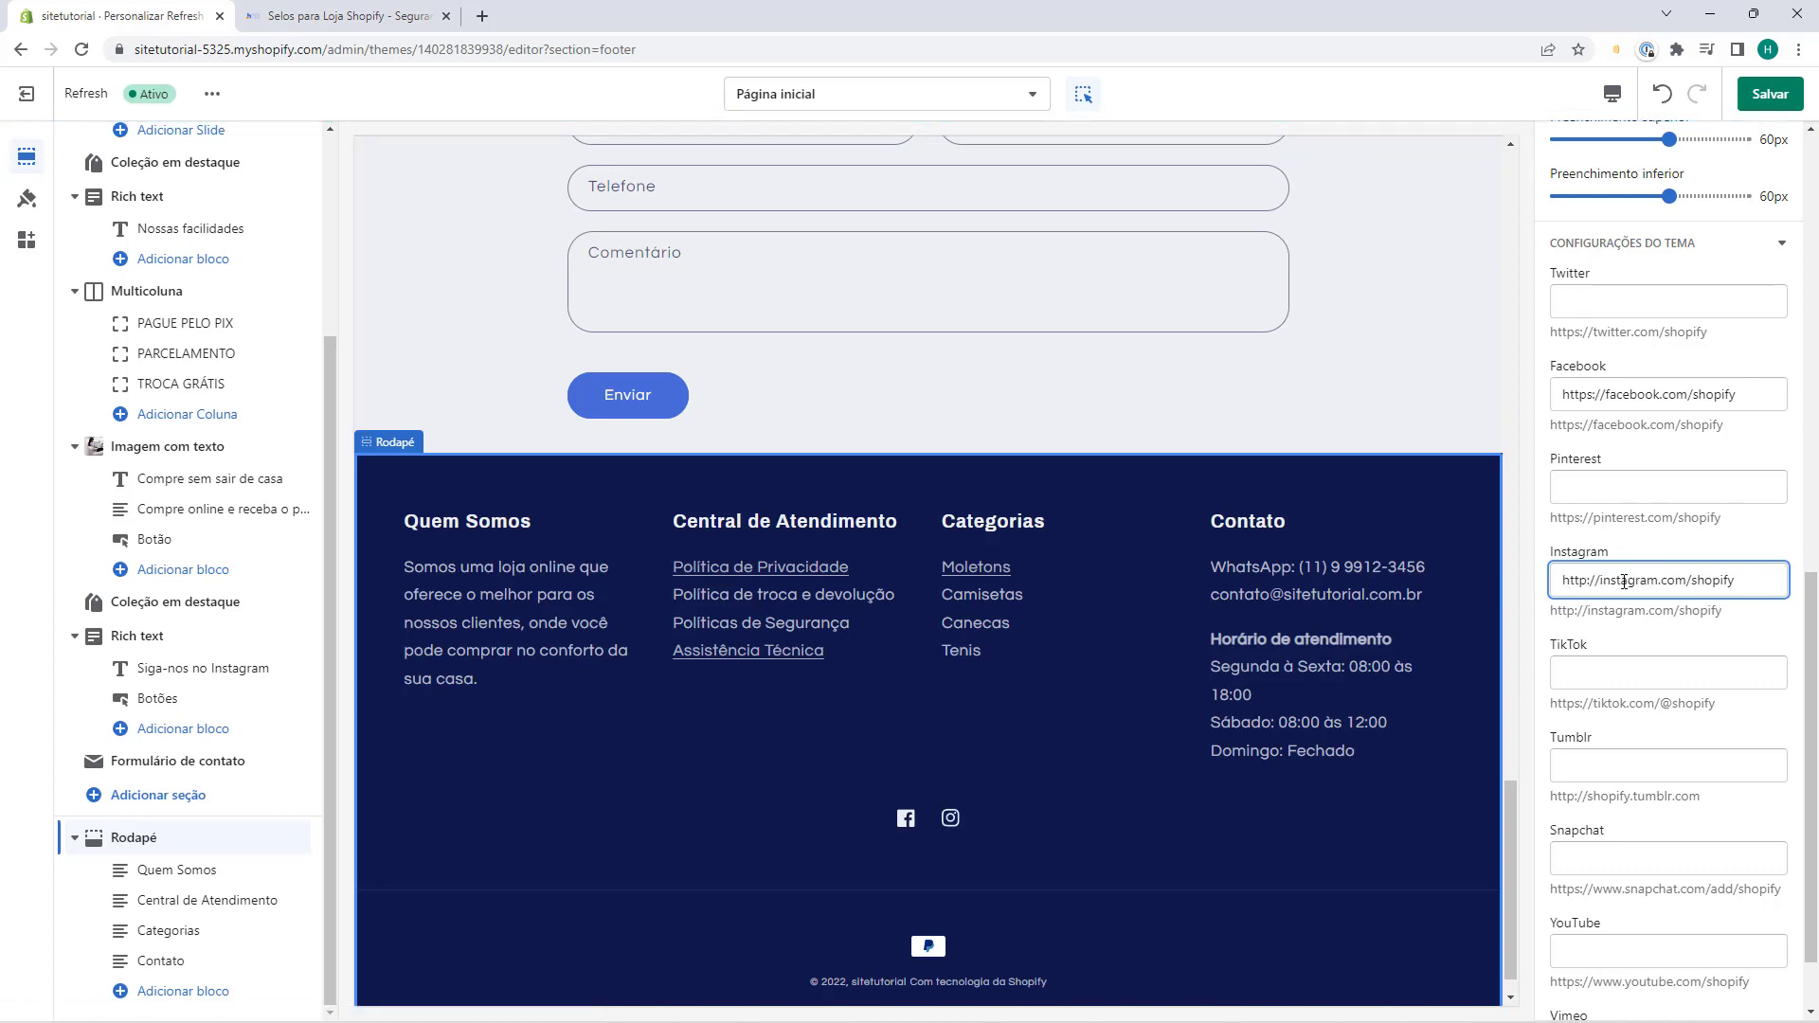
click(1597, 673)
triple_click(1598, 703)
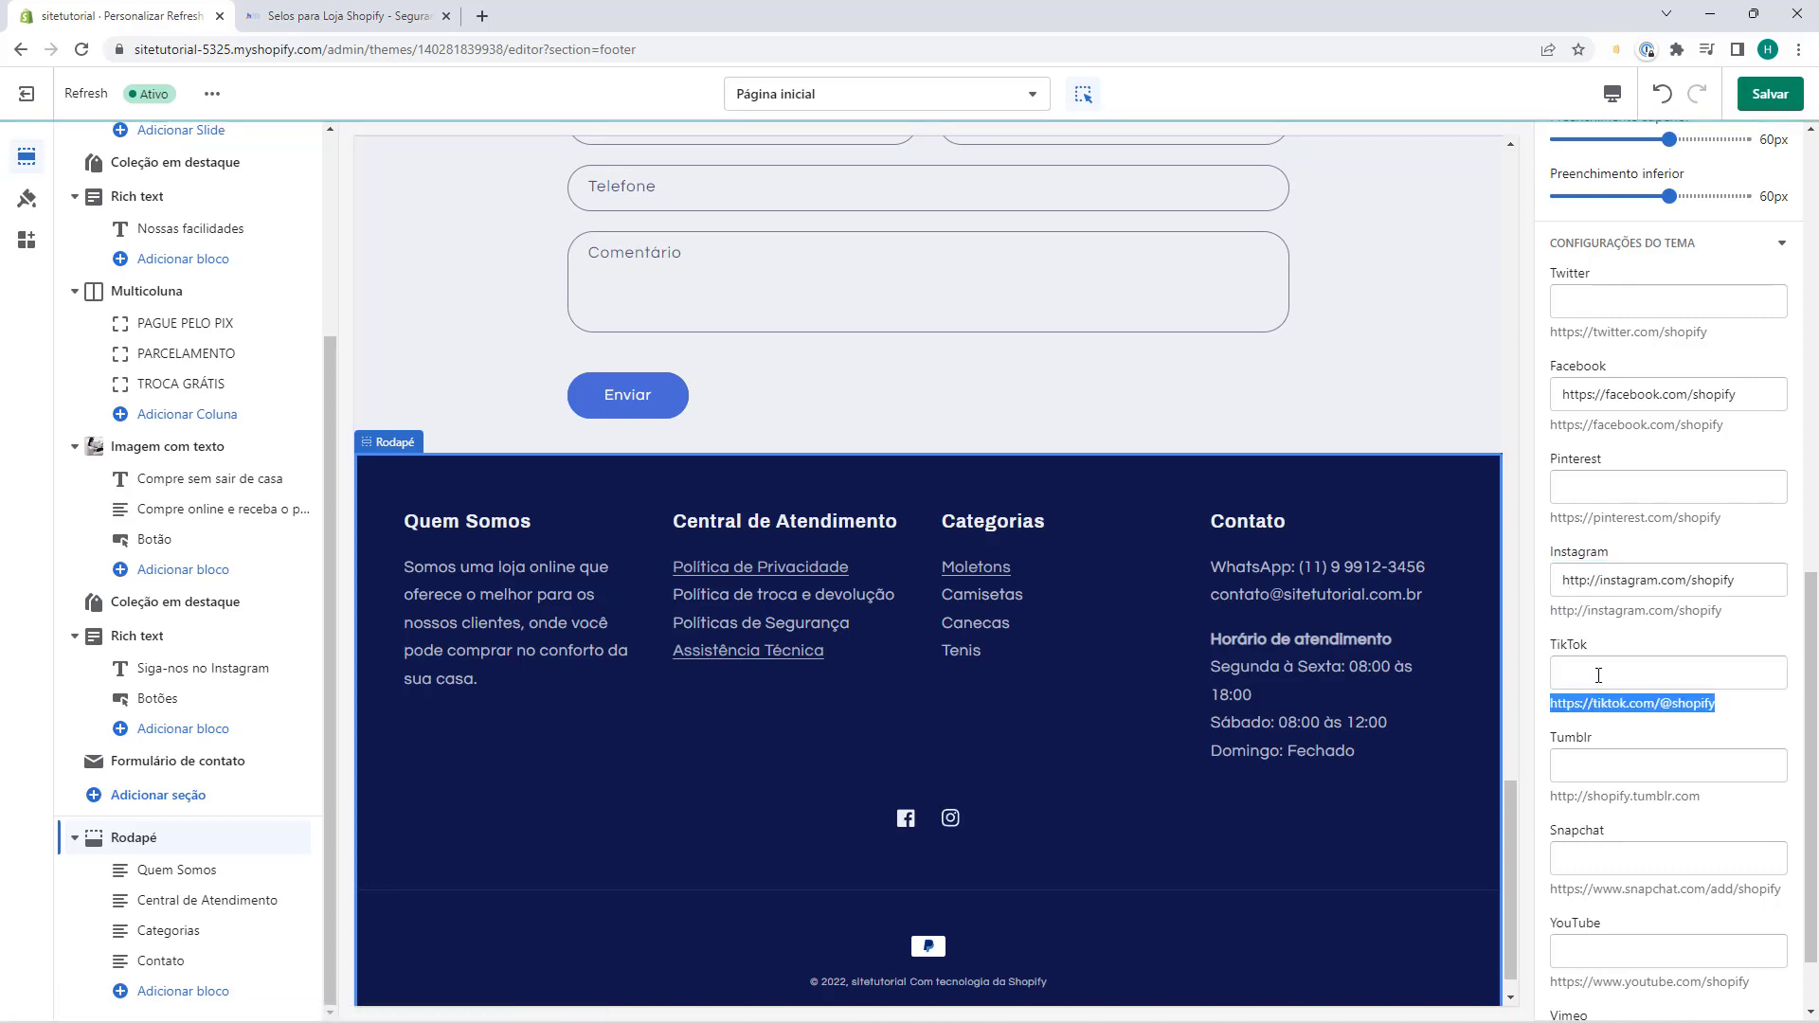
click(1599, 674)
text(https://tiktok.com/@shopify)
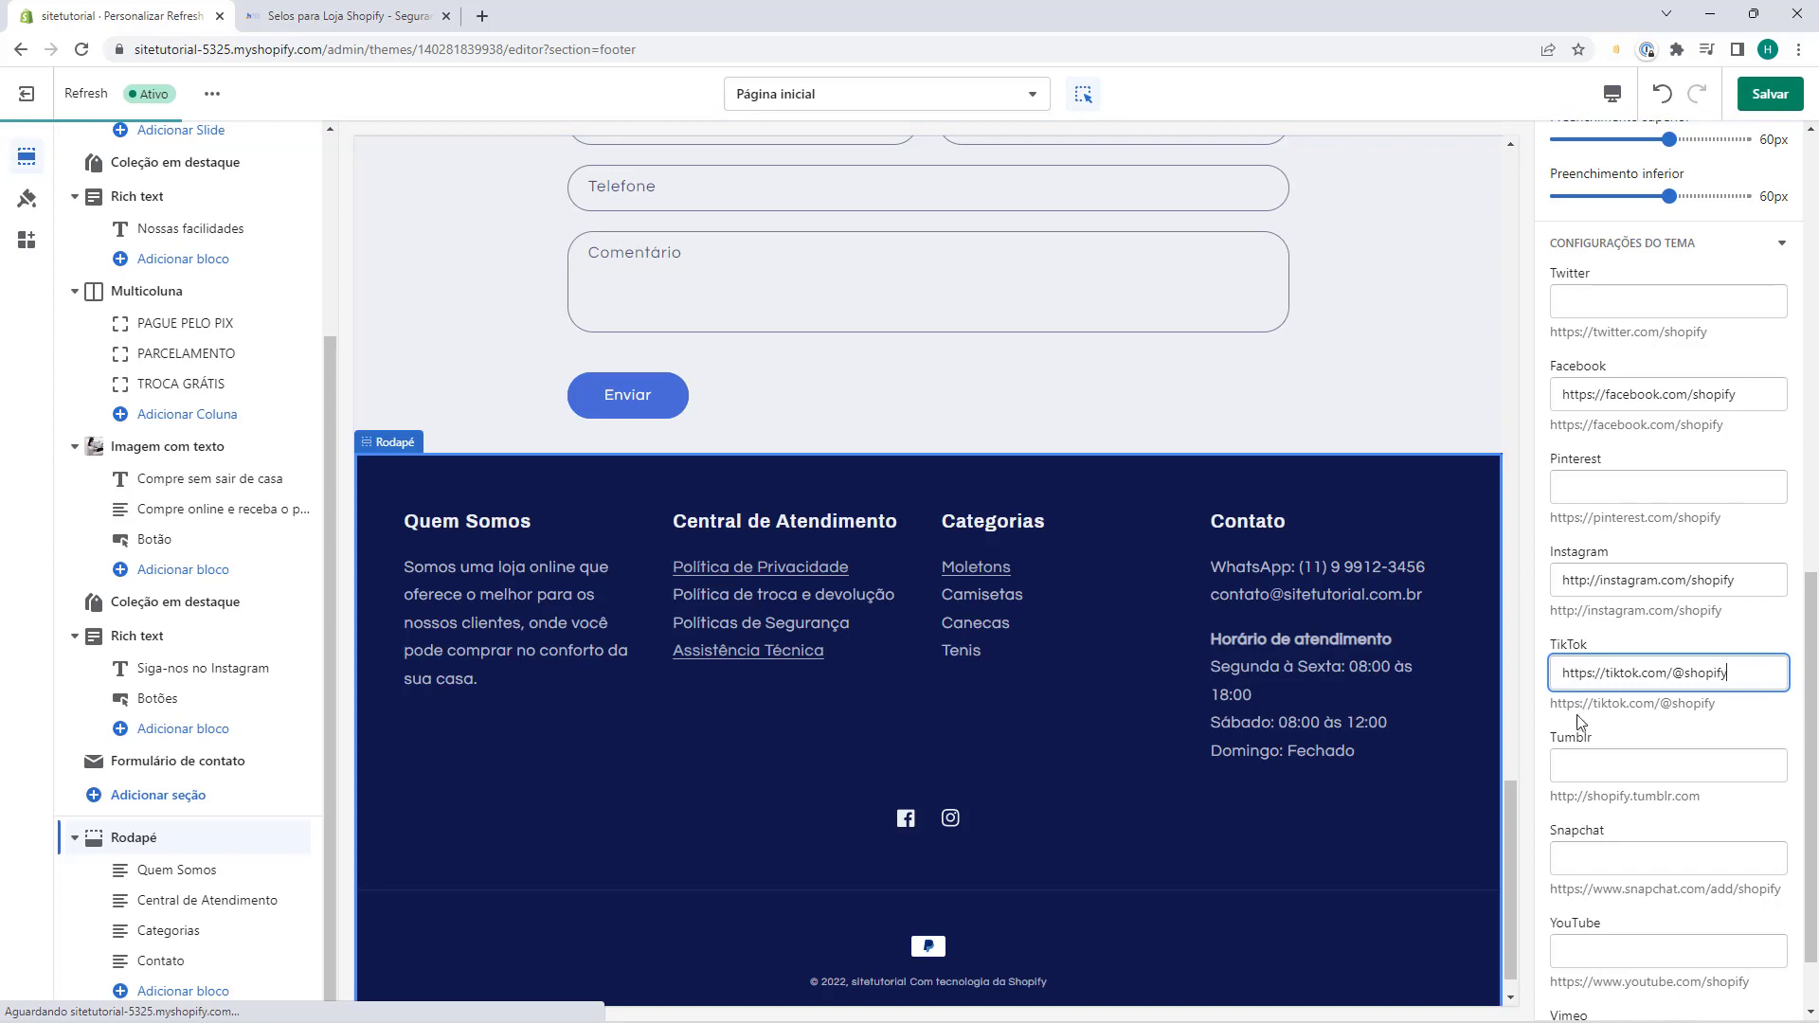
scroll(1592, 879, down, 1)
triple_click(1591, 887)
key(ctrl+c)
click(1579, 857)
key(ctrl+v)
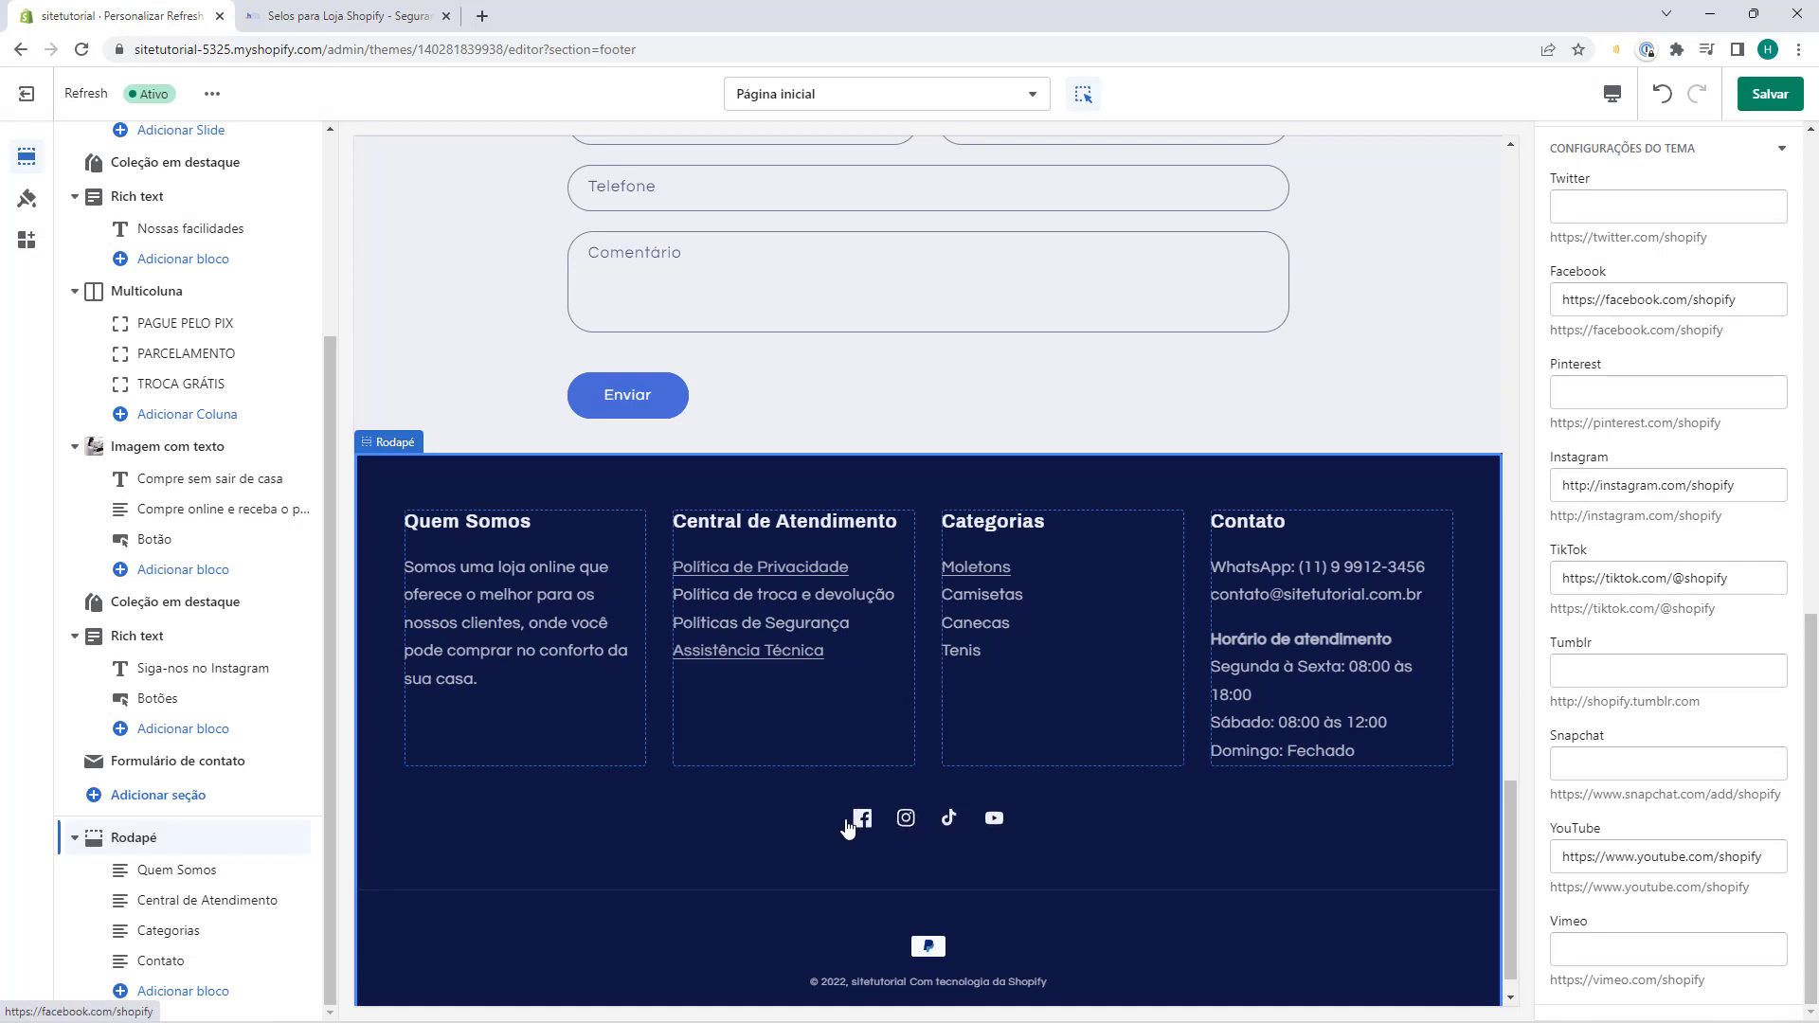
Try the footer color schemes Destaque 1, Destaque 2, Plano de fundo 1 and Plano de fundo 2, and return to Inverso.
click(976, 825)
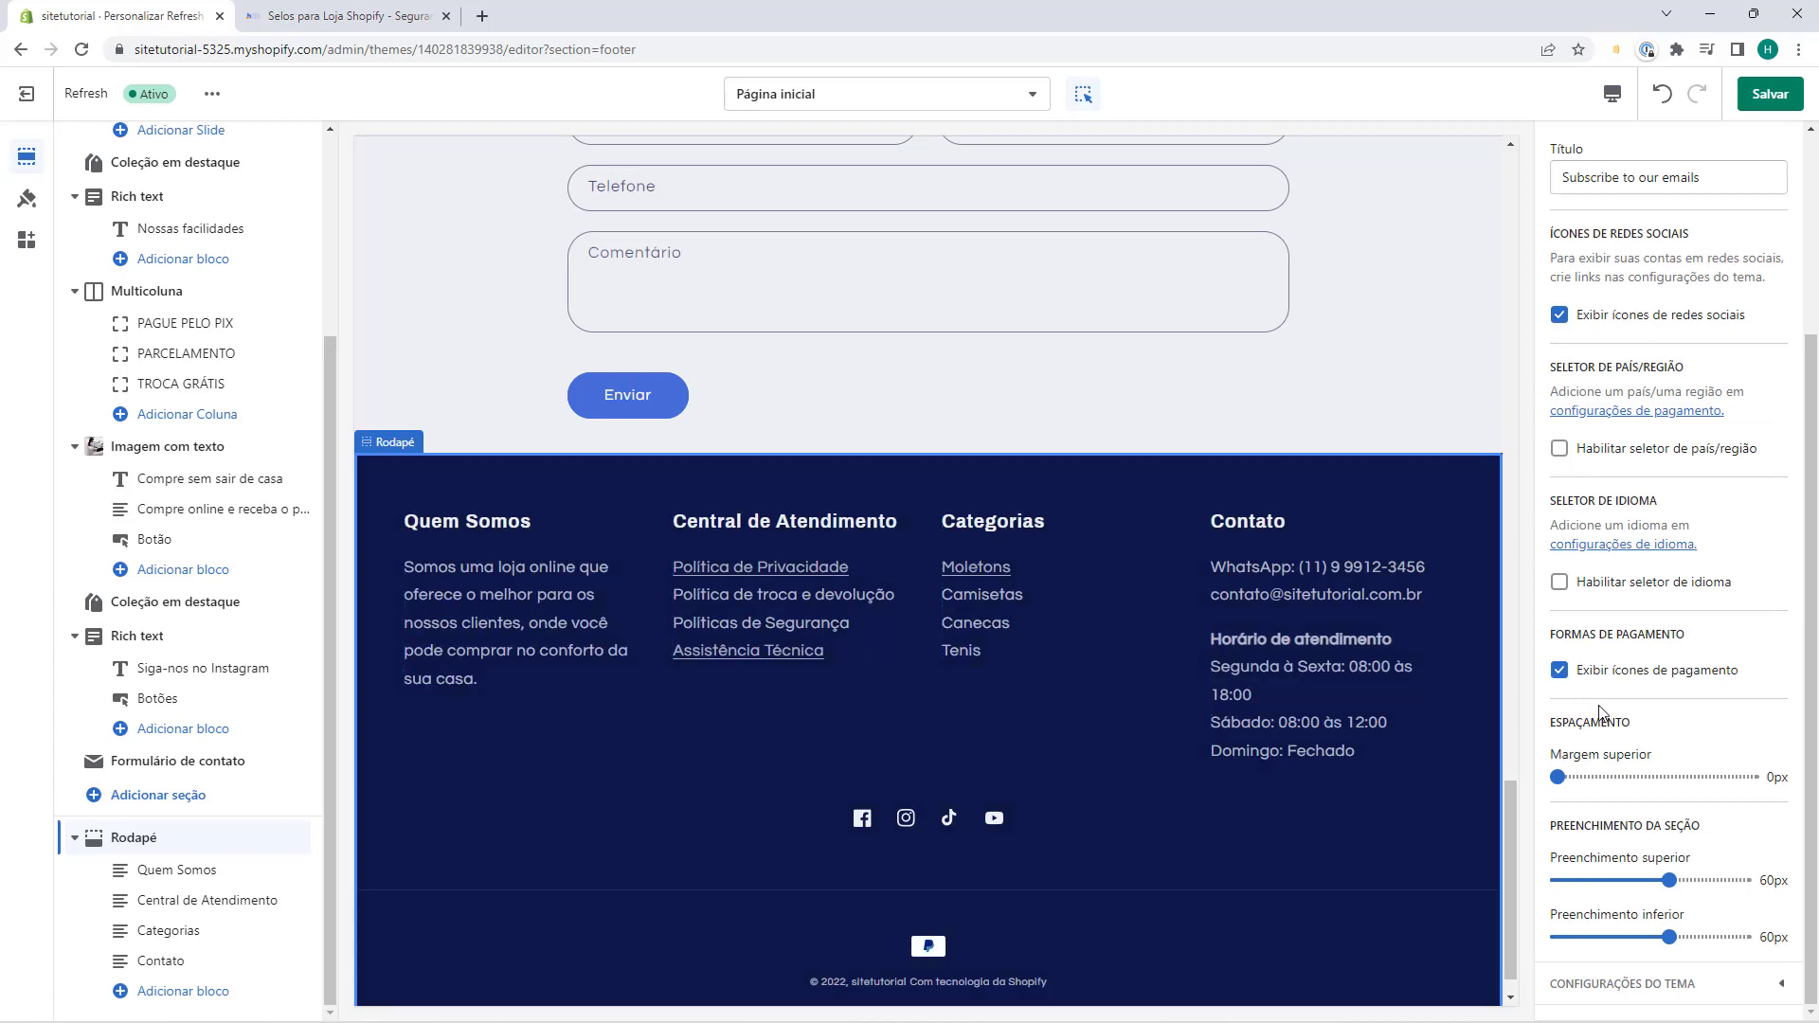
scroll(1604, 713, up, 3)
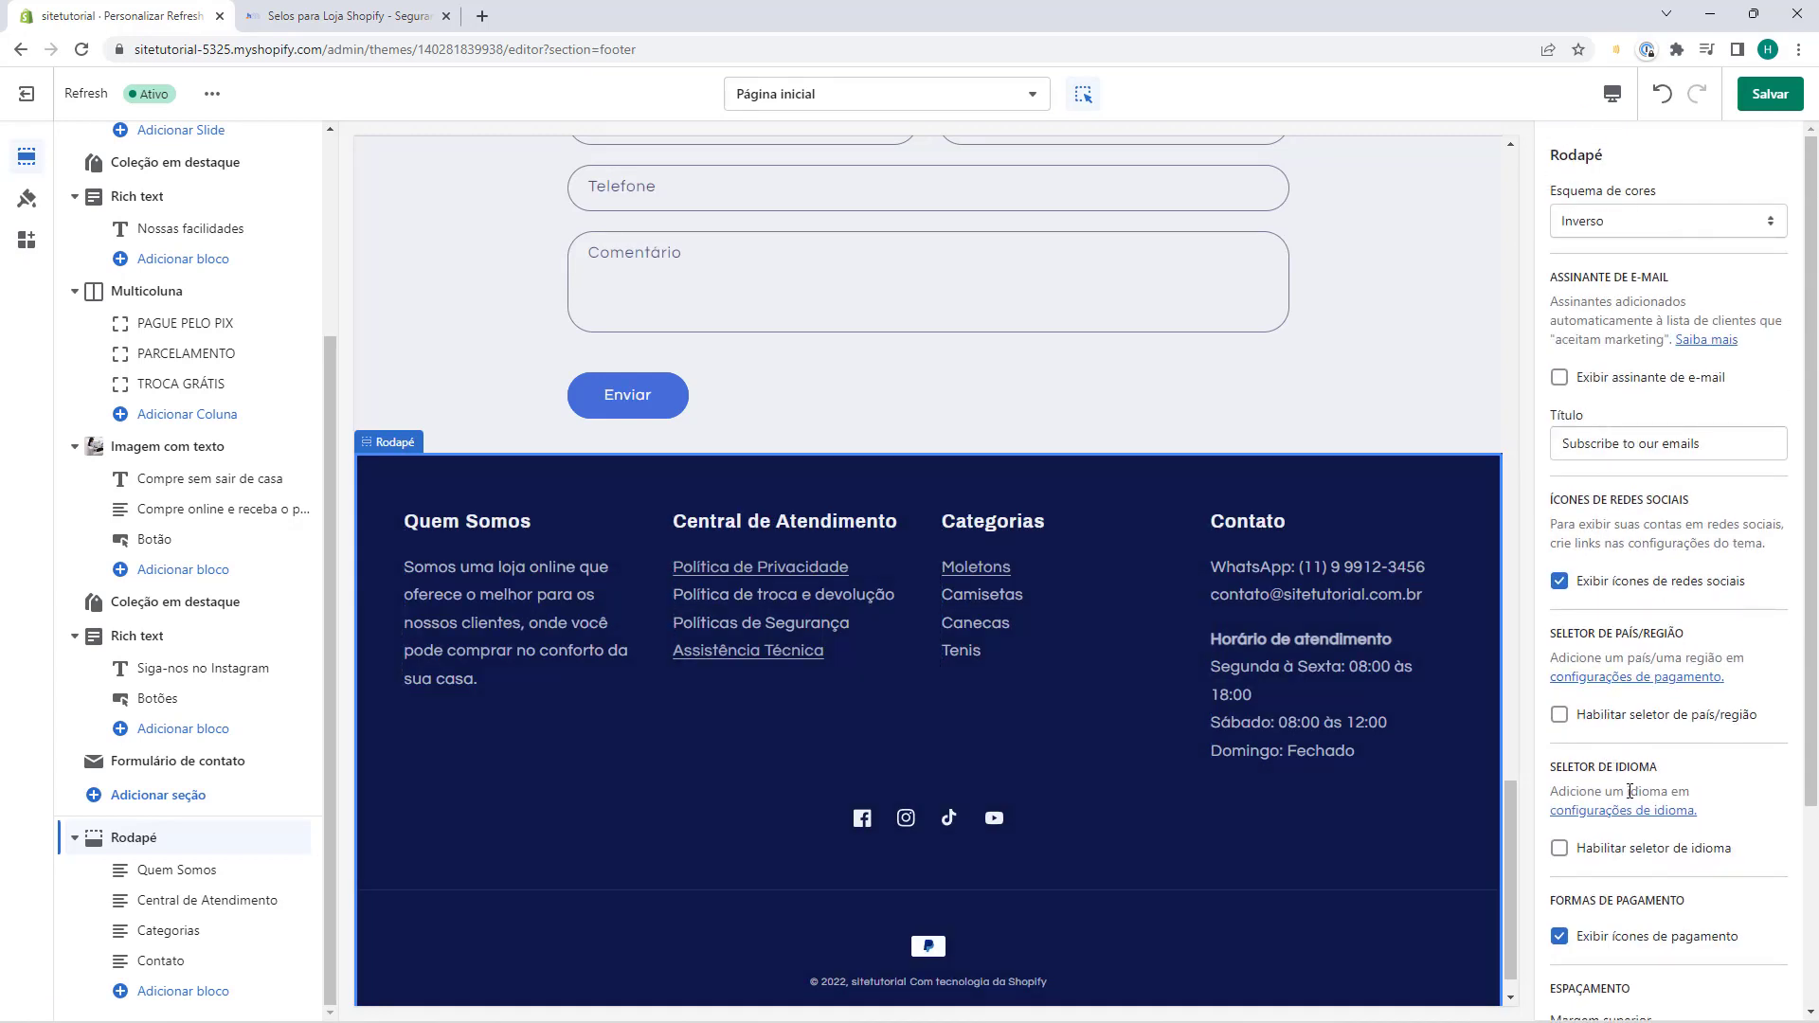
scroll(1630, 791, down, 1)
scroll(1630, 806, up, 1)
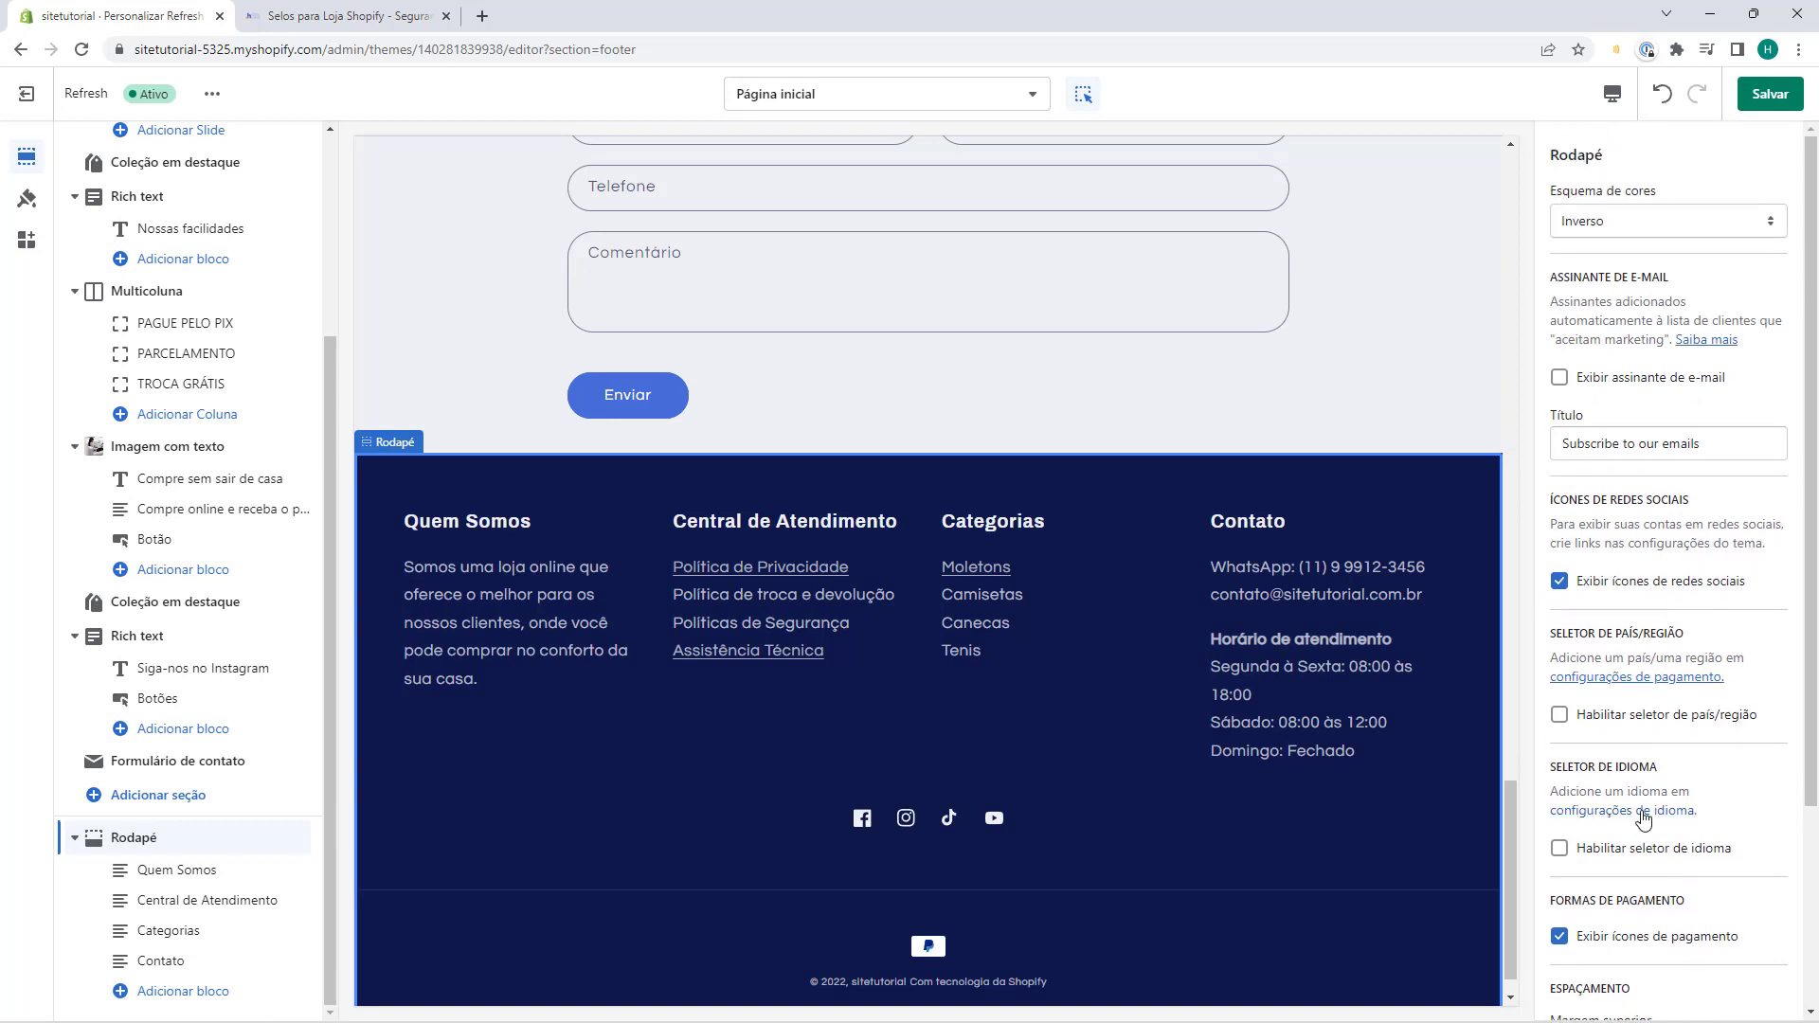
click(1600, 226)
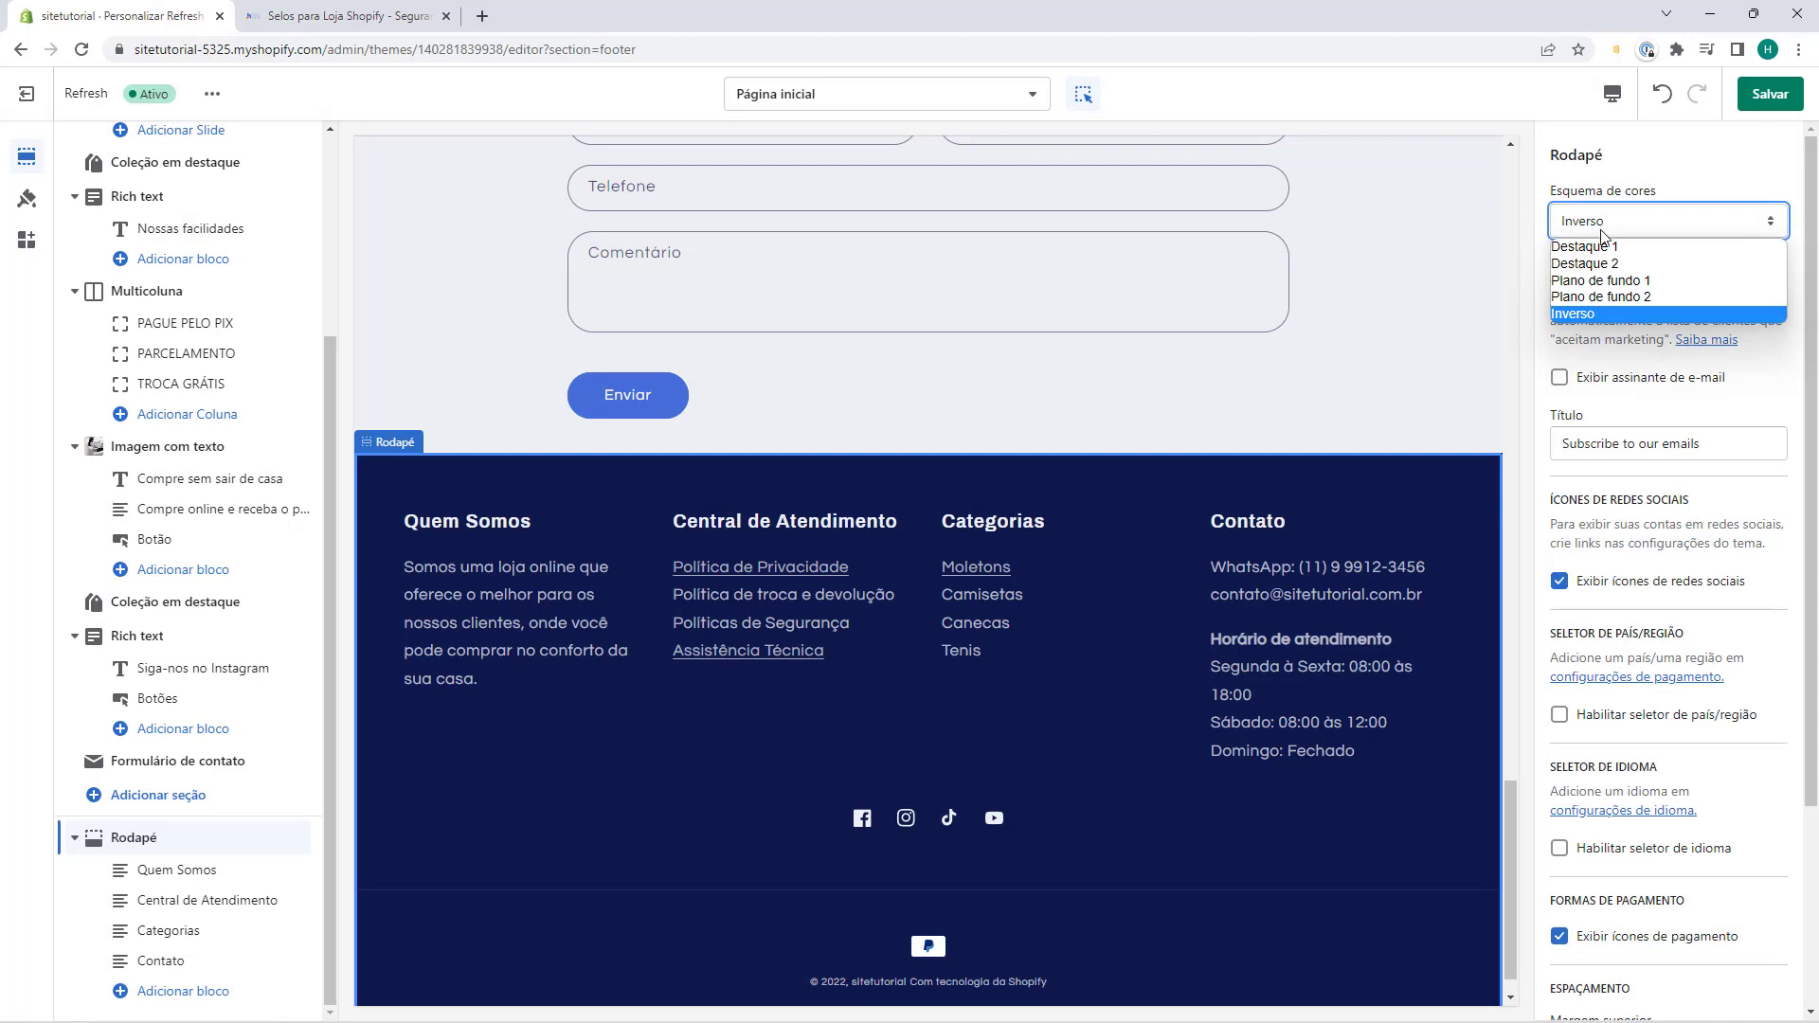
click(1602, 246)
click(1601, 228)
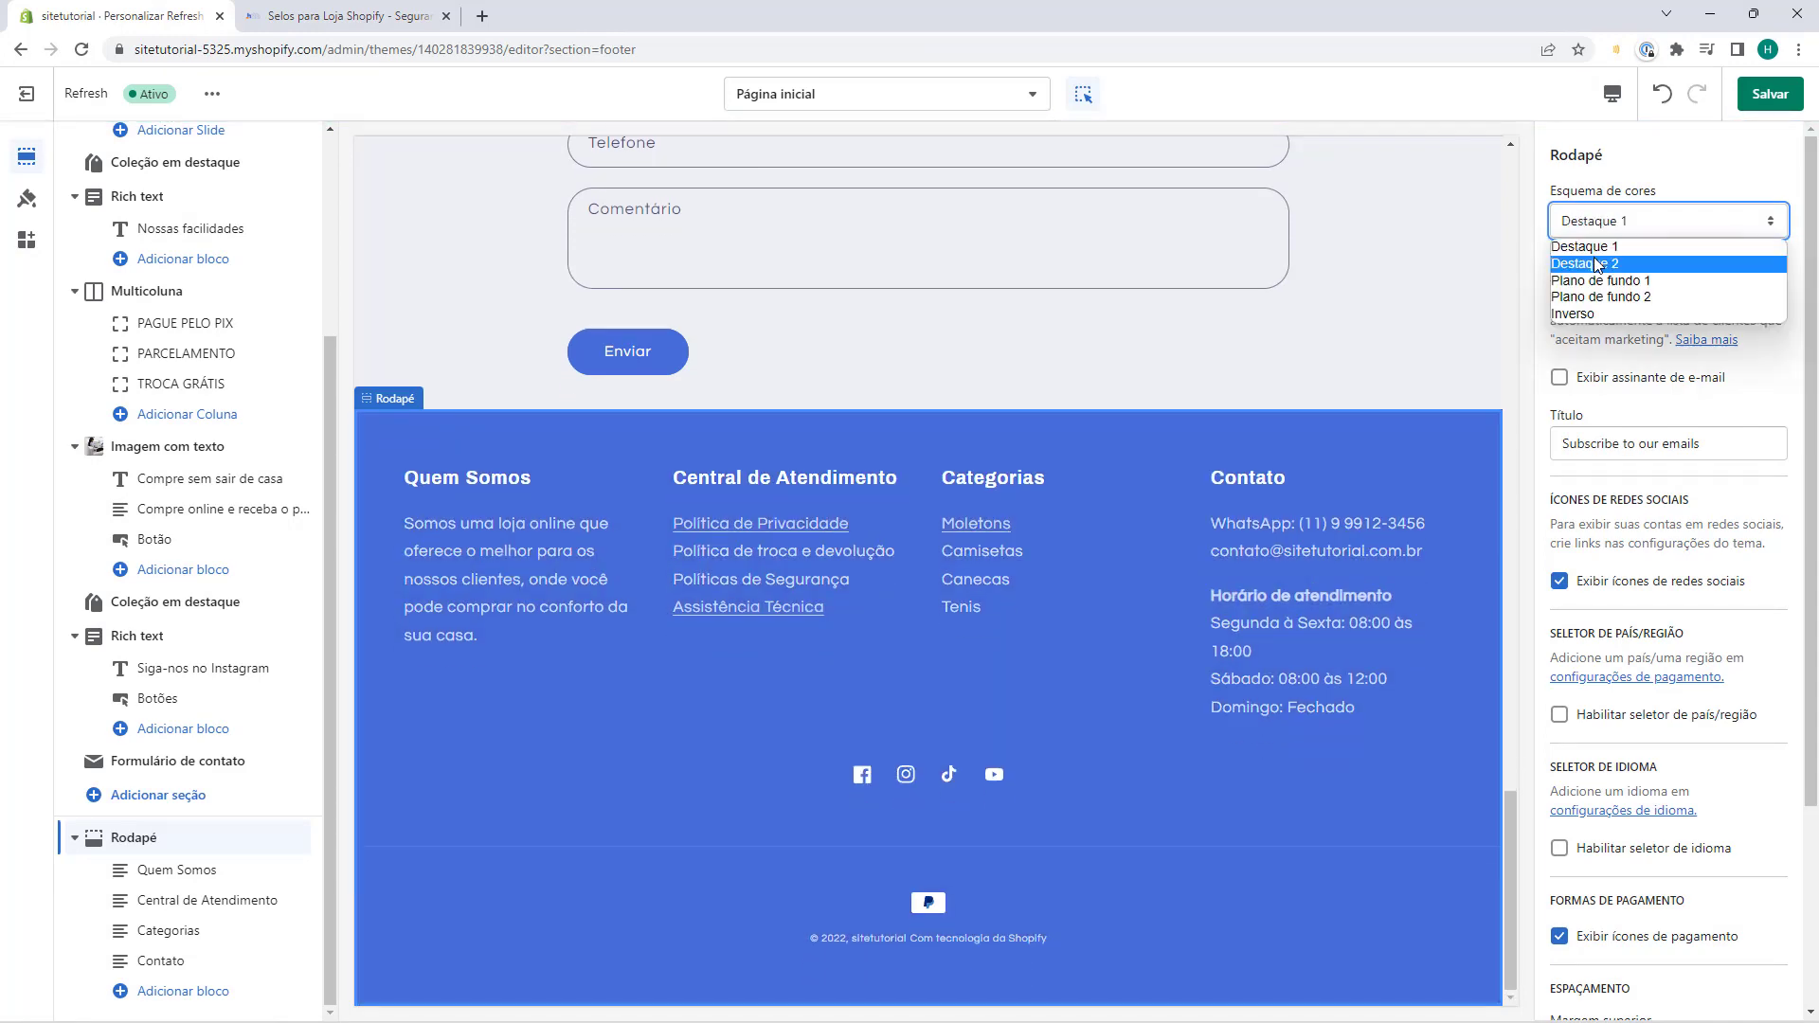
click(1584, 264)
click(1601, 225)
click(1598, 280)
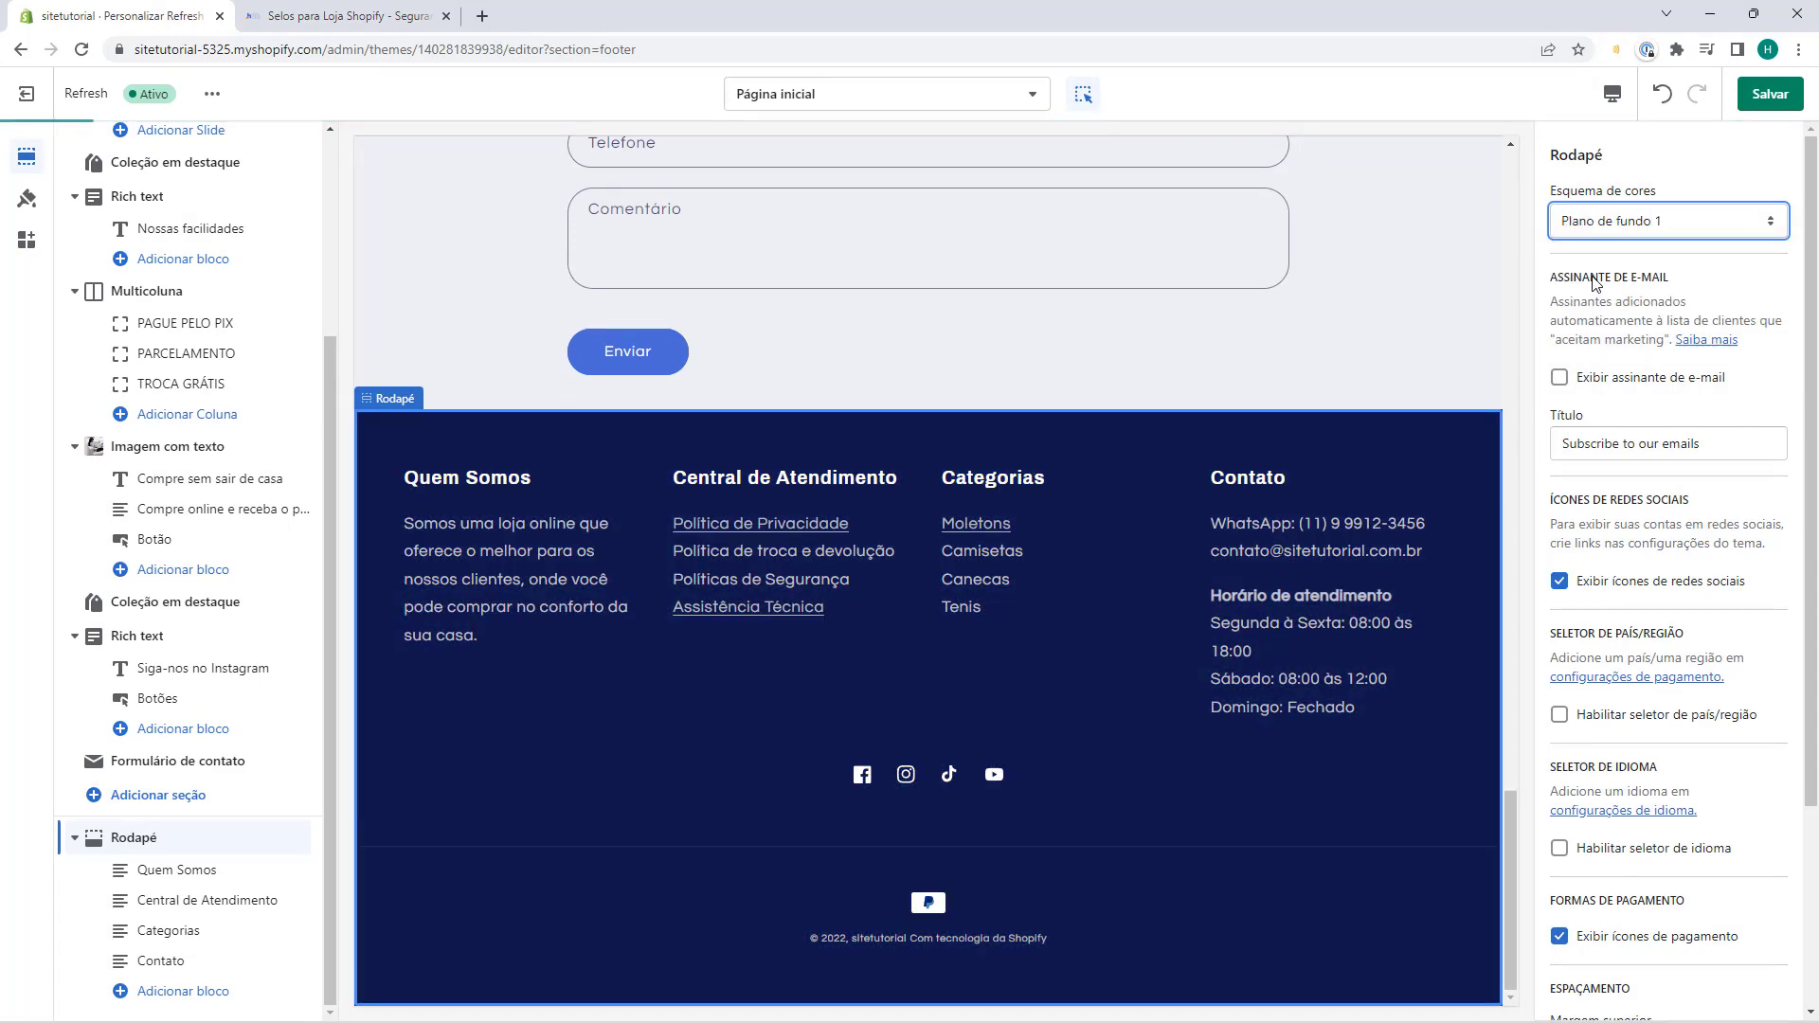
click(1601, 225)
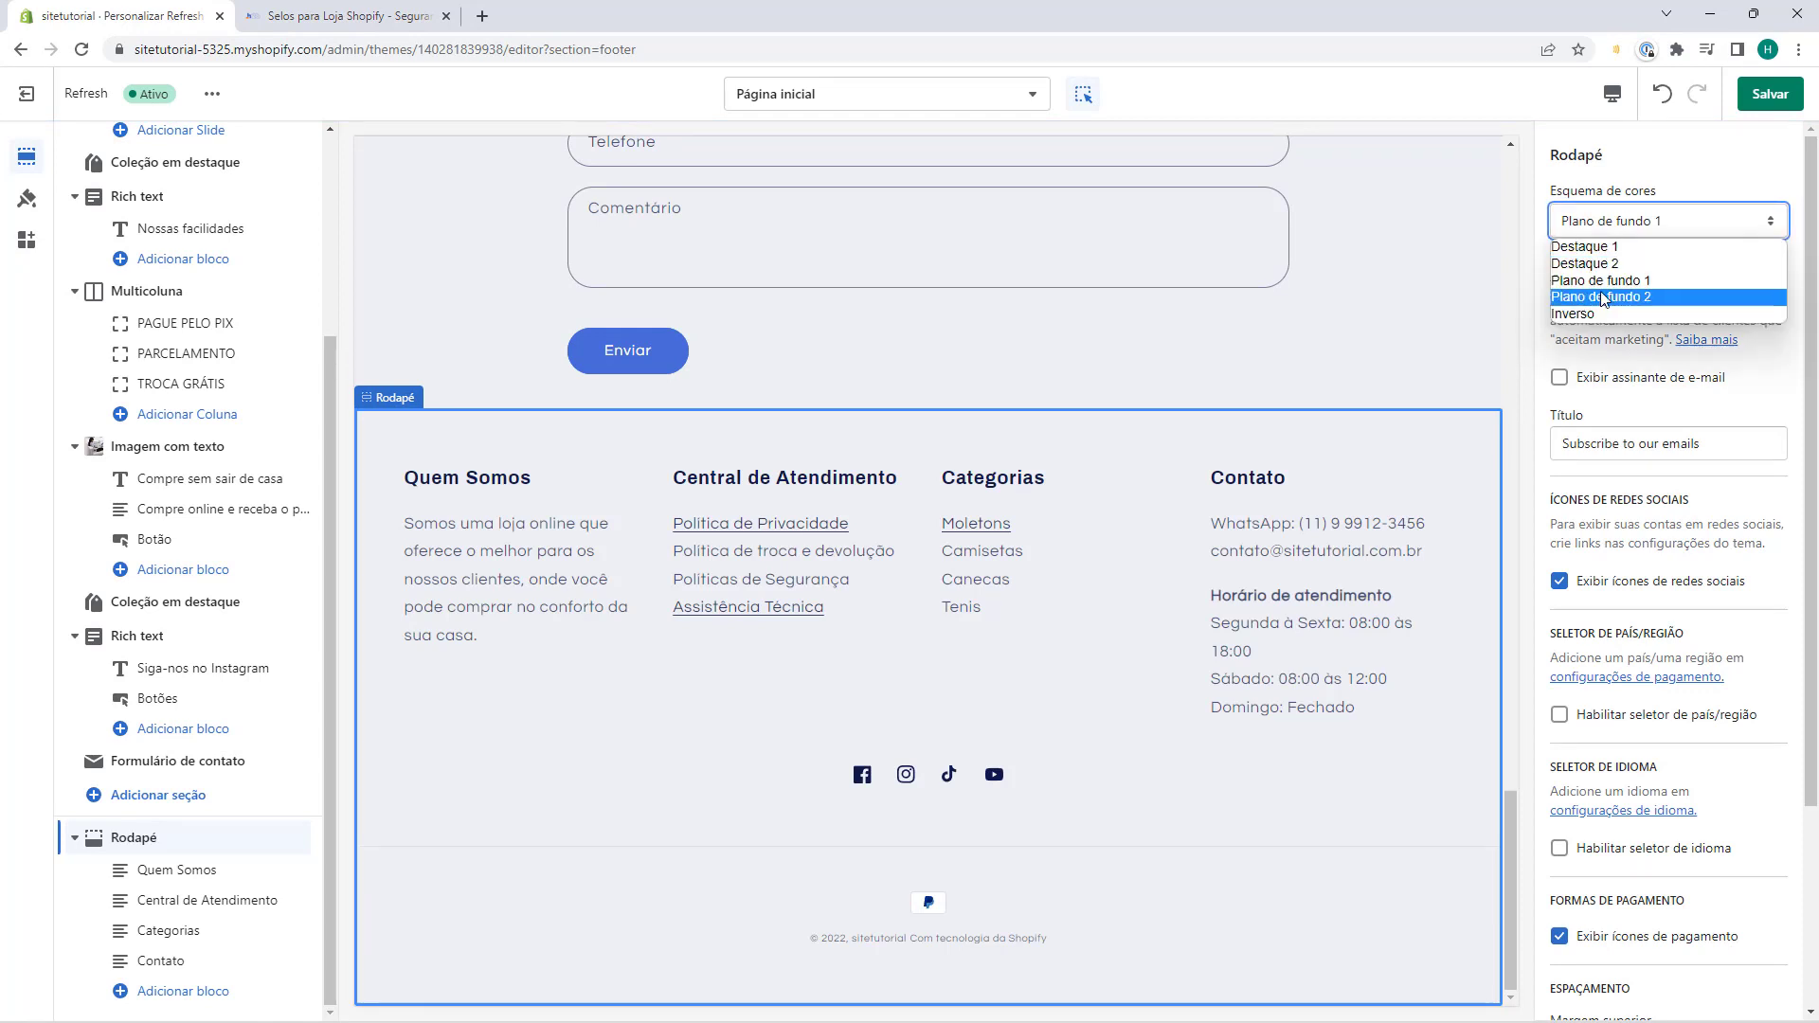
click(1602, 297)
click(1608, 227)
click(1592, 314)
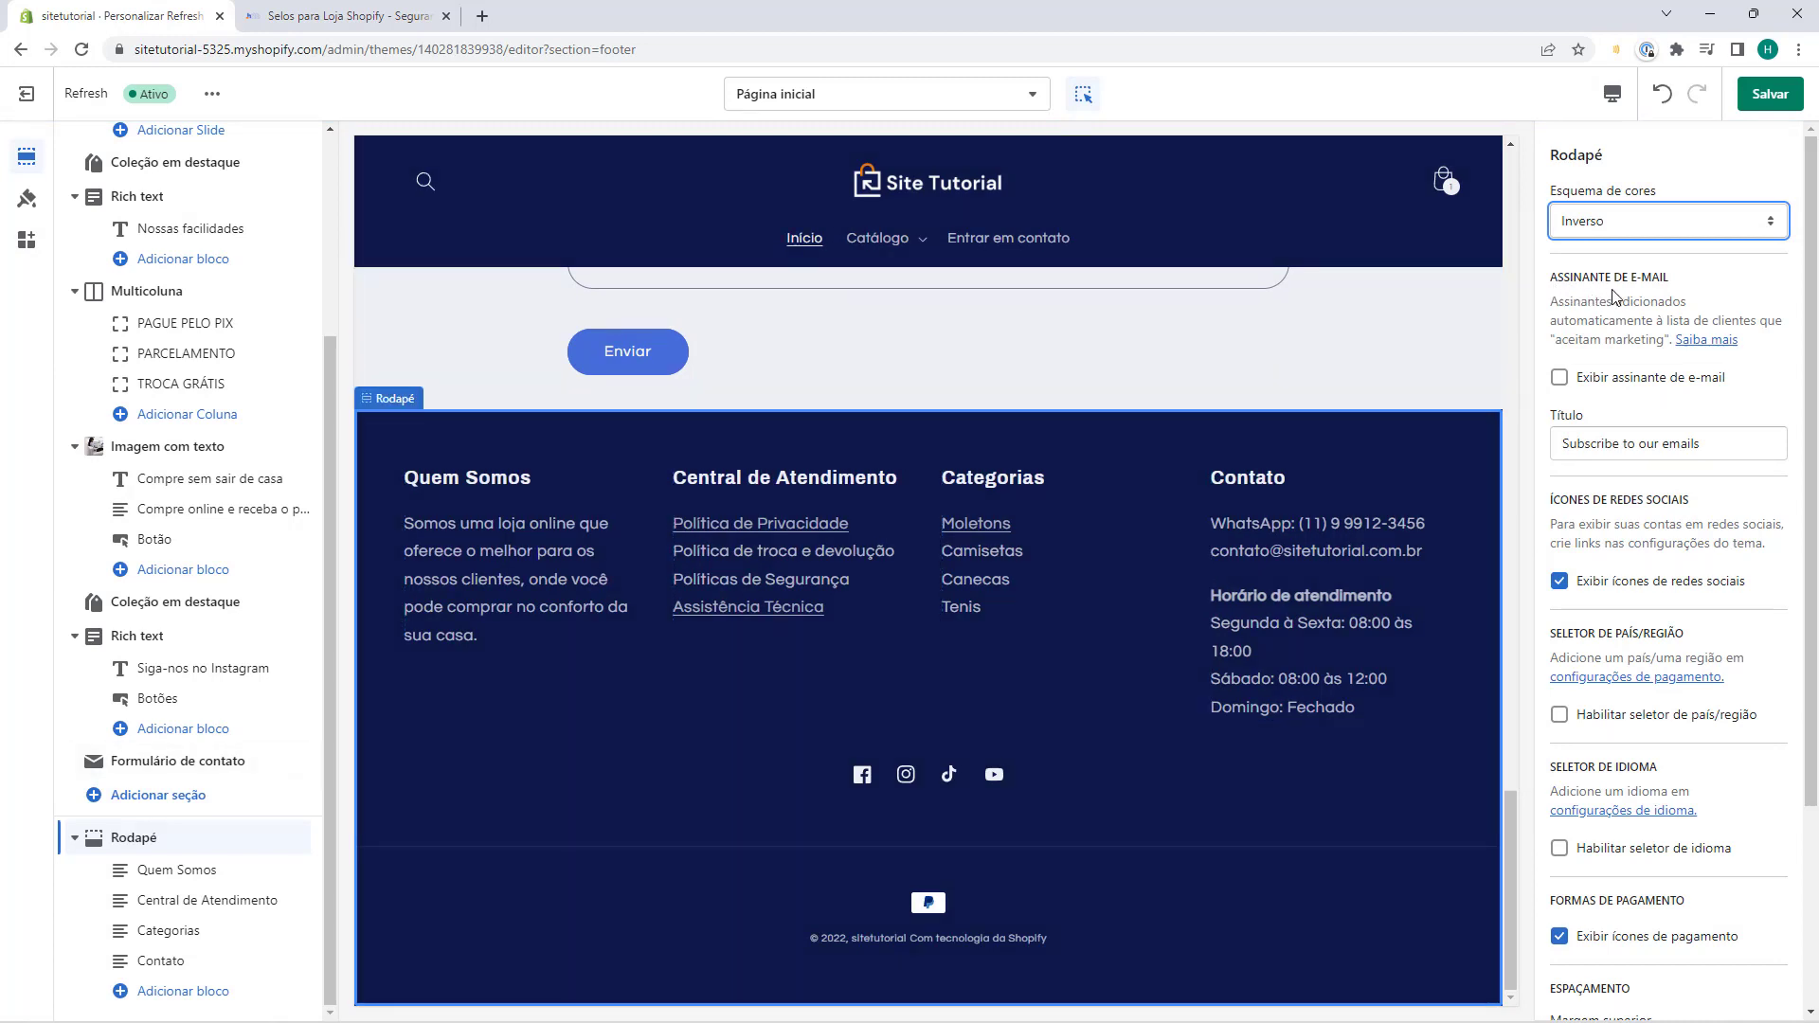
Try showing the e-mail subscriber form in the footer and hide it again.
click(1559, 379)
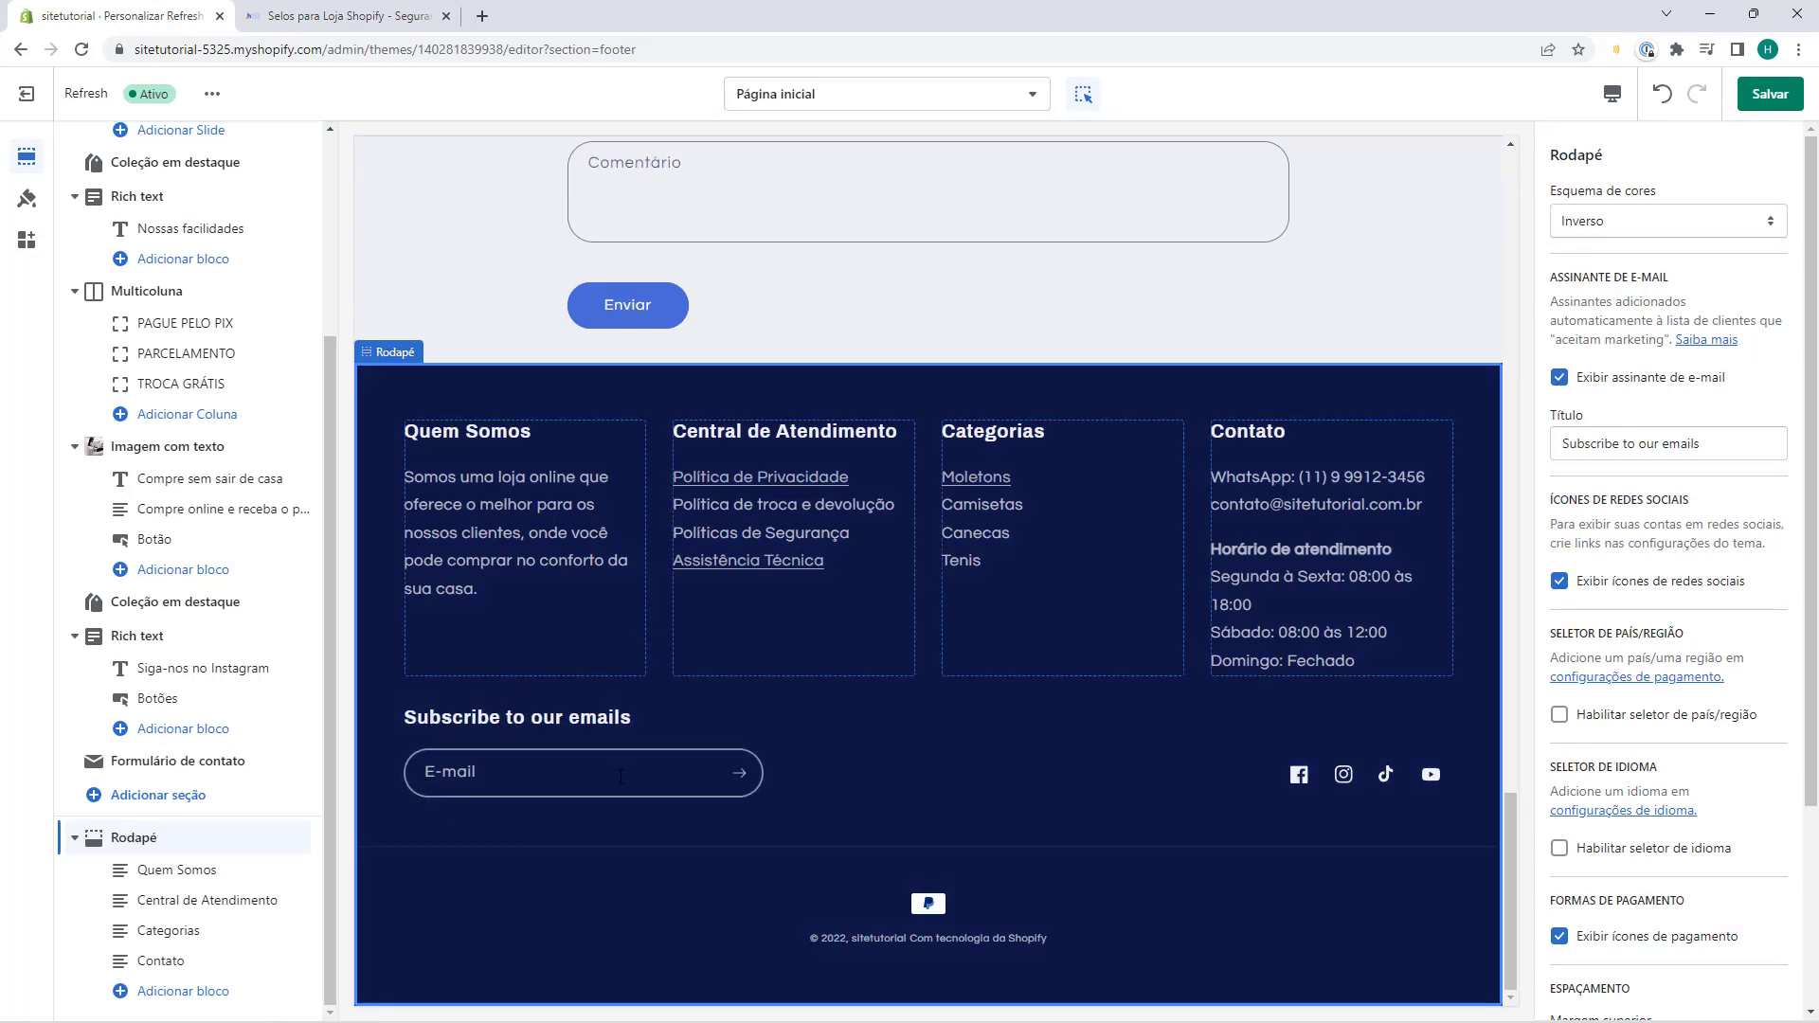
click(490, 775)
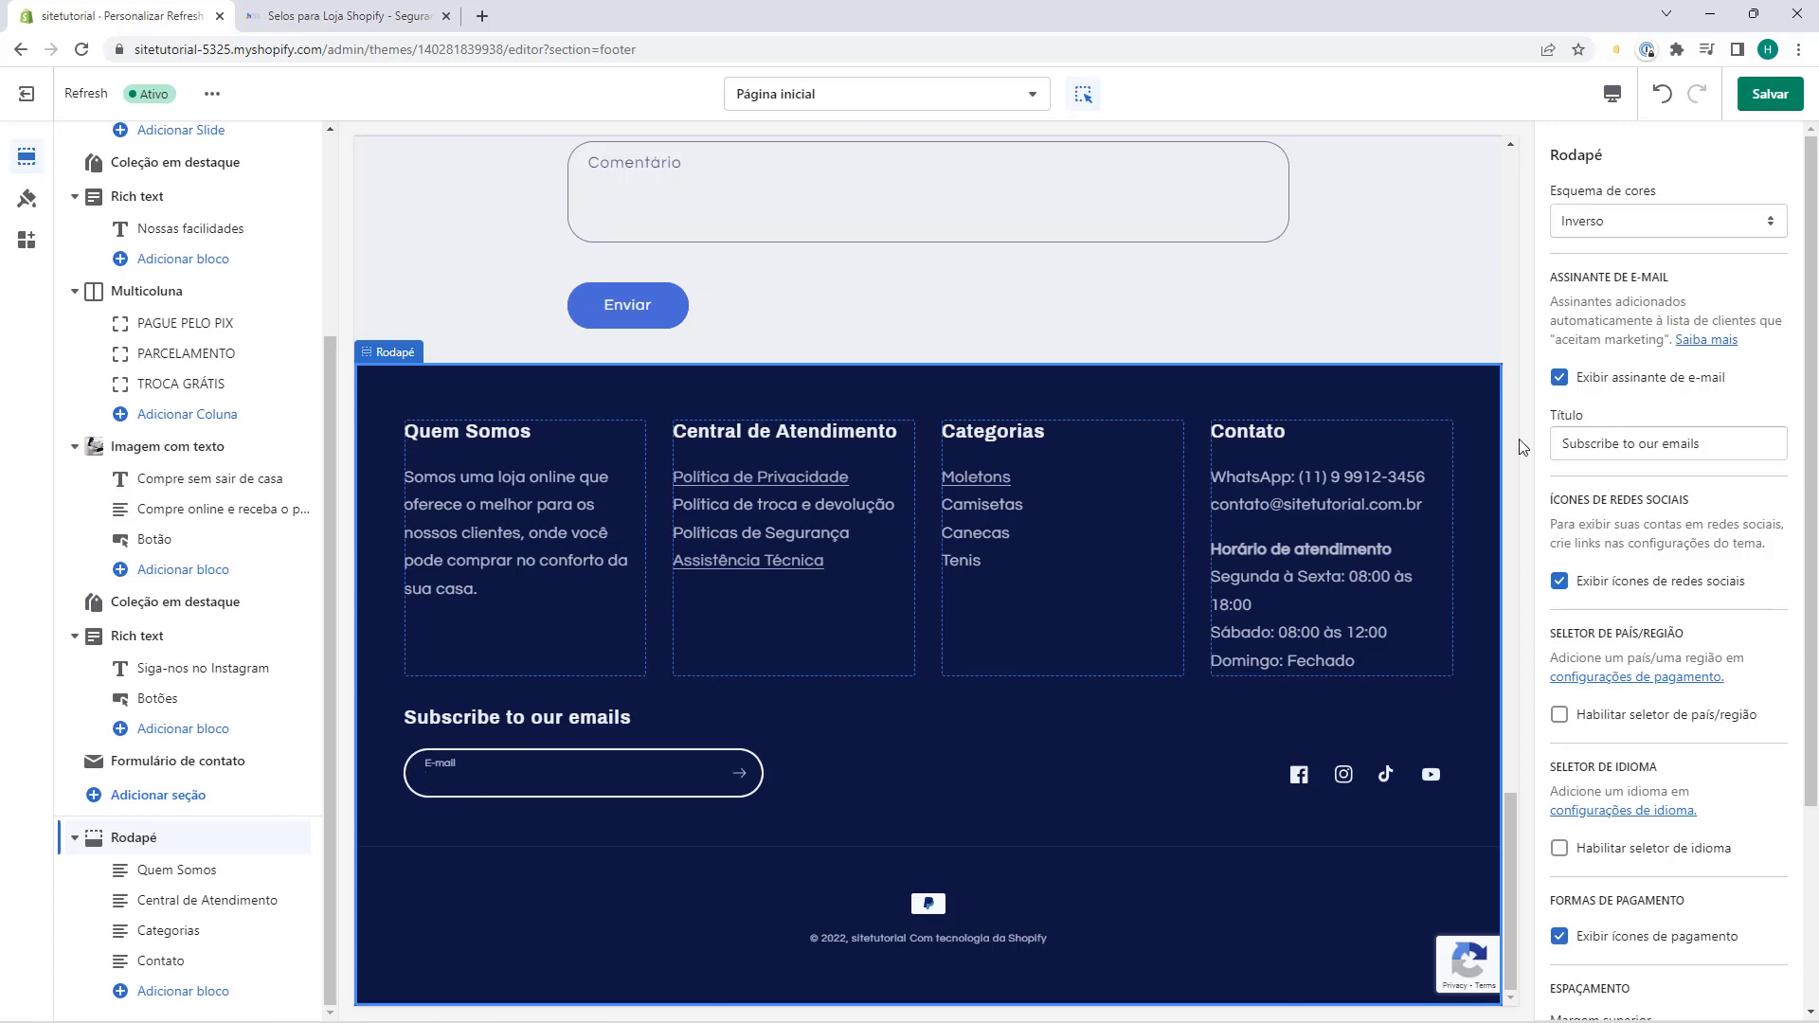
click(1559, 379)
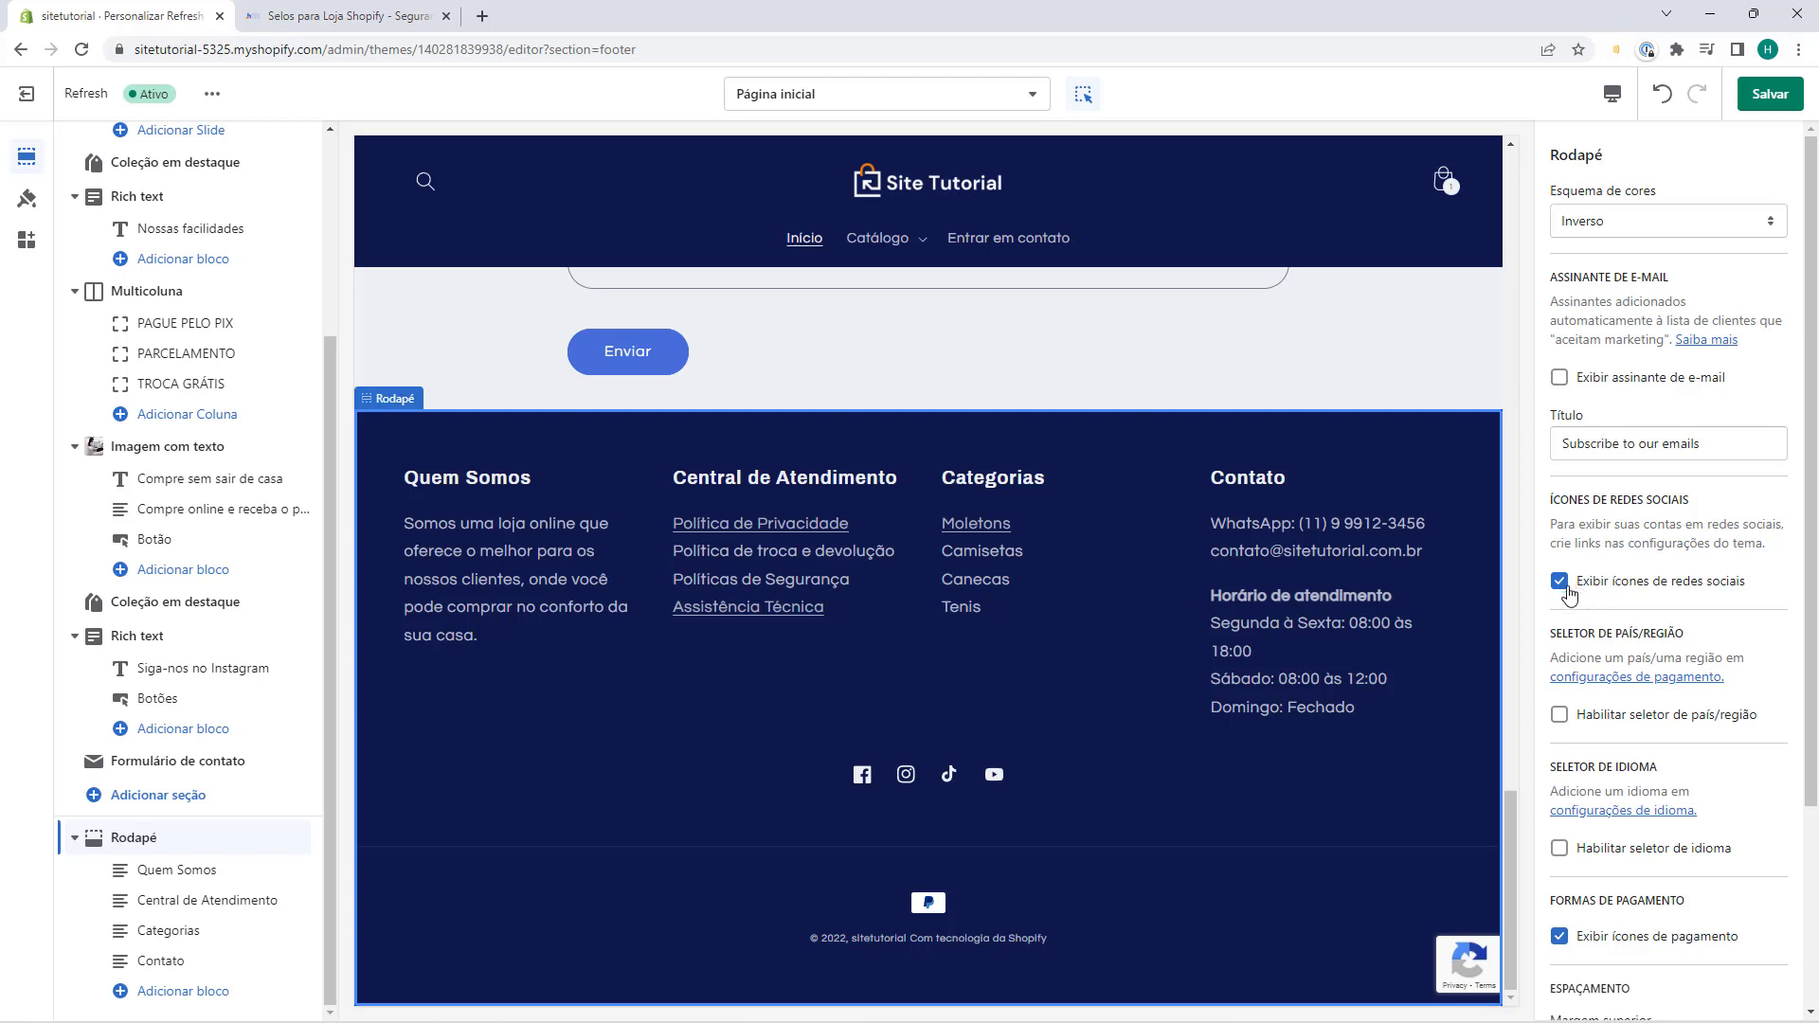
Hide the payment icons in the footer by disabling the "Exibir ícones de pagamento" option.
scroll(1556, 545, down, 2)
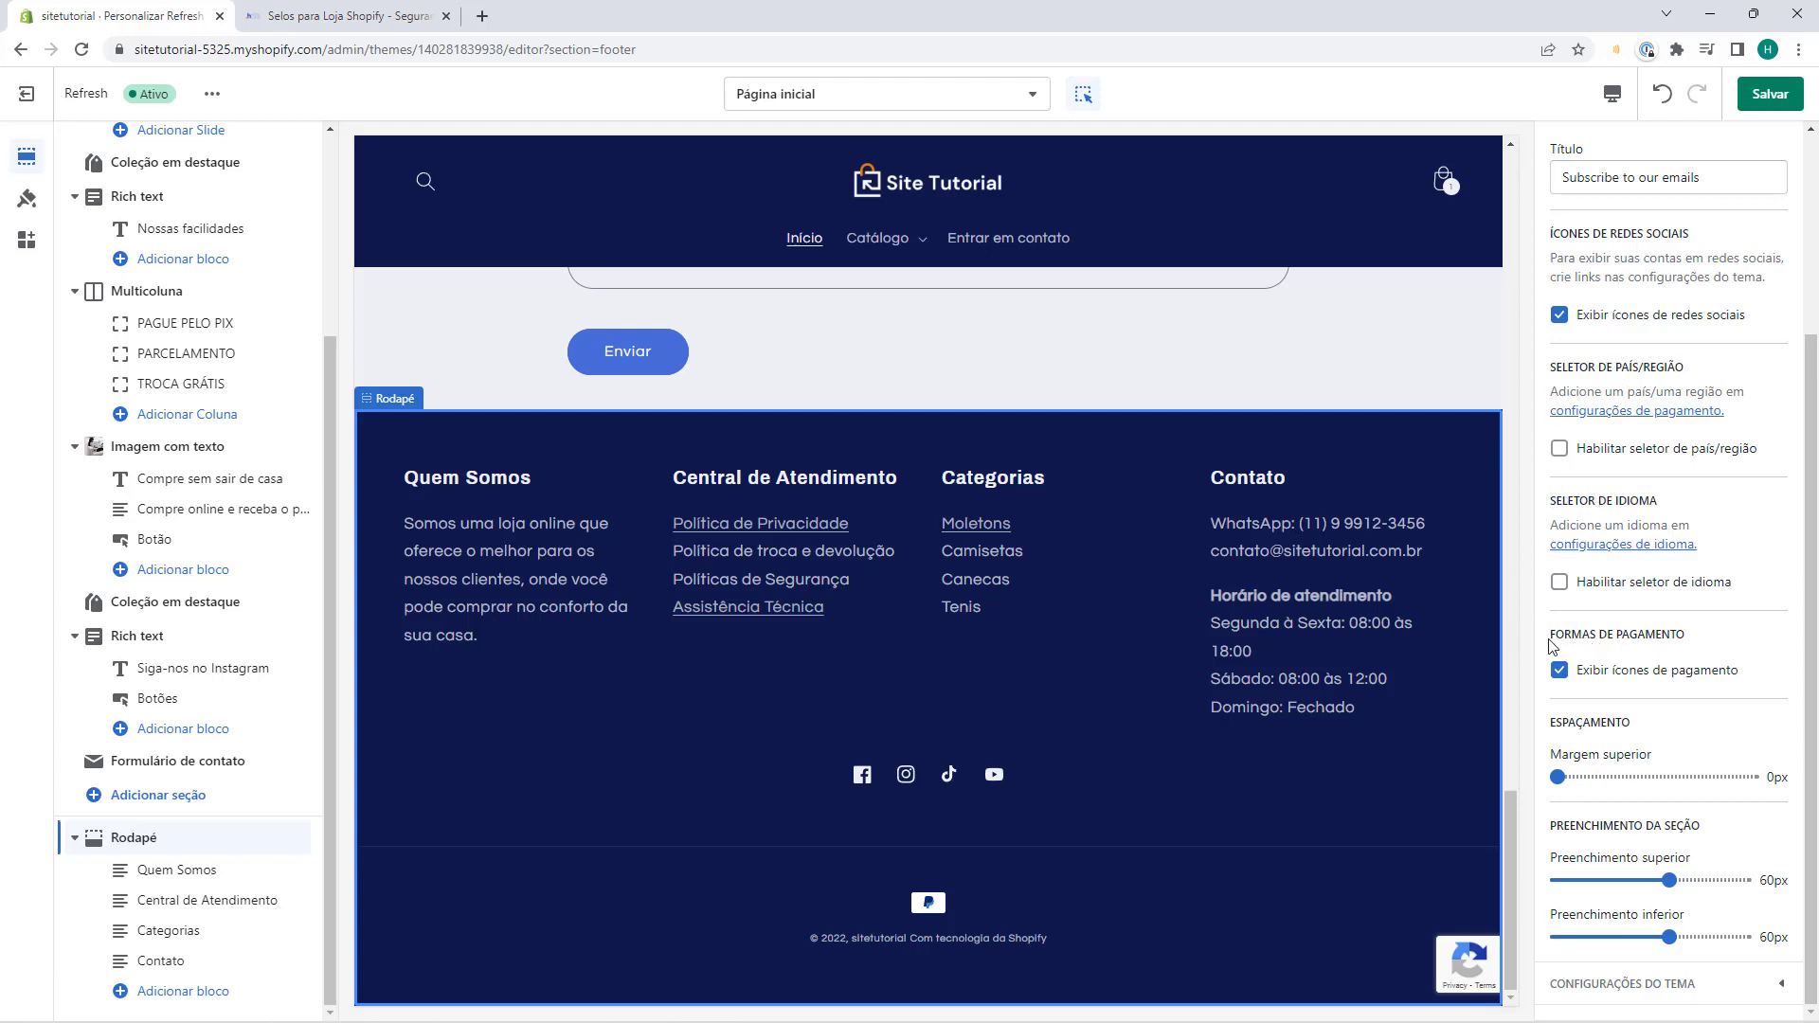
drag(1551, 642, 1670, 637)
click(1560, 672)
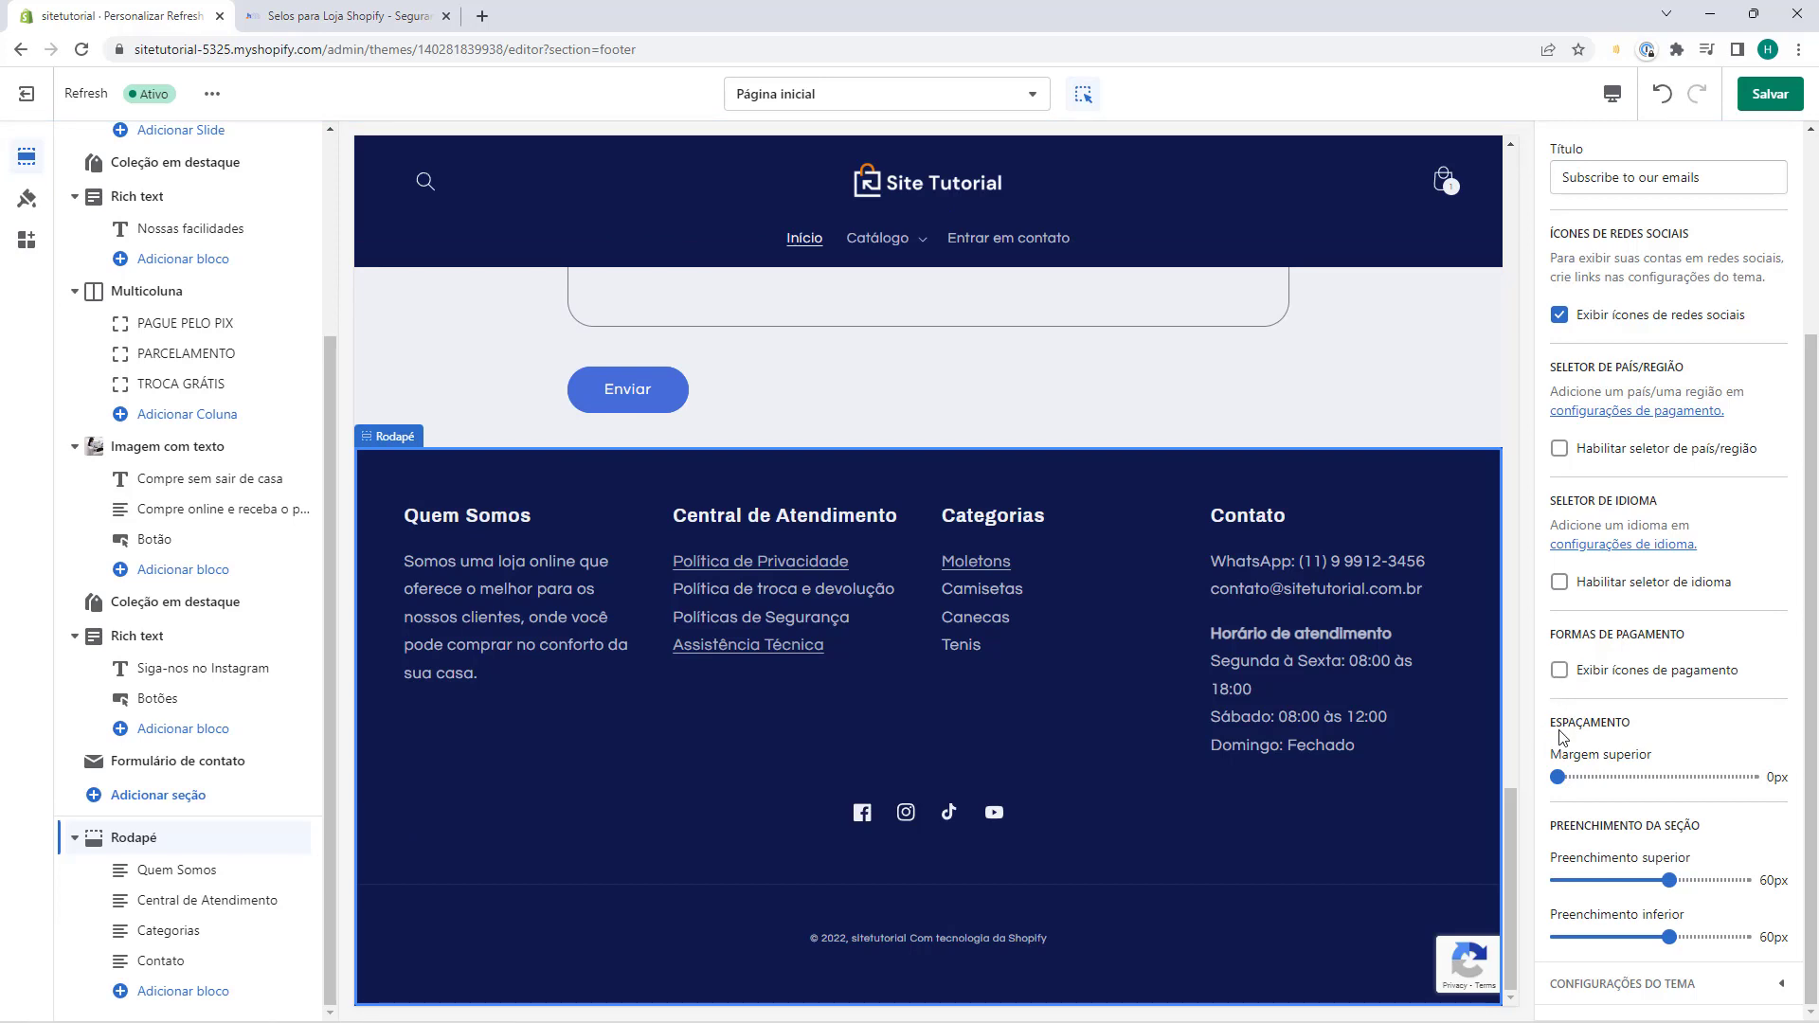
Try a footer top margin of 36px and set it back to 0px.
drag(1555, 771, 1625, 777)
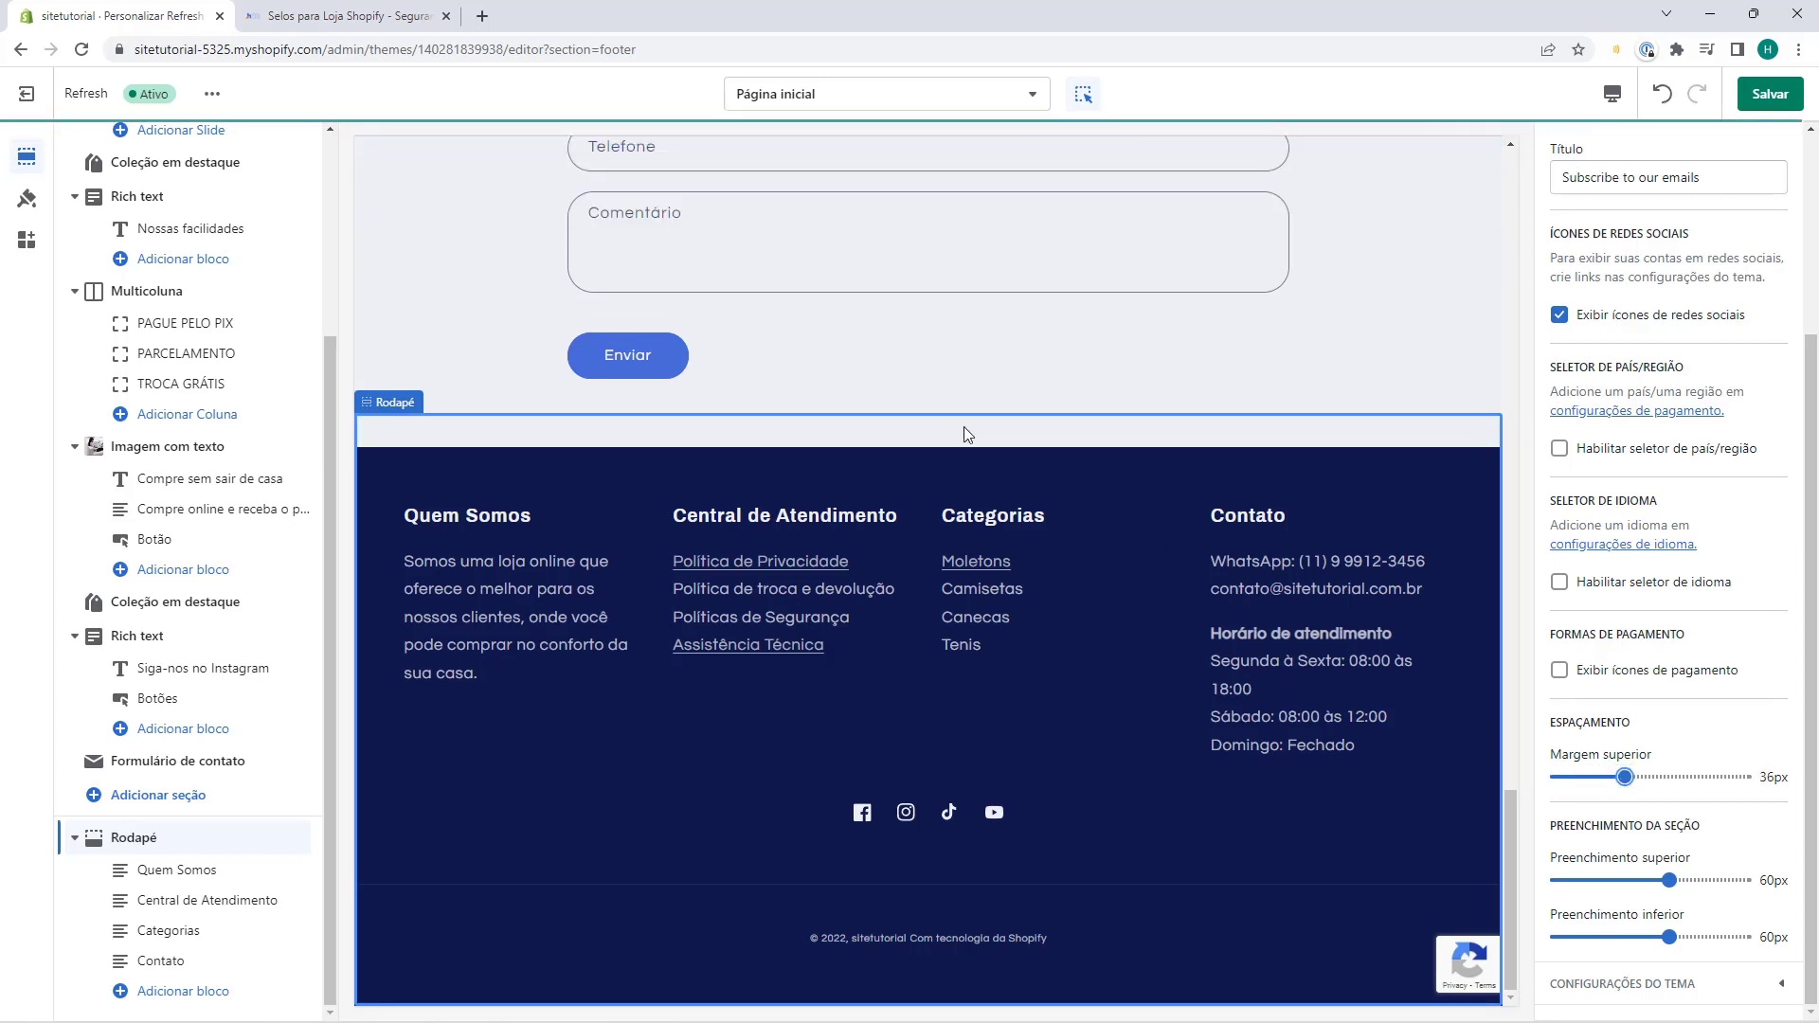
drag(1625, 777, 1558, 777)
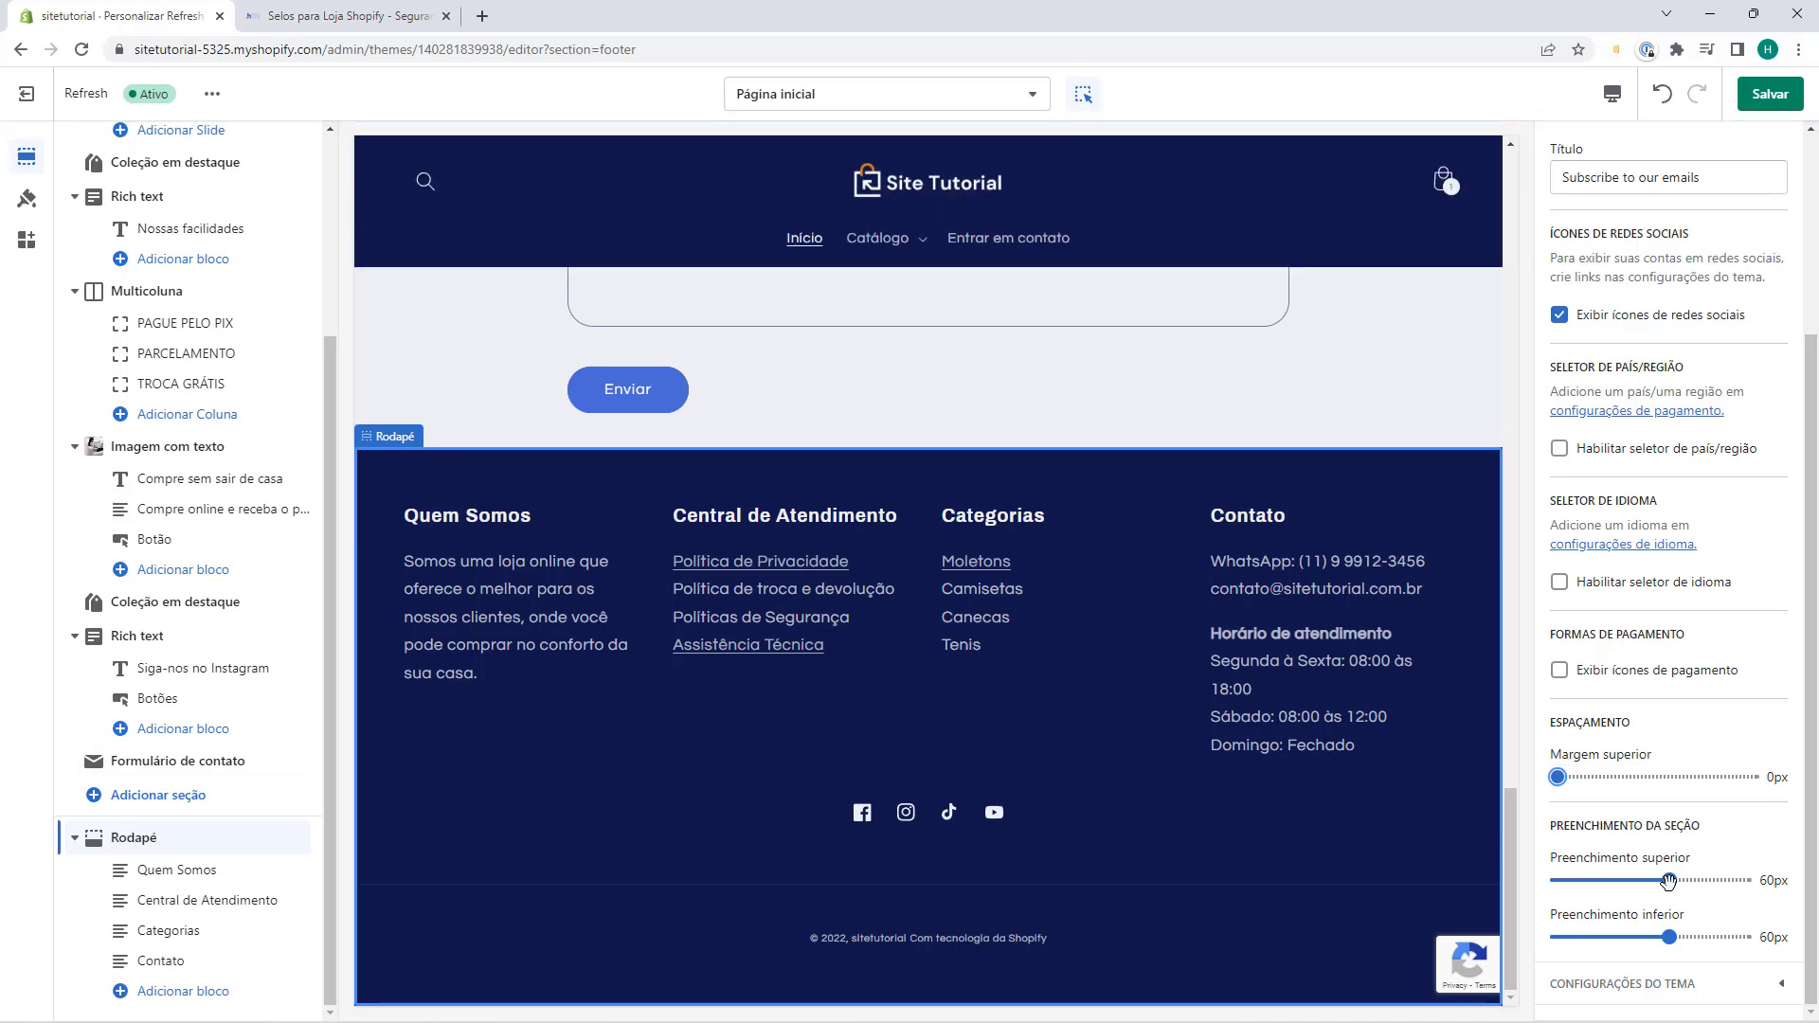
mouse_move(1668, 880)
mouse_down()
mouse_move(1644, 884)
mouse_move(1671, 885)
mouse_up()
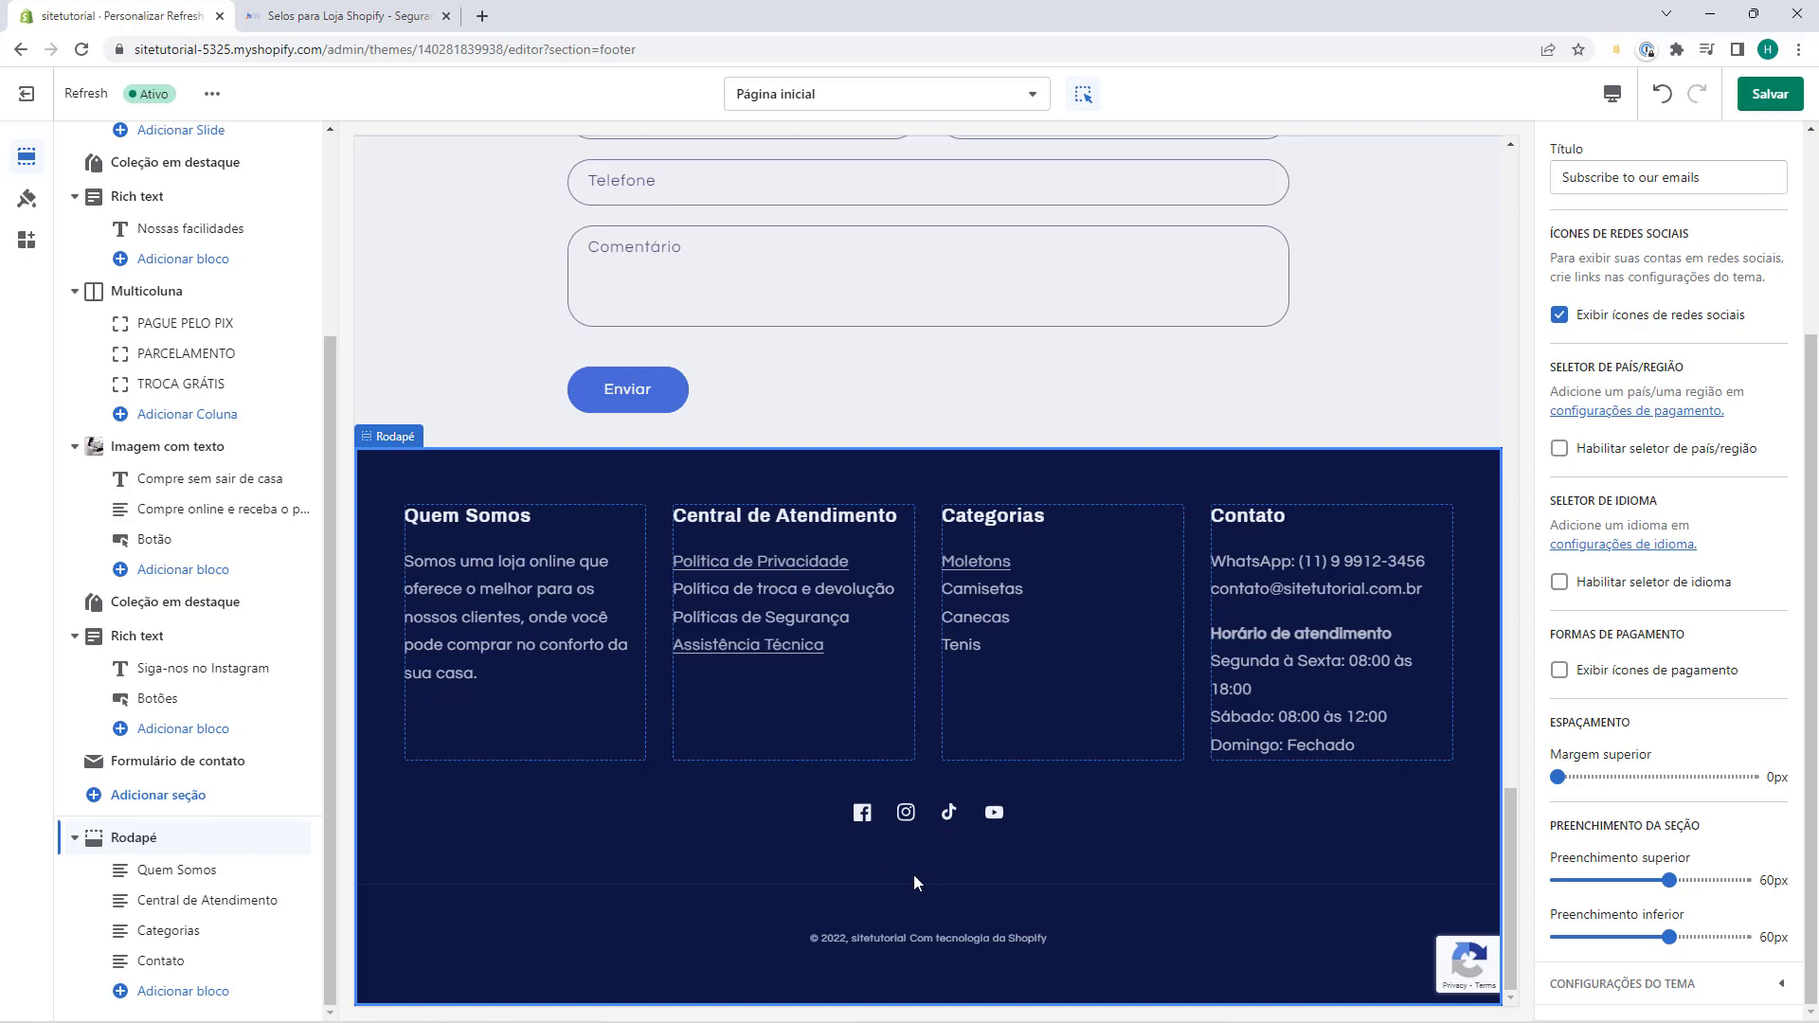
Save the changes made to the store's footer.
click(1772, 94)
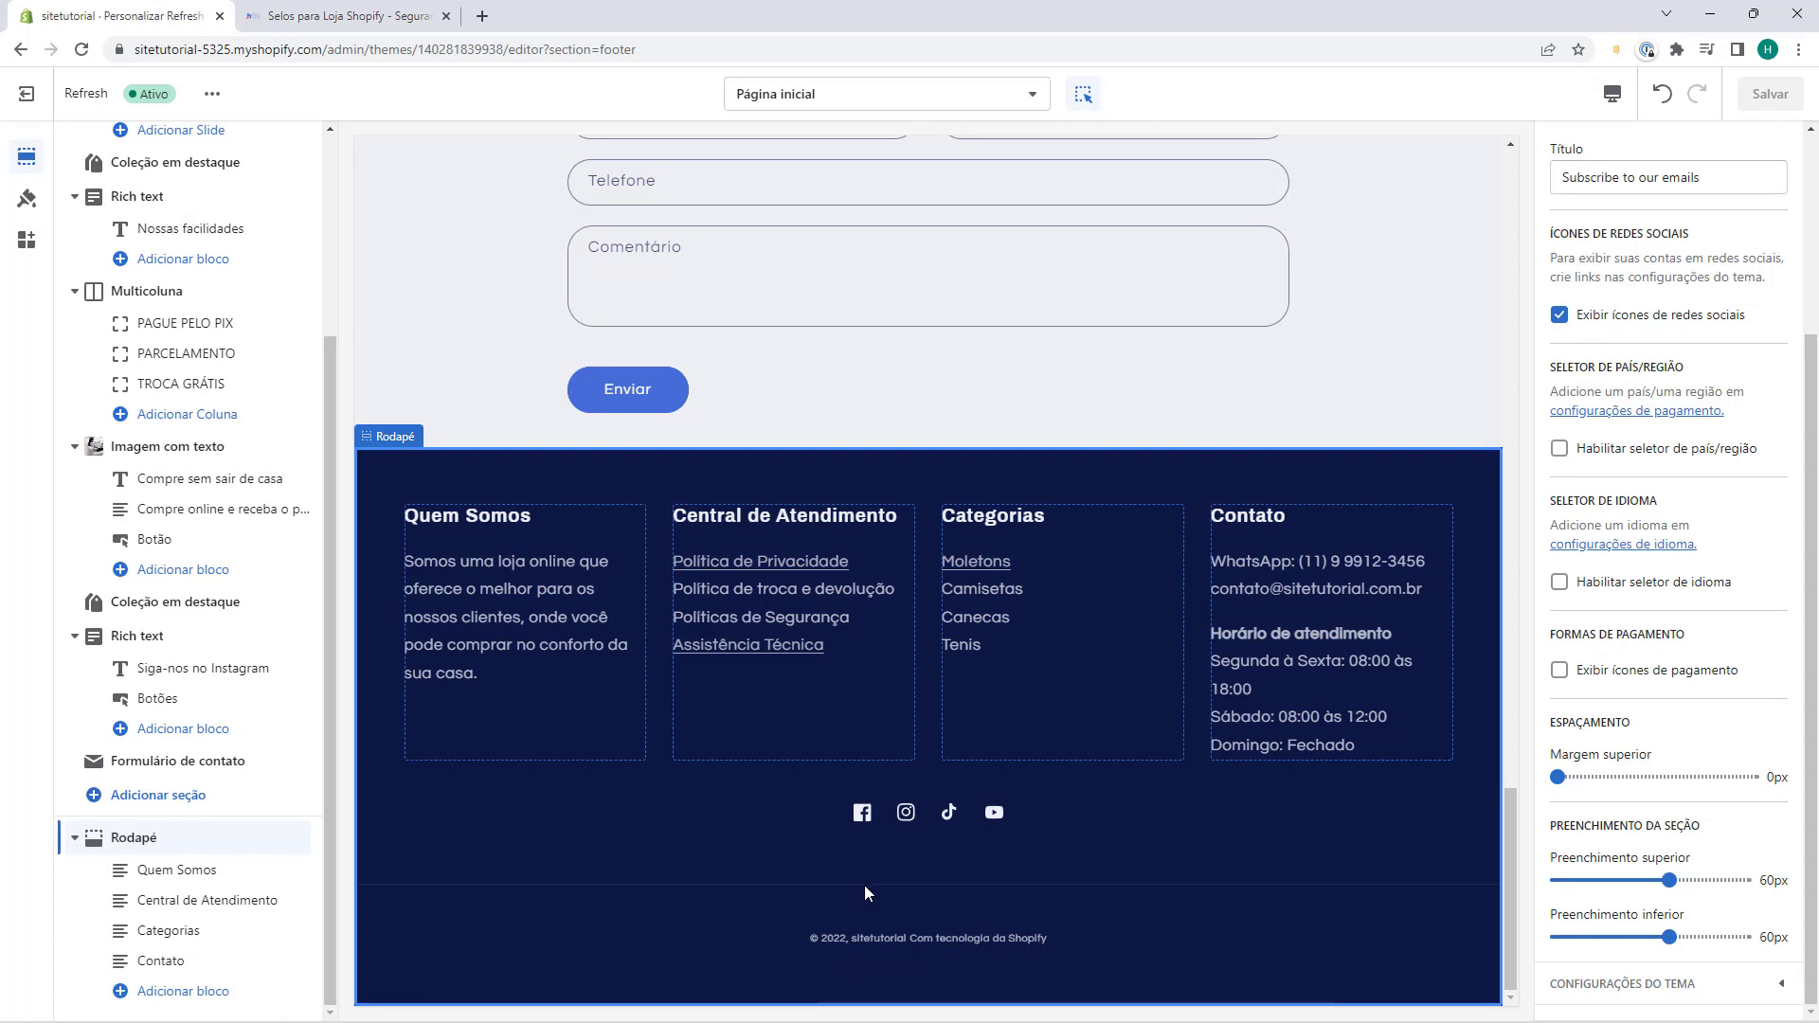
Switch to the host2b seals page and review the four payment and security seal models offered for Shopify stores.
click(341, 27)
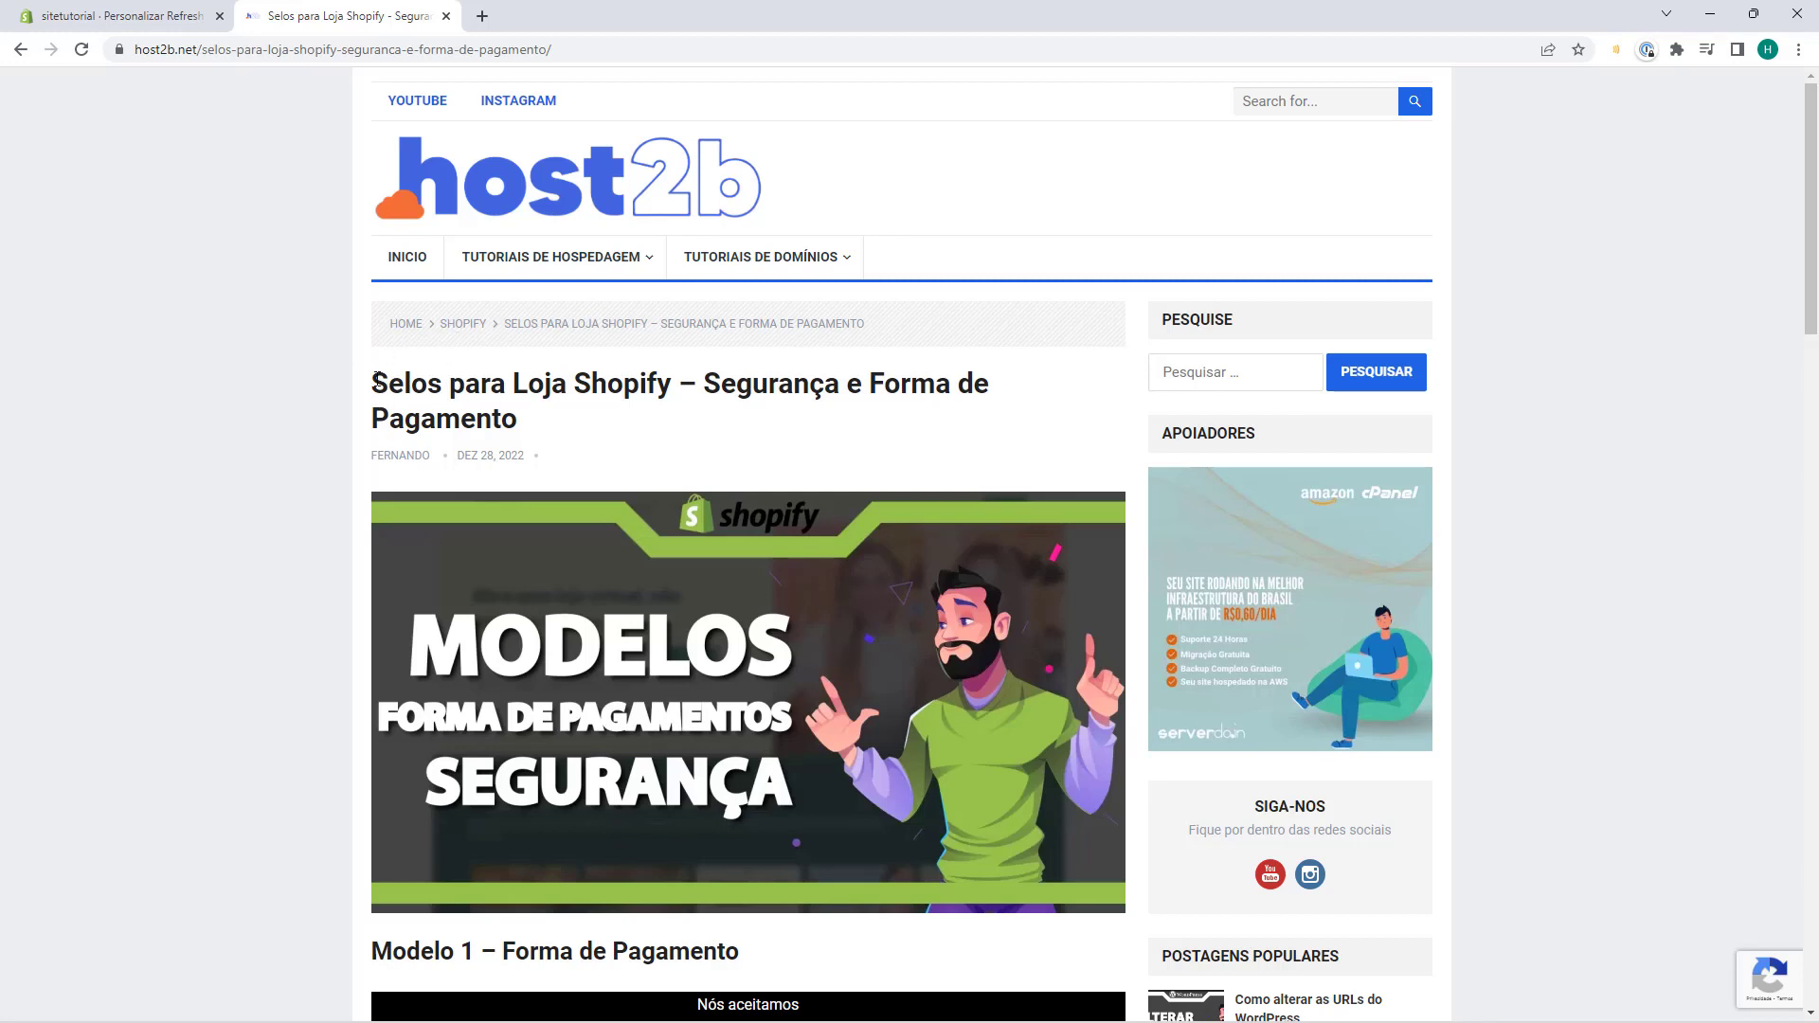
drag(377, 381, 508, 382)
click(535, 377)
drag(712, 389, 810, 385)
click(473, 396)
scroll(287, 338, down, 5)
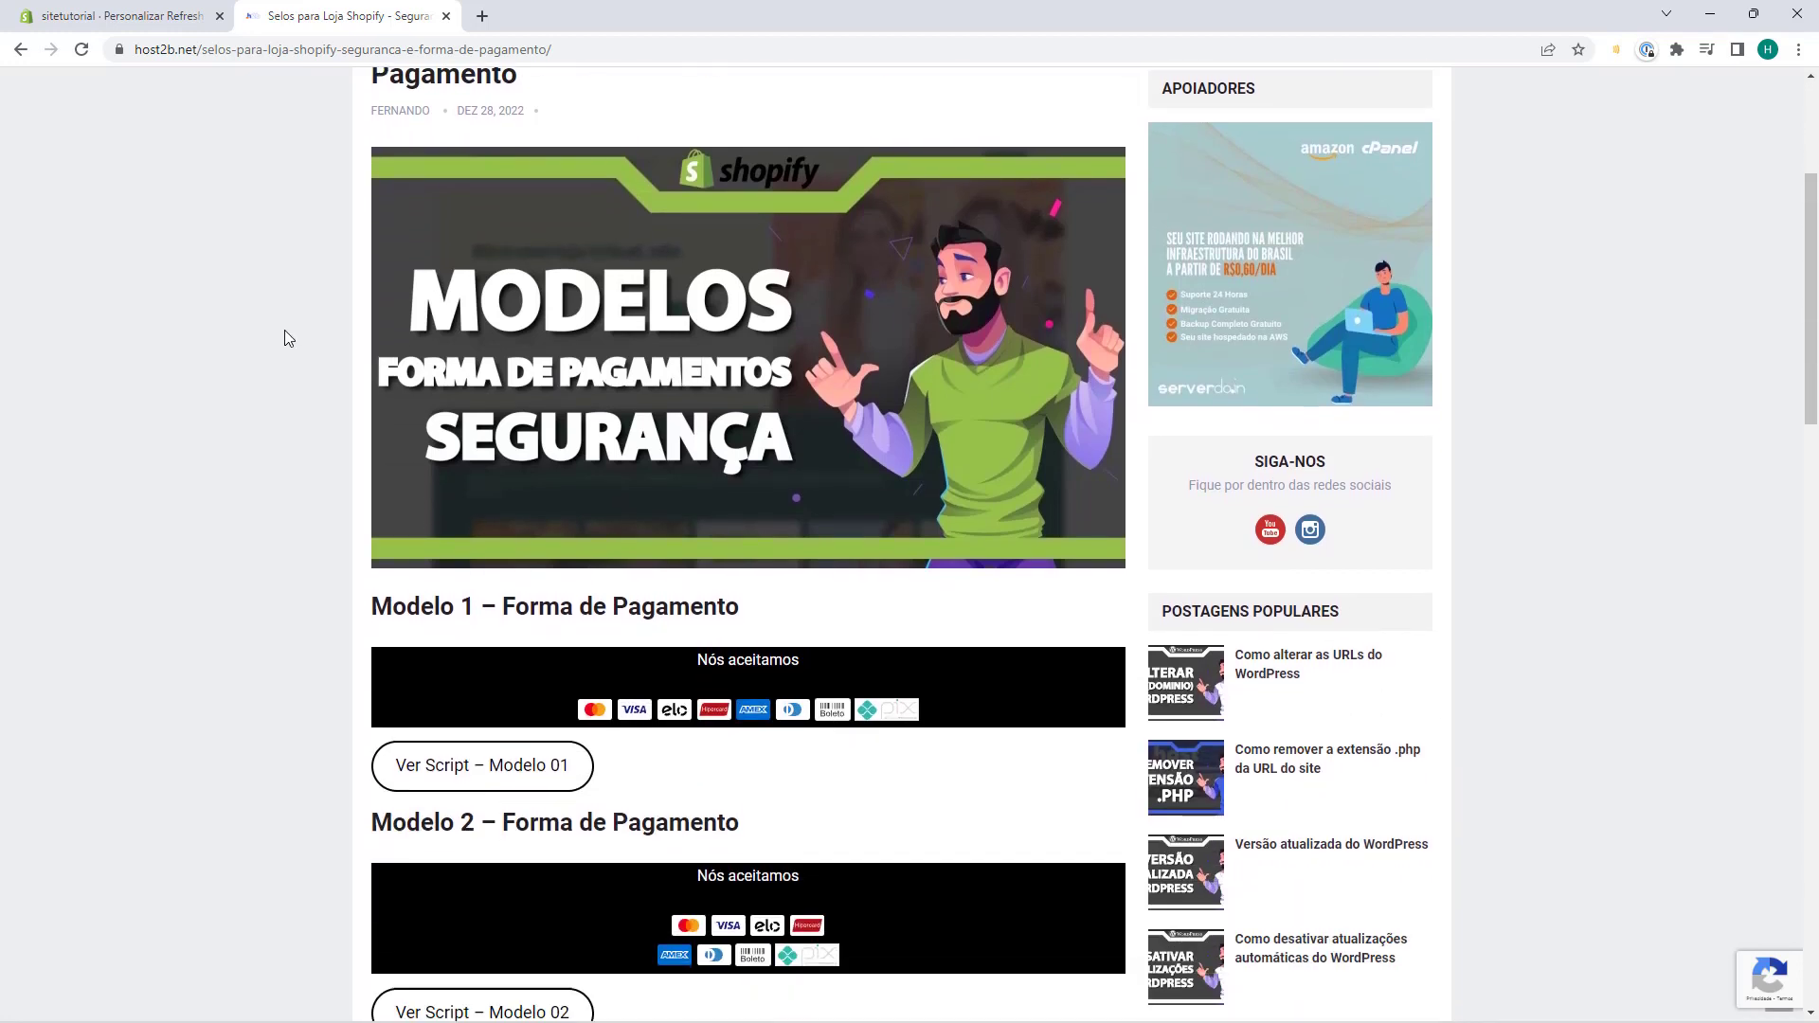
scroll(284, 330, down, 2)
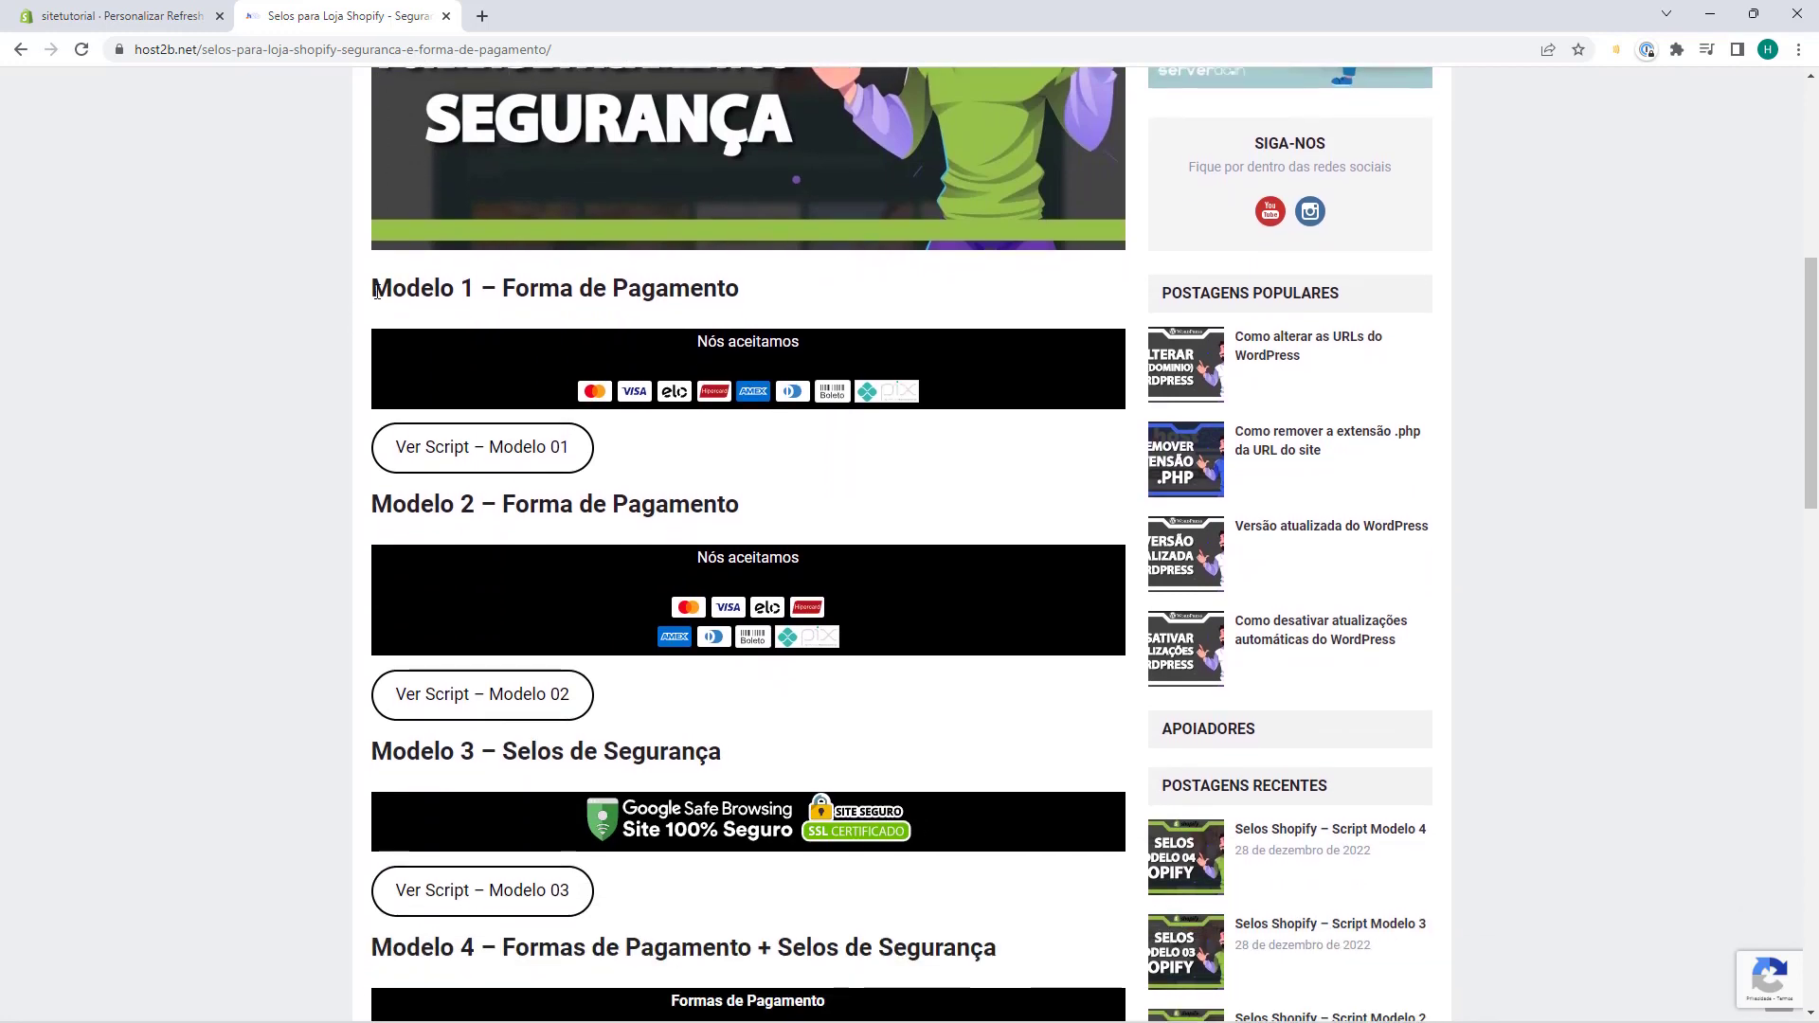
drag(372, 288, 455, 290)
click(470, 339)
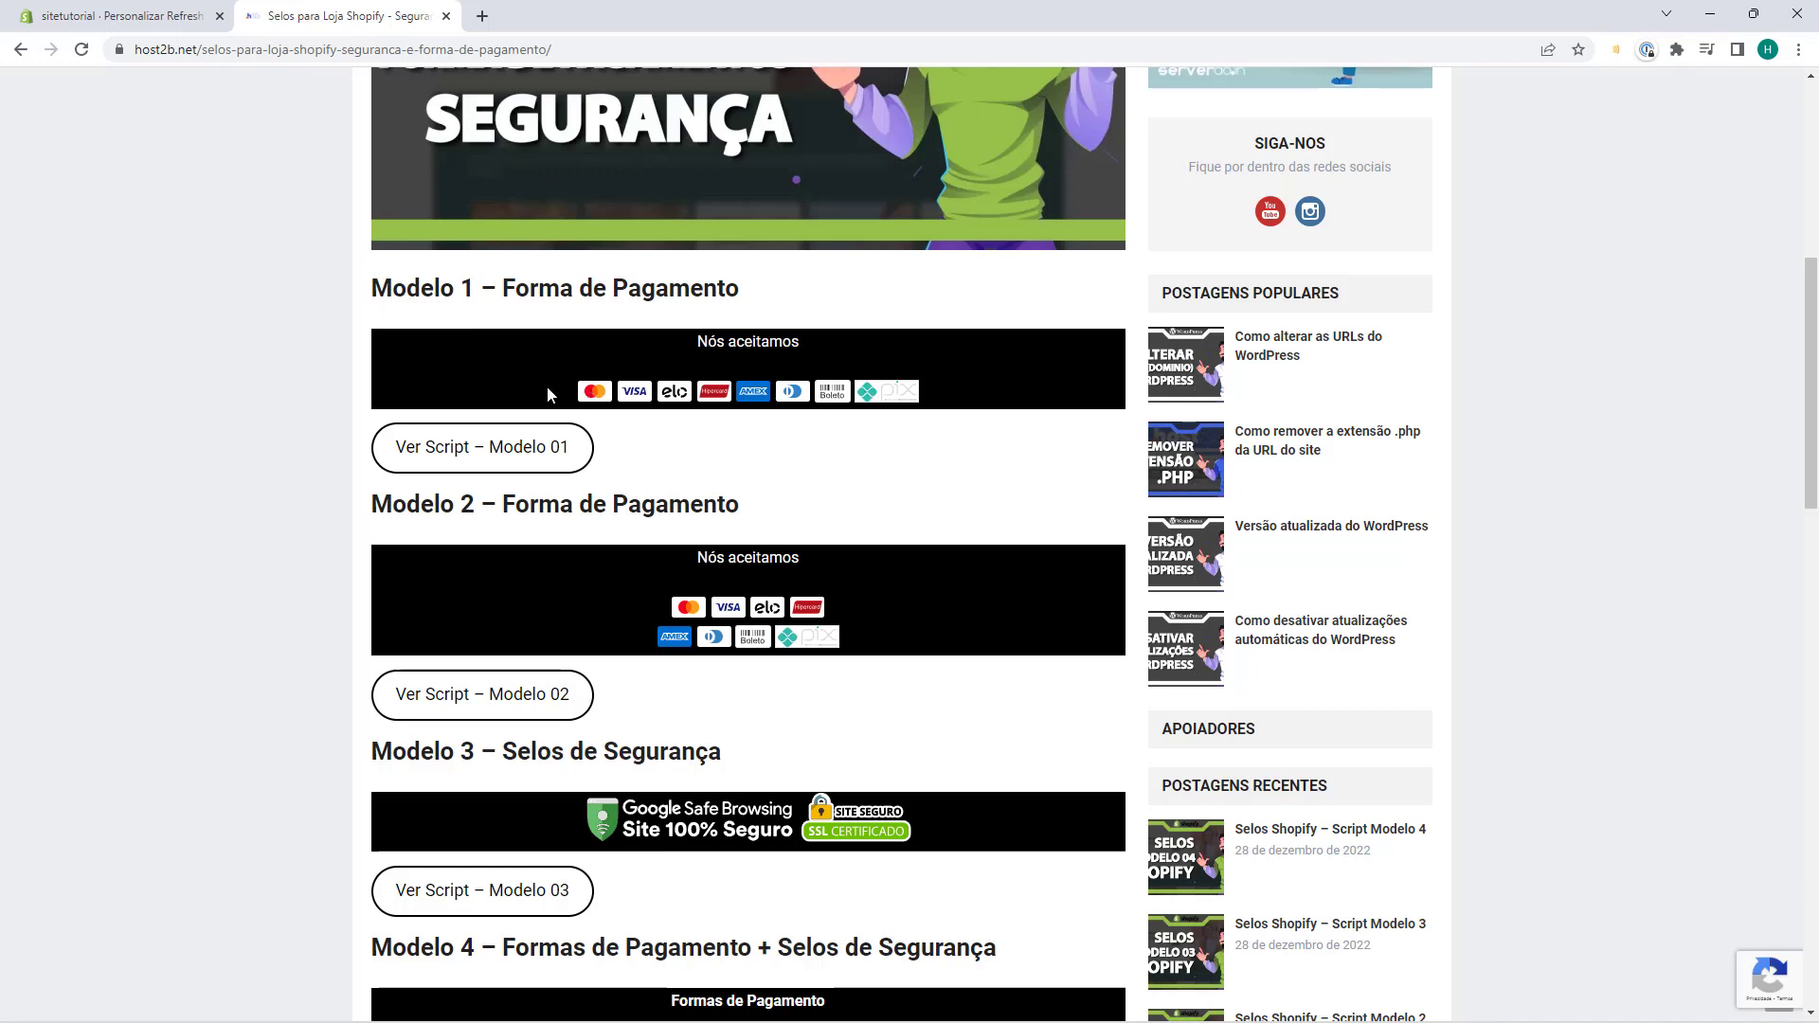
scroll(770, 408, down, 1)
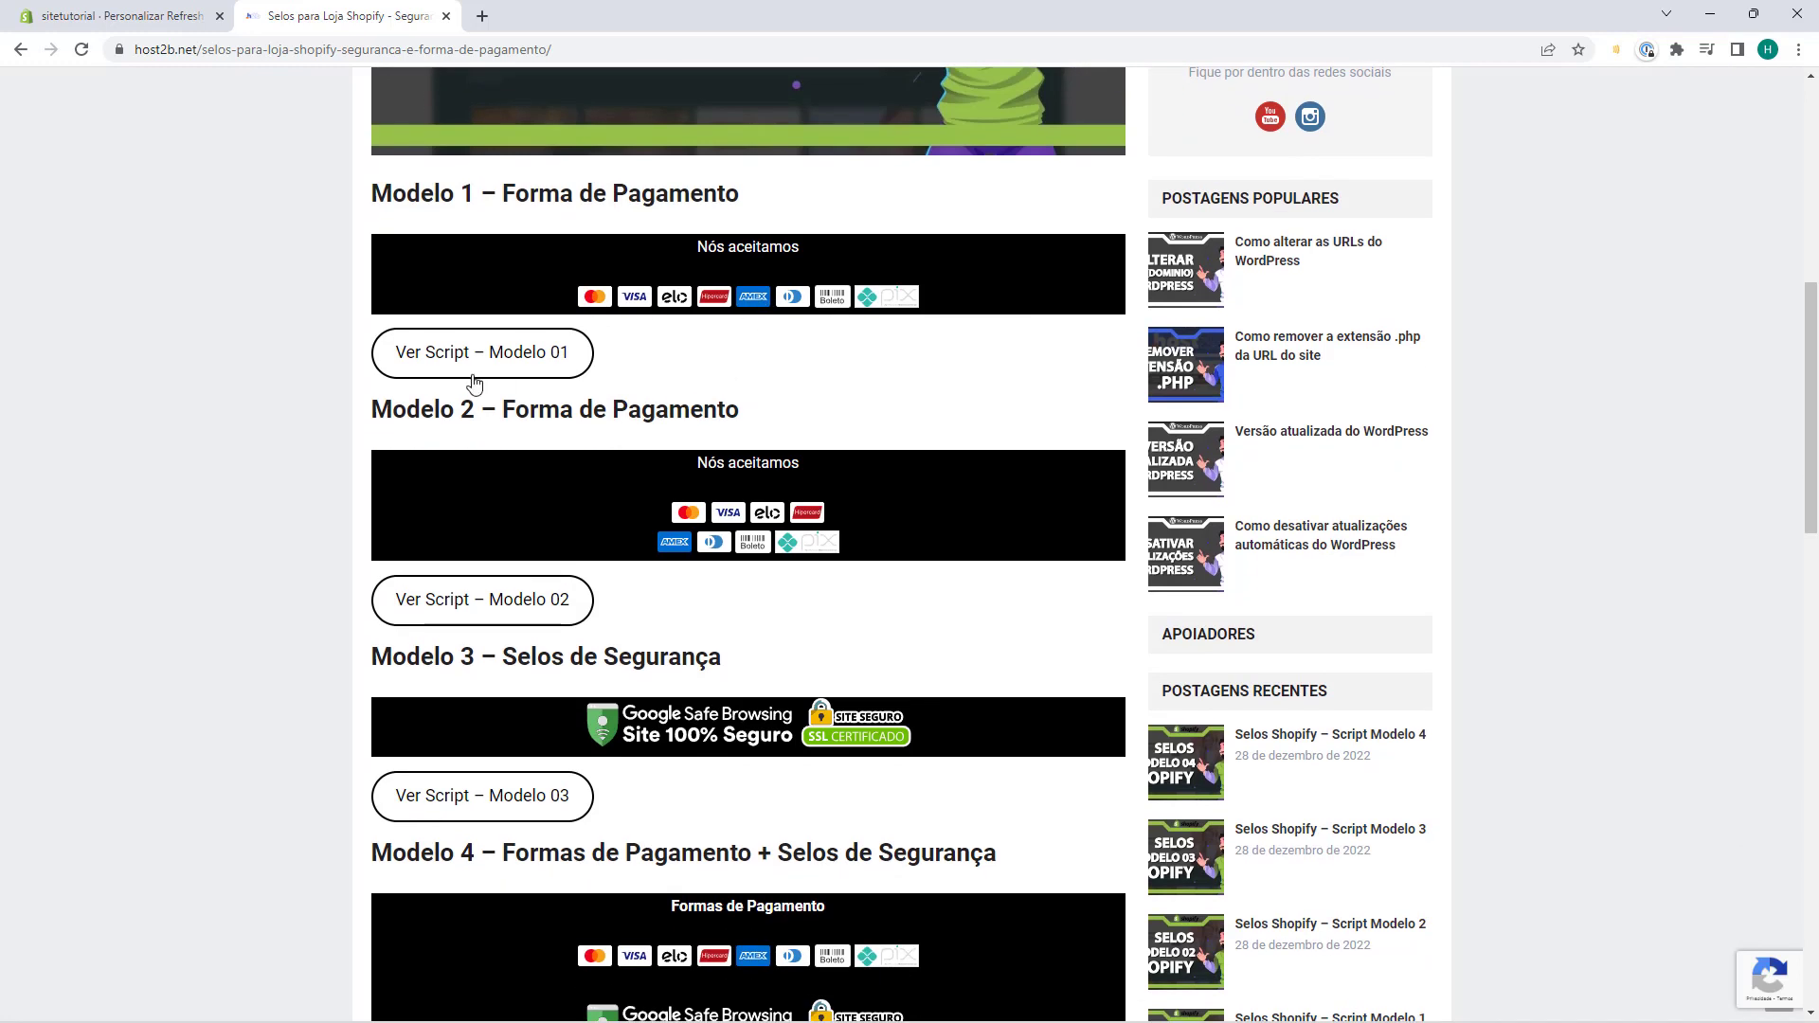
scroll(720, 530, down, 2)
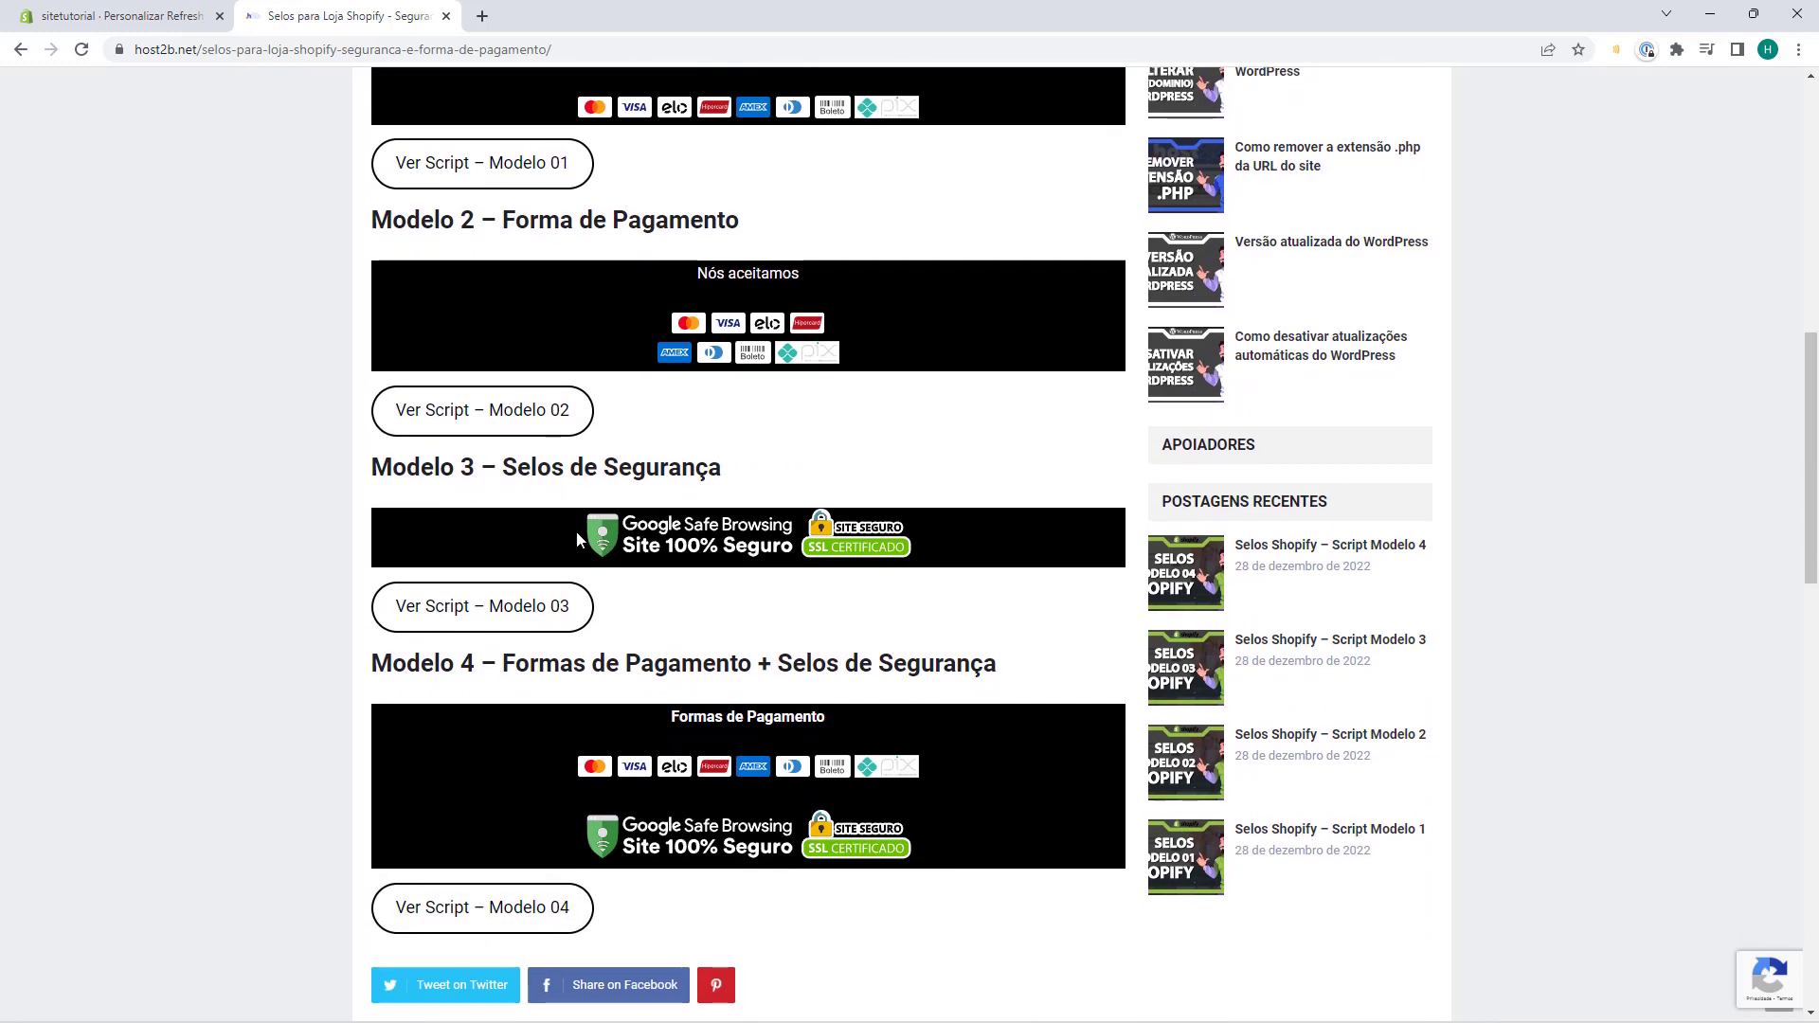
scroll(767, 507, down, 2)
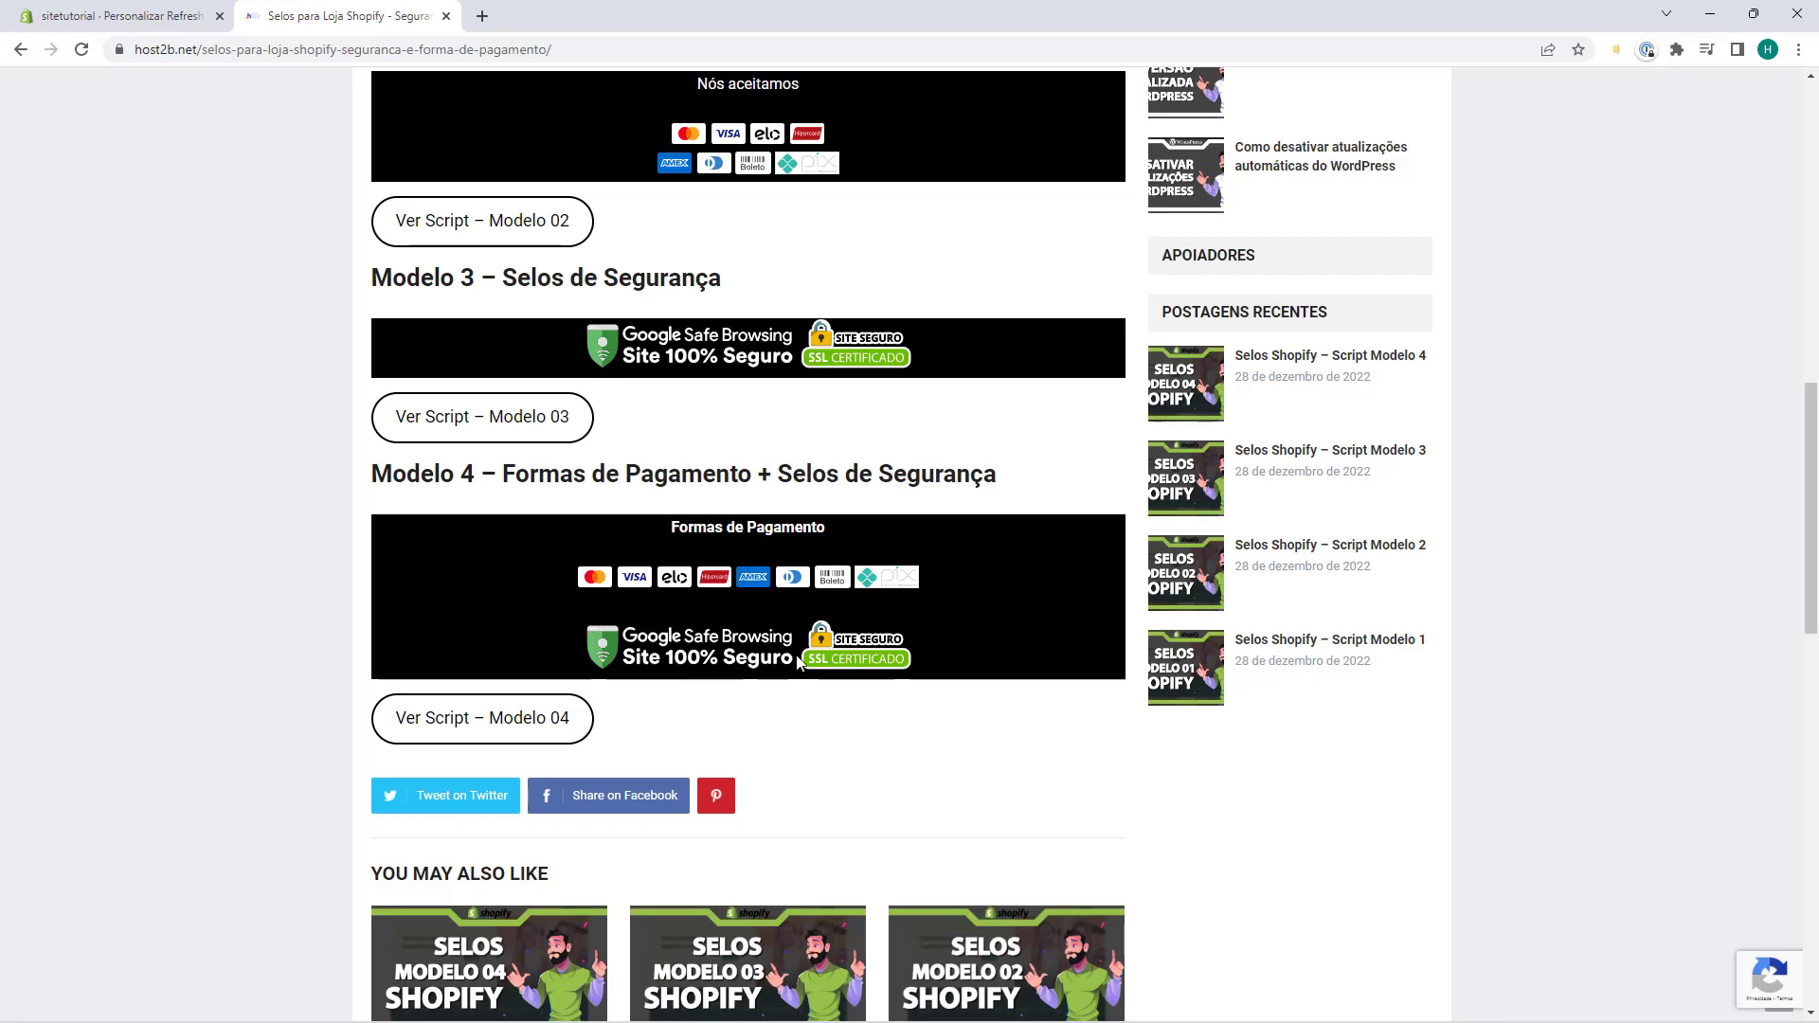
scroll(559, 604, up, 4)
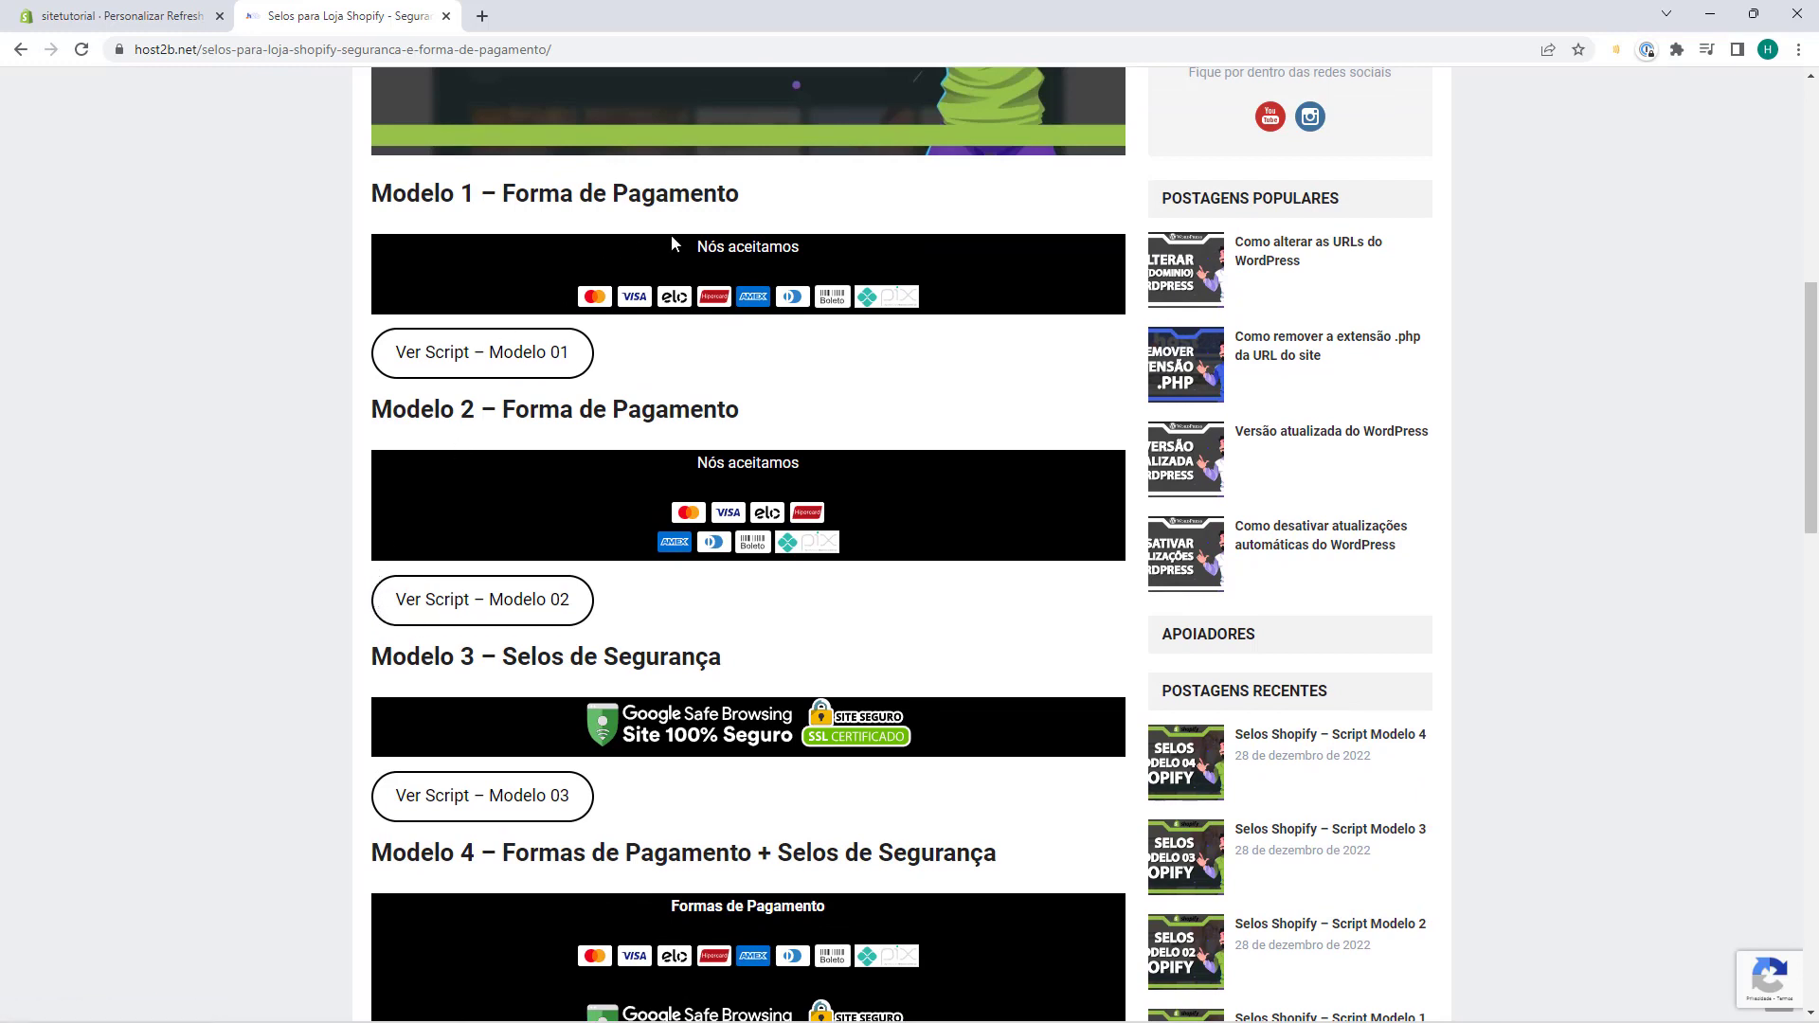
scroll(637, 474, down, 4)
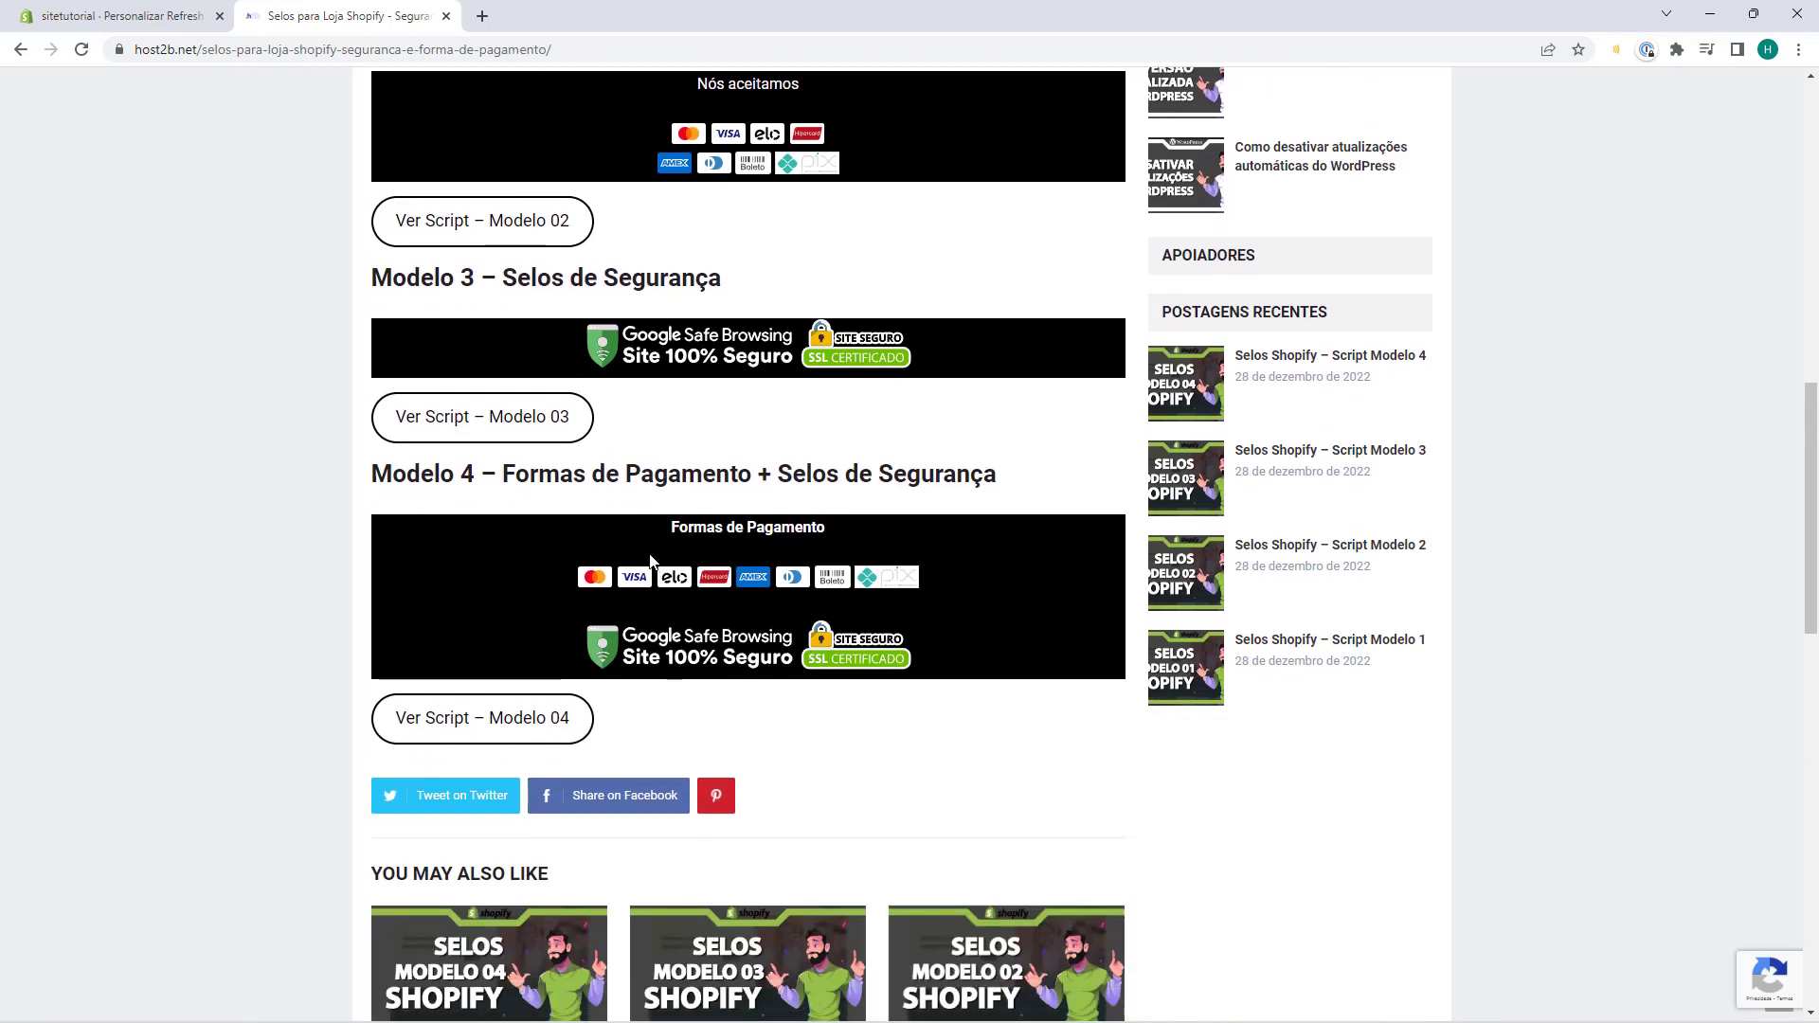
Open the script page for Modelo 4 – Formas de Pagamento + Selos de Segurança.
drag(372, 478, 908, 478)
click(893, 478)
click(471, 730)
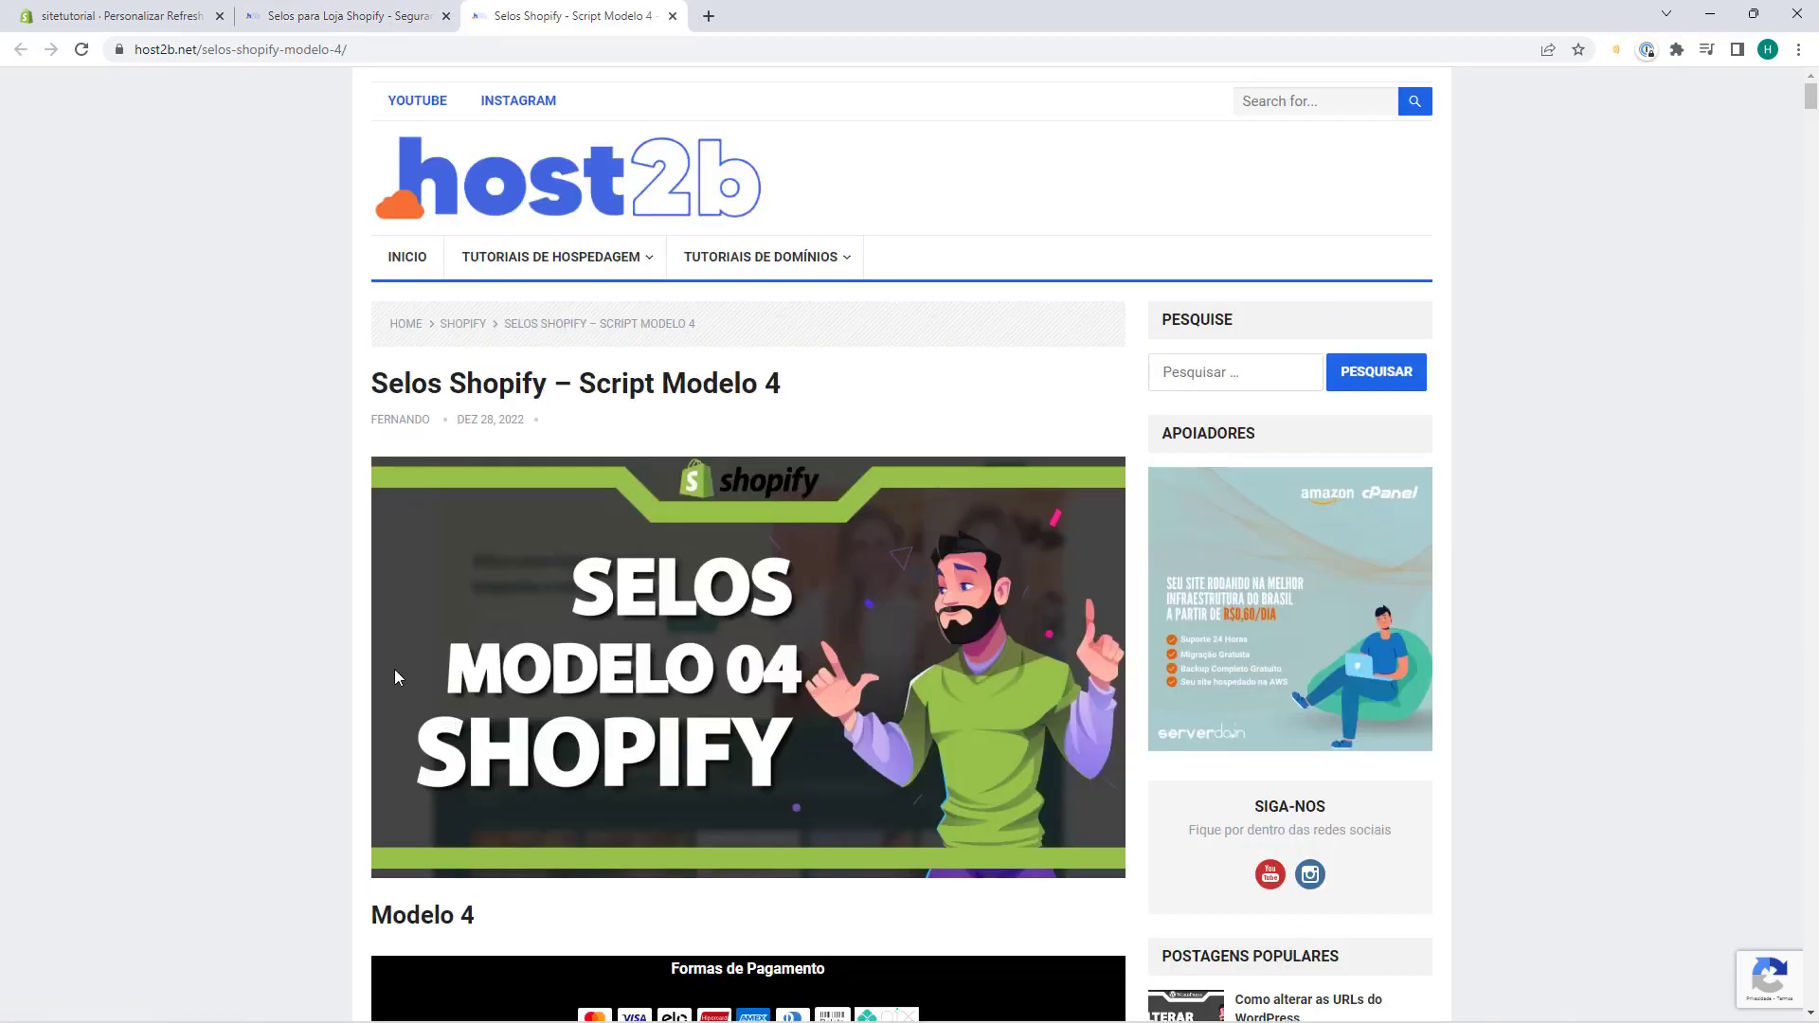
Examine the Modelo 4 seal preview and read through the structure of its script code.
scroll(366, 609, down, 5)
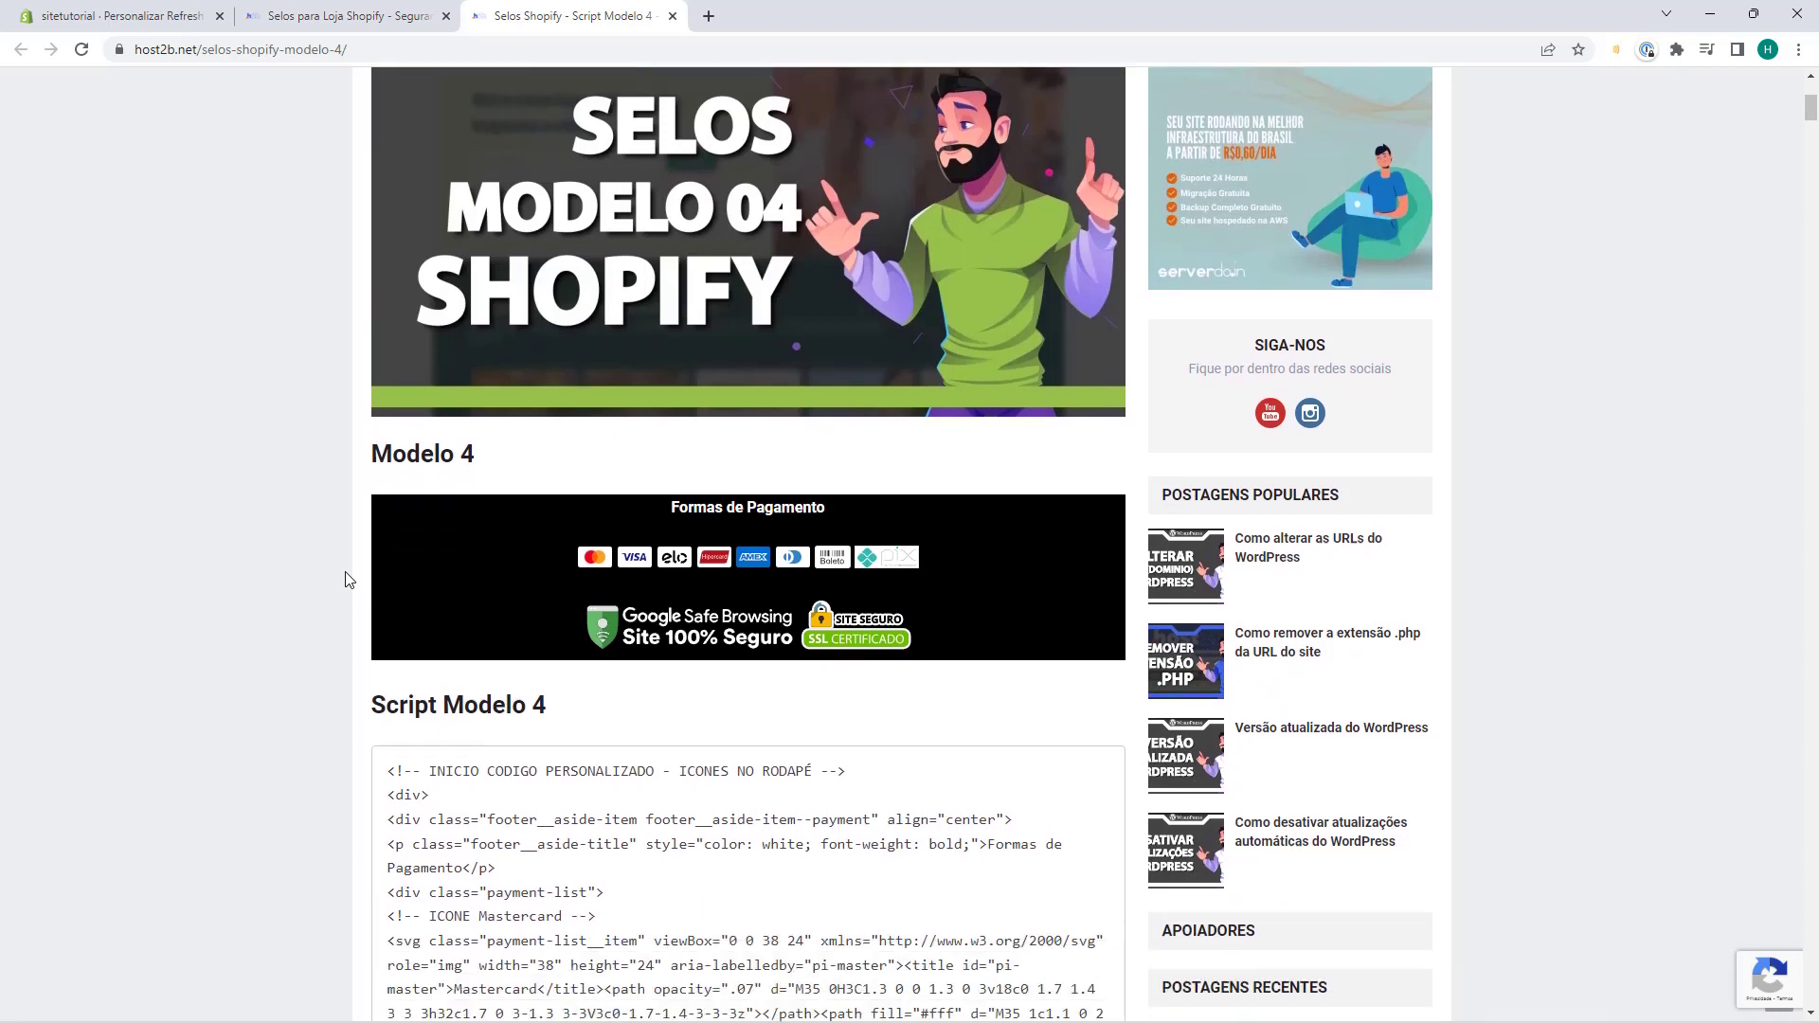
scroll(437, 491, down, 1)
drag(551, 409, 788, 412)
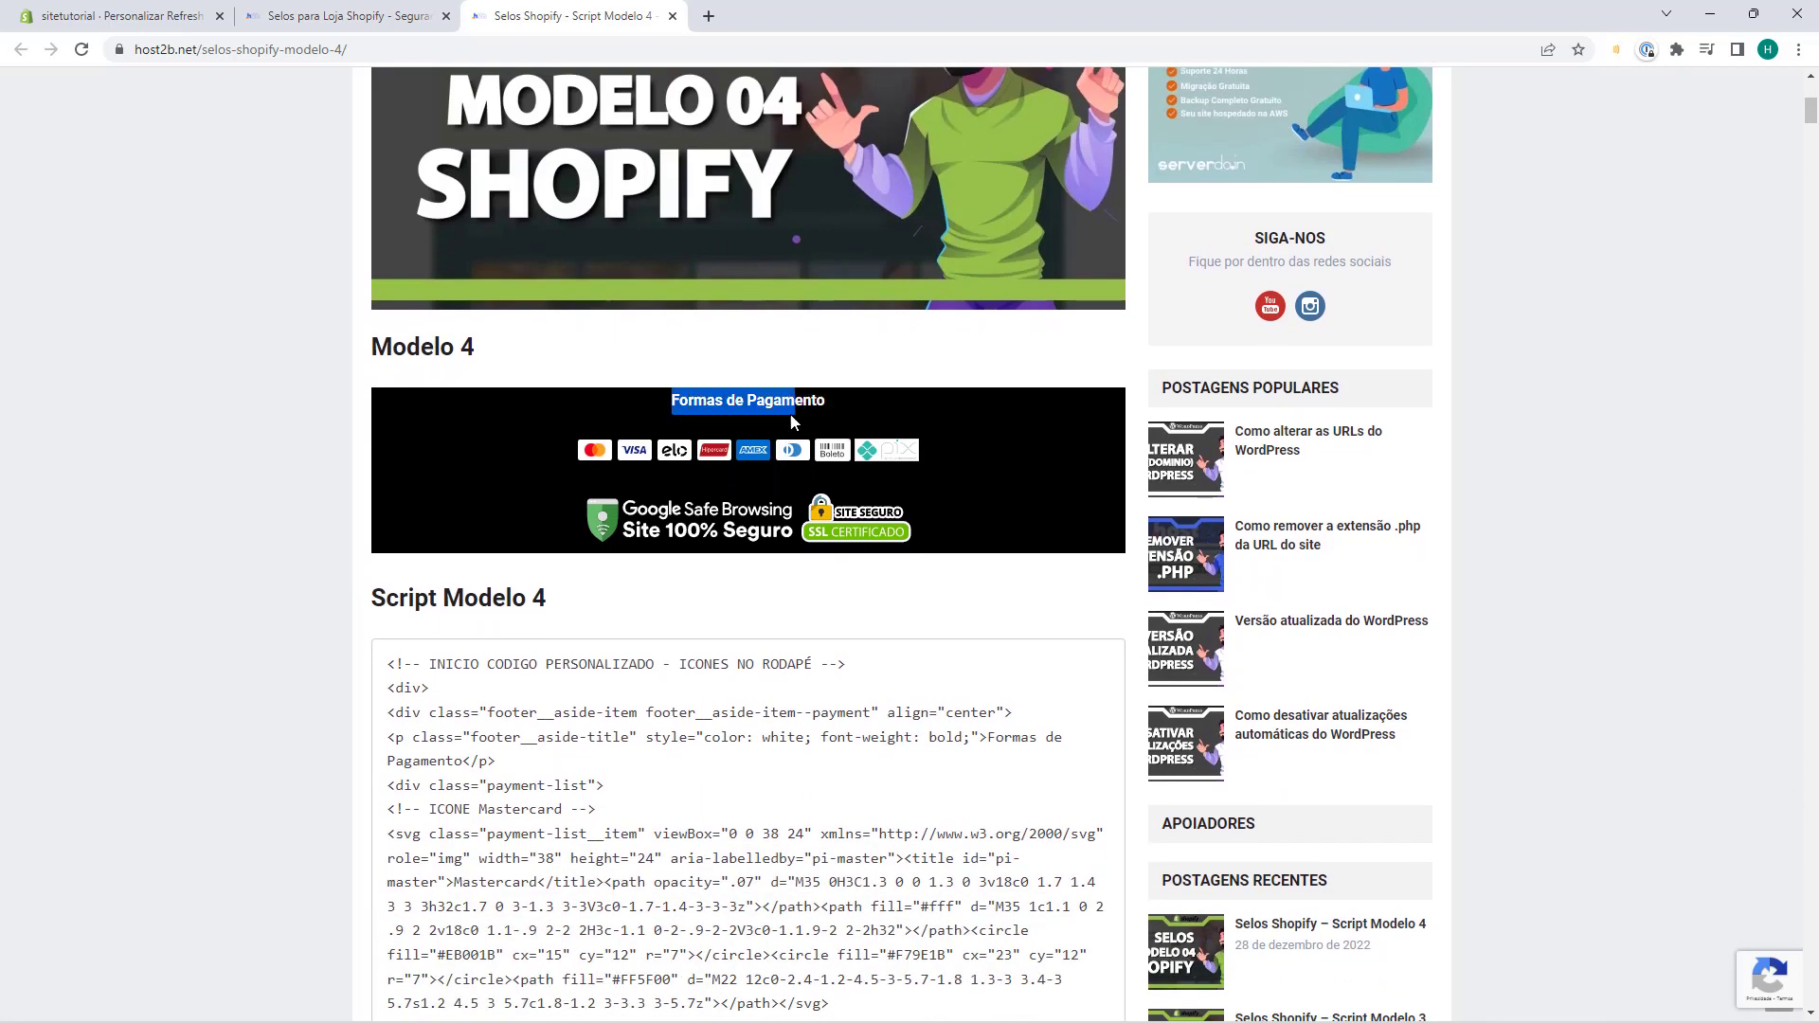
click(770, 421)
scroll(525, 459, down, 2)
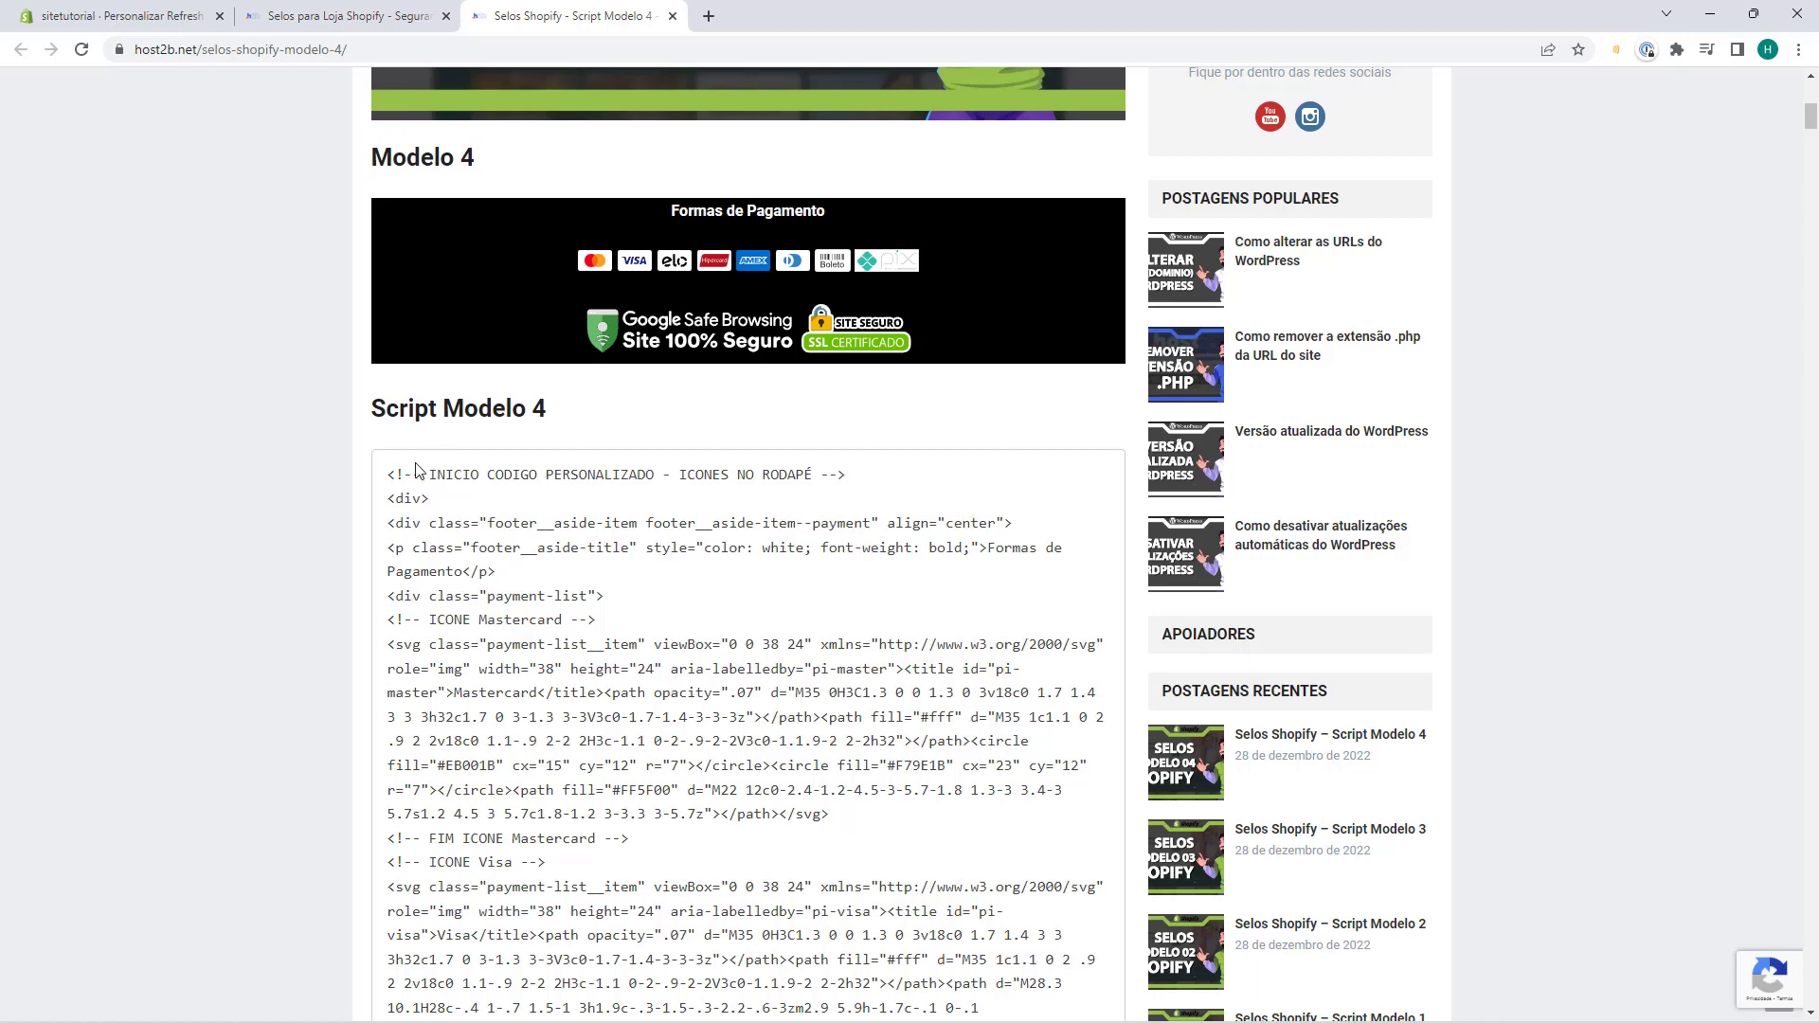
drag(390, 472, 561, 500)
scroll(559, 510, down, 4)
scroll(565, 502, down, 4)
scroll(566, 504, up, 4)
click(543, 489)
scroll(438, 388, down, 20)
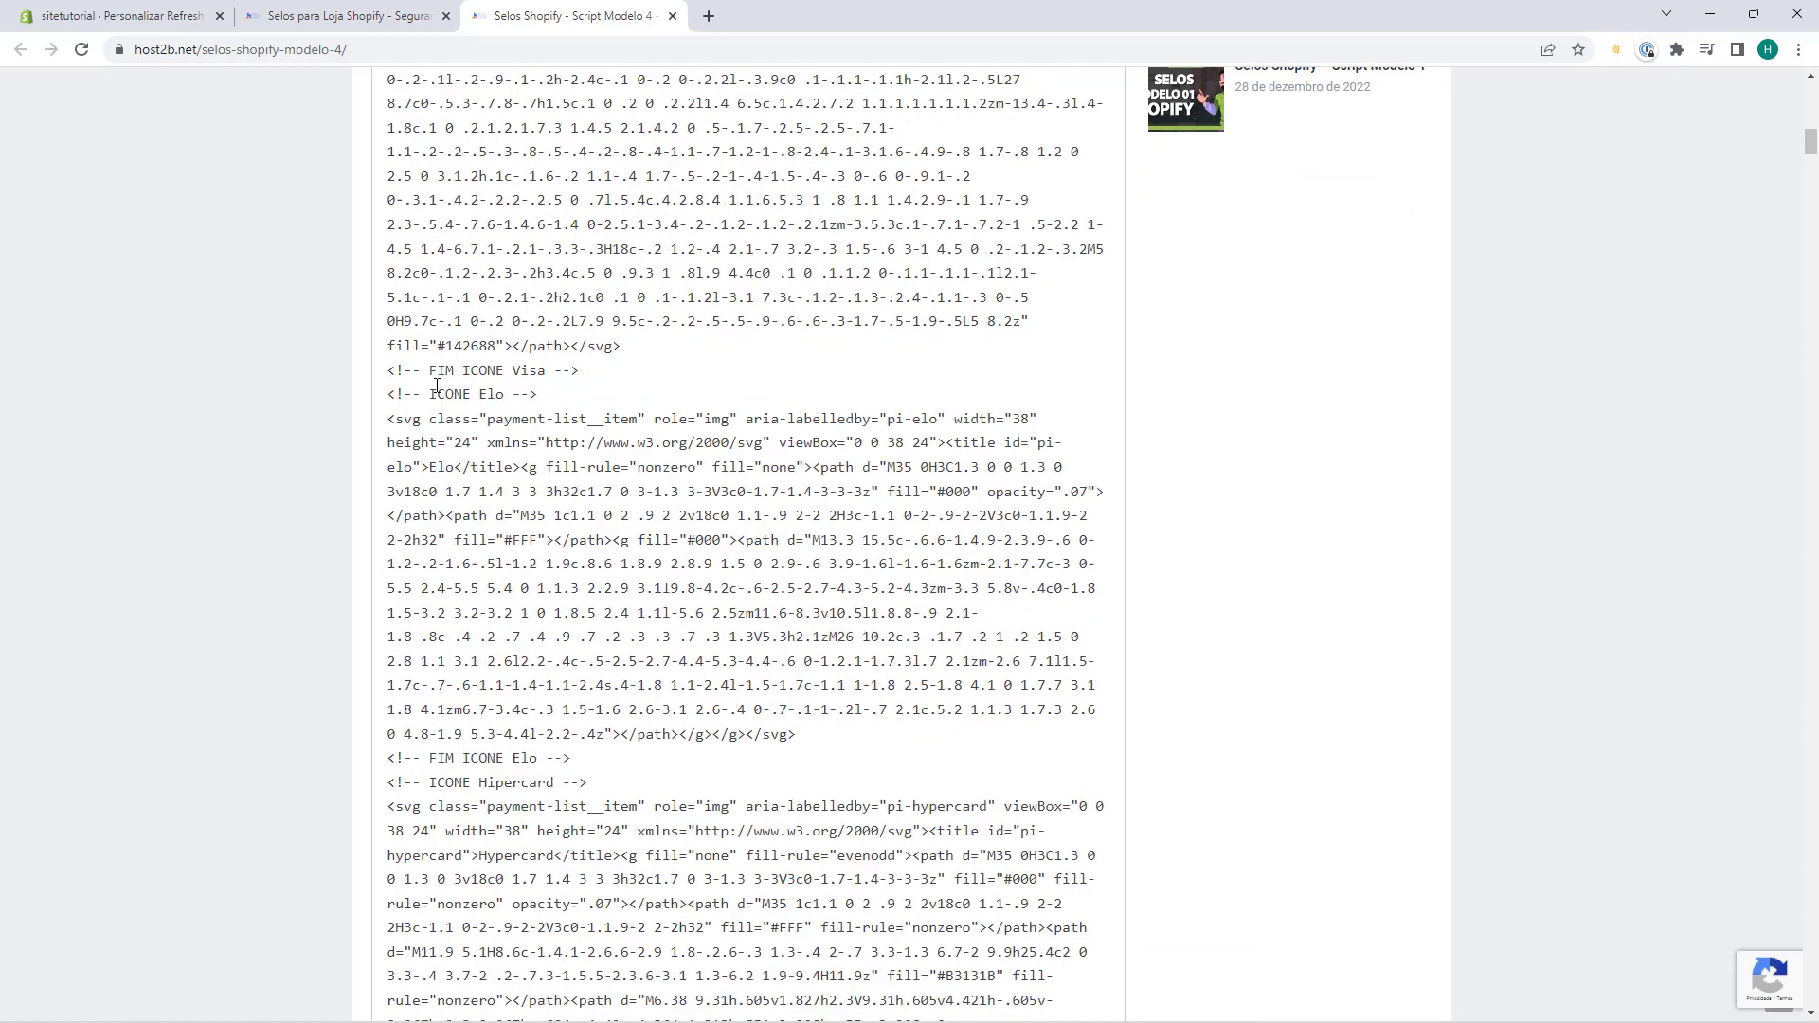
scroll(436, 385, up, 20)
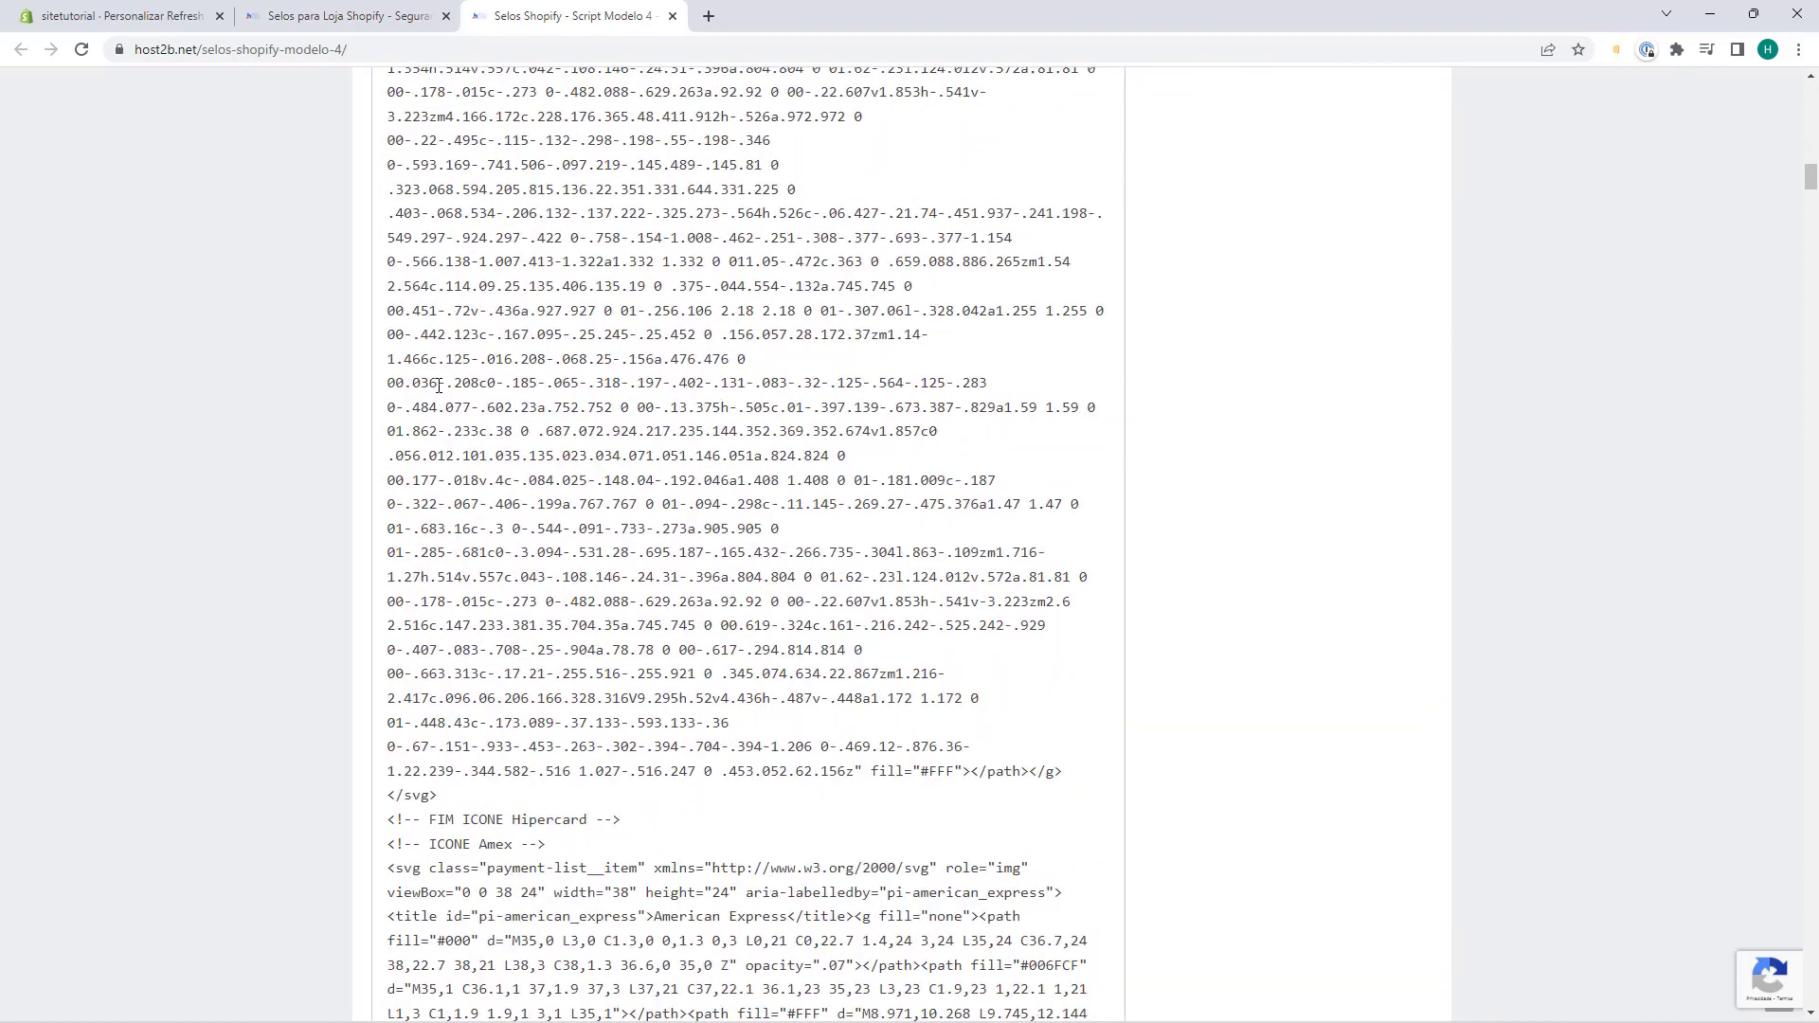
scroll(428, 404, up, 4)
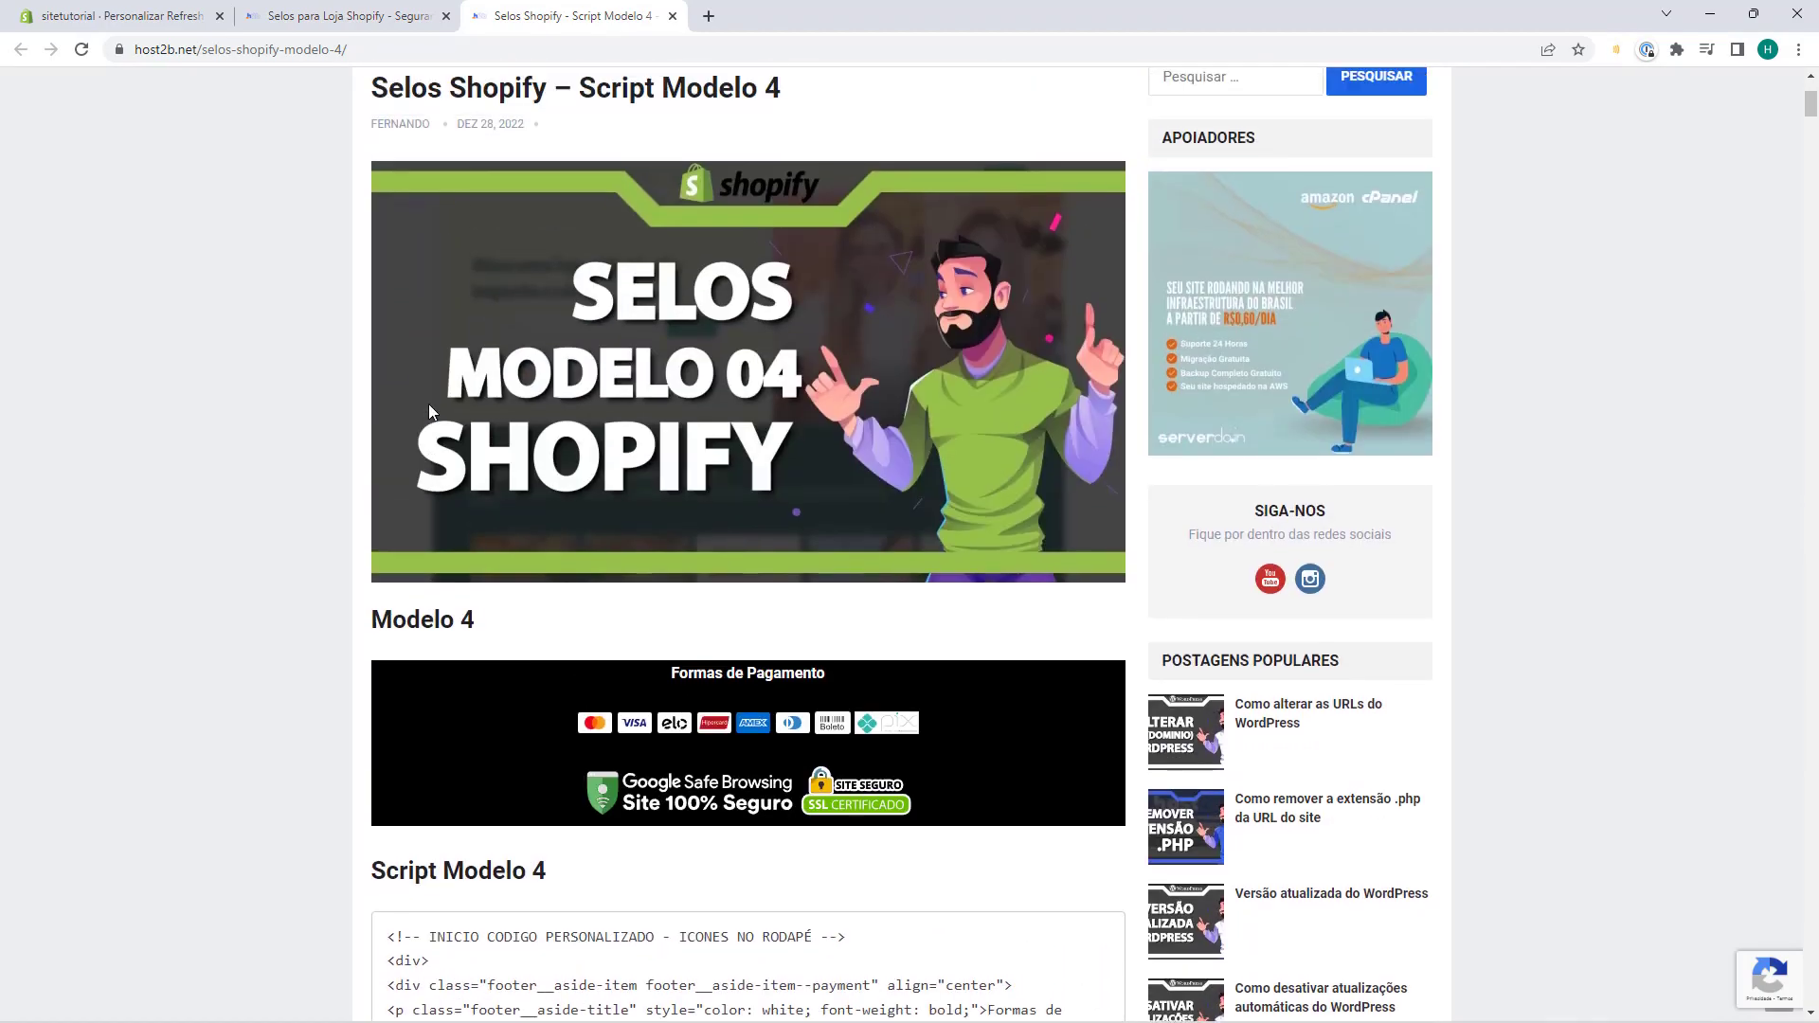
scroll(428, 402, down, 7)
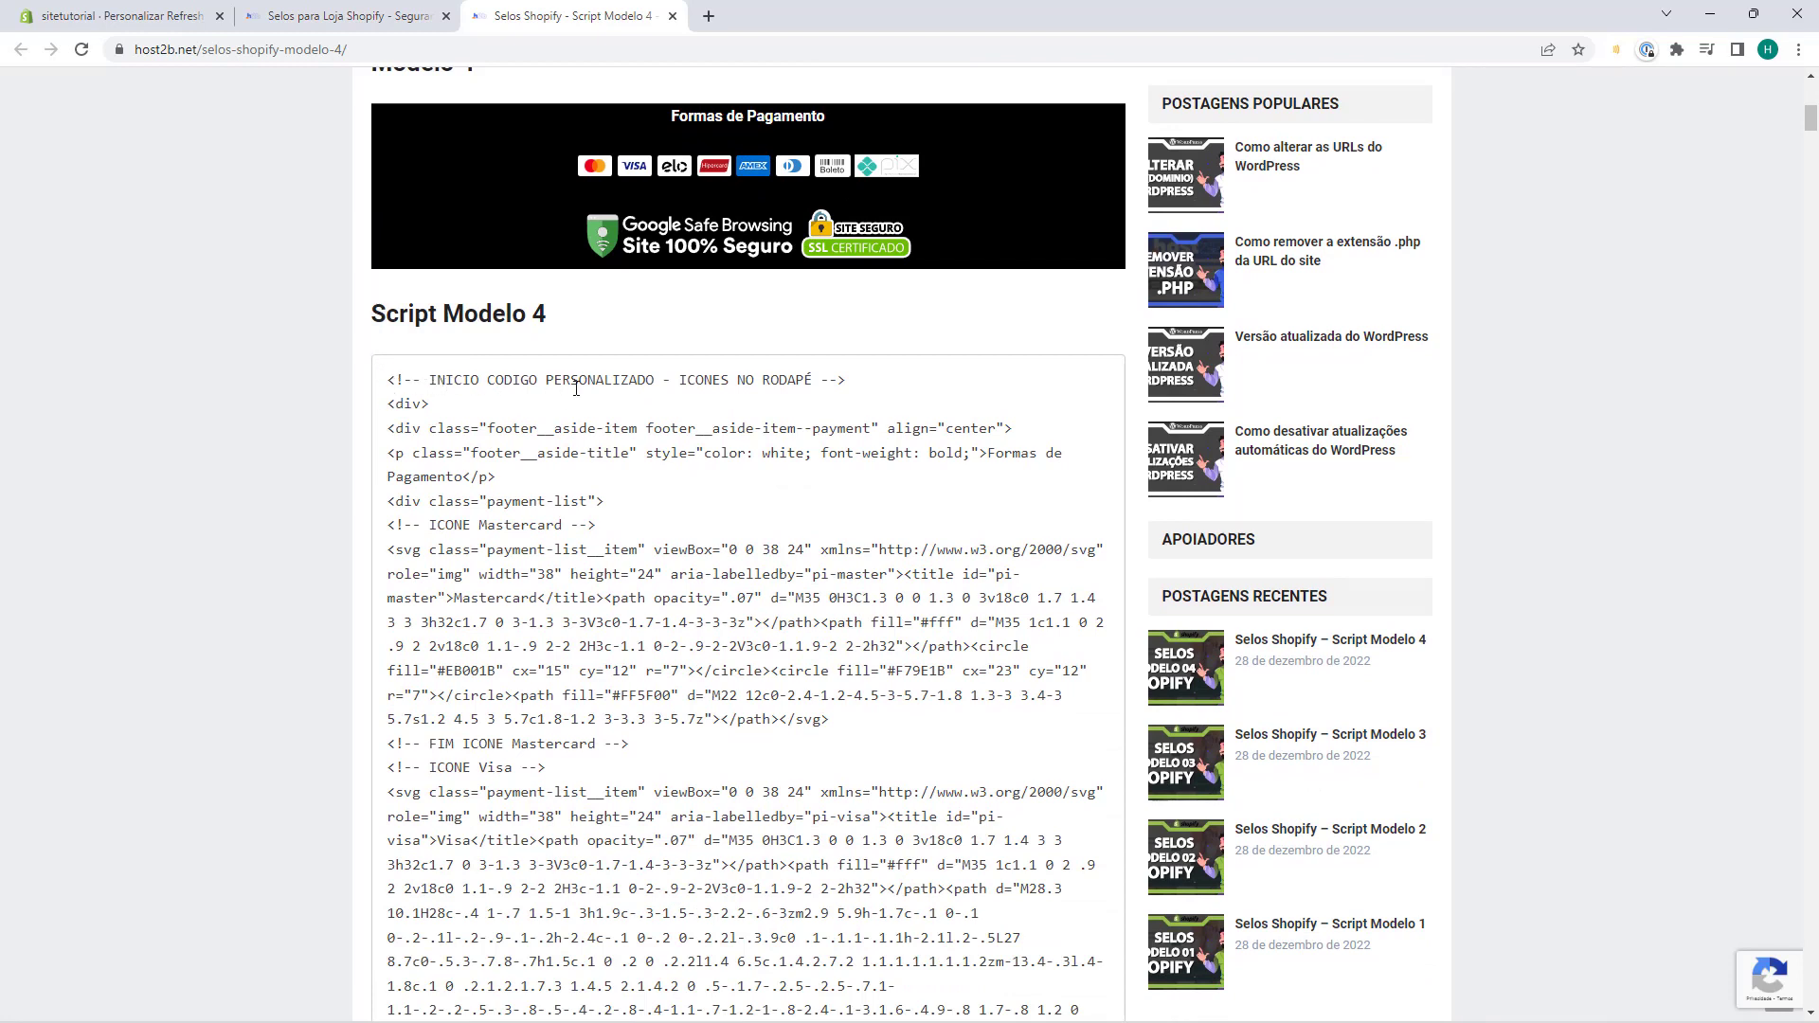
Select the entire Script Modelo 4 code, from the INICIO CODIGO PERSONALIZADO comment through the FIM CODIGO PERSONALIZADO comment.
drag(389, 384, 828, 542)
scroll(678, 408, down, 15)
scroll(682, 398, down, 15)
scroll(711, 398, down, 10)
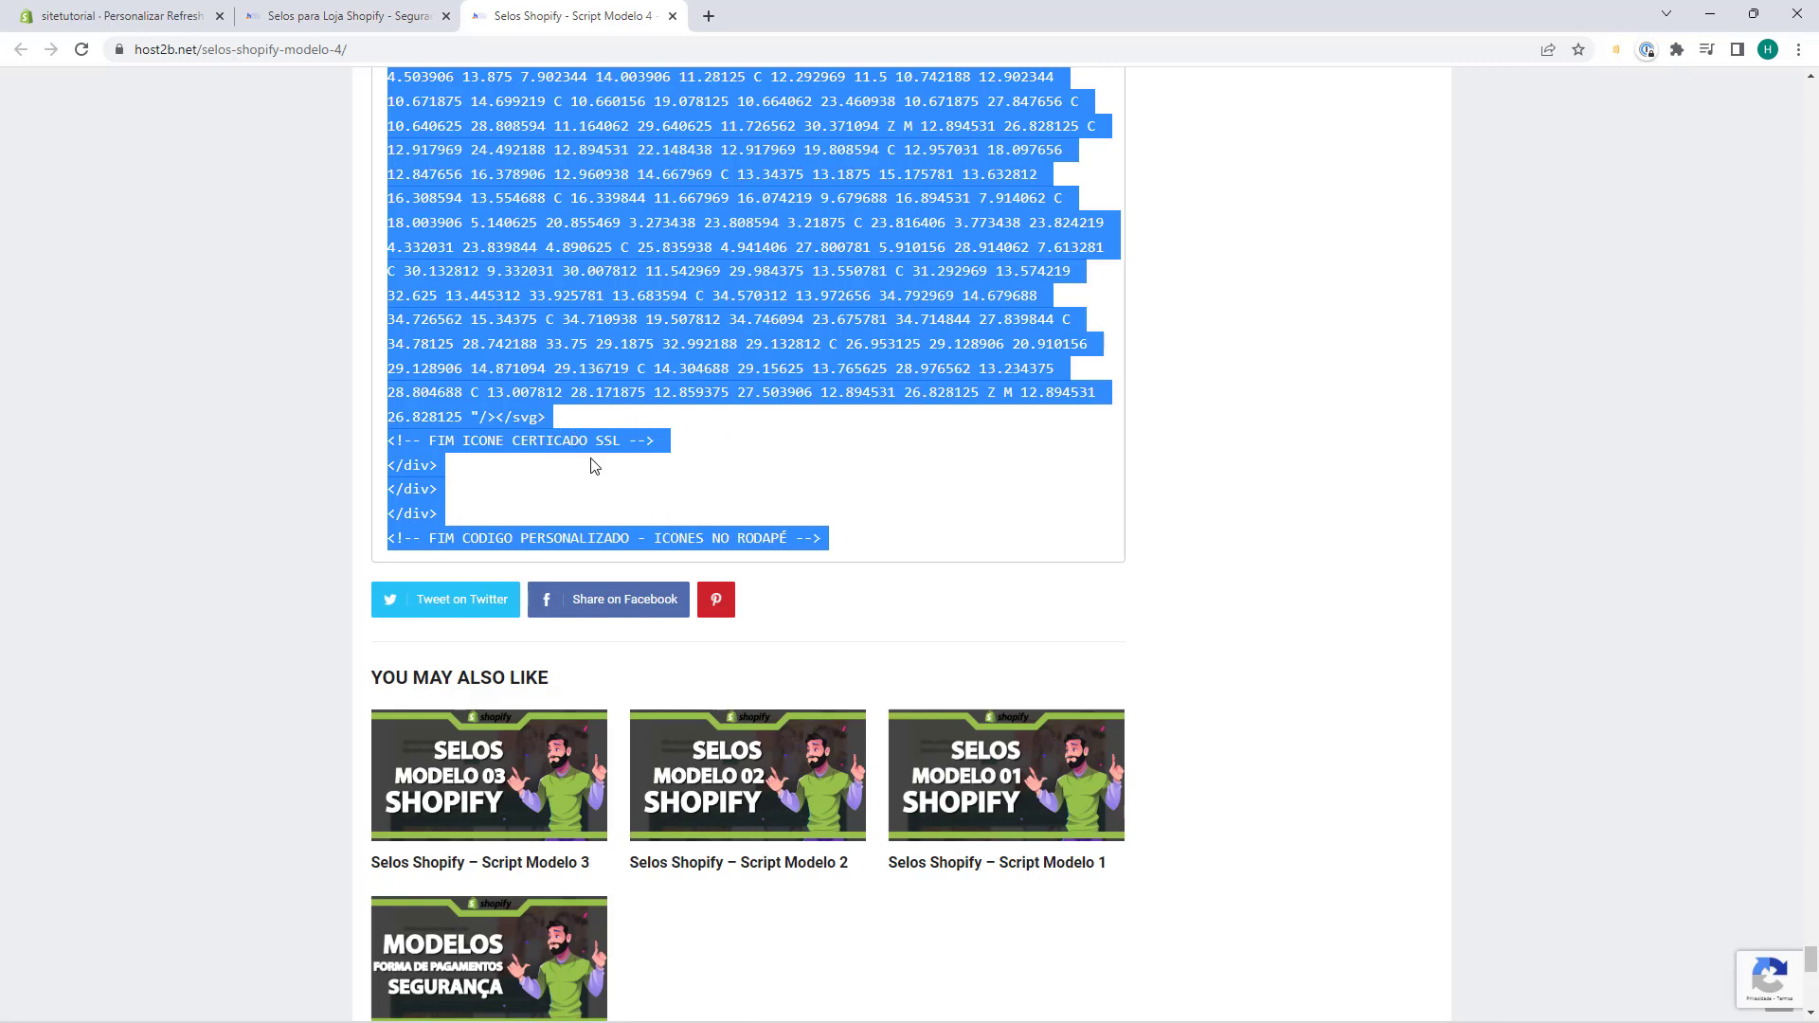
scroll(570, 448, up, 6)
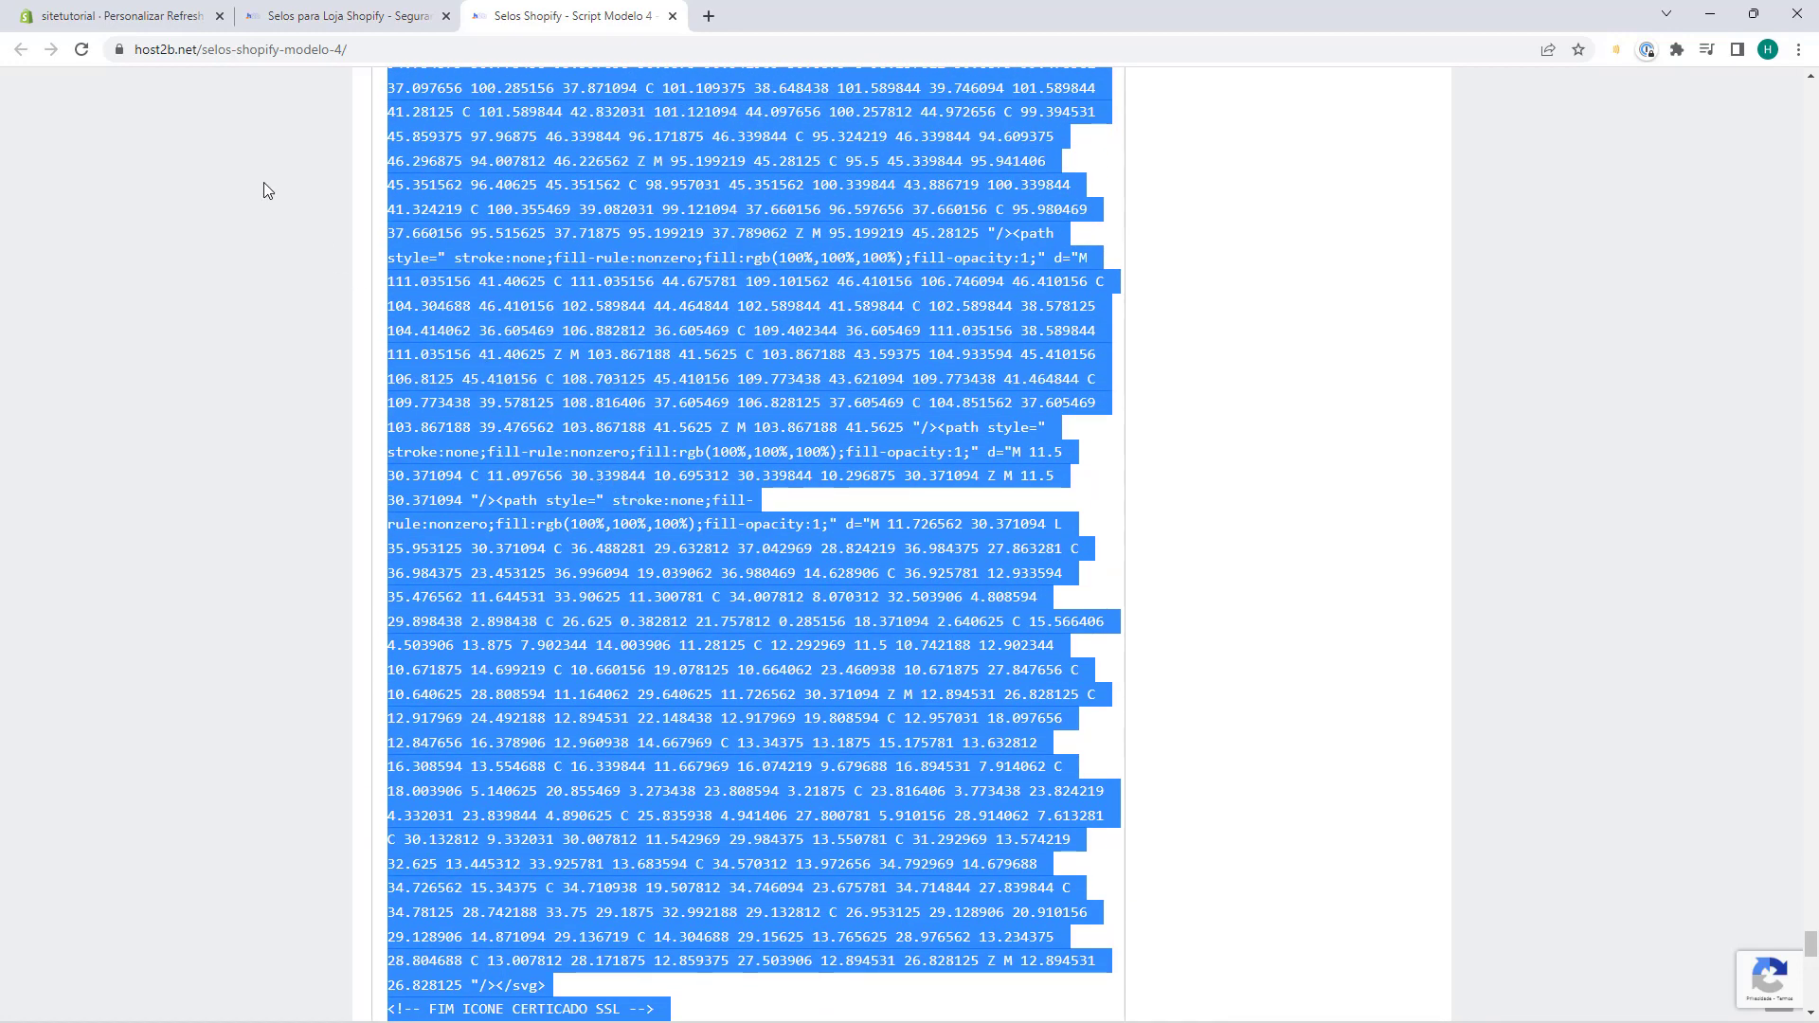
Return to the Shopify theme customizer and open the Refresh theme's code for editing.
click(151, 26)
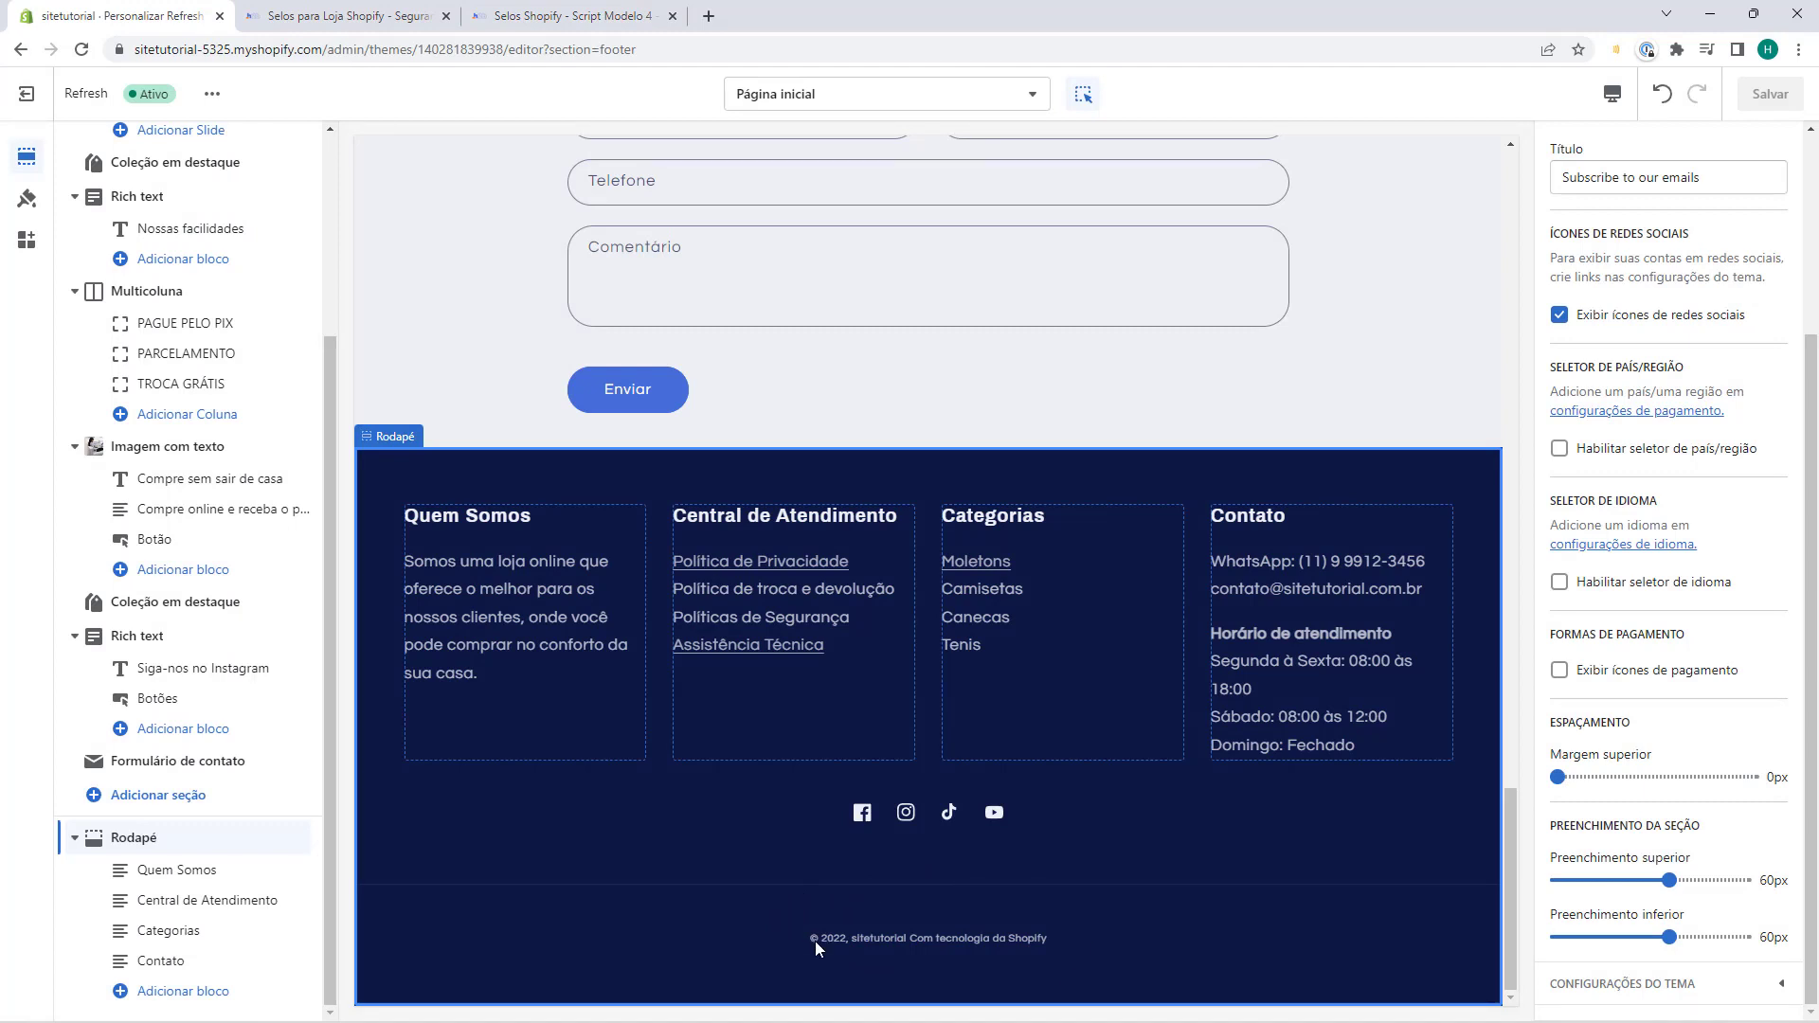
click(869, 932)
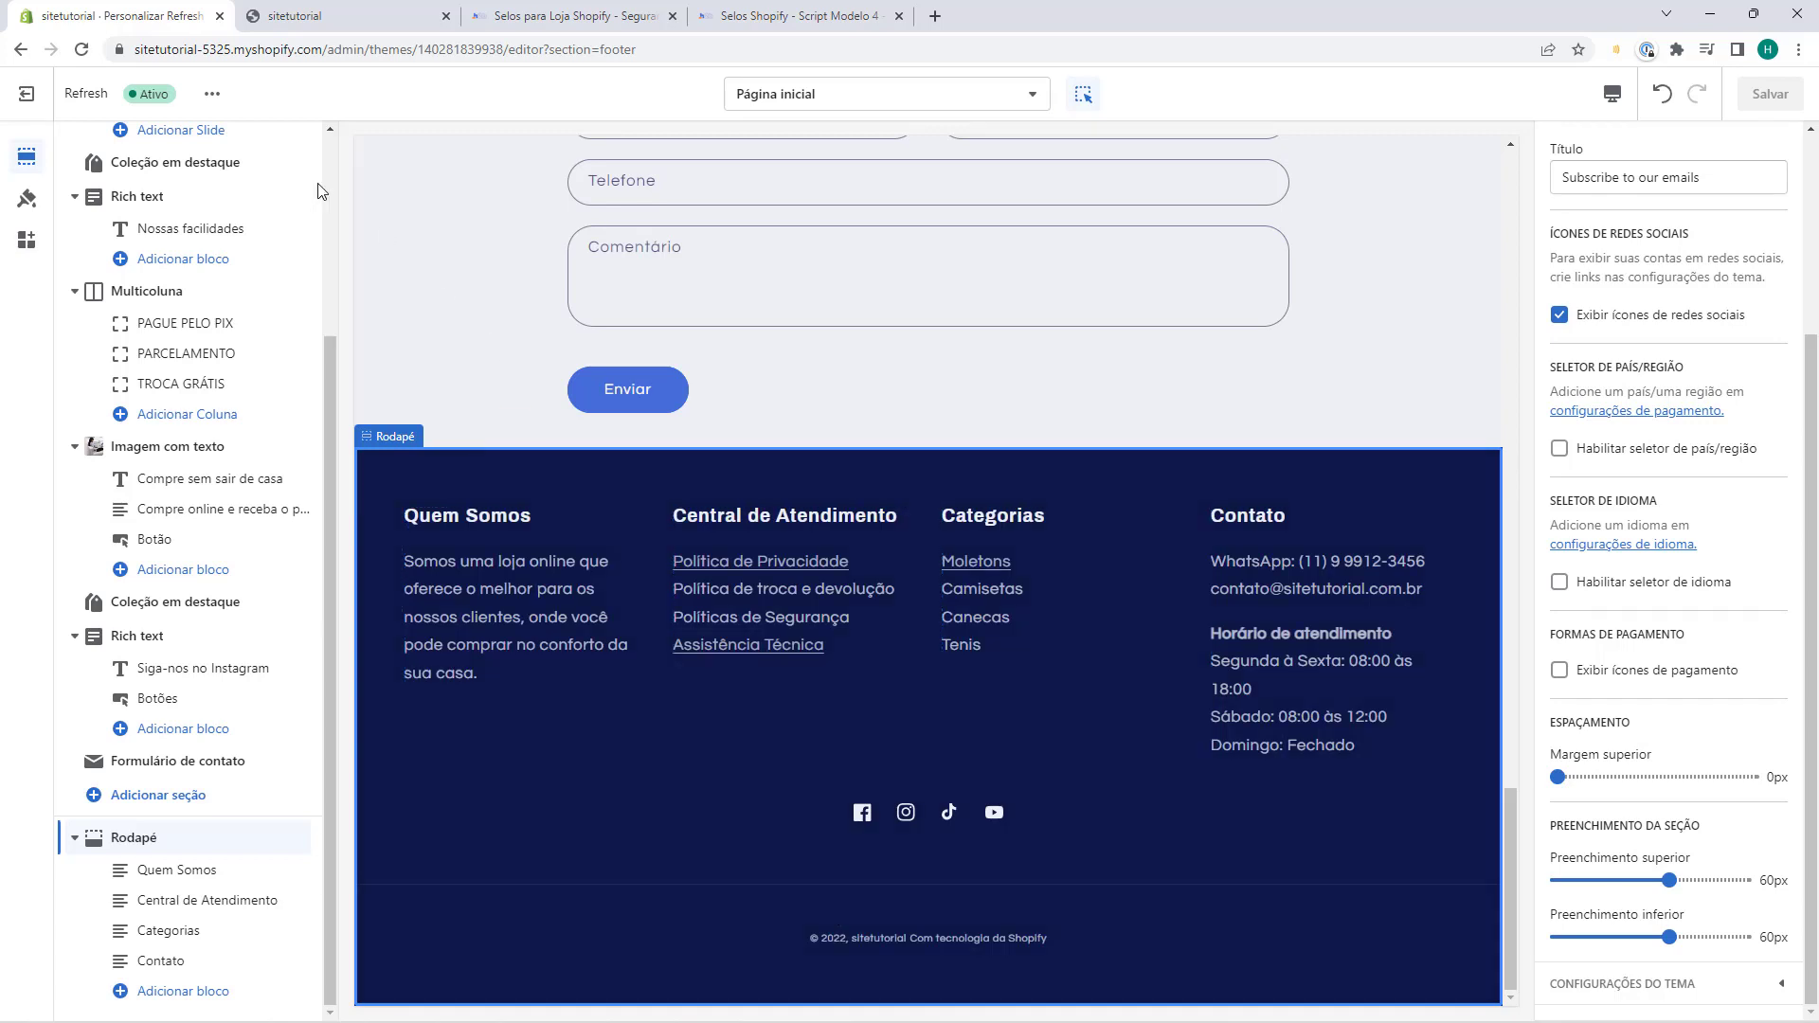
click(212, 98)
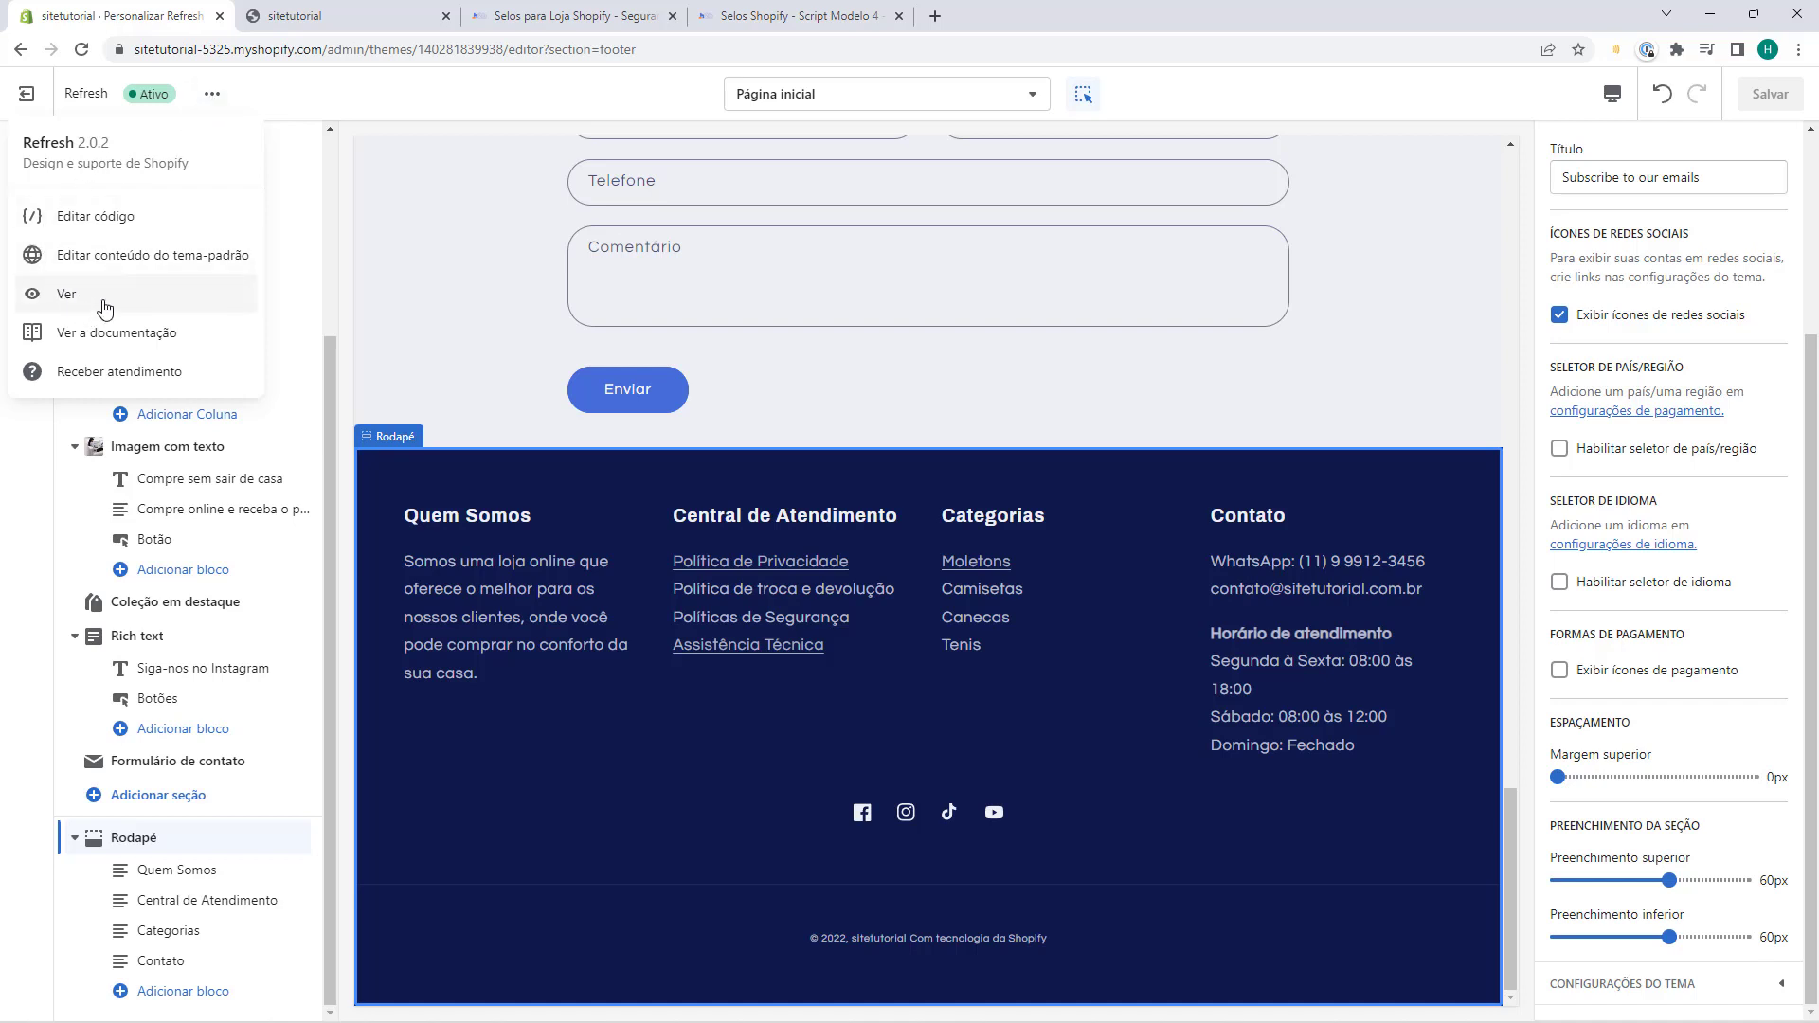
click(92, 220)
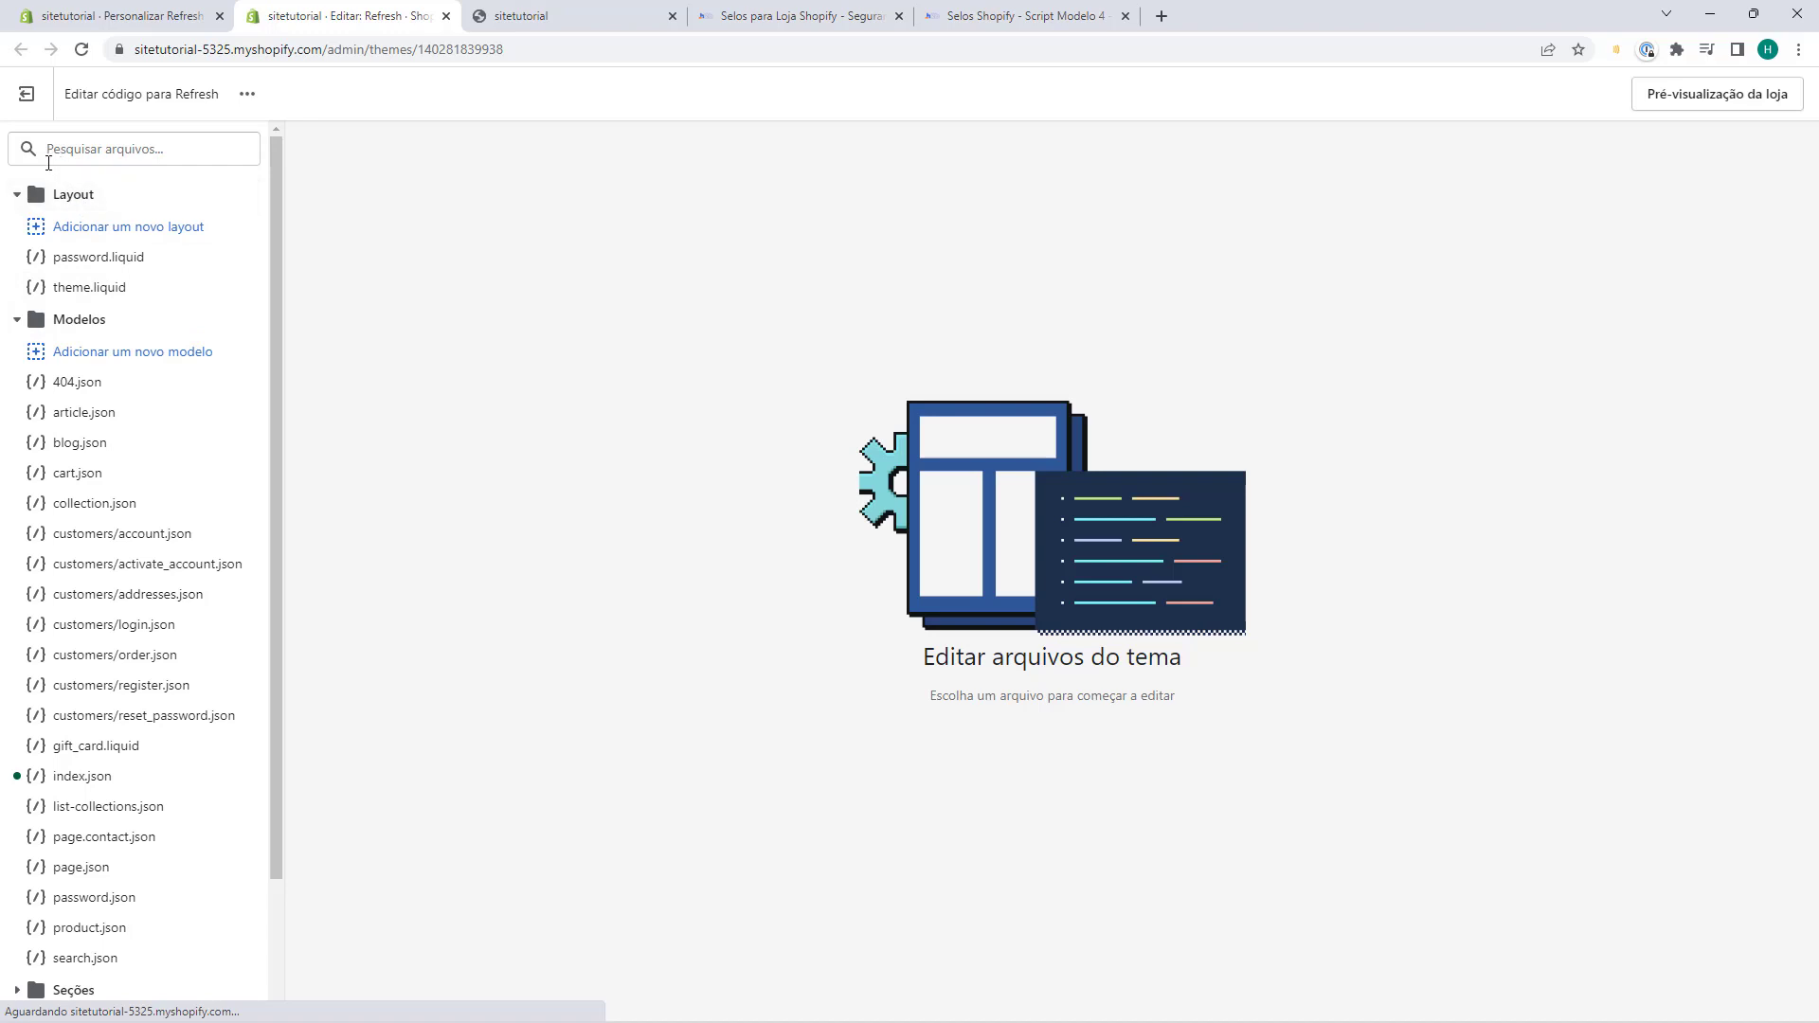
Search the theme files for "footer" and open the footer.liquid section file.
click(94, 161)
text(footer)
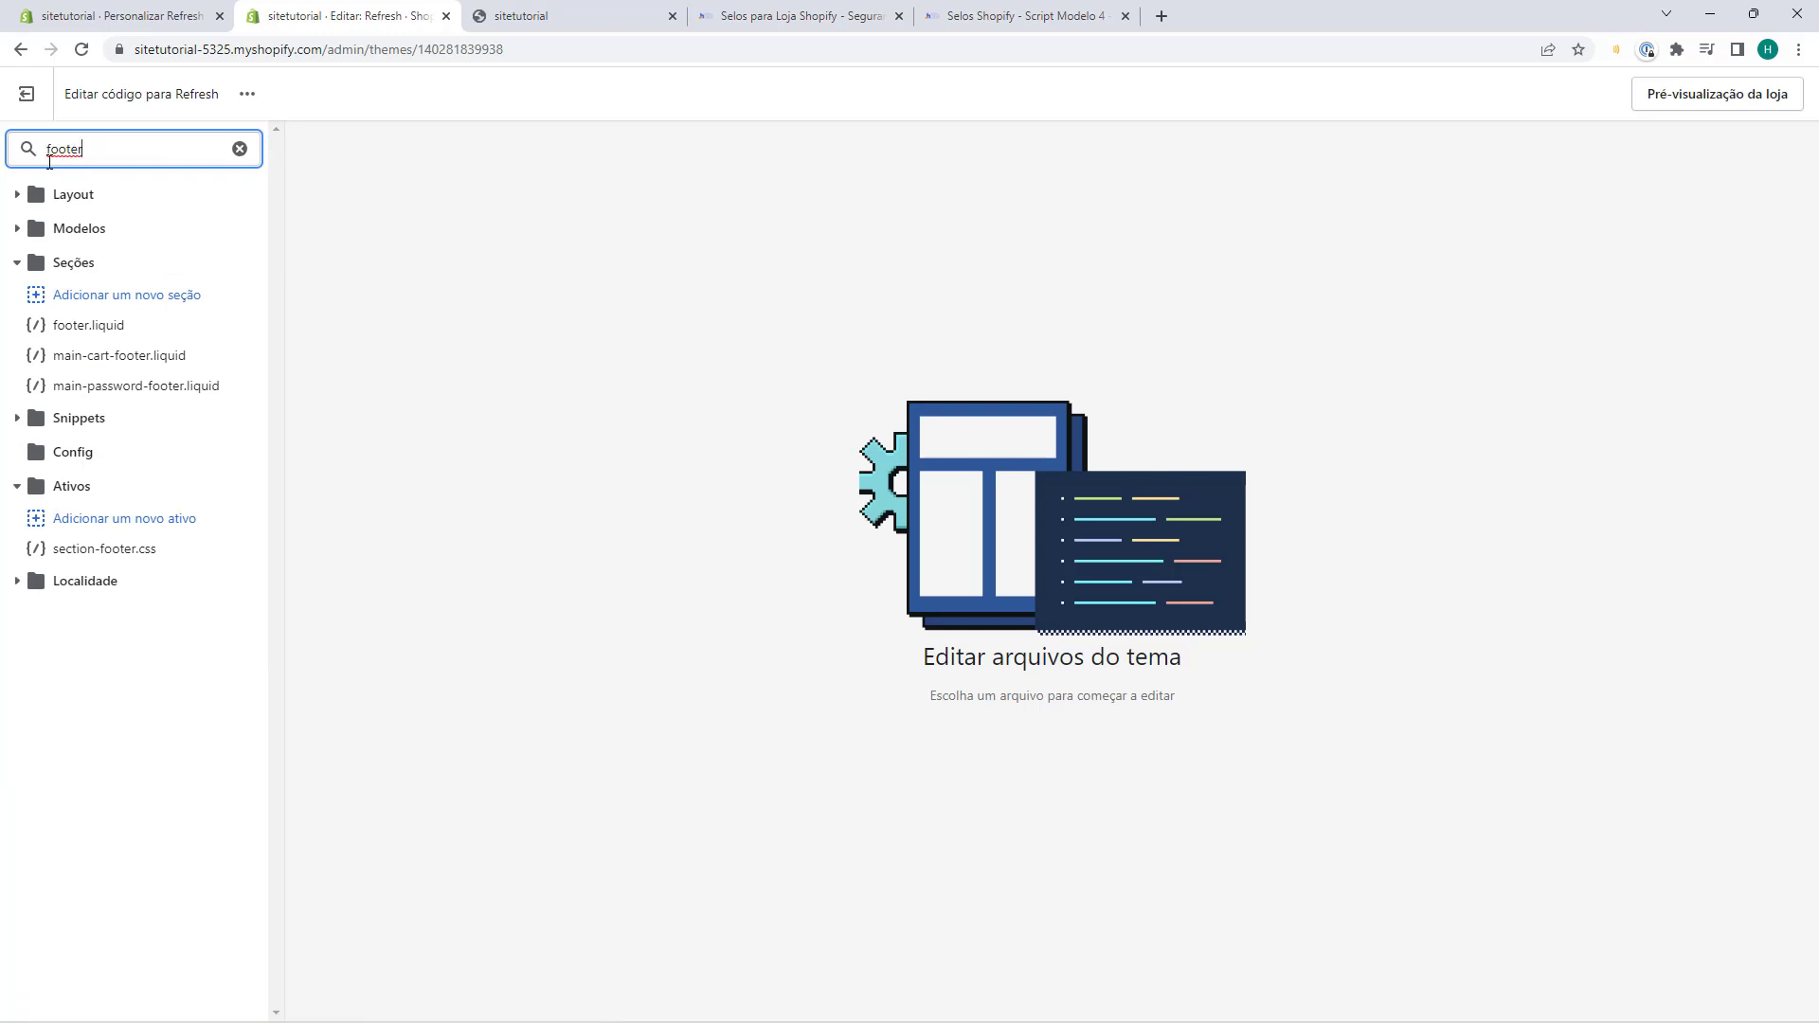
click(84, 332)
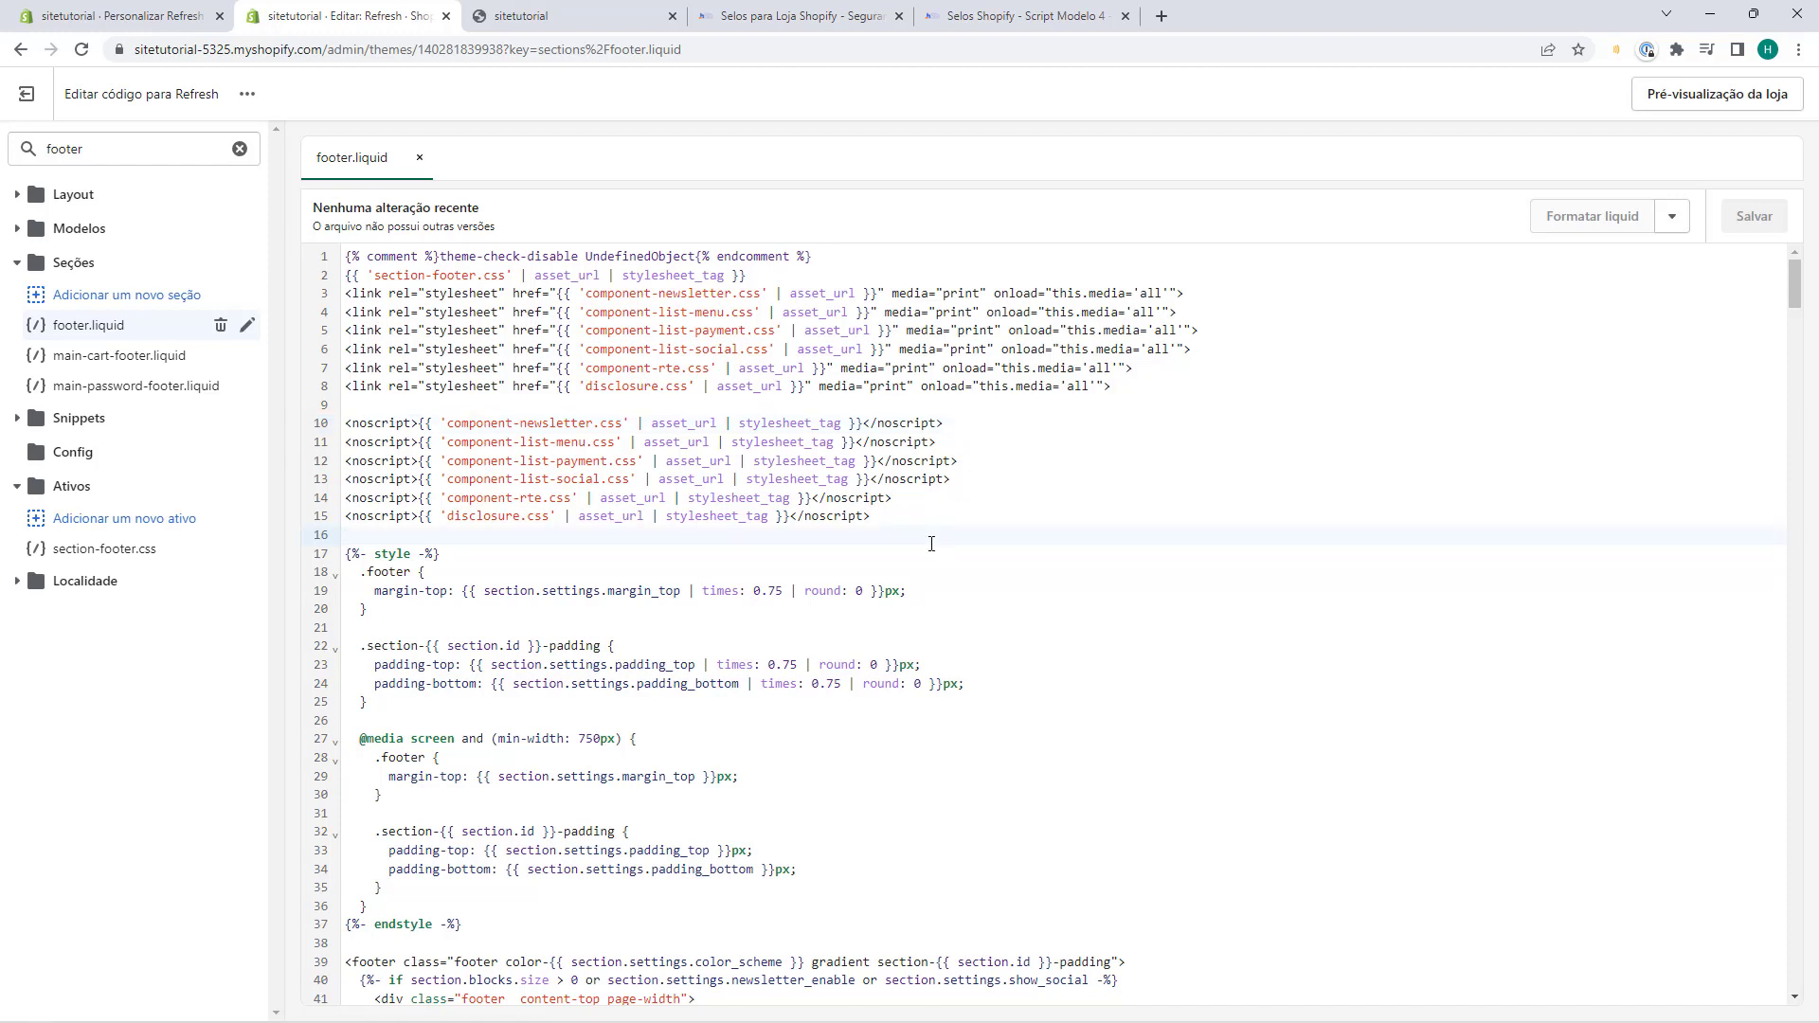
Find "/footer" in footer.liquid, place the cursor in the closing footer tag and close the search.
key(ctrl+f)
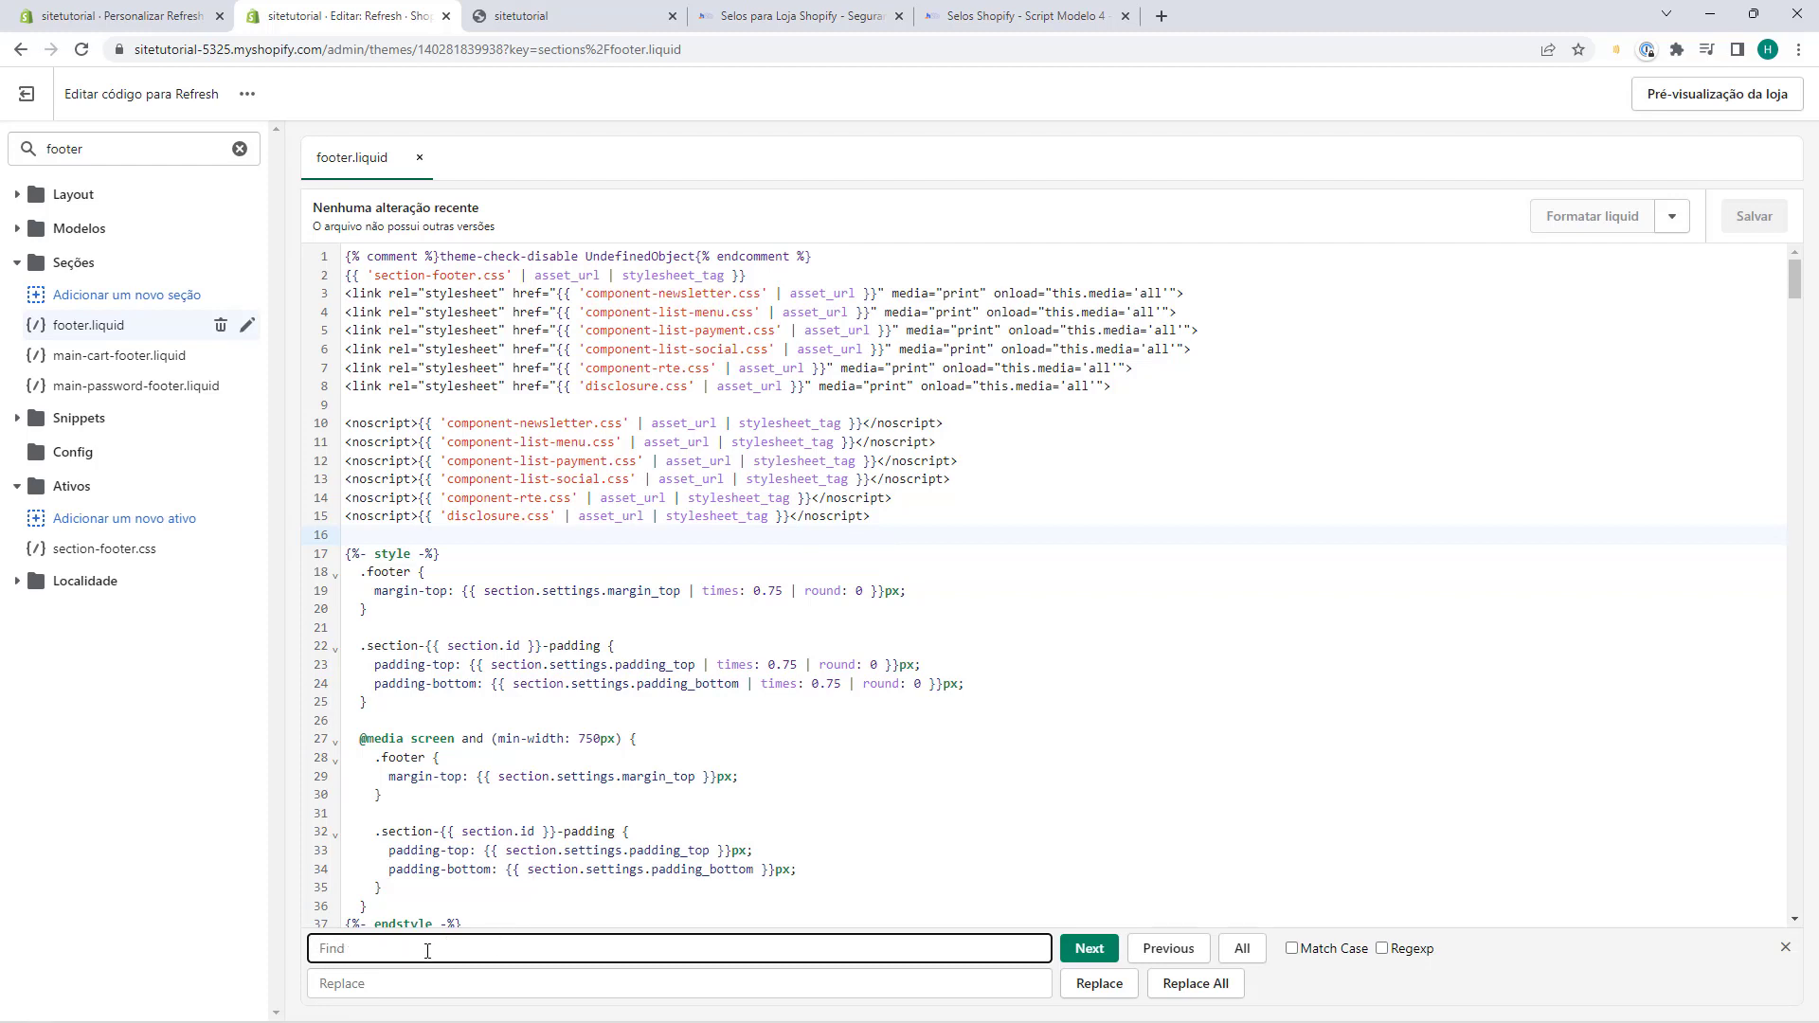
text(/footer)
key(Return)
scroll(467, 848, down, 3)
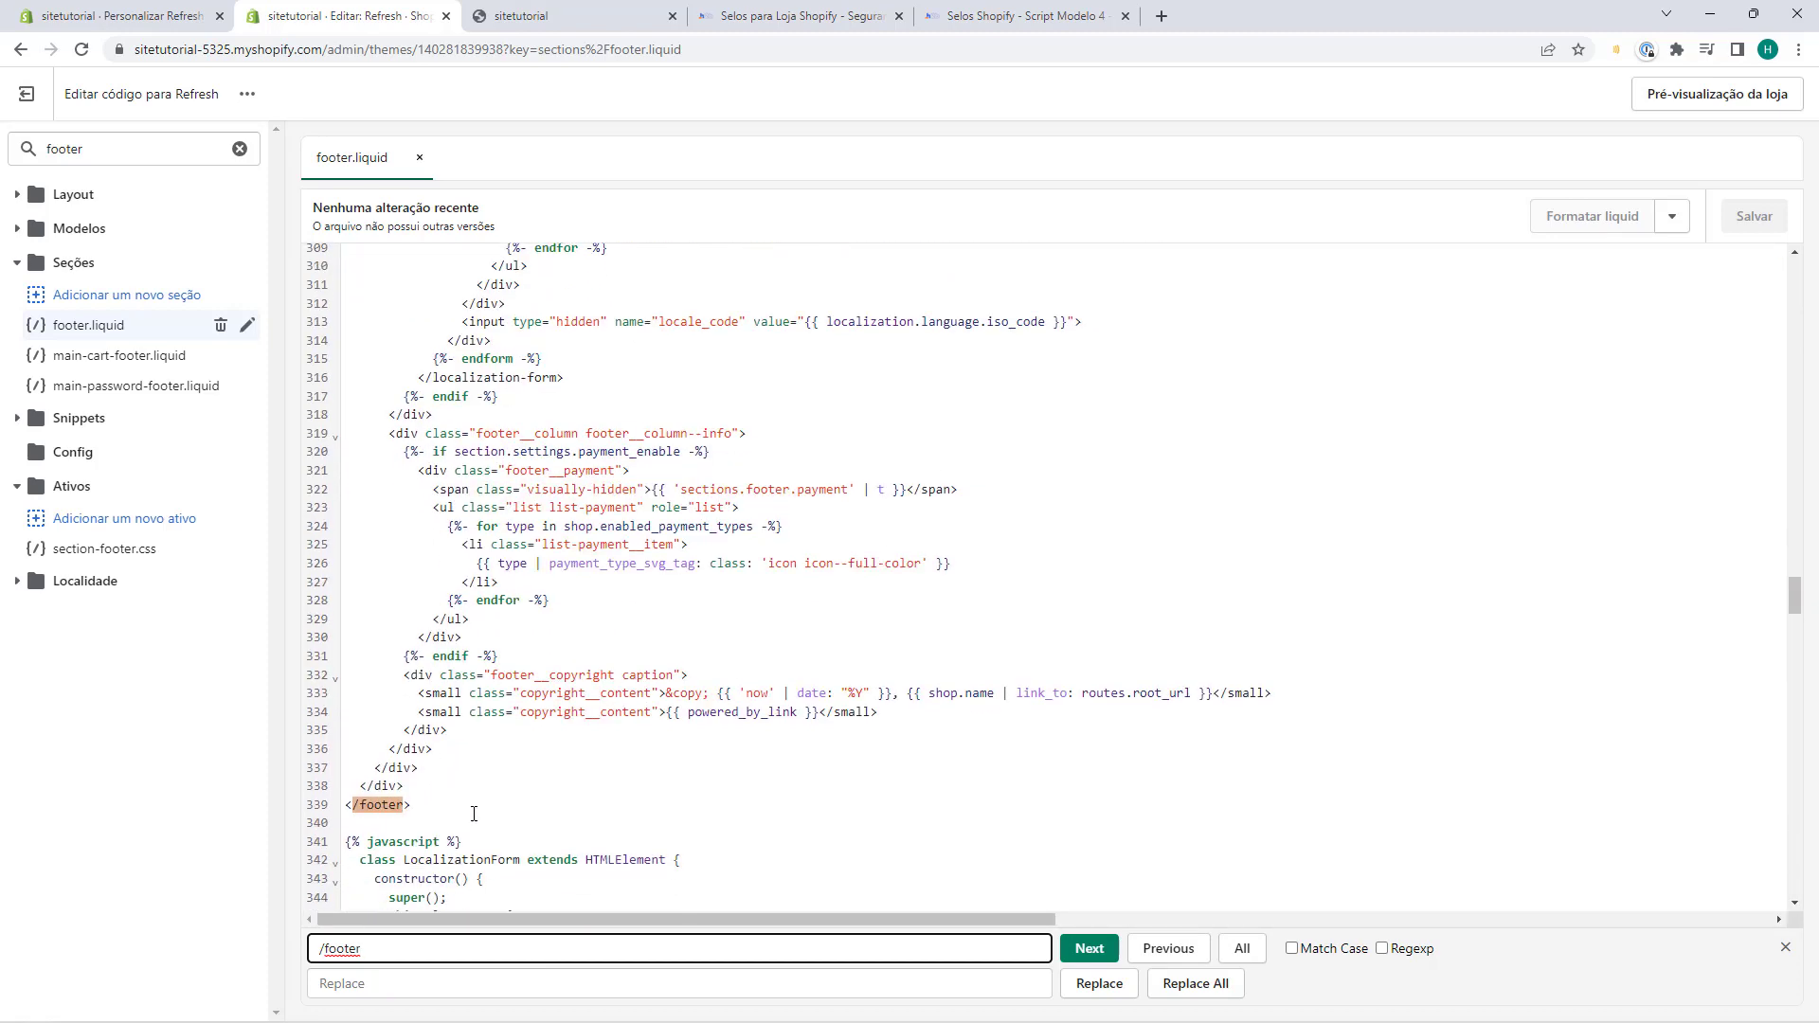
click(358, 620)
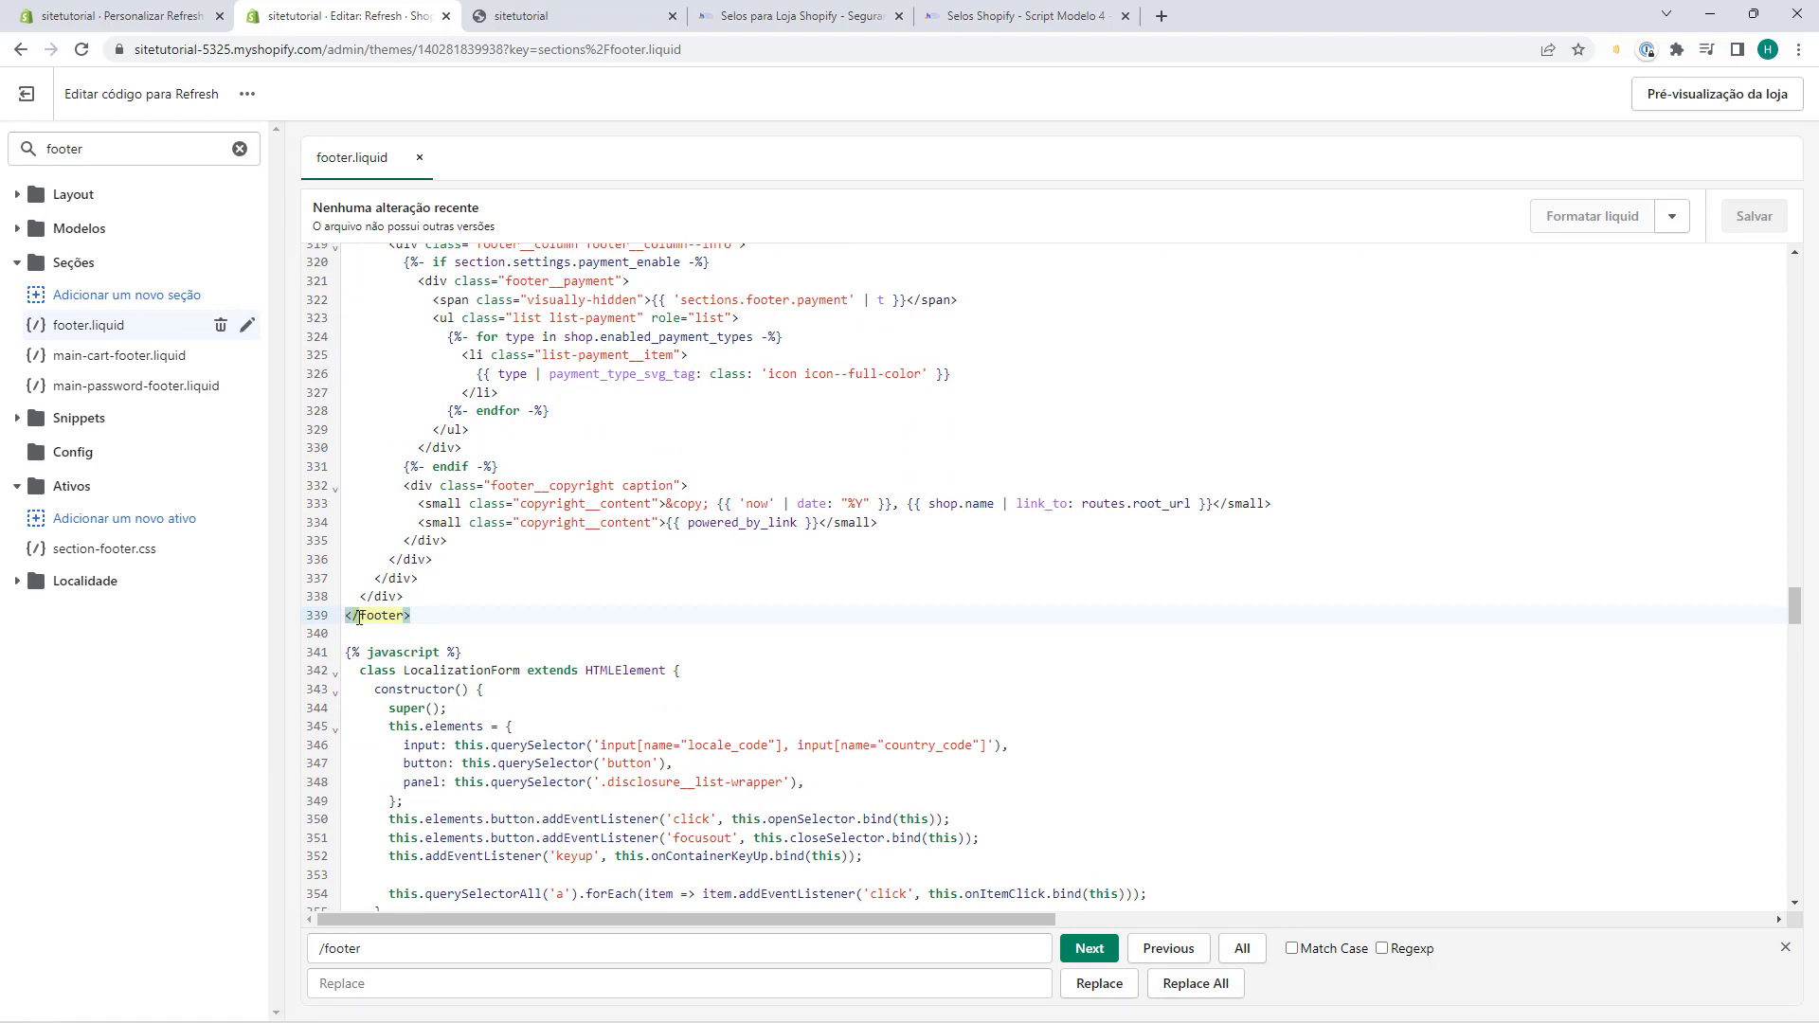
click(1786, 947)
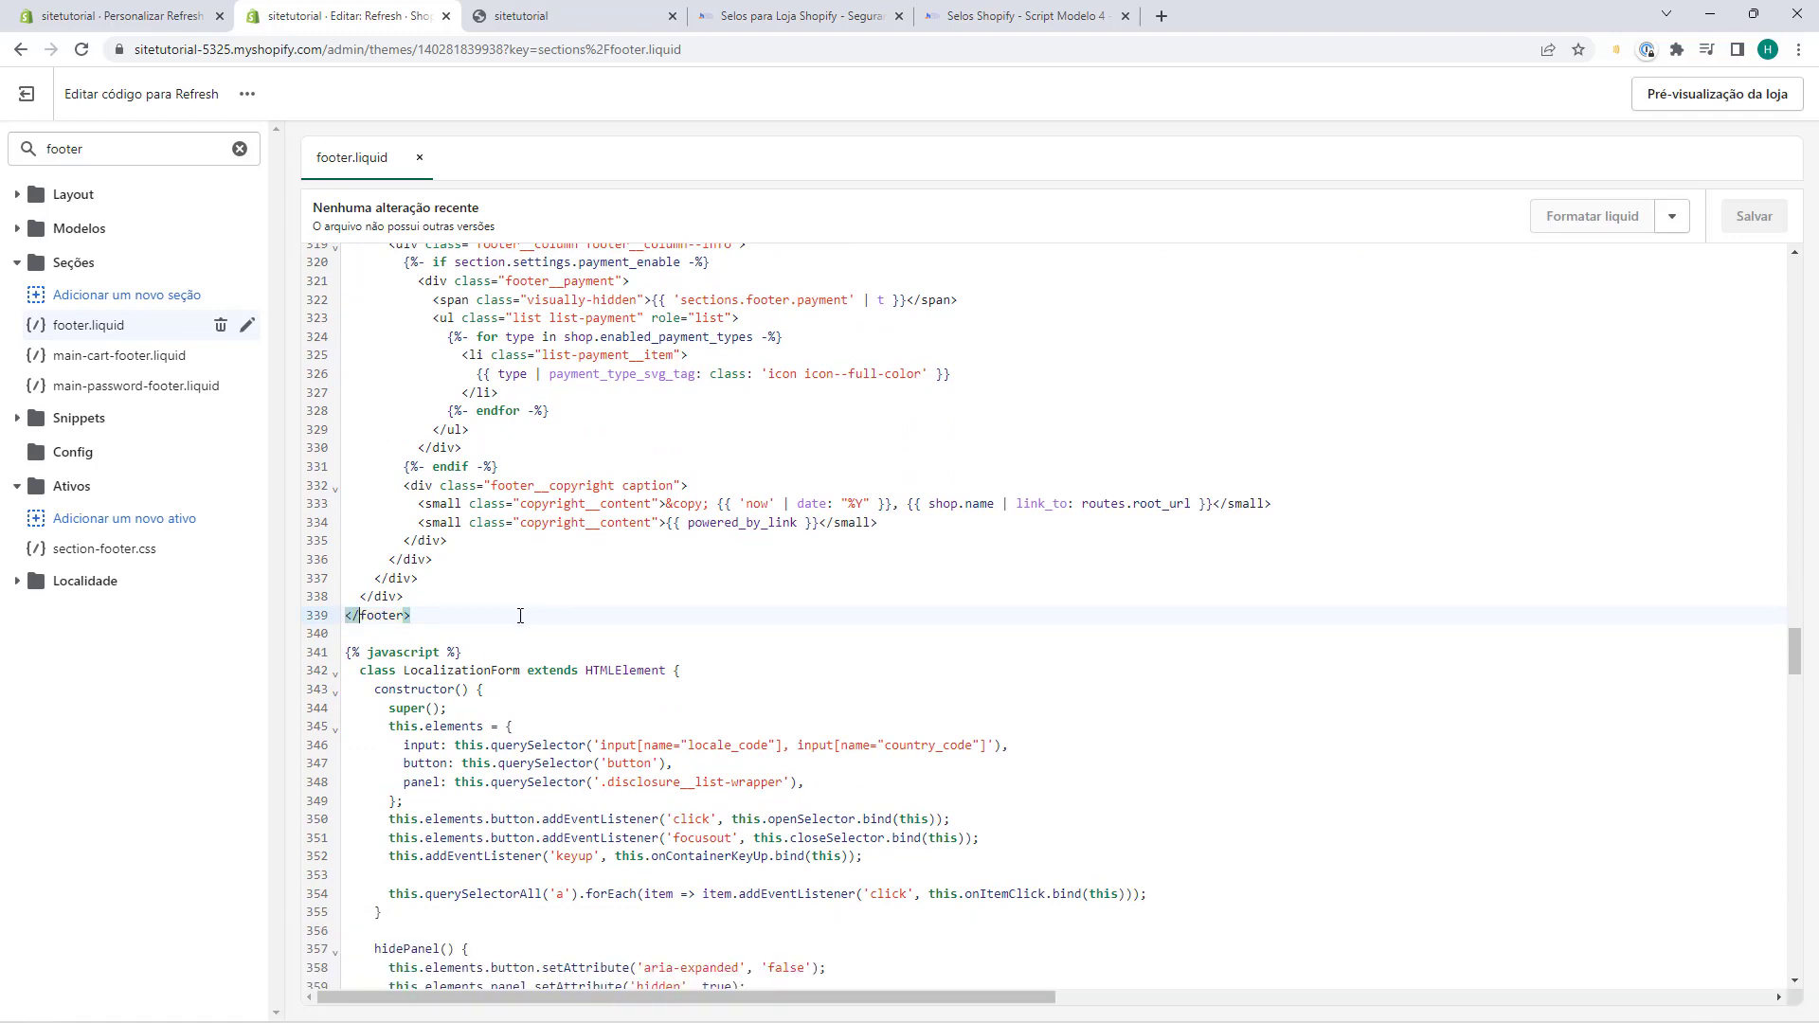